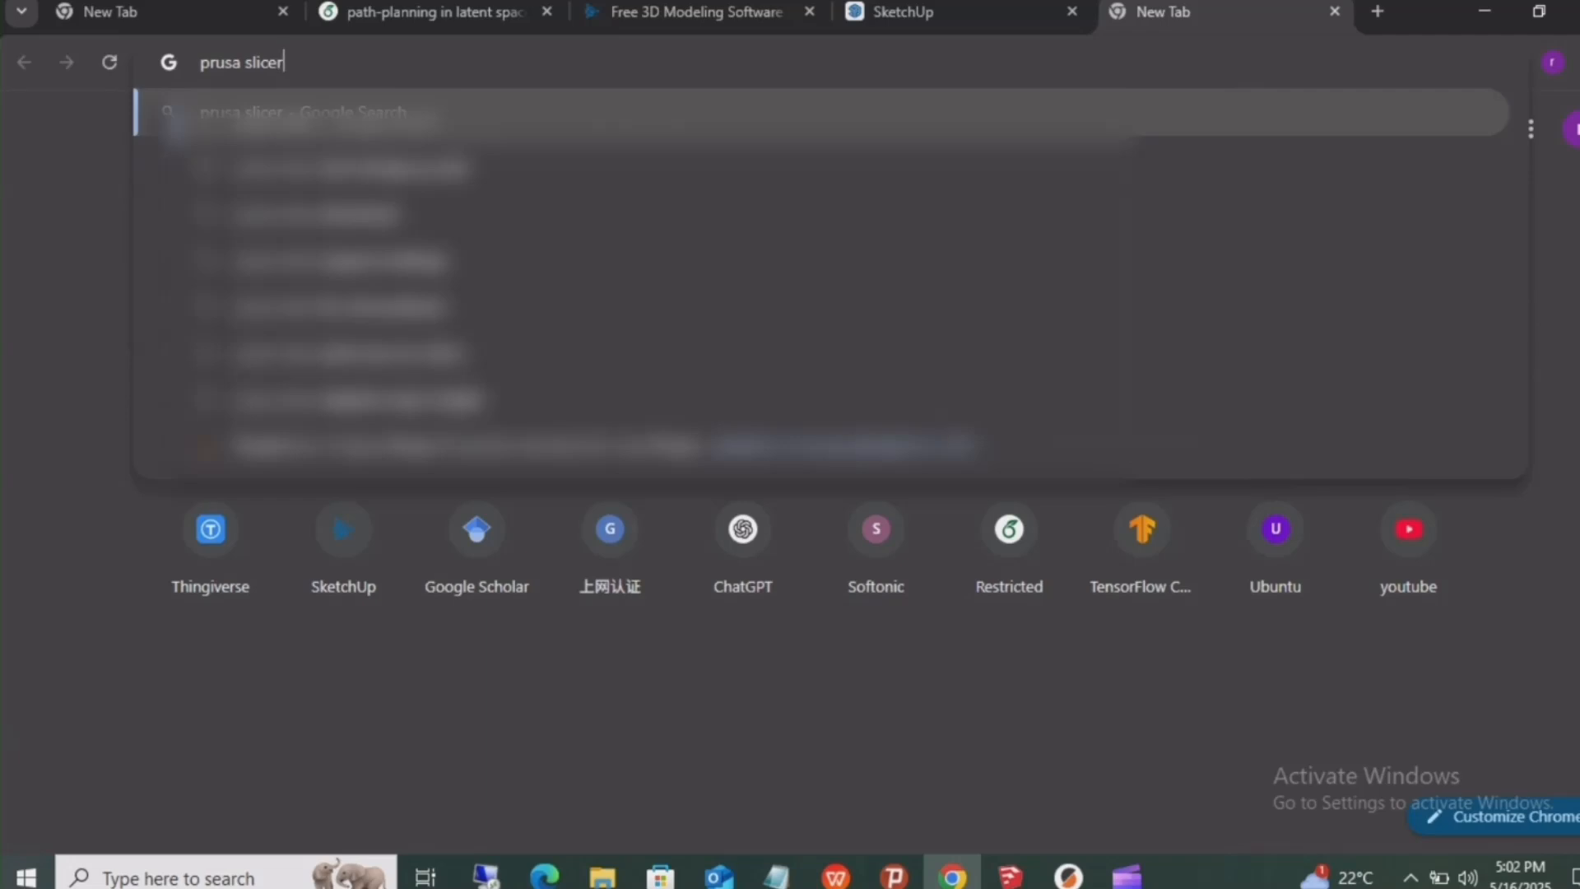
- Search the web for "prusa slicer" and open the PrusaSlicer page on prusa3d.com with its Windows download
key(Return)
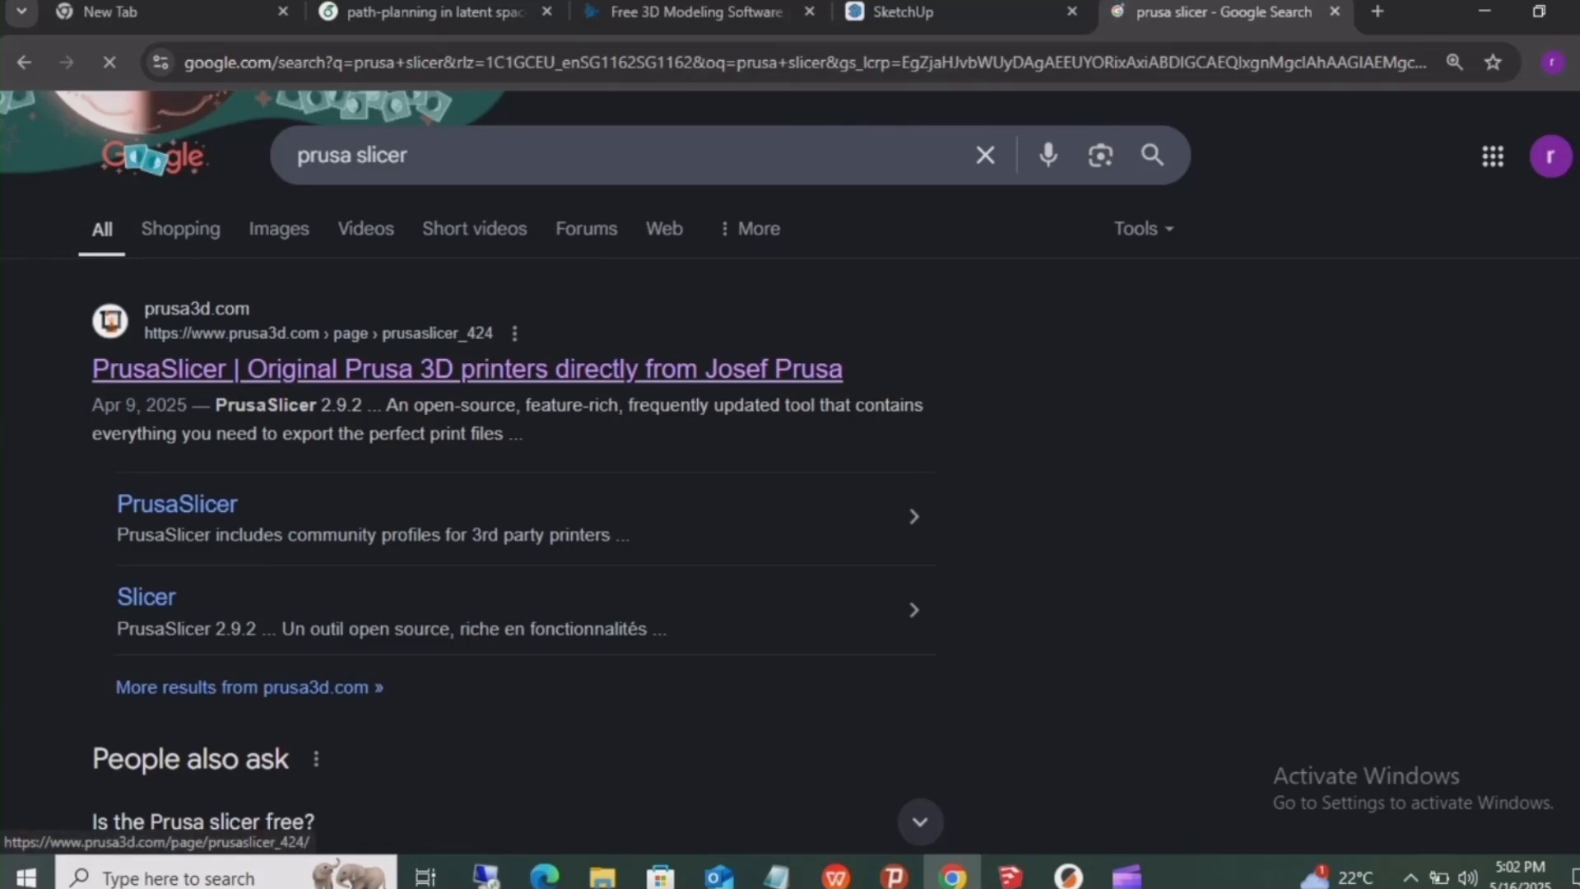
scroll(800, 494, down, 1)
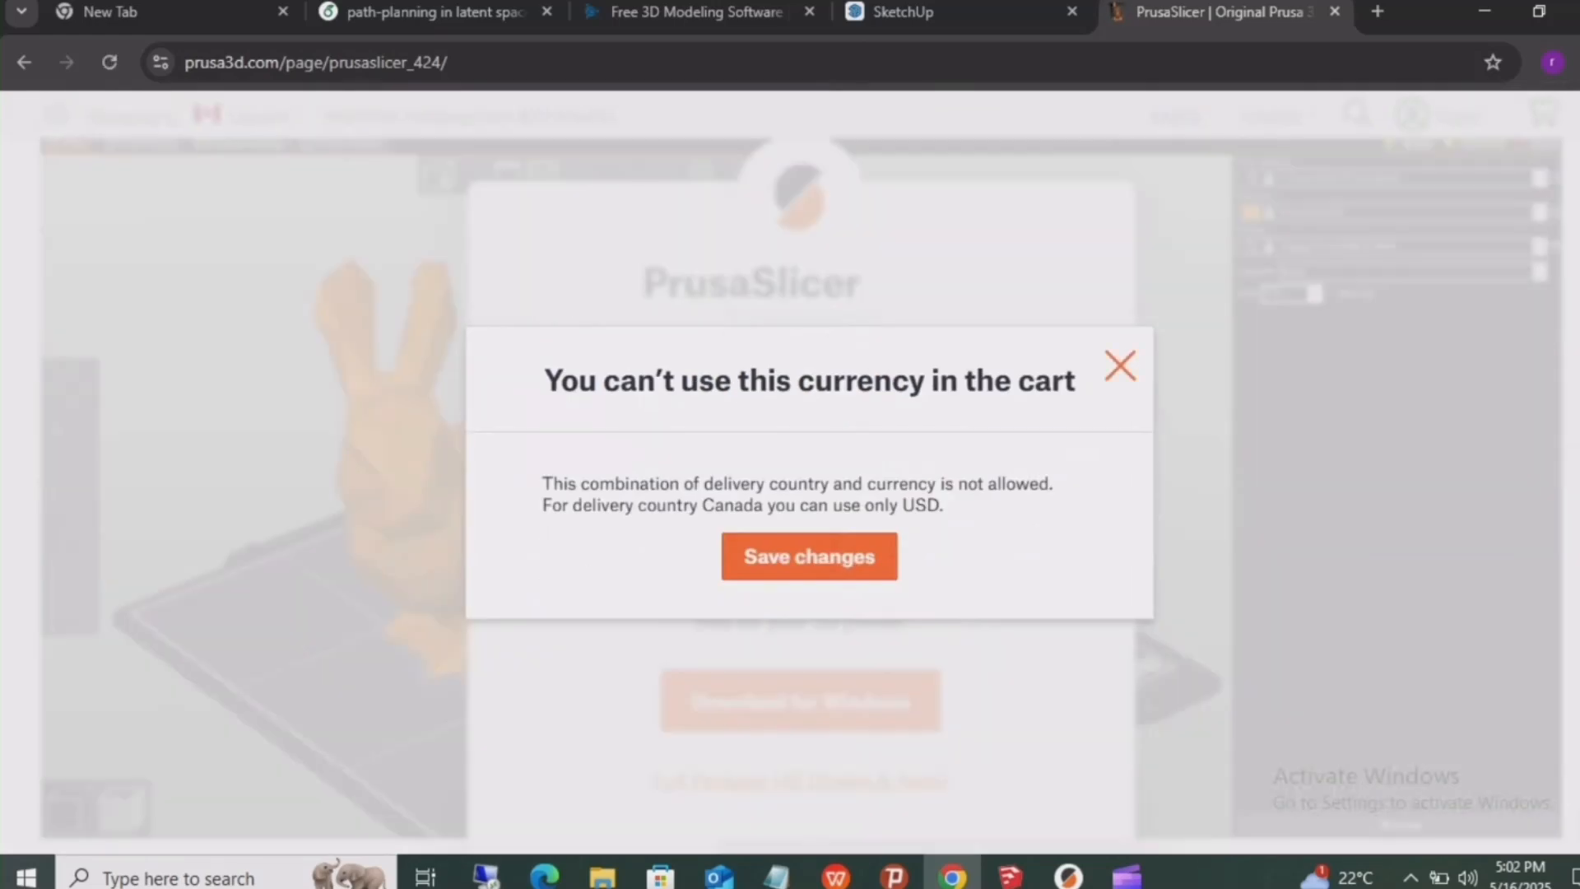
scroll(800, 494, down, 2)
scroll(800, 494, down, 1)
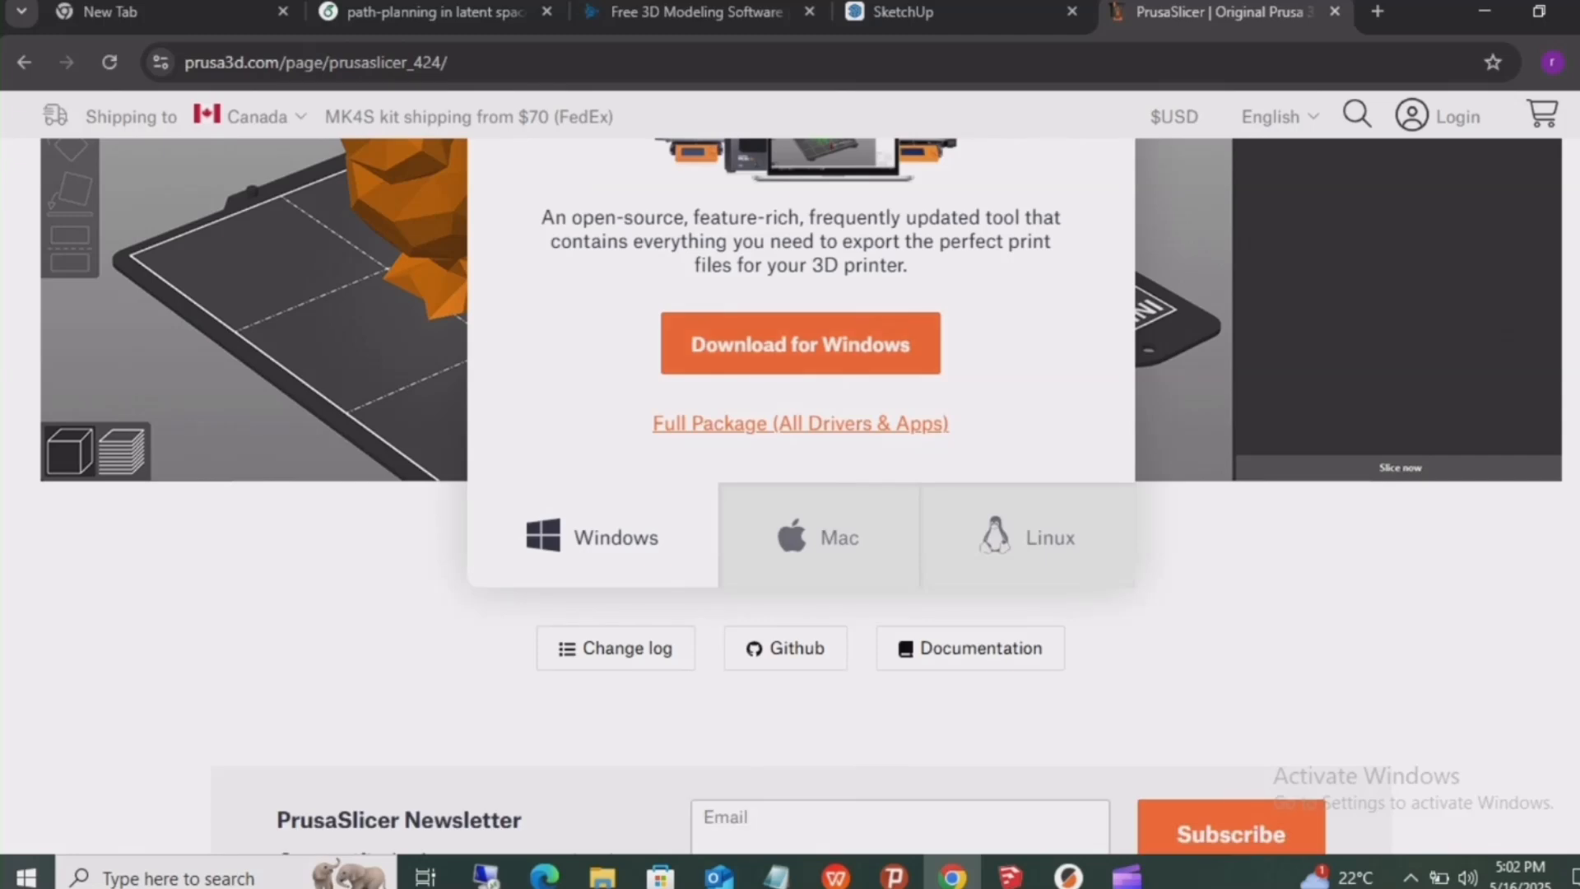
scroll(800, 494, up, 2)
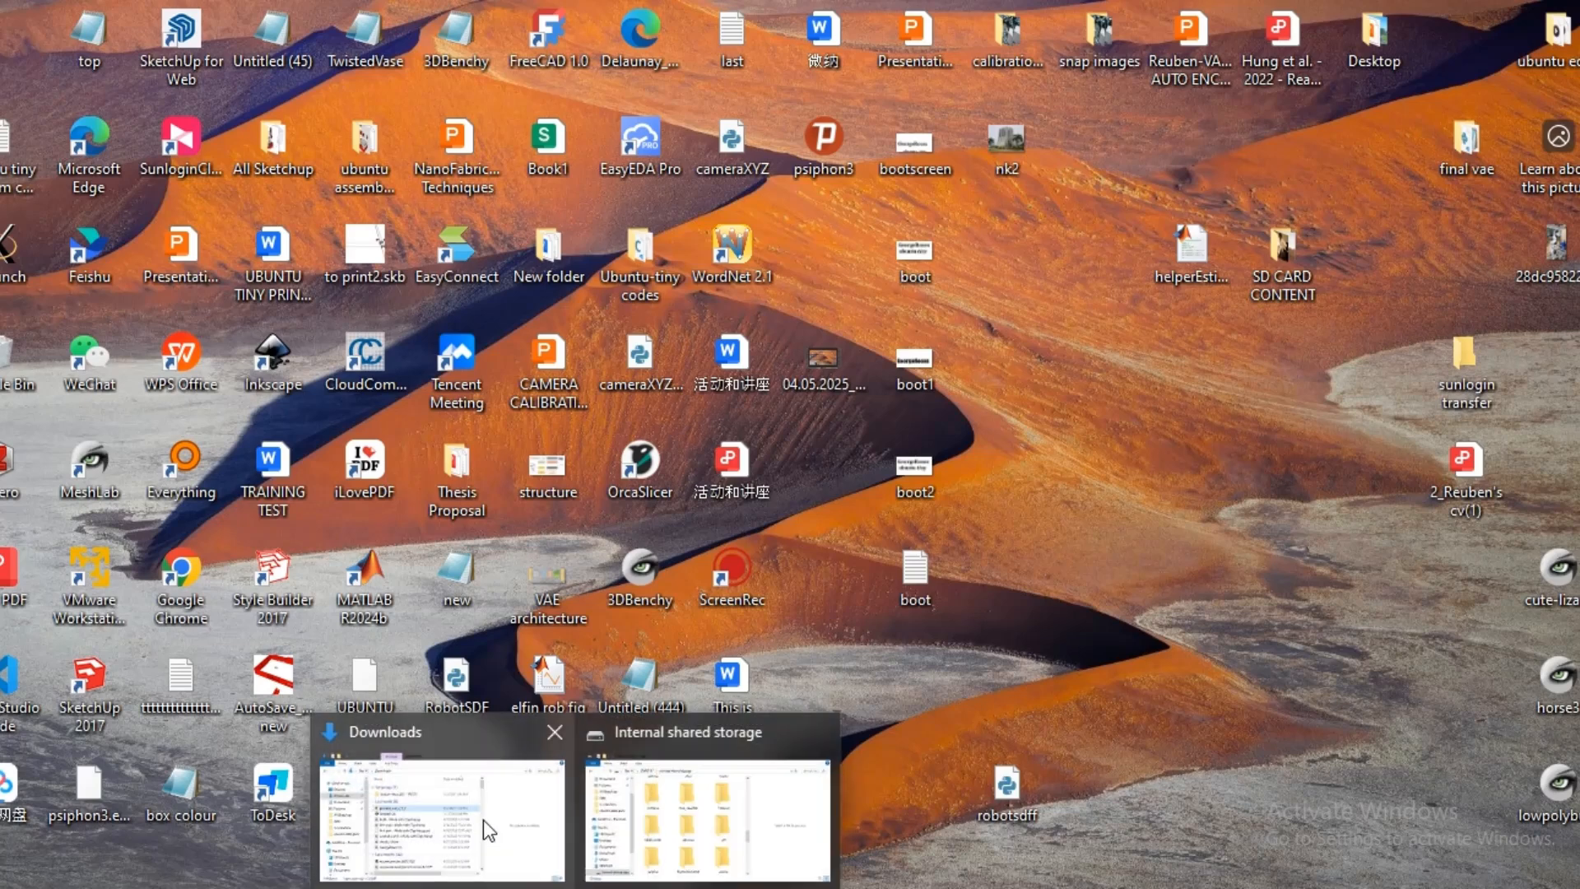
- Run the prusa3d_win_2_9_2 installer from the Downloads folder and accept English as the setup language
click(482, 818)
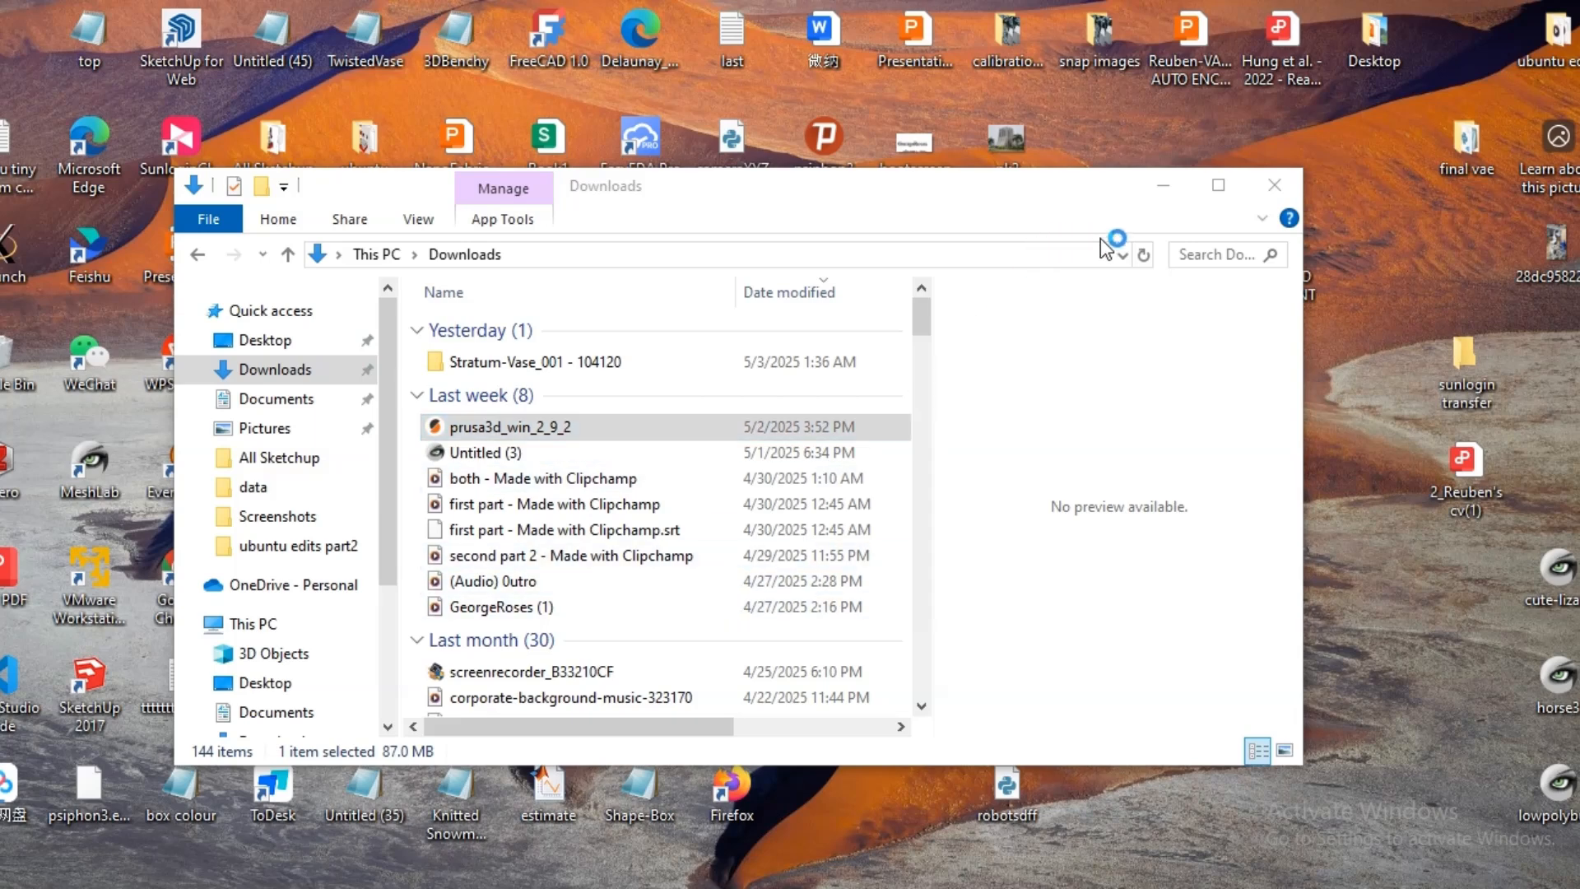
click(1163, 187)
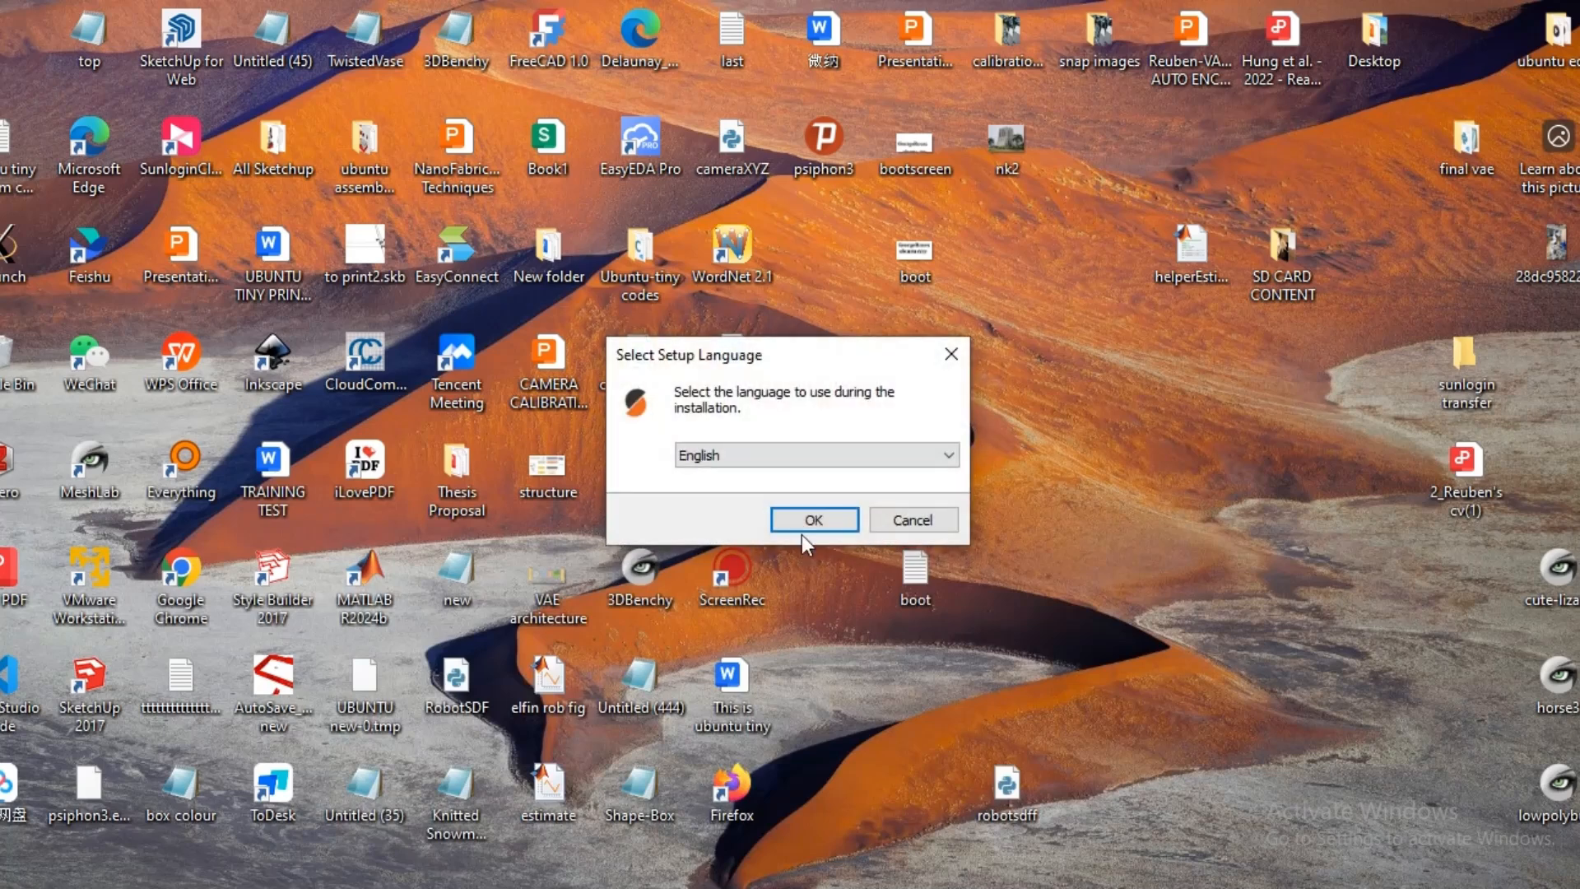
click(941, 455)
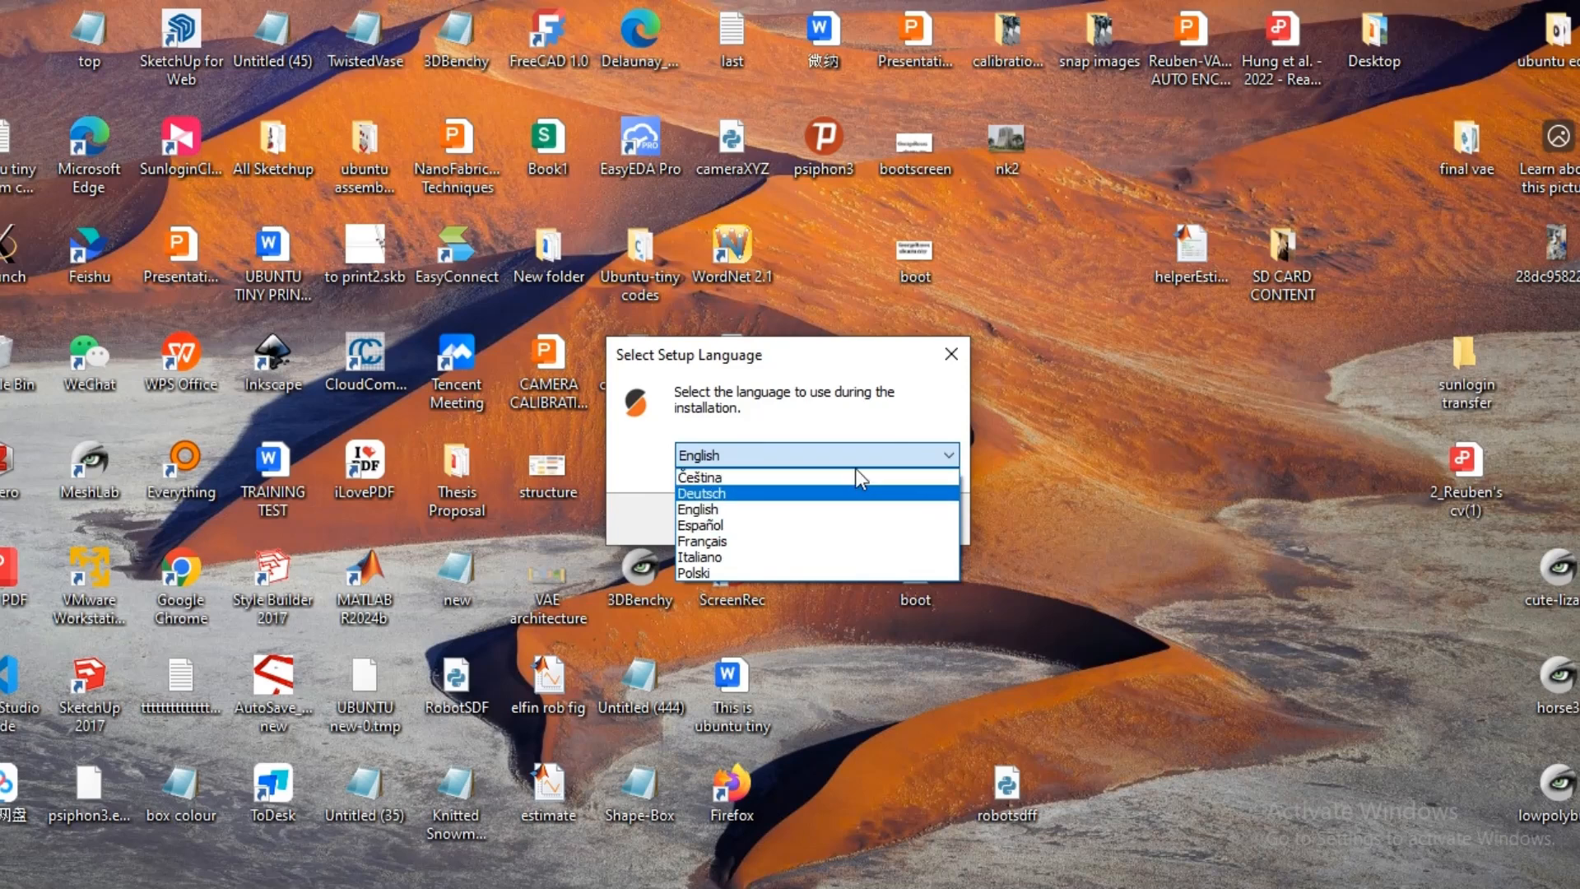
click(949, 455)
click(821, 524)
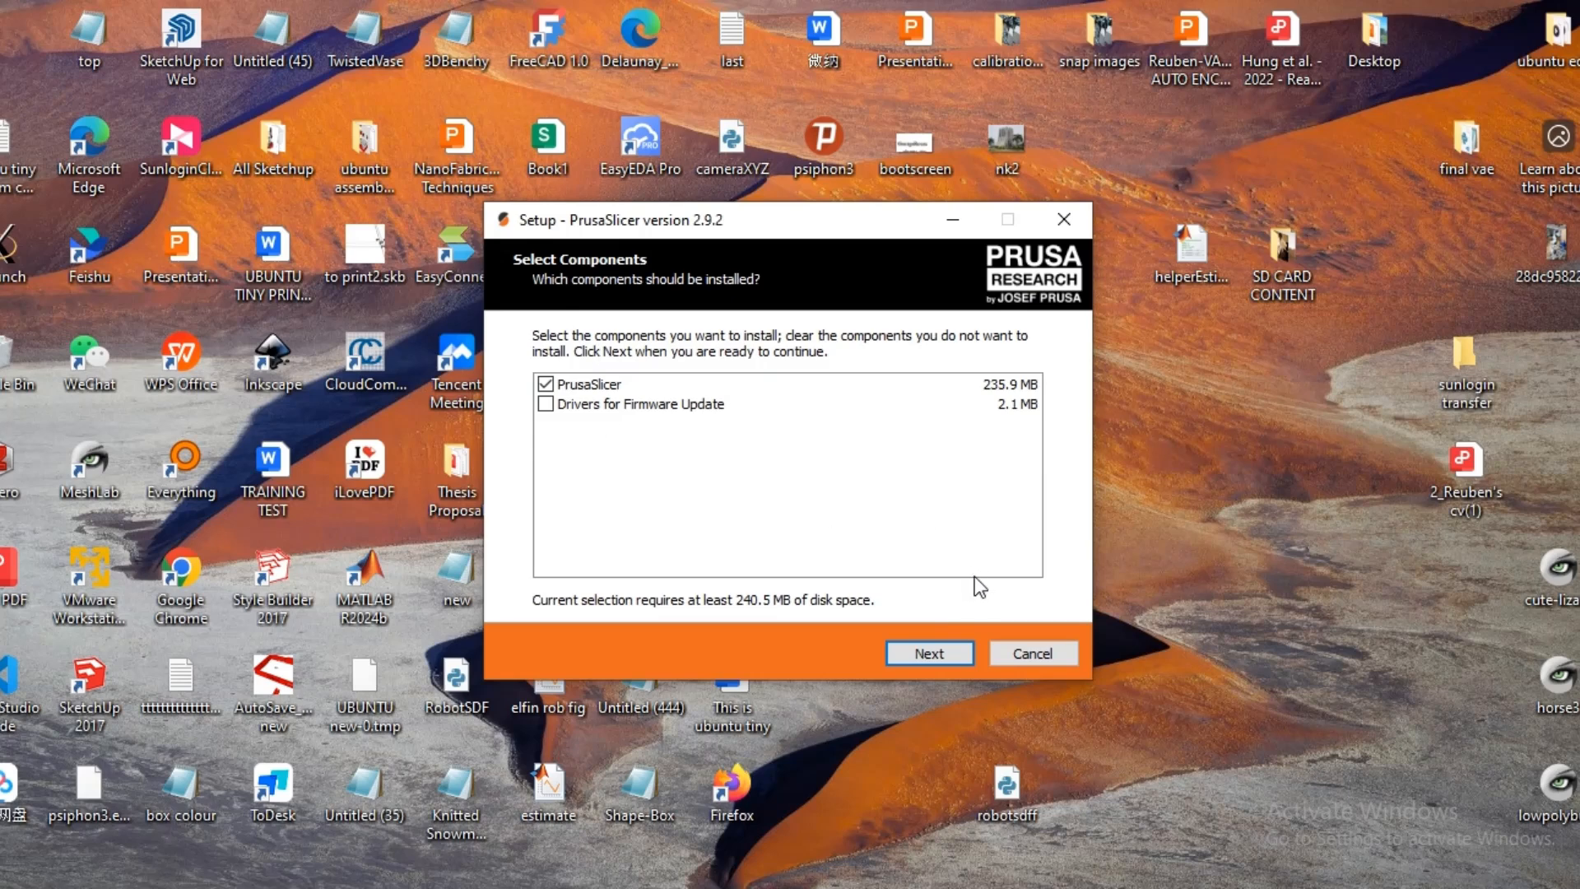
- Install only the PrusaSlicer component with a desktop shortcut, then finish setup with Launch PrusaSlicer enabled
click(951, 652)
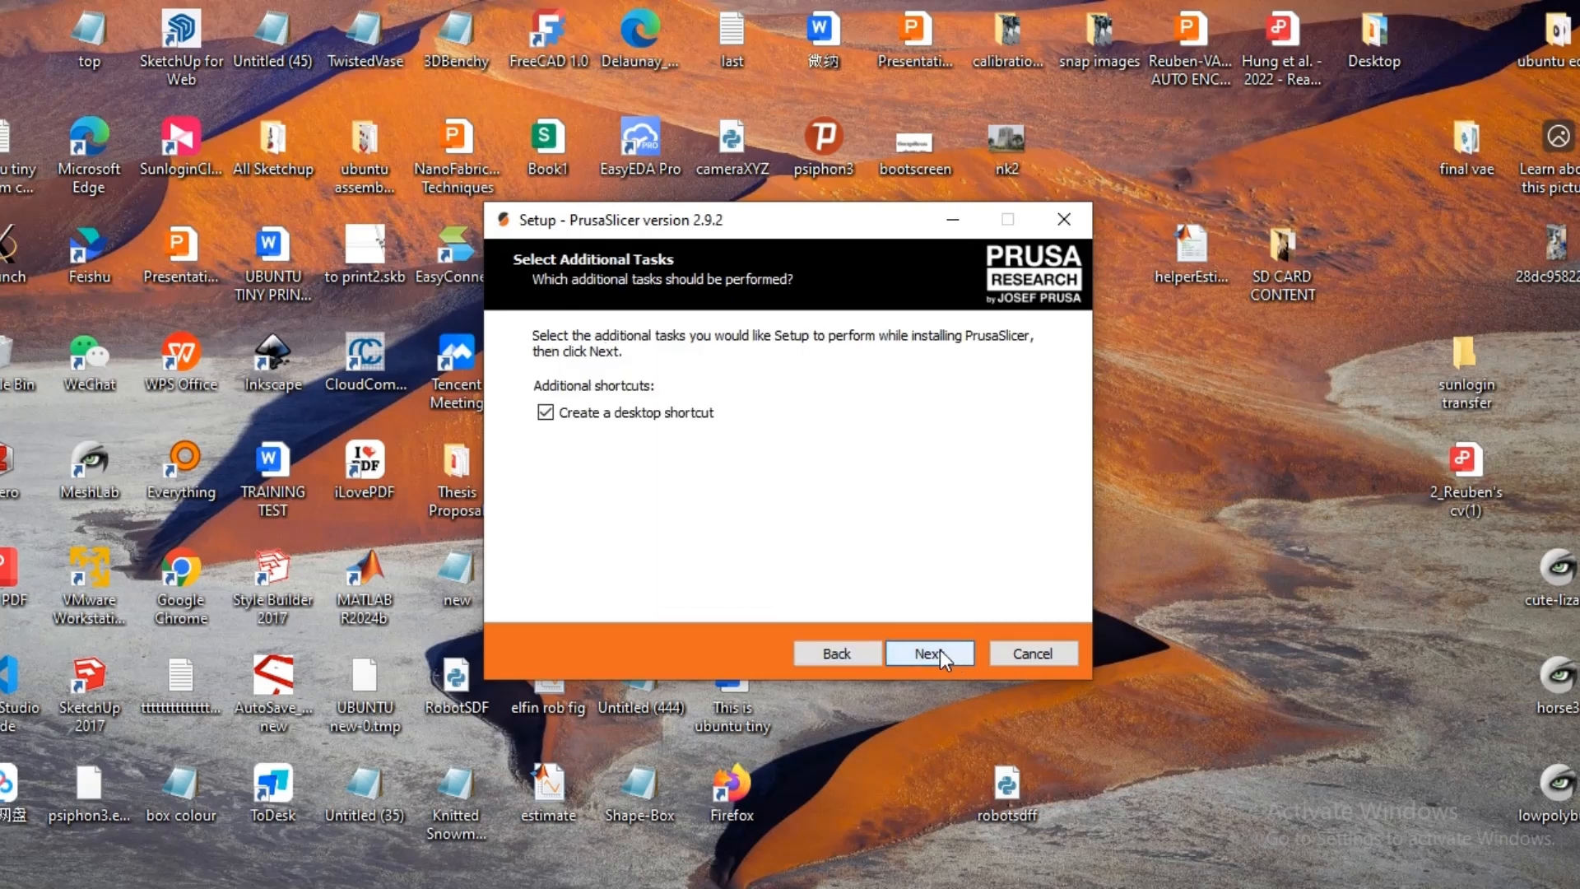
click(940, 652)
click(940, 652)
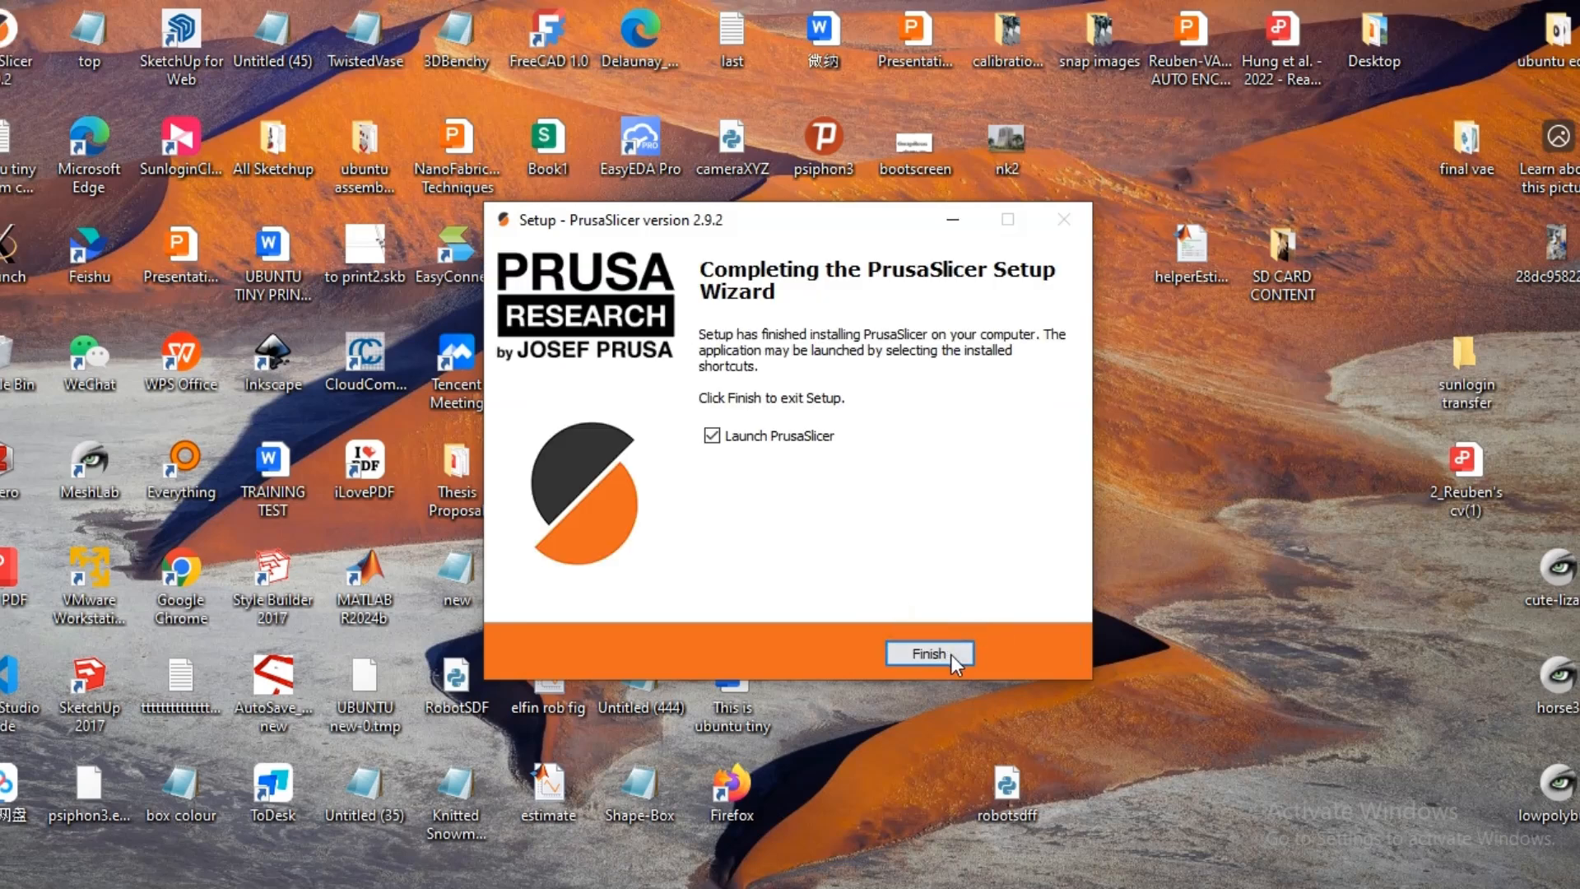
click(930, 656)
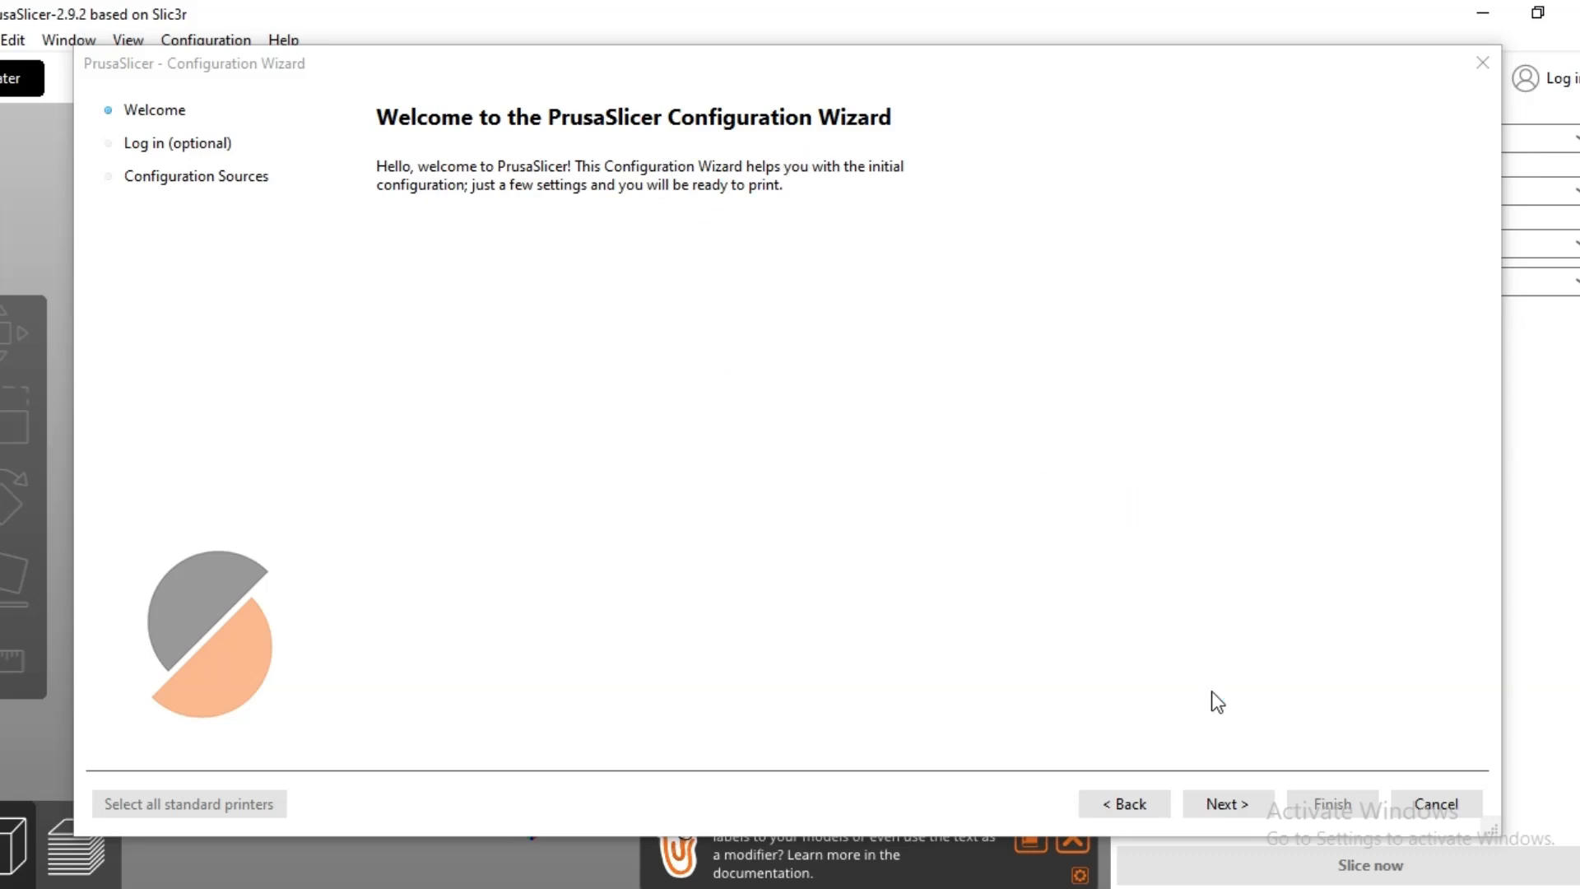
- Skip the optional Prusa account login and keep only Other FFF as the online configuration source
click(1227, 797)
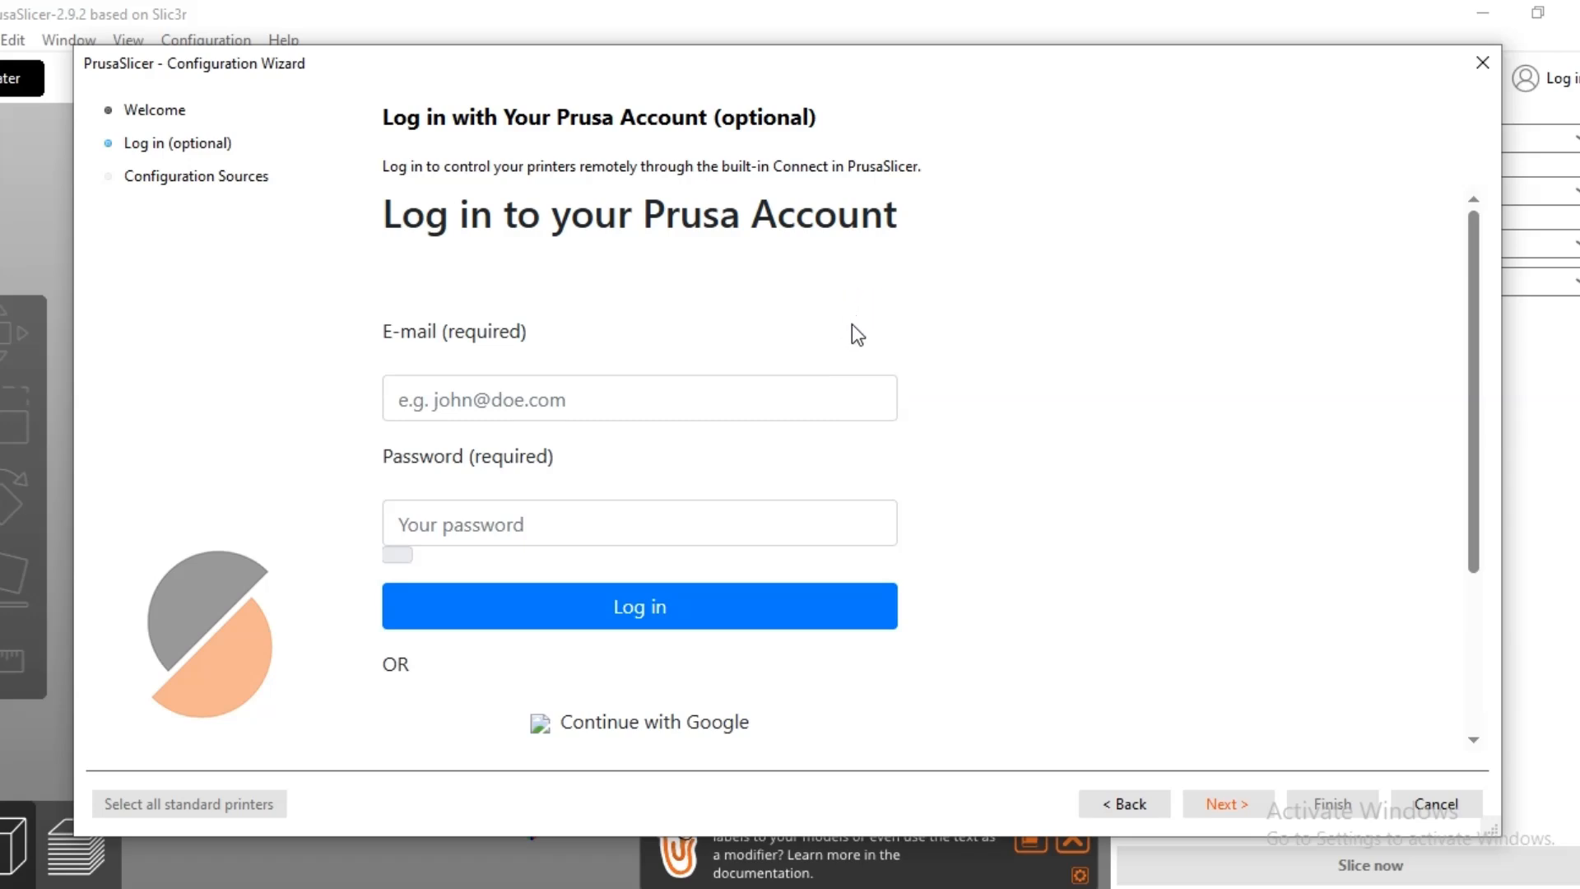
click(1235, 803)
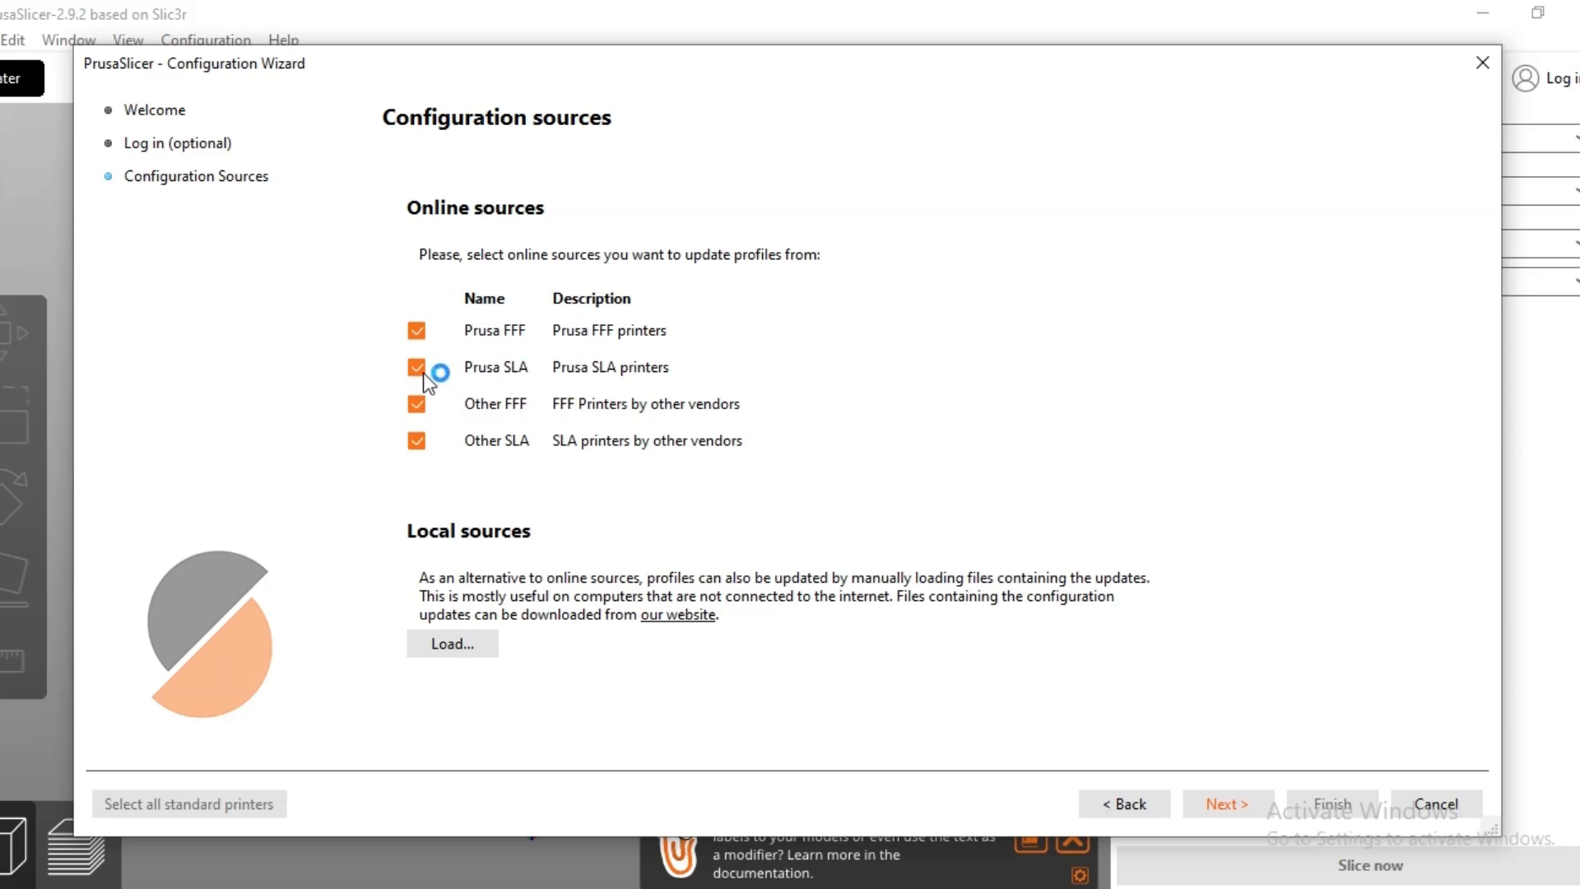
click(415, 326)
click(413, 447)
click(1222, 804)
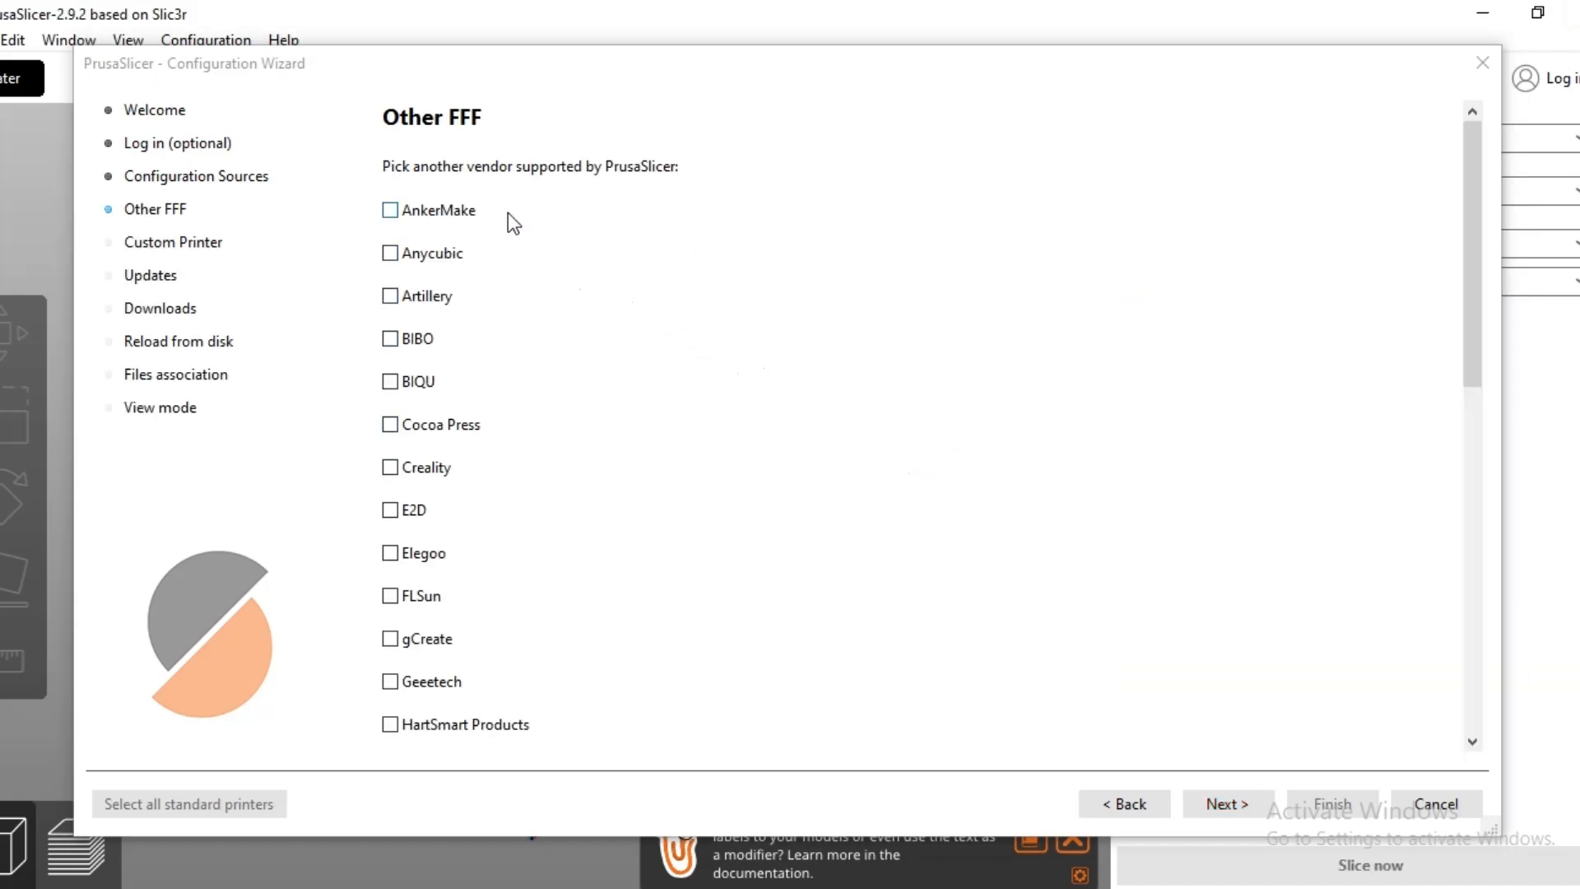
- Review the Other FFF vendor list without choosing a vendor and define a custom printer profile named My Settings
scroll(506, 660, down, 10)
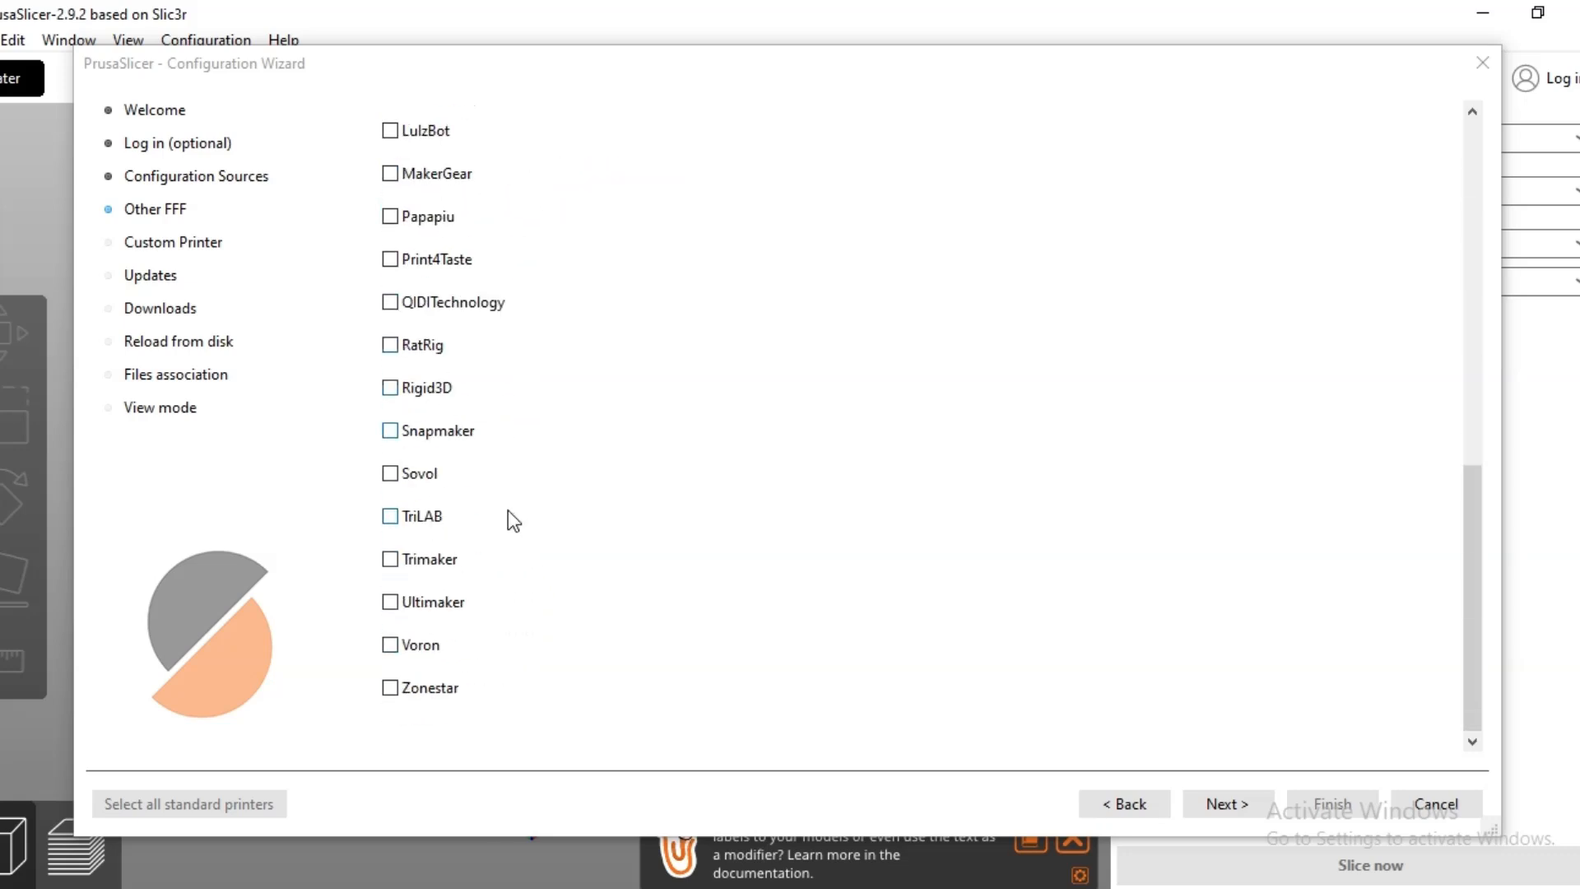
scroll(511, 517, up, 10)
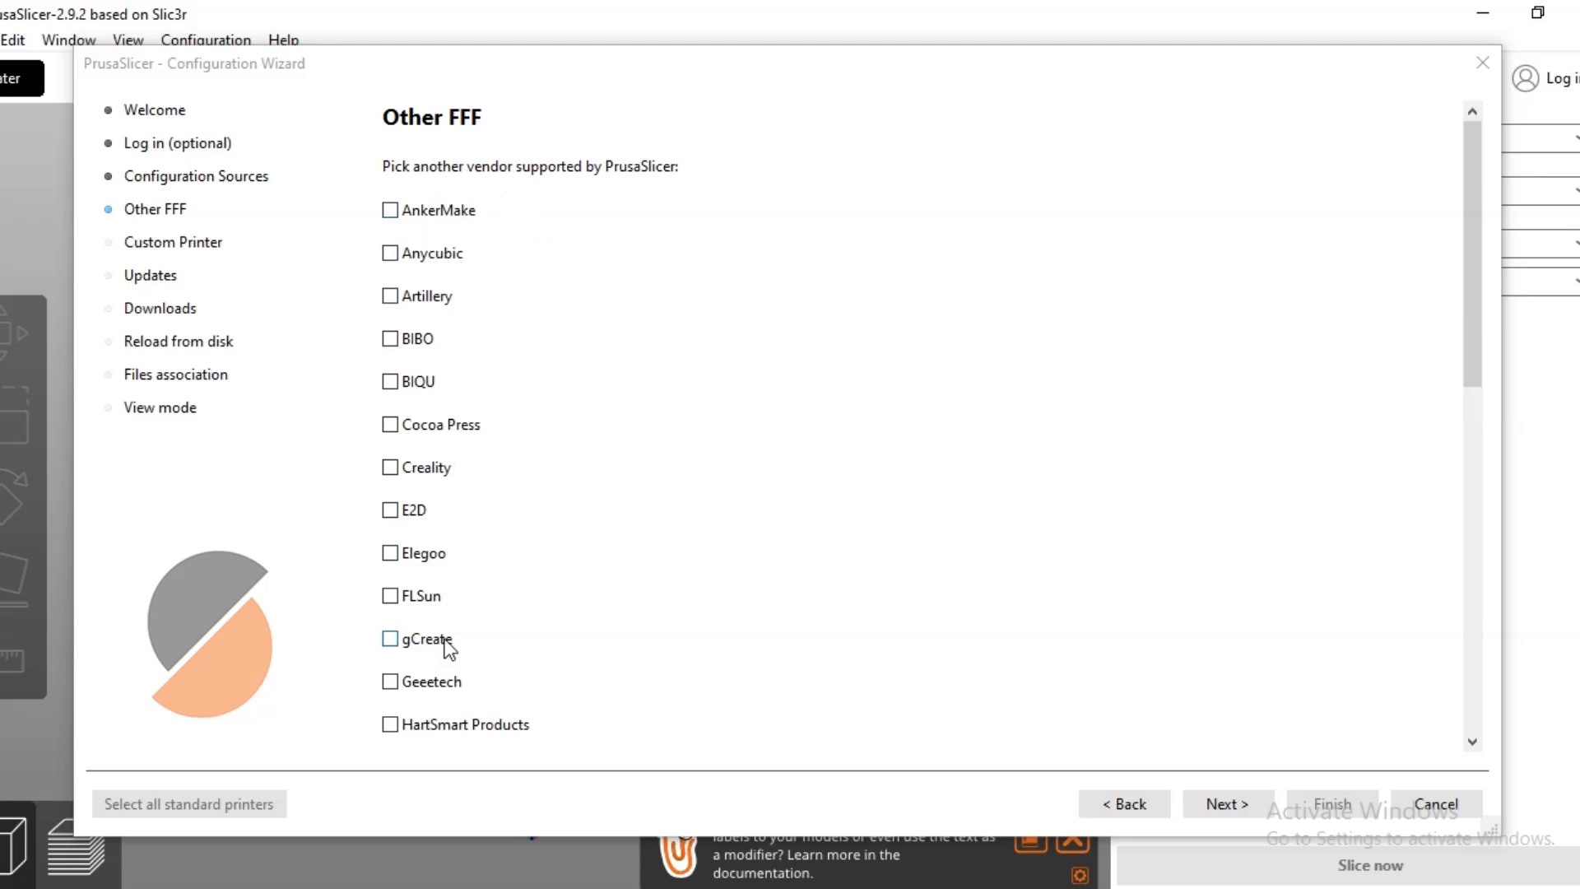
scroll(441, 642, down, 10)
scroll(423, 536, up, 10)
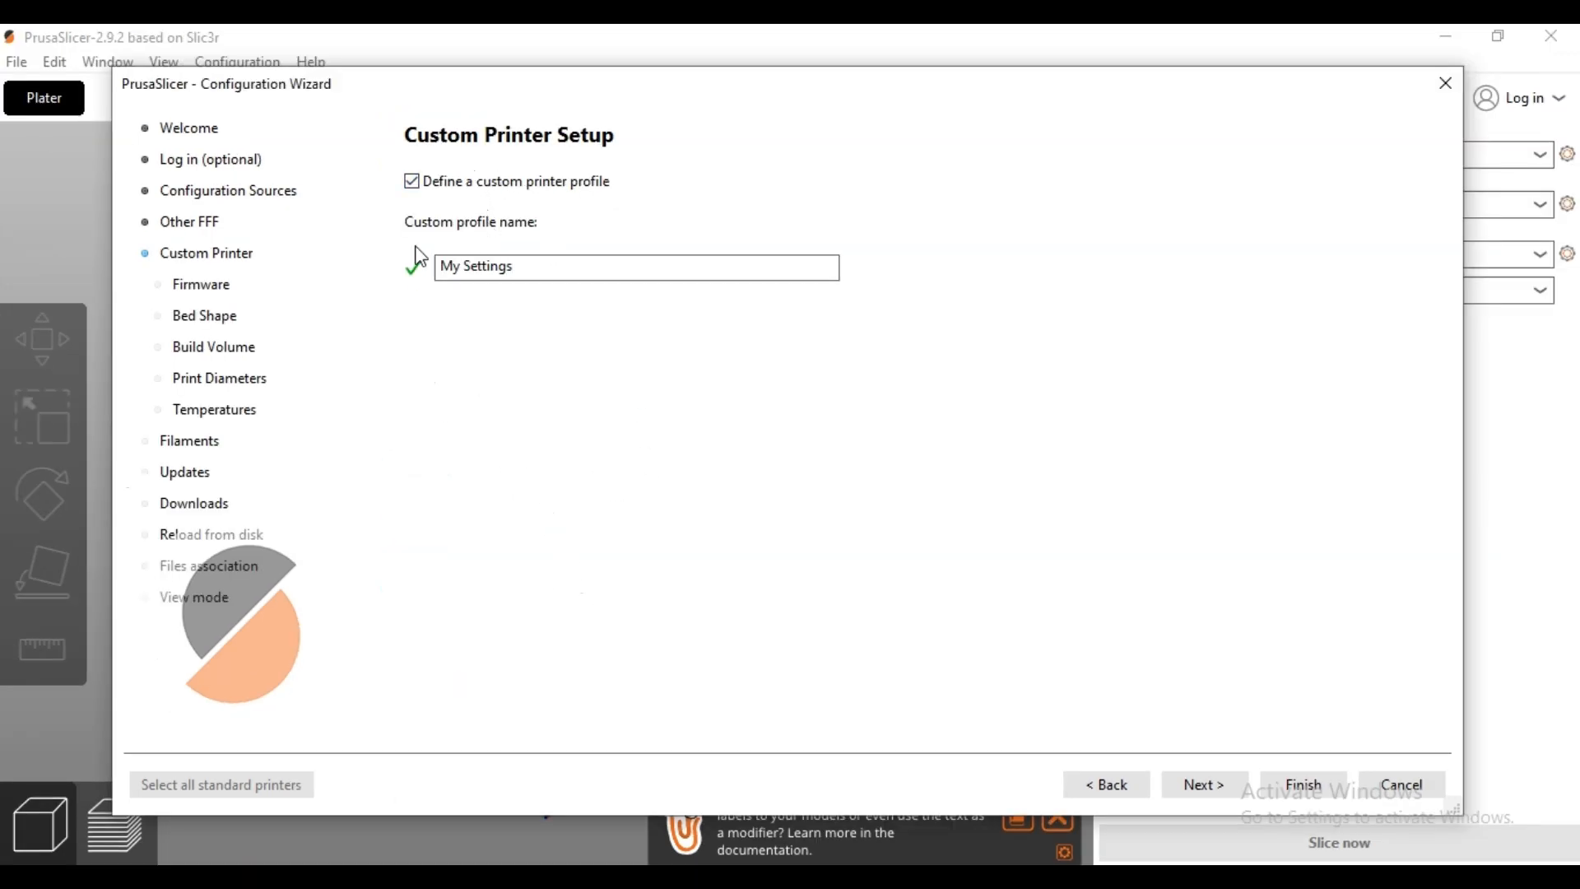
click(186, 233)
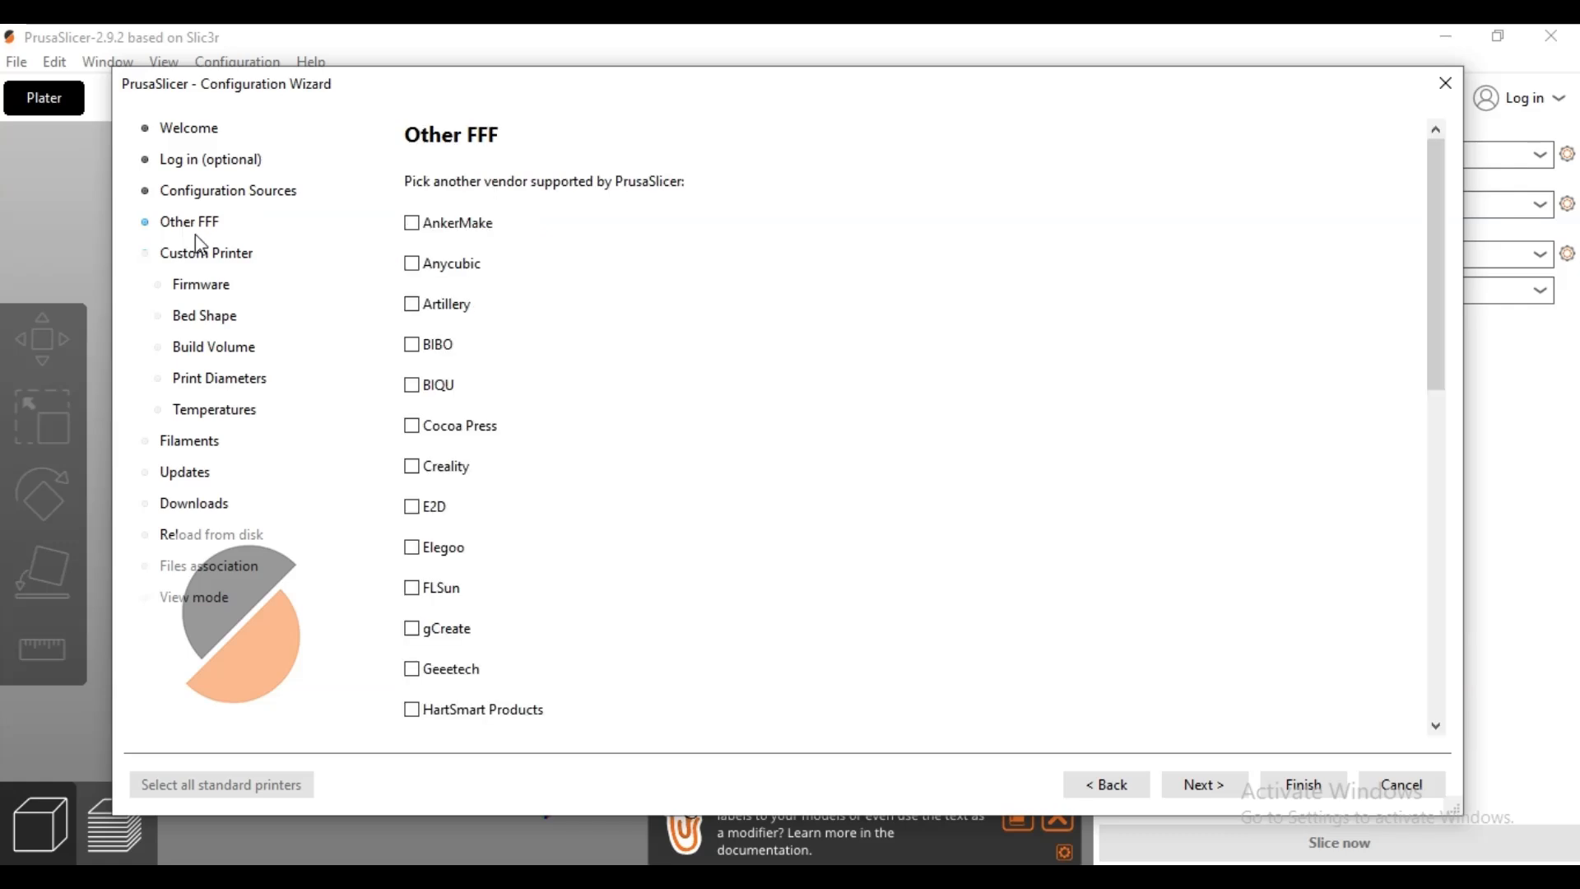
click(200, 256)
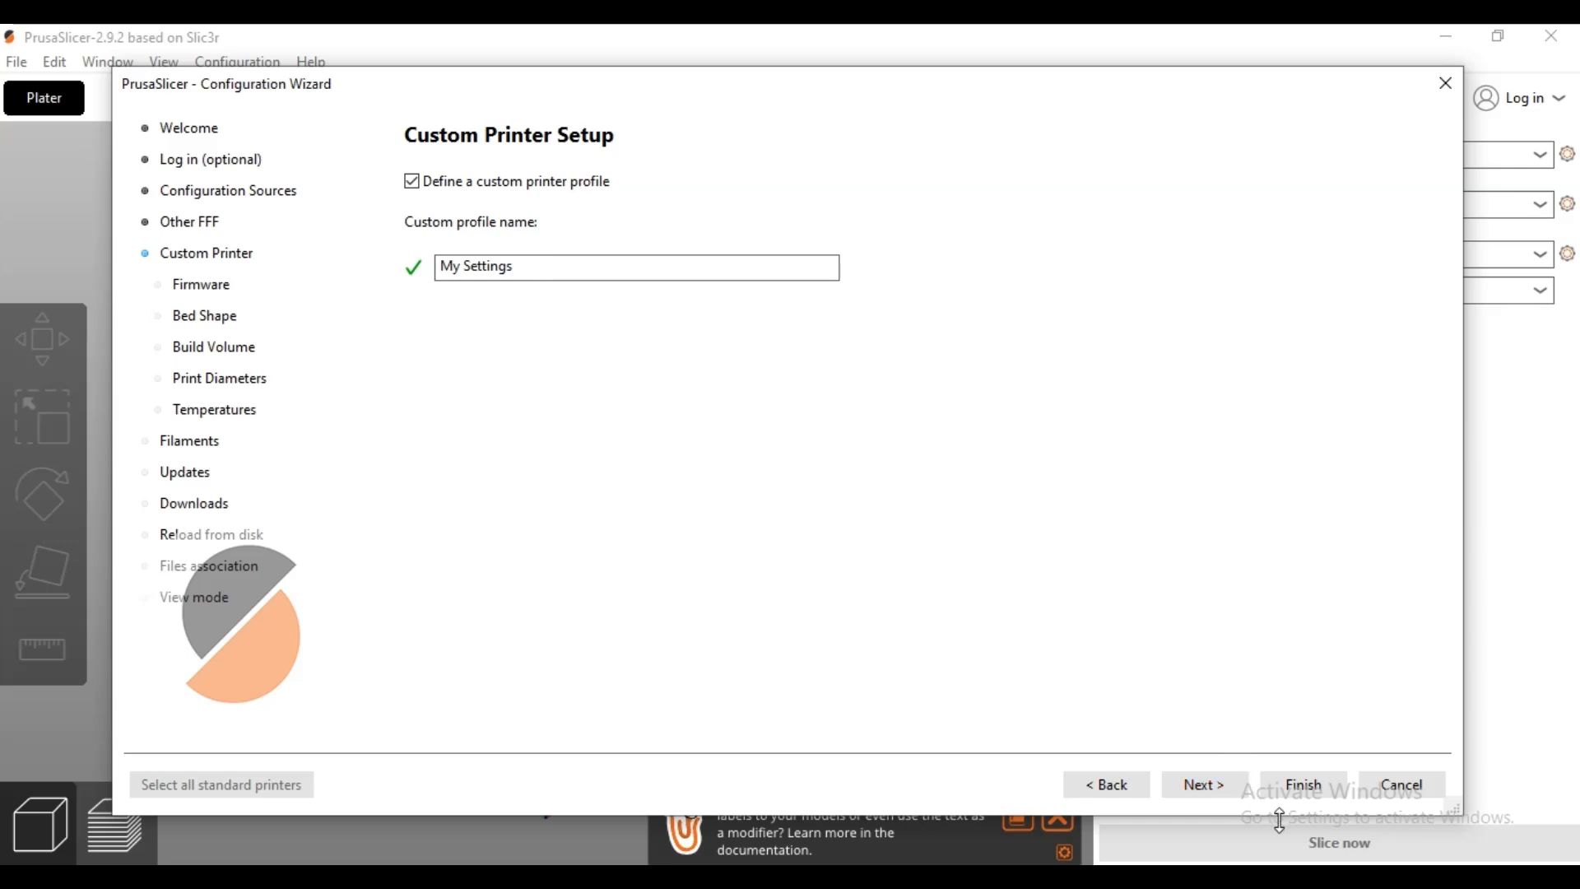
click(1207, 789)
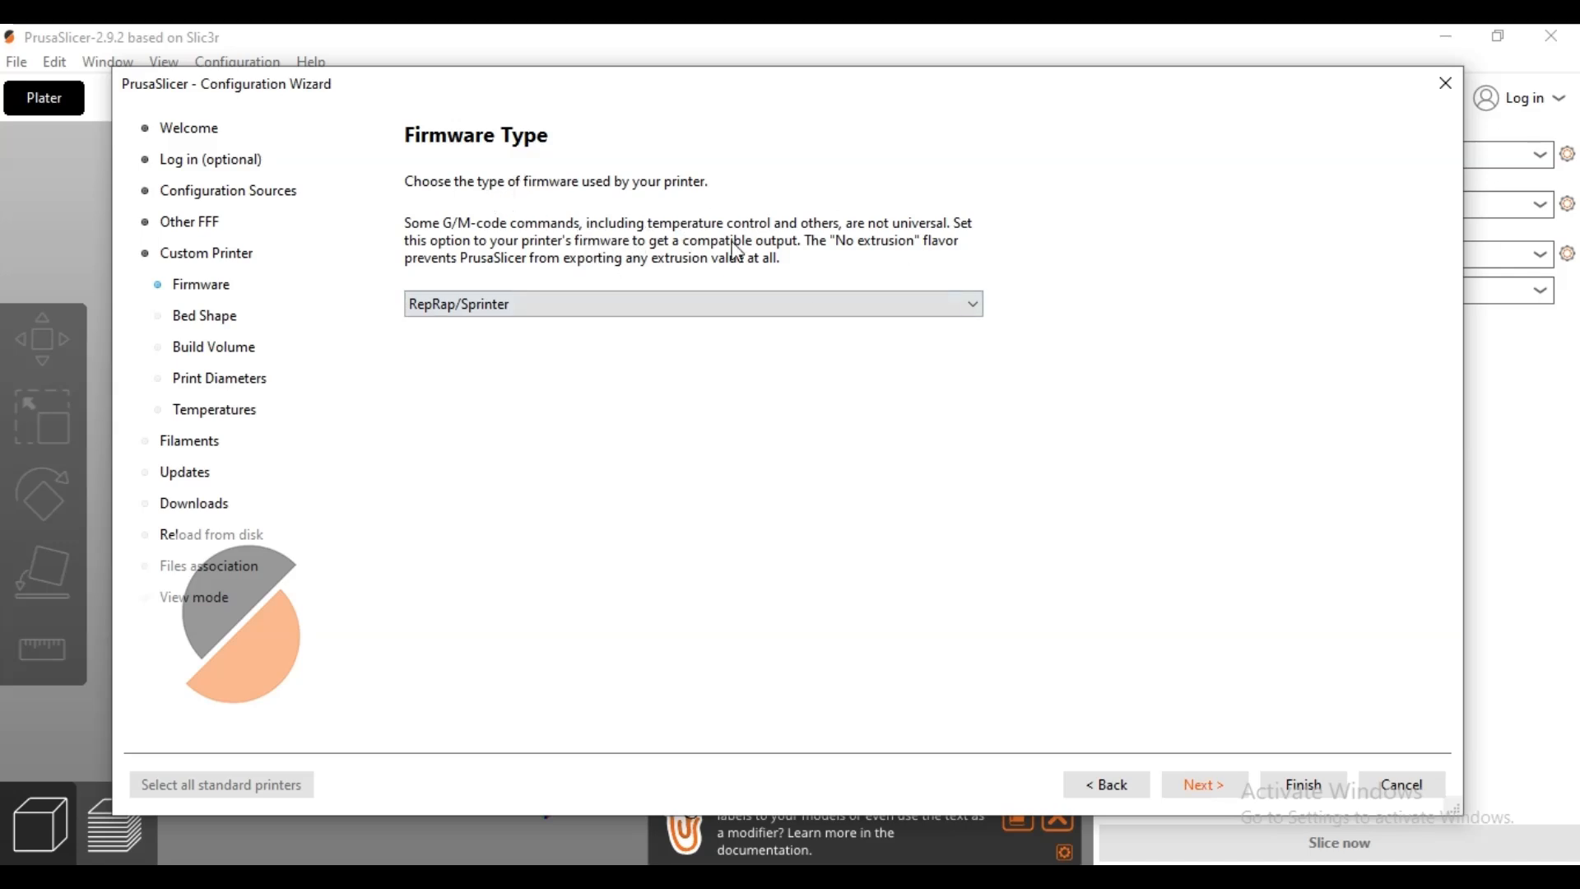
- Set the custom printer's firmware type to Marlin 2
click(973, 306)
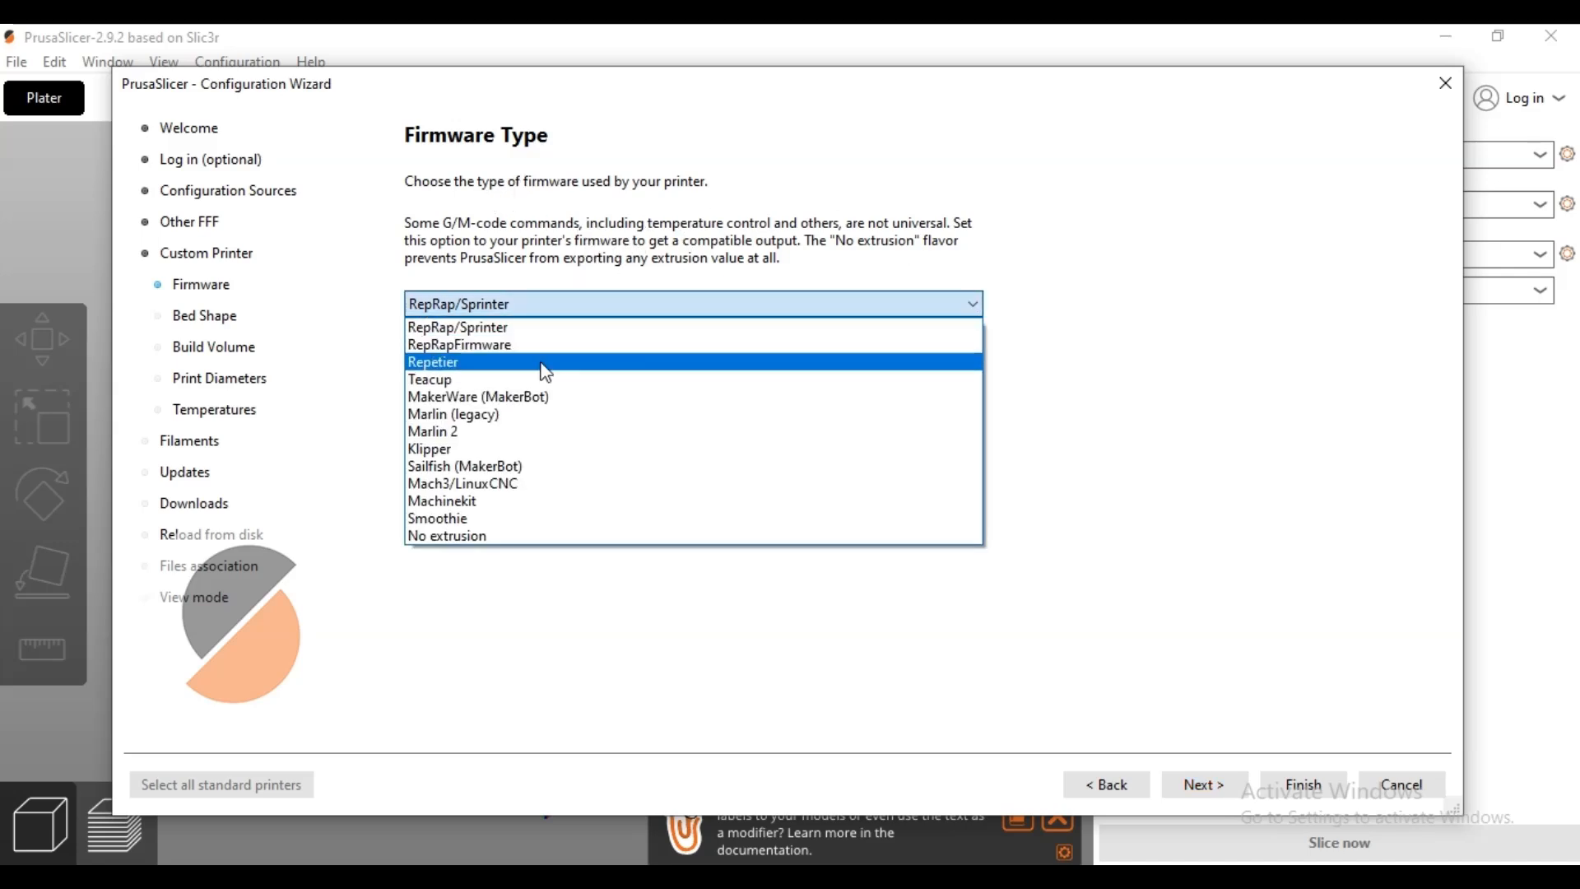
click(447, 434)
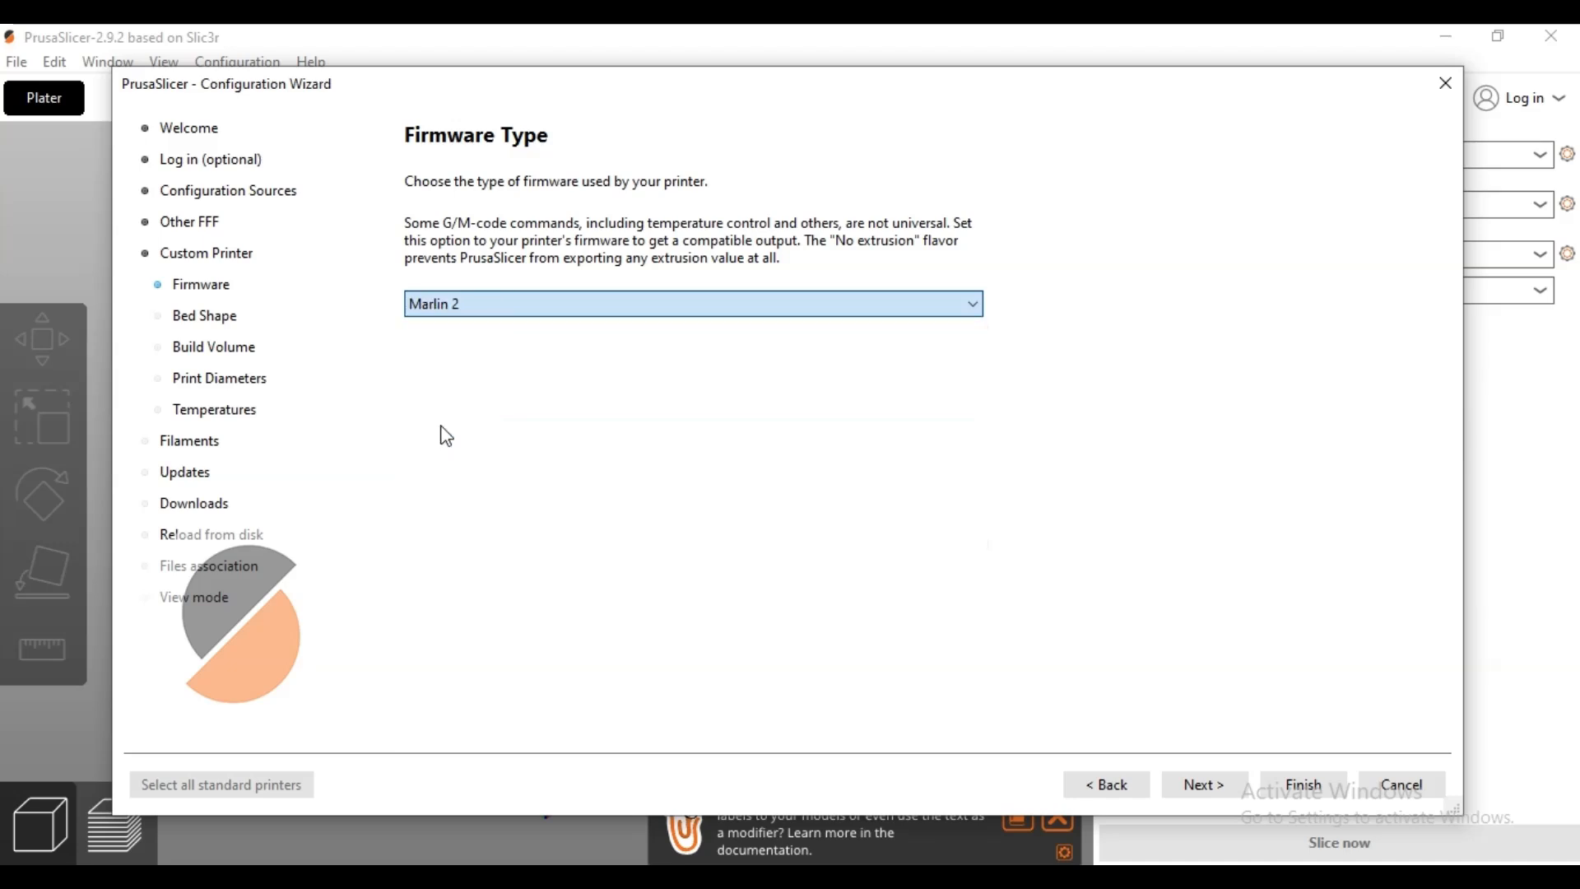
click(1212, 785)
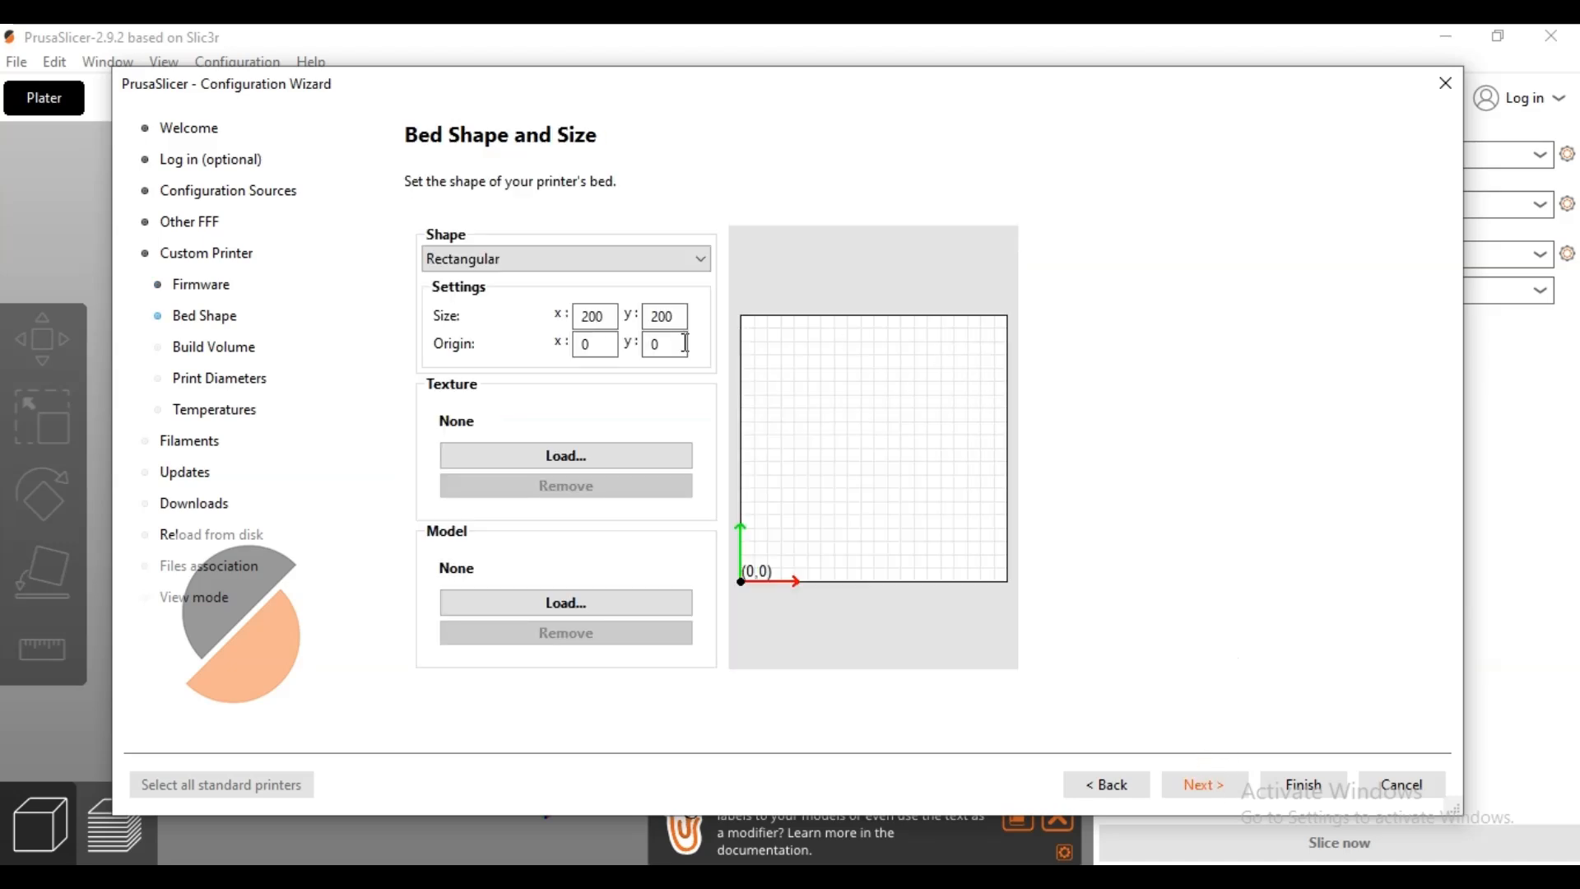
- Set the rectangular bed size to 215 in X and 215 in Y, keeping the origin at 0, 0
click(595, 319)
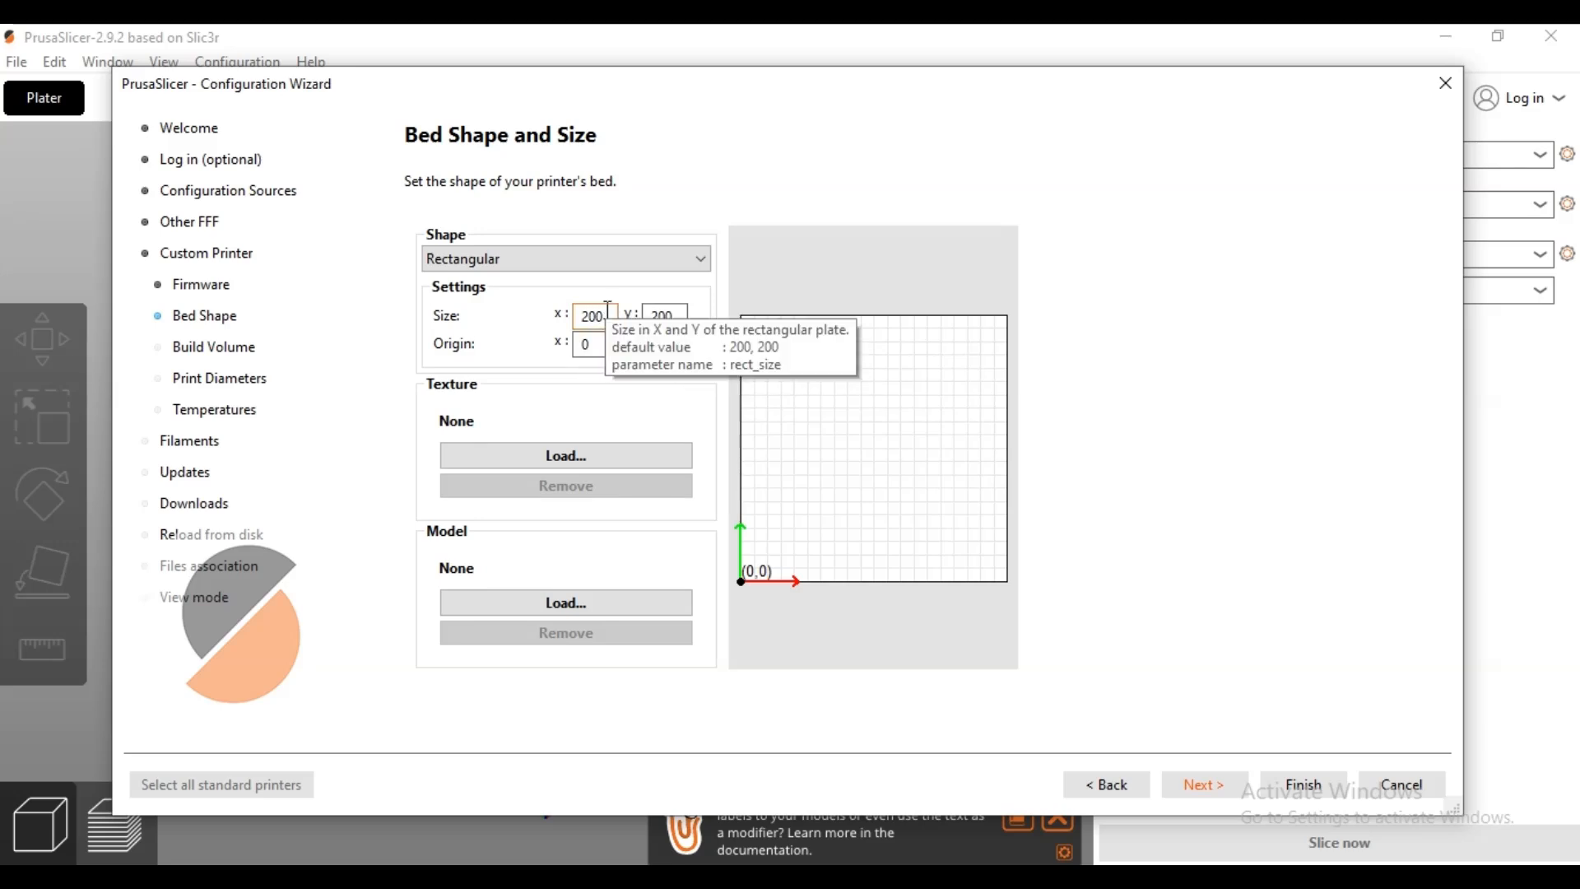
drag(611, 317, 587, 322)
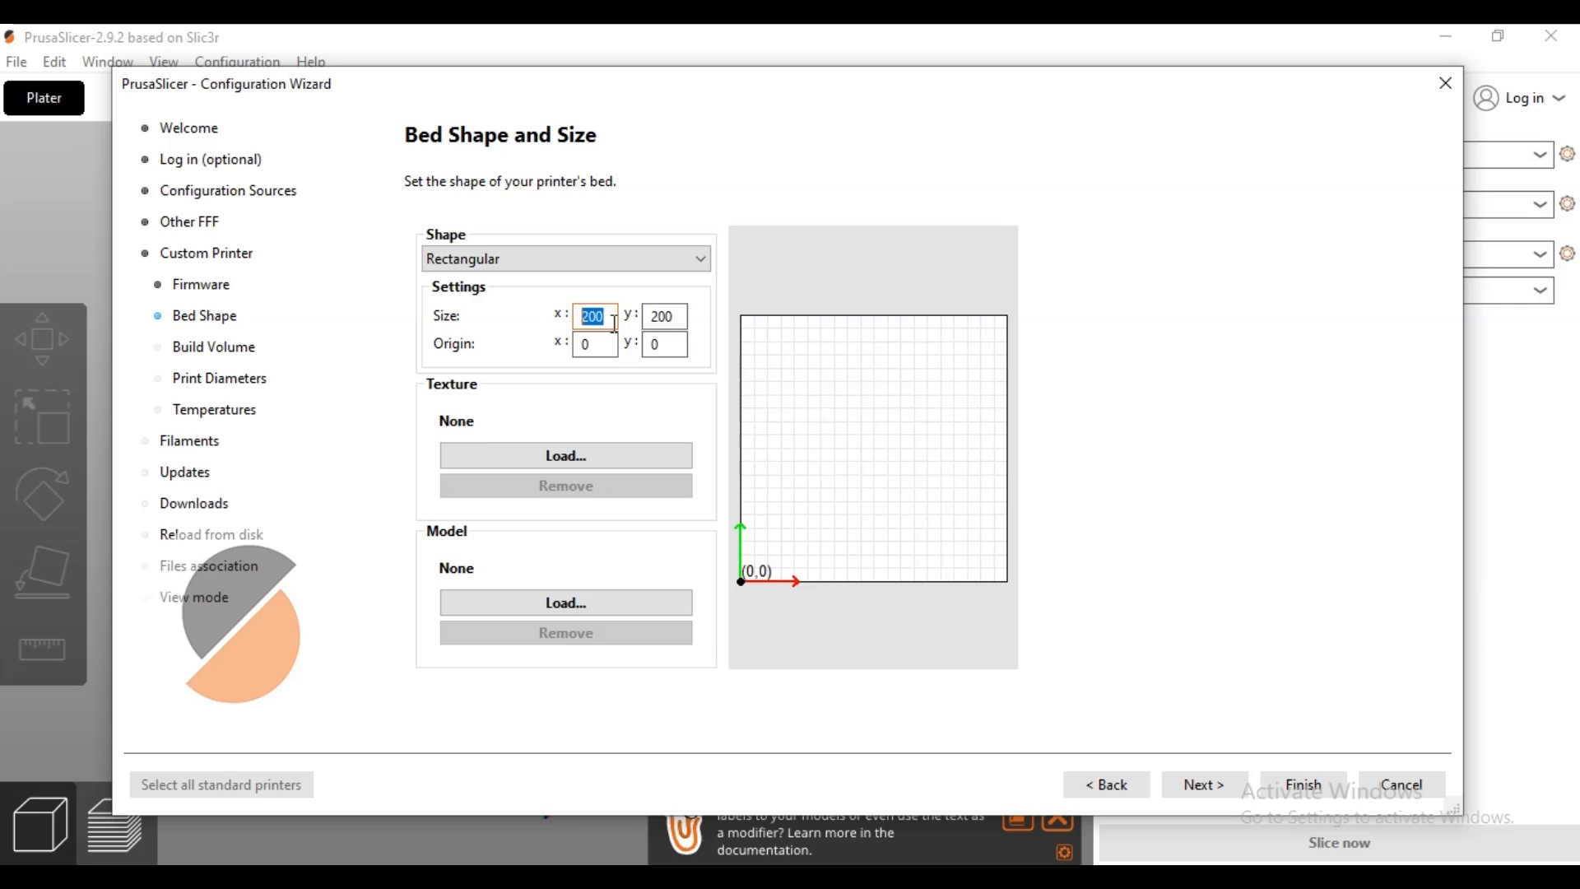
text(215)
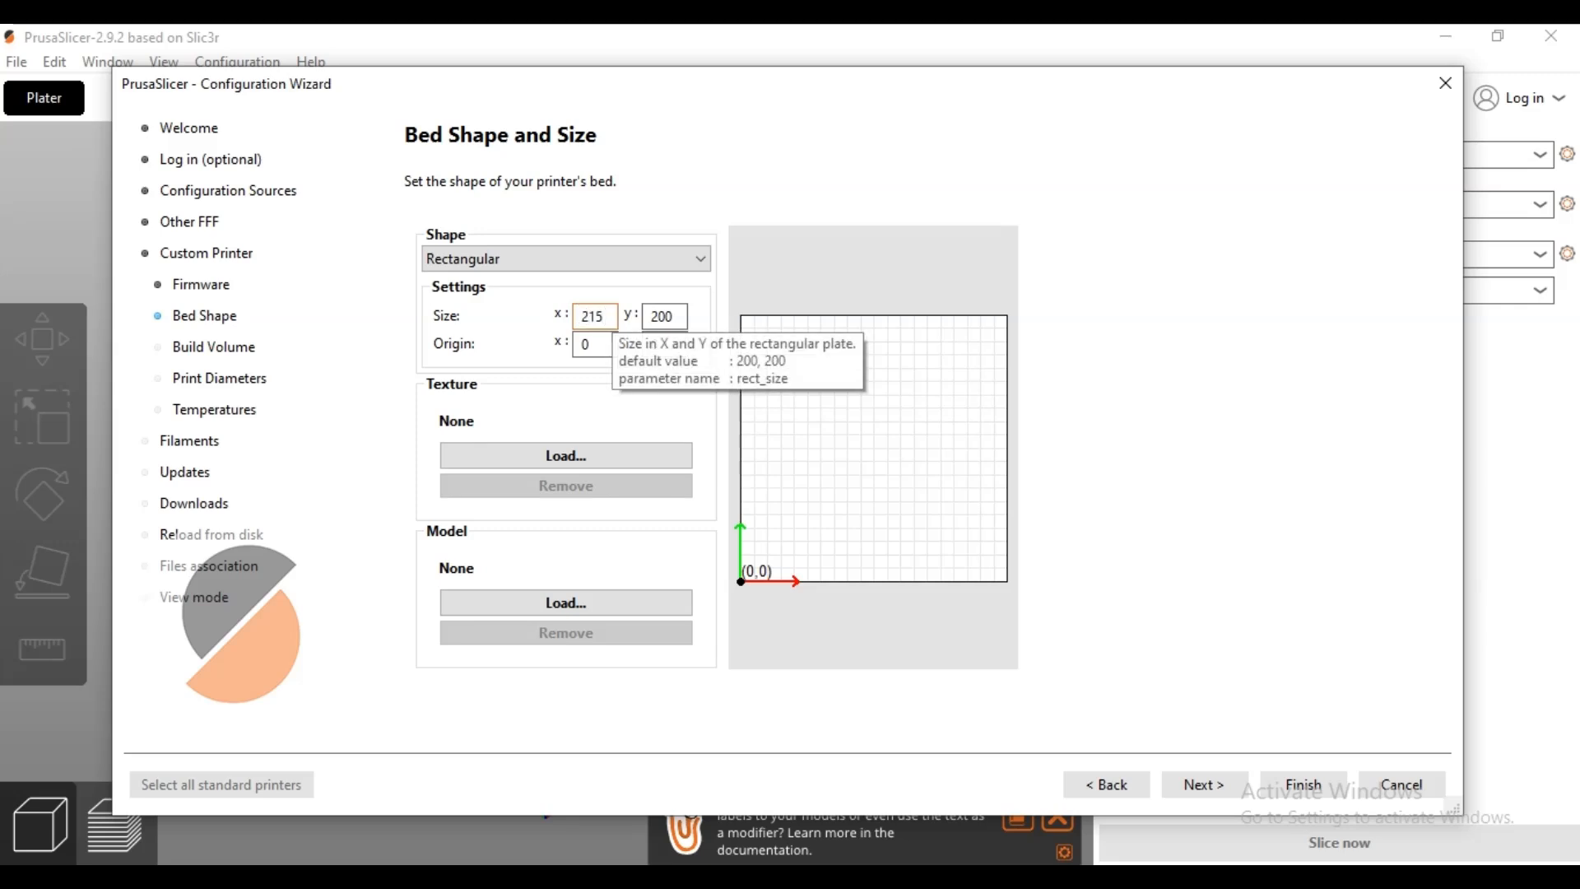
drag(683, 317, 650, 321)
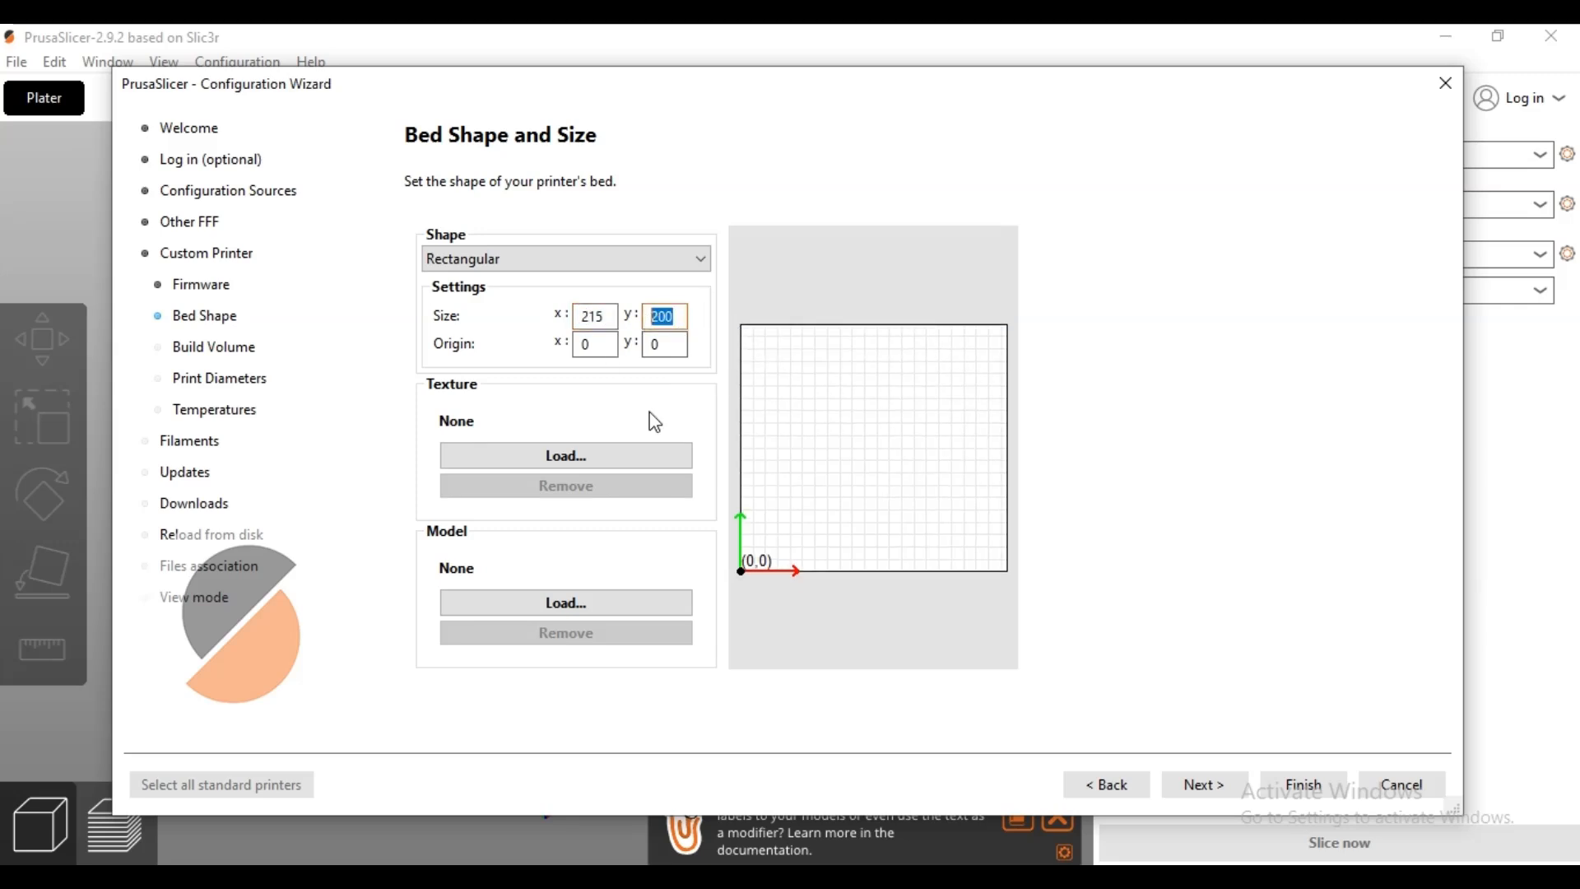
text(215)
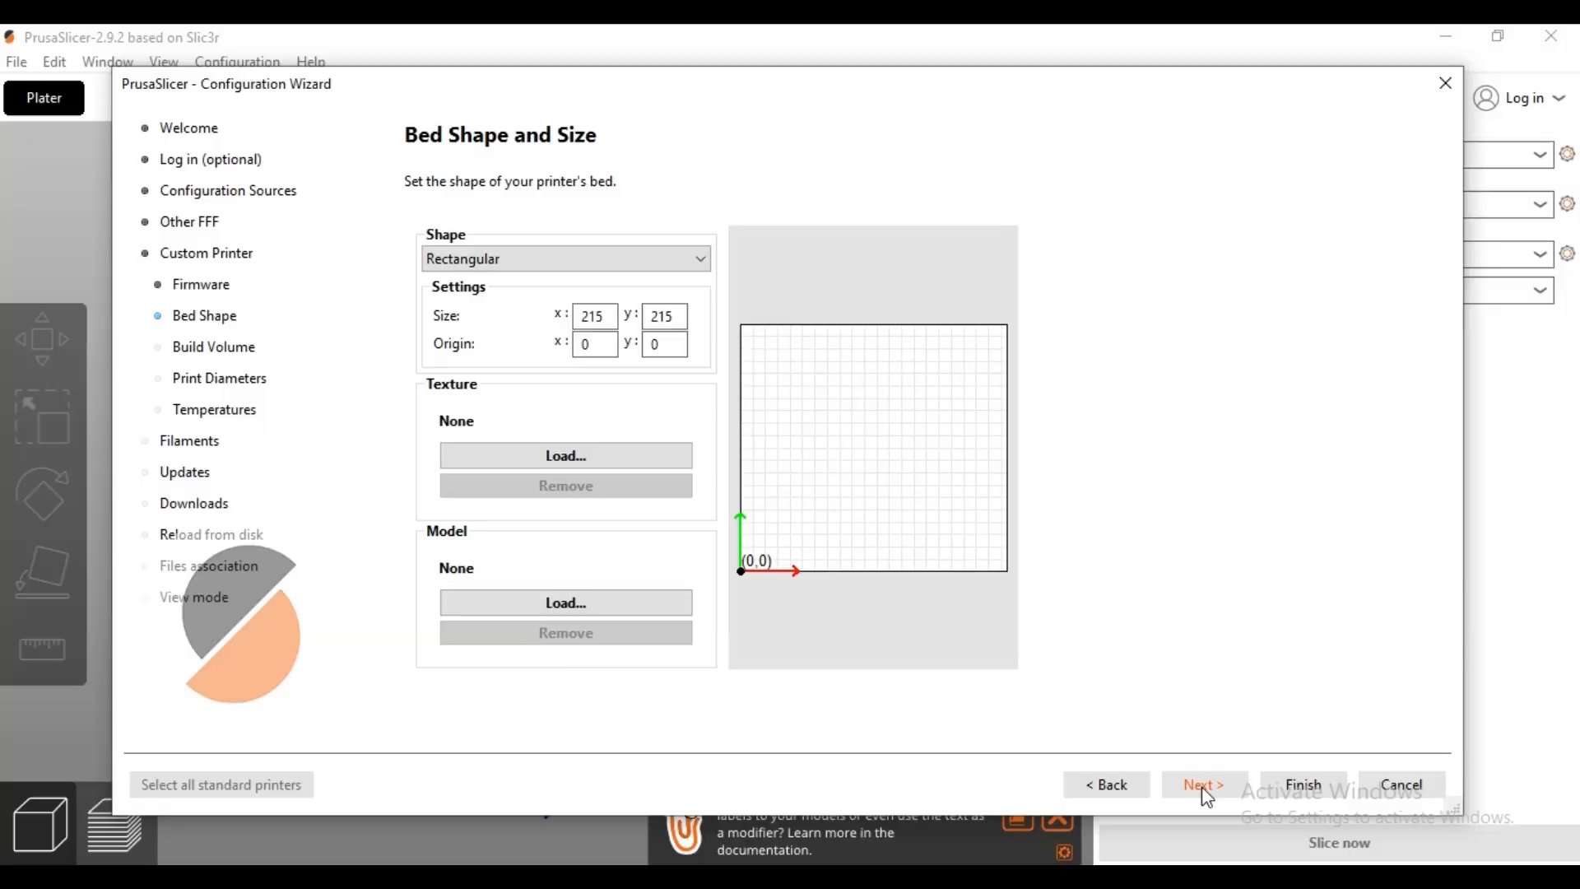
click(1207, 791)
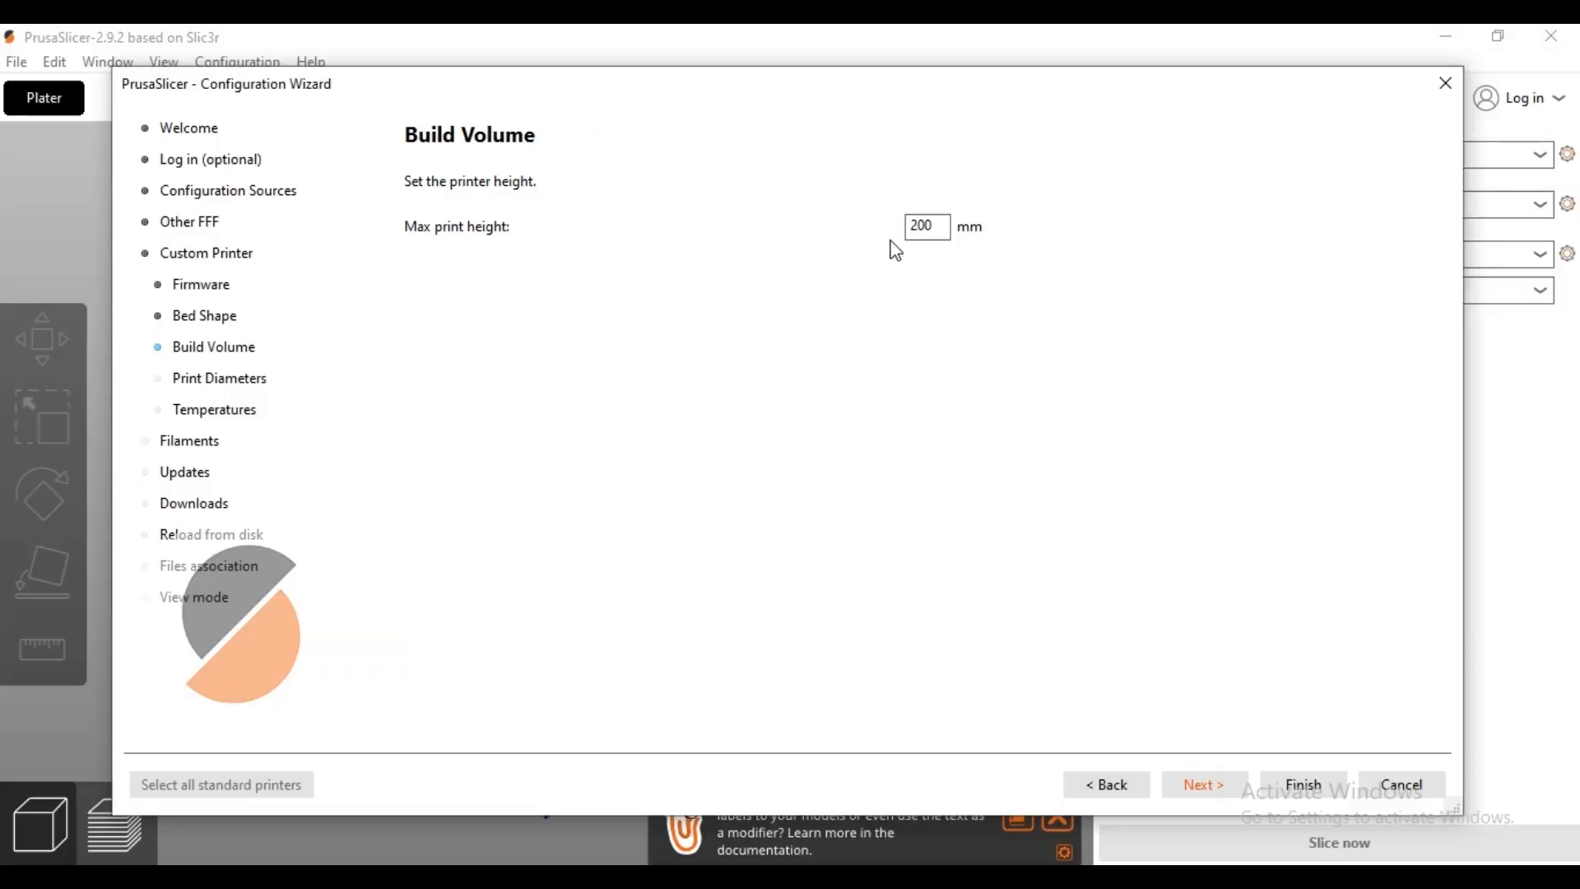
- Enter a new max print height for the custom printer's build volume
drag(938, 233, 908, 232)
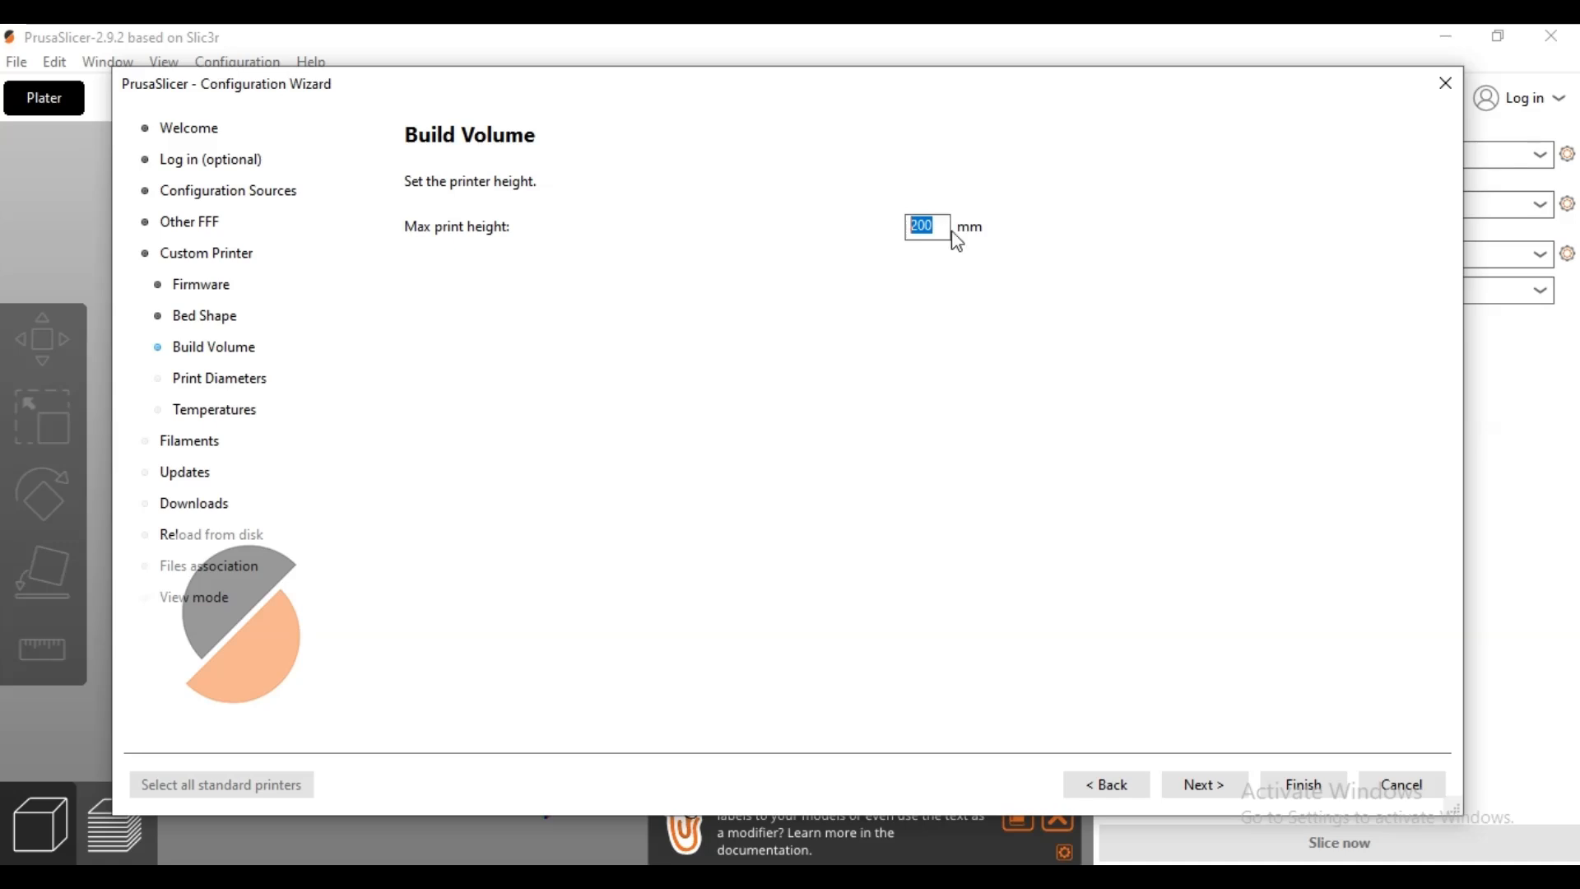
click(935, 225)
drag(934, 227, 894, 236)
text(22)
click(1204, 792)
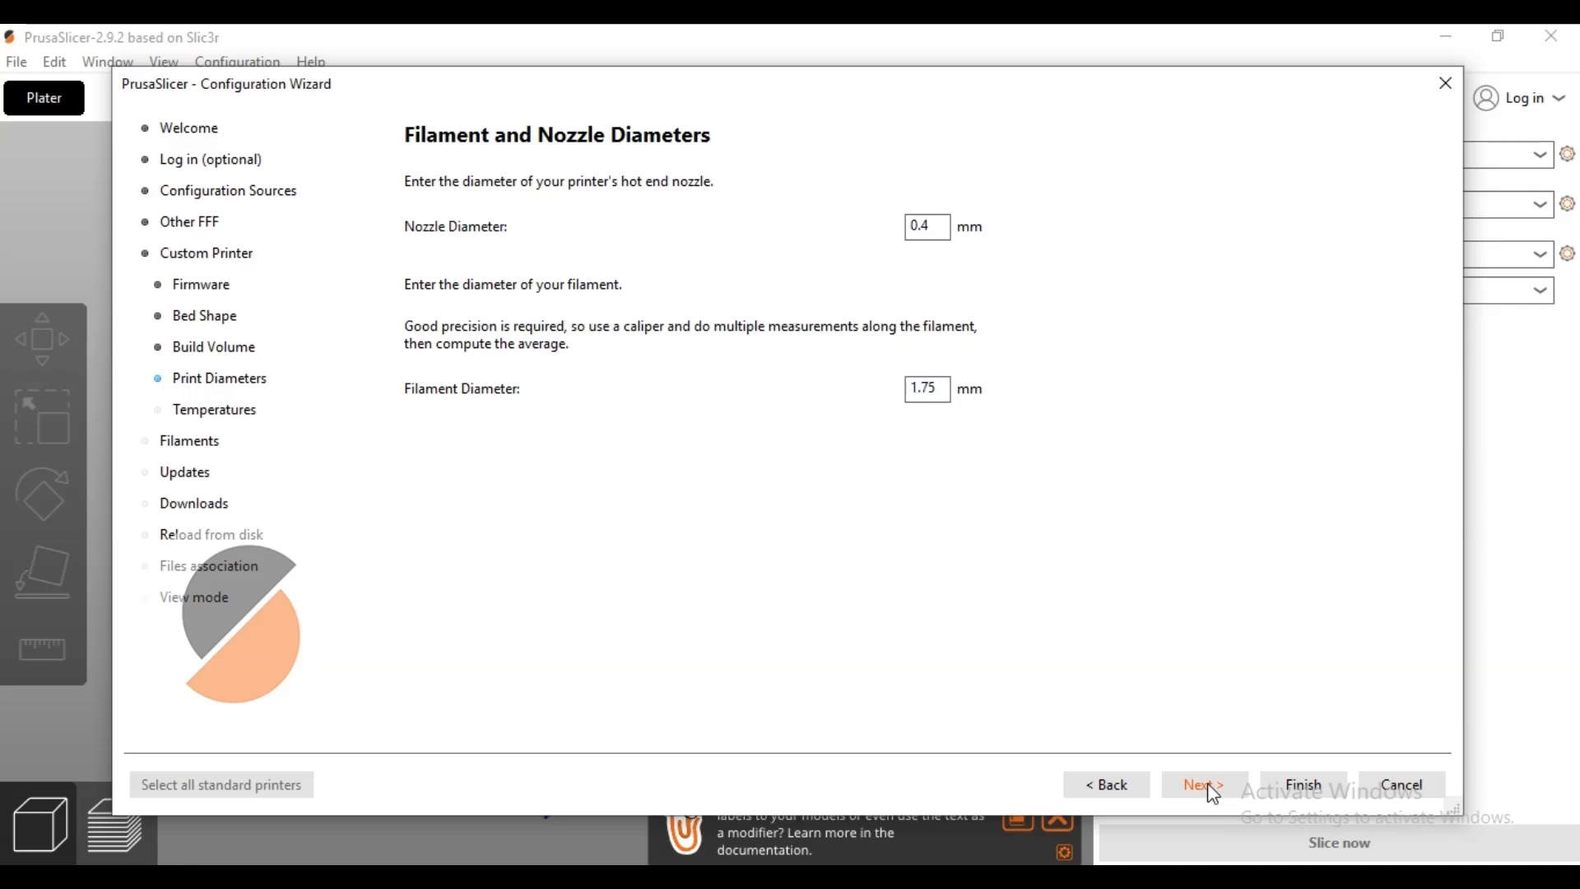
- Accept the 0.4 mm nozzle and 1.75 mm filament diameters, and keep the default temperatures, filament profiles and automatic update settings
click(1207, 785)
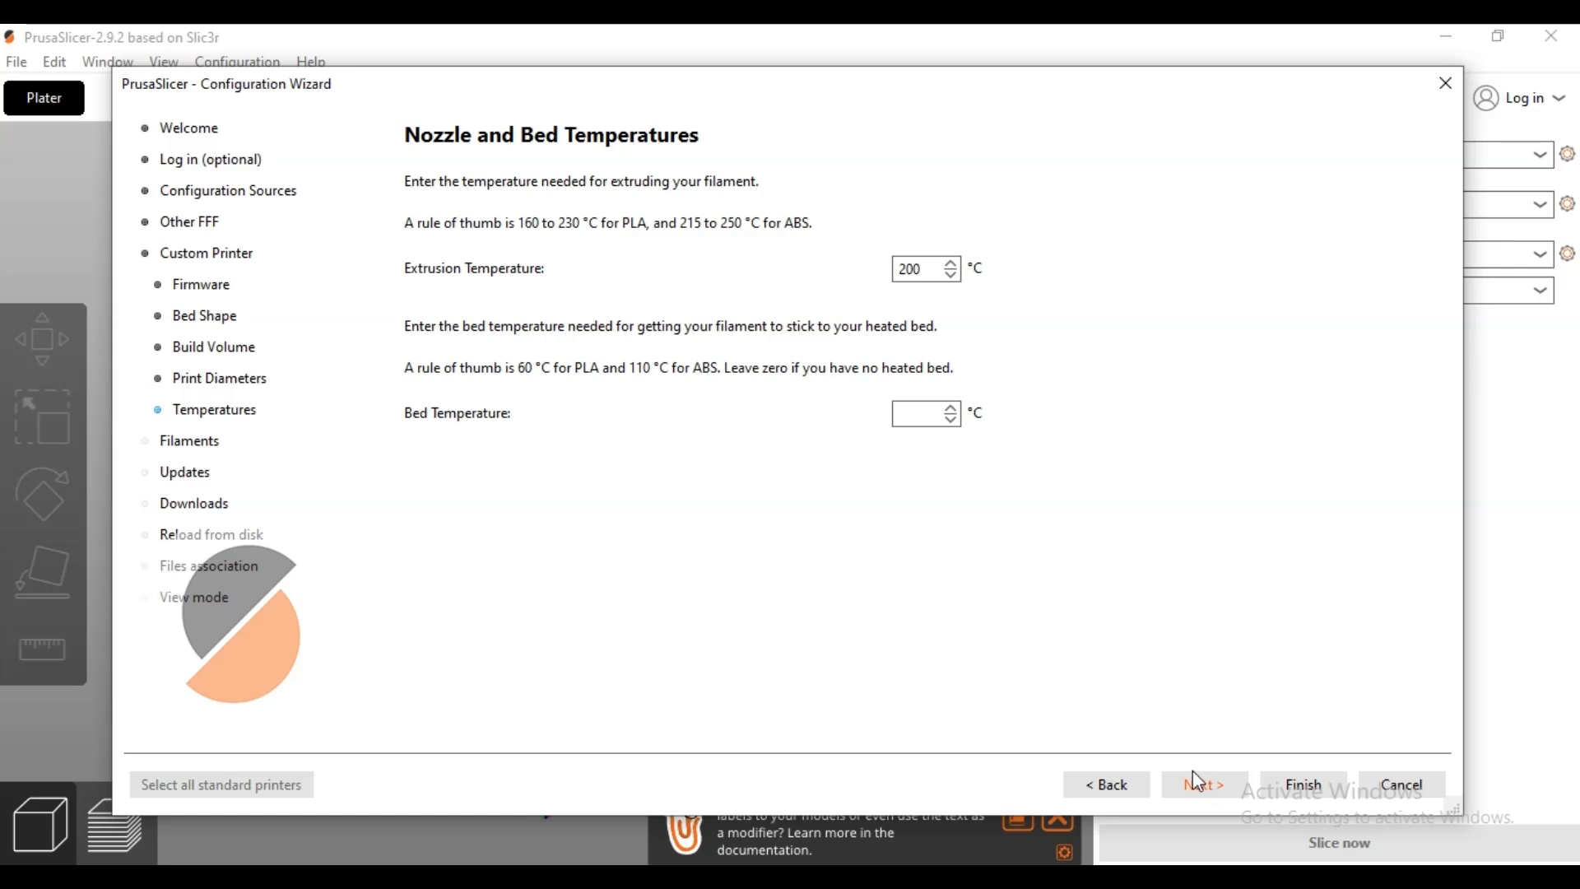
click(1205, 786)
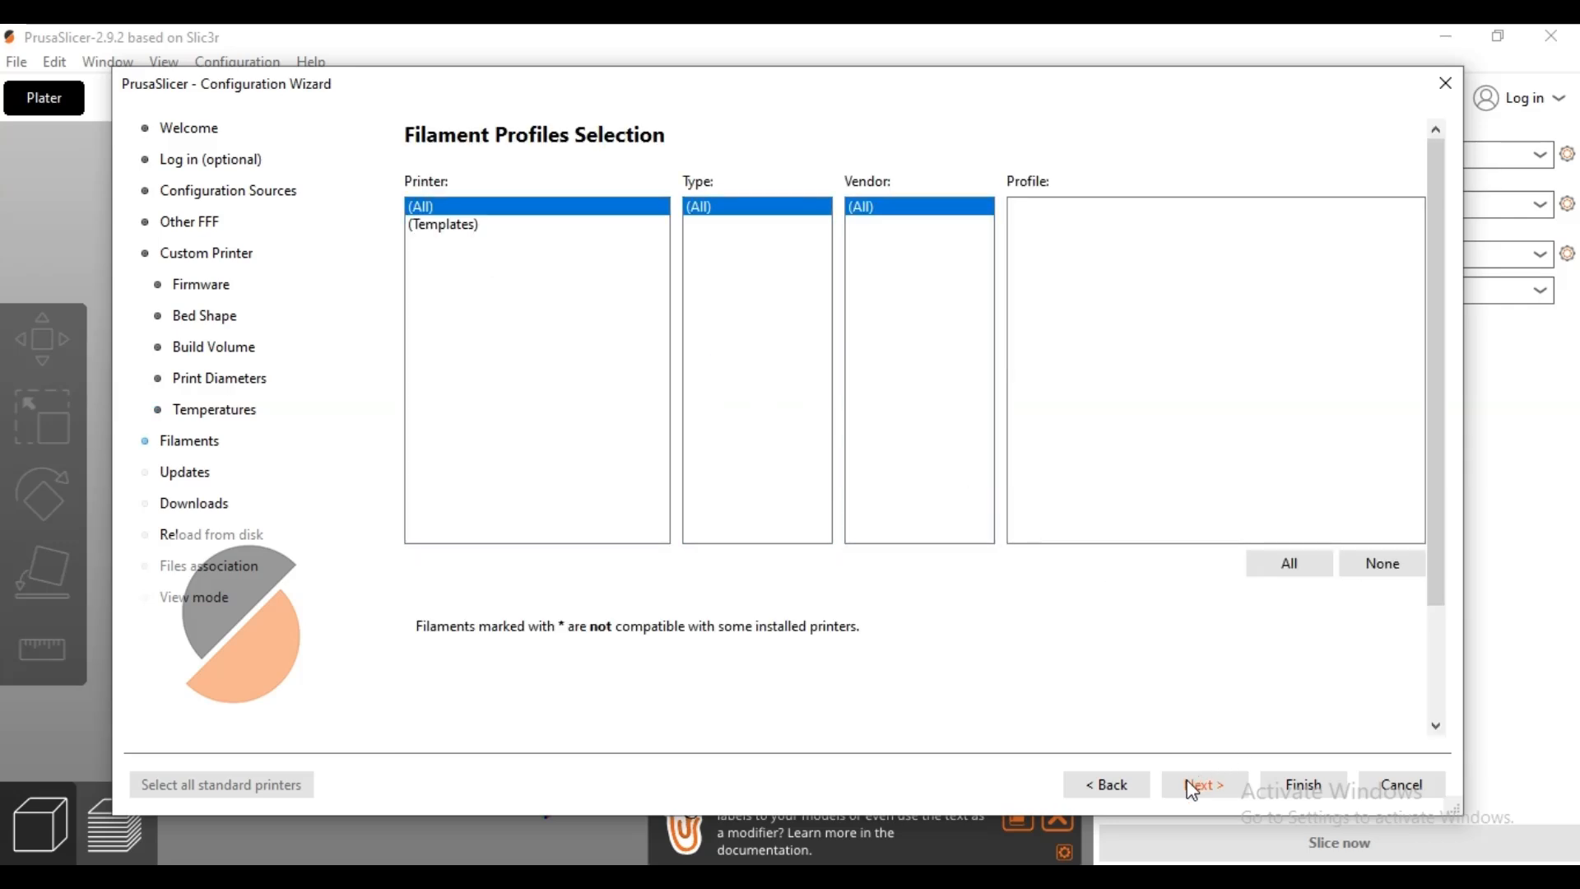
click(1196, 789)
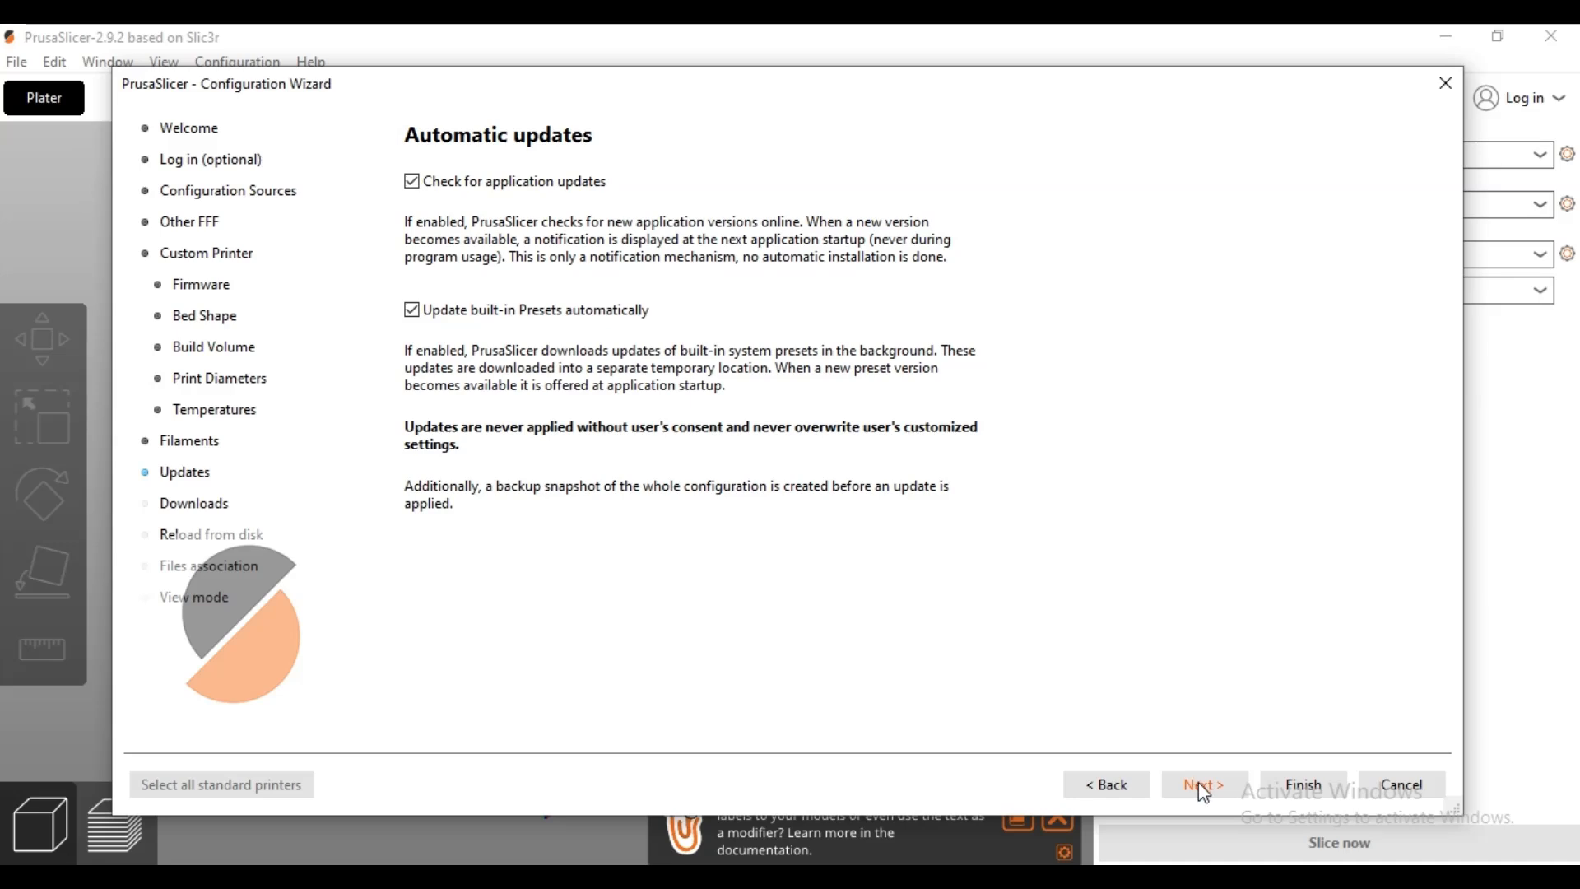
click(1199, 782)
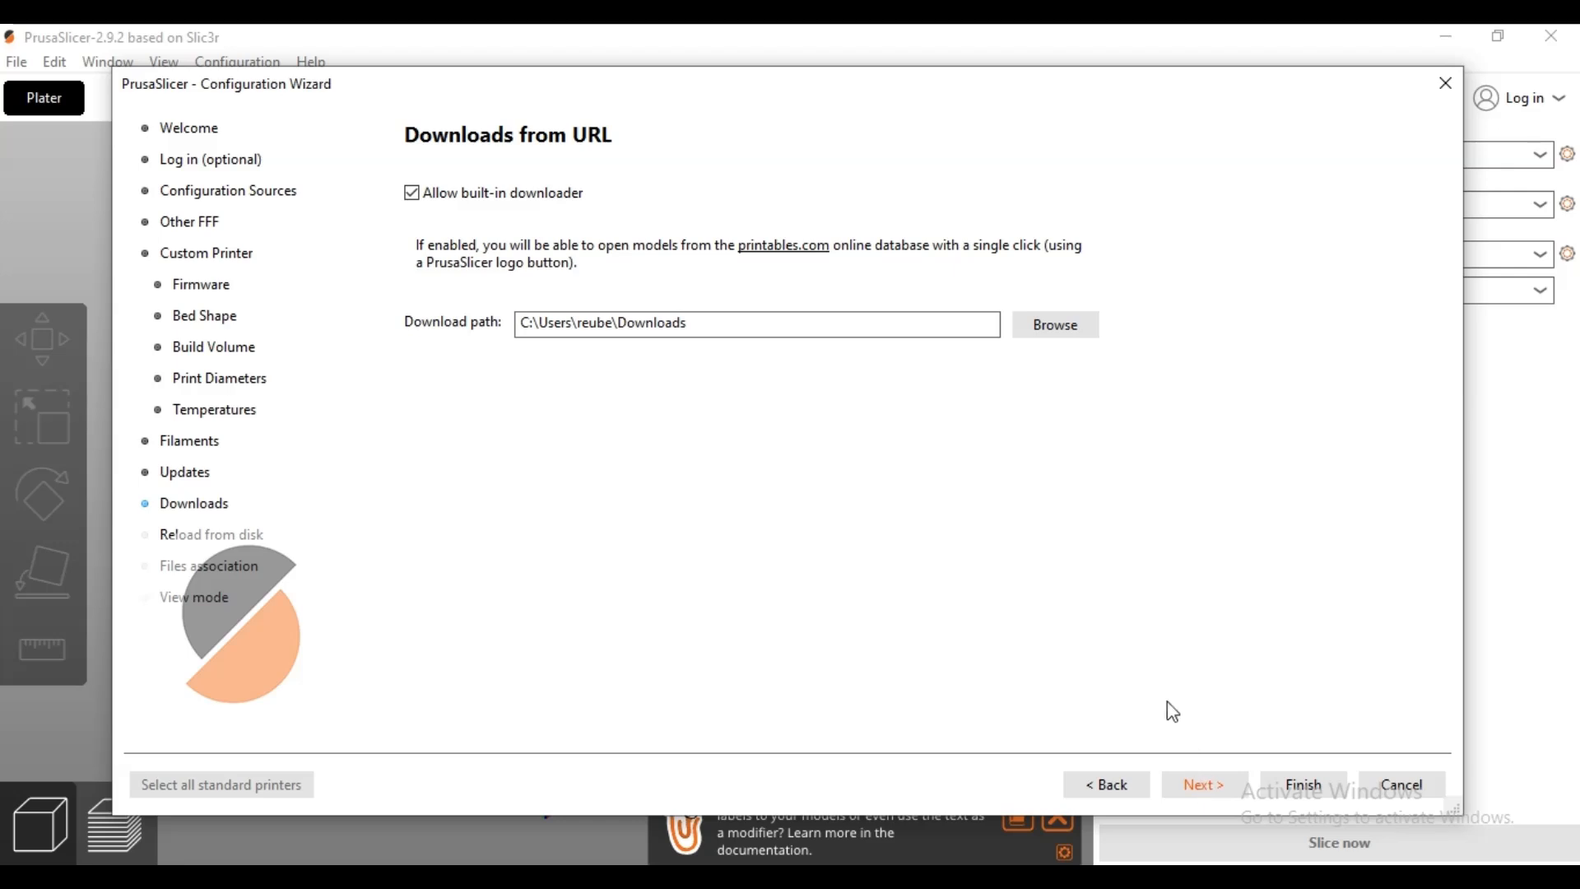
- Keep the default download path, and leave full-pathname export and the .3mf and .stl file associations disabled
drag(694, 323, 519, 323)
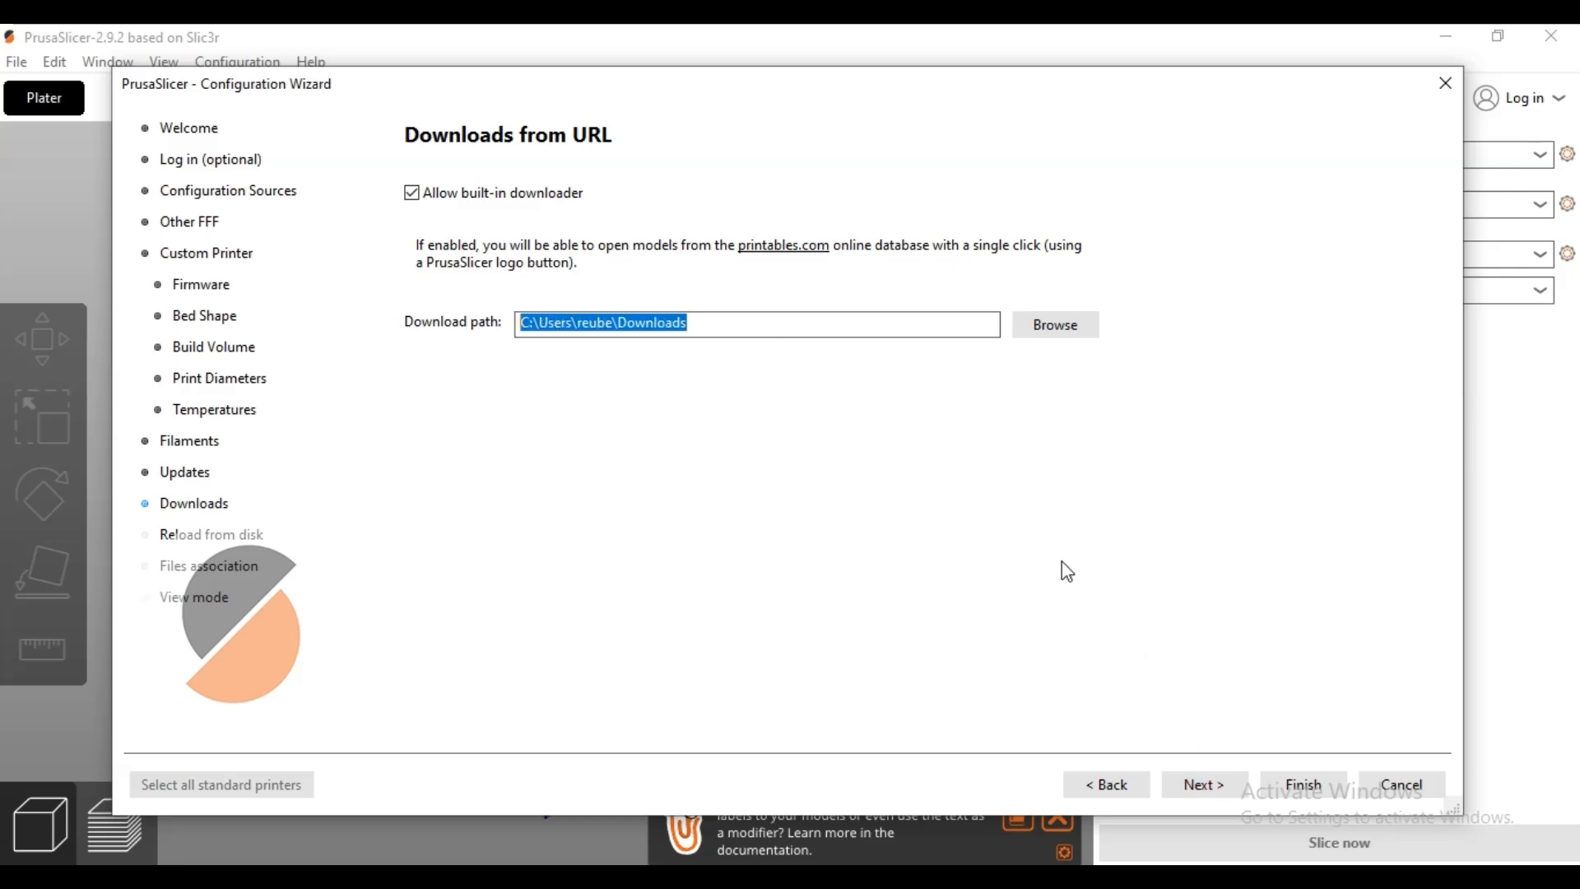
click(709, 327)
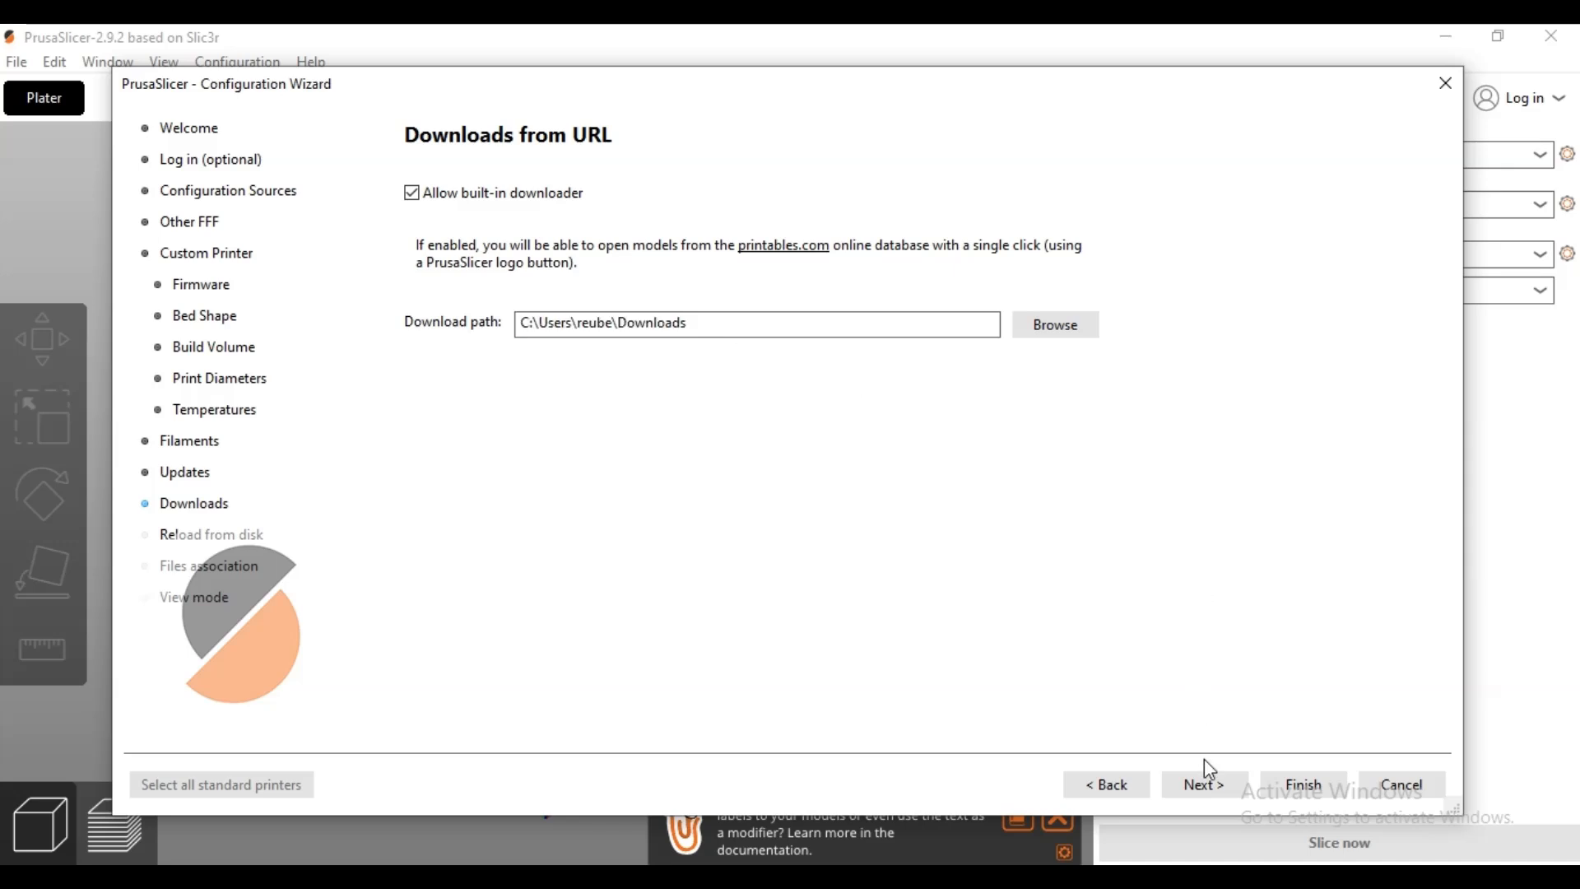
click(1204, 786)
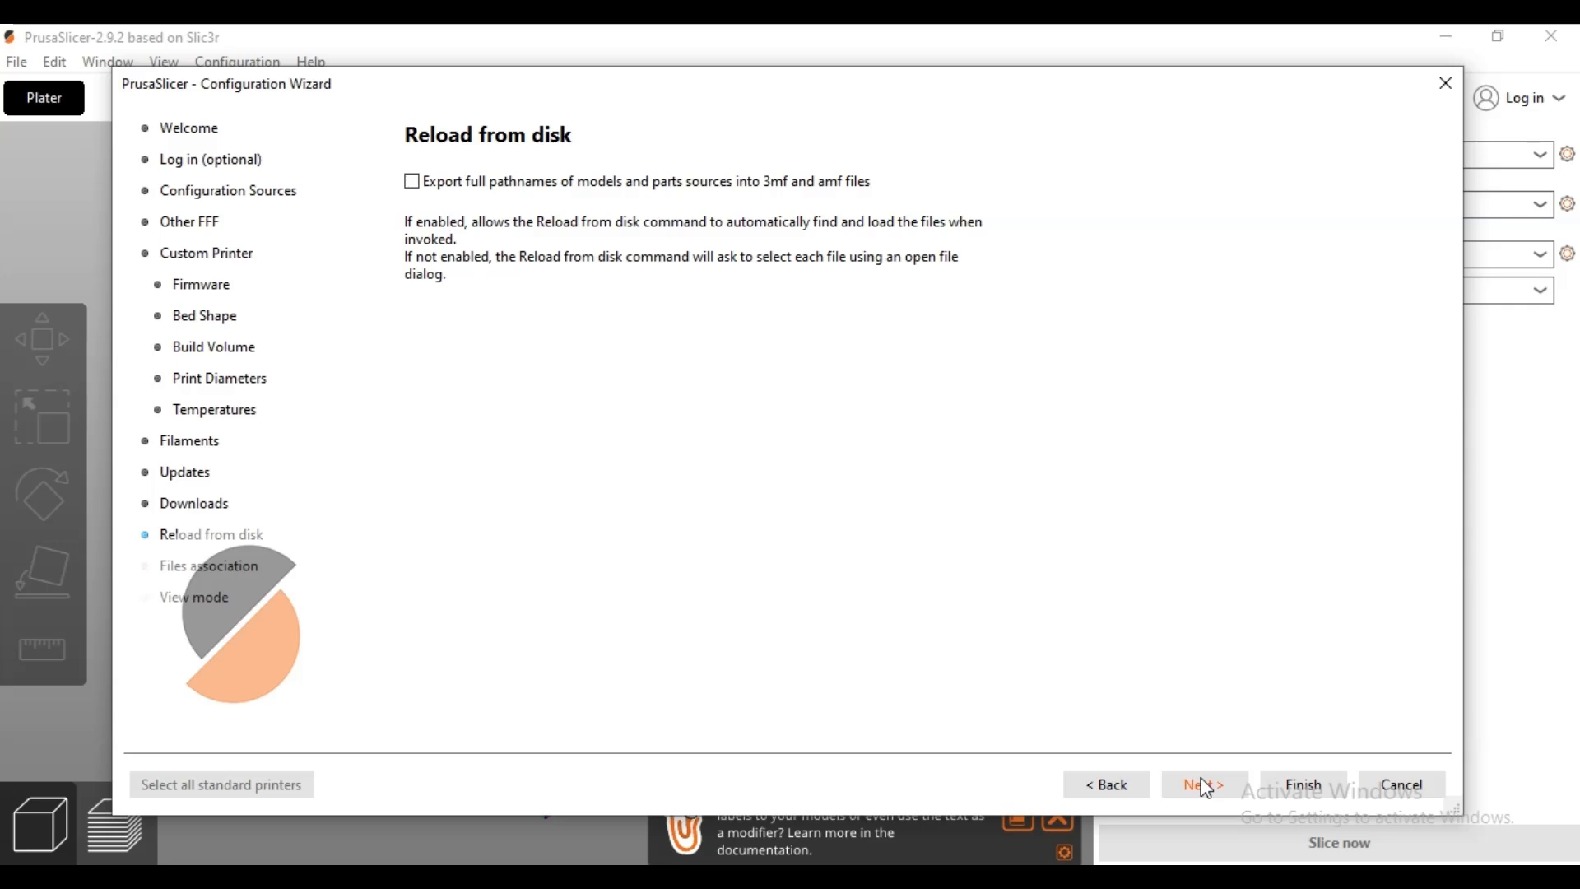
click(1205, 786)
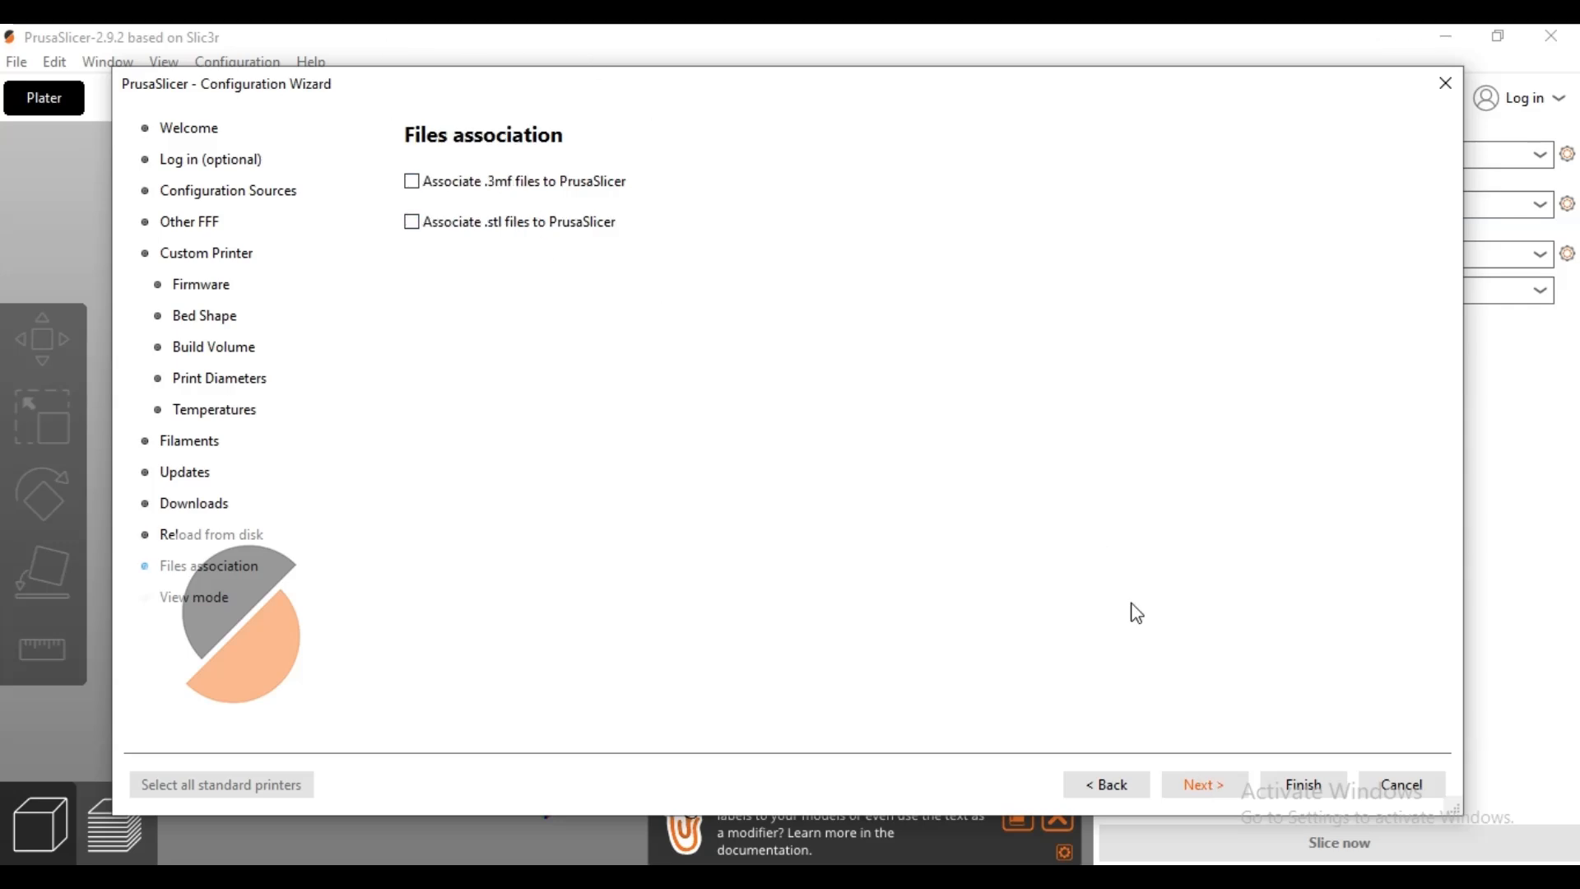
click(1201, 785)
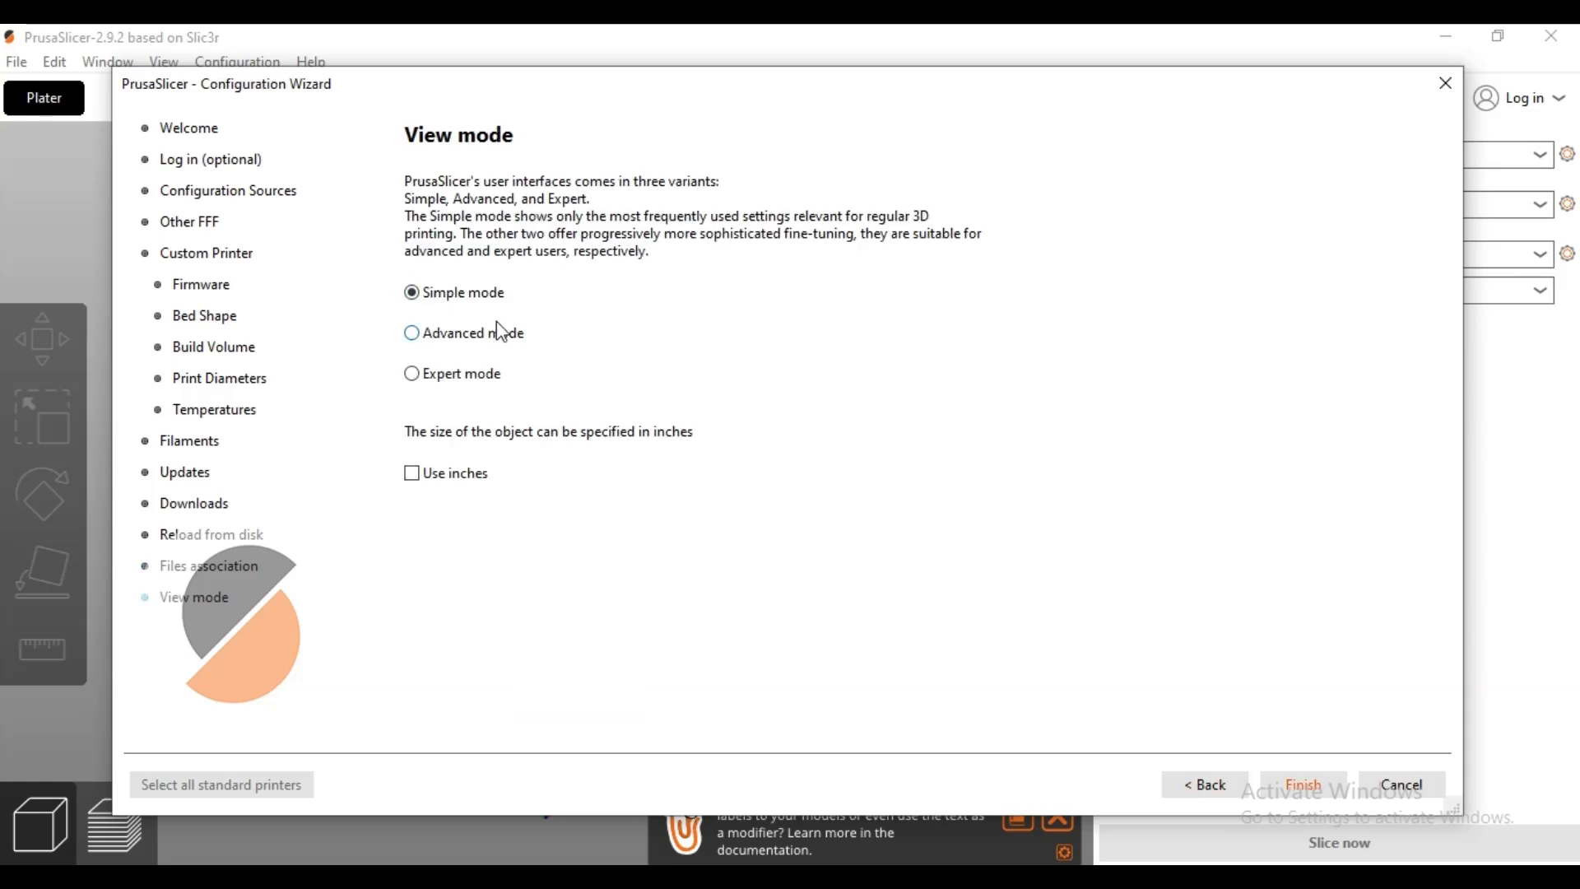
- Choose Expert mode as the view mode and finish the Configuration Wizard
click(414, 303)
click(414, 376)
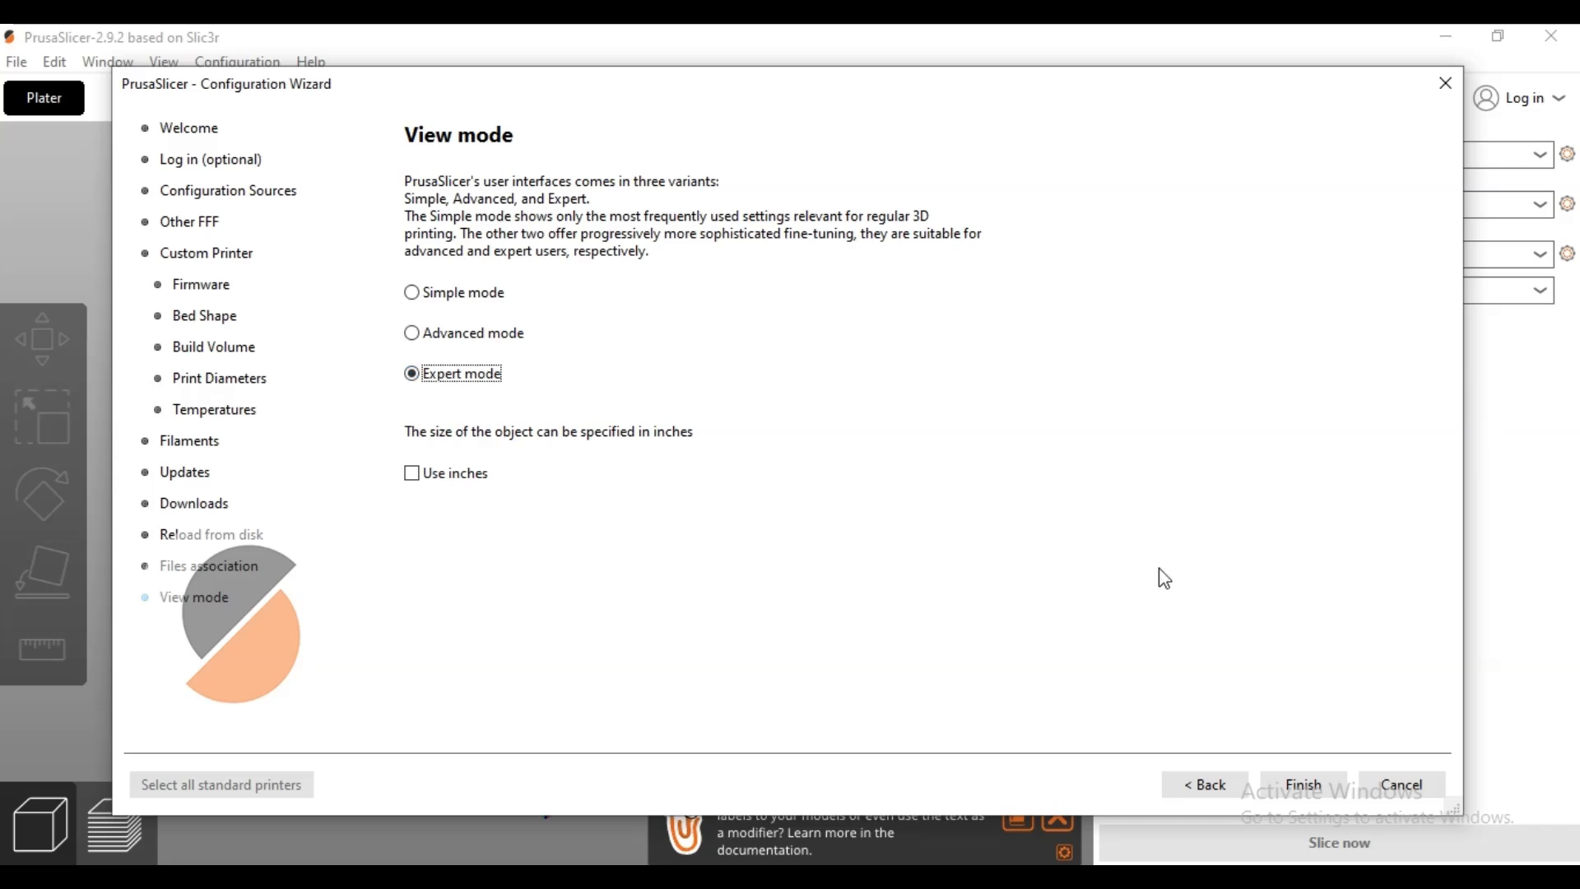
click(1301, 786)
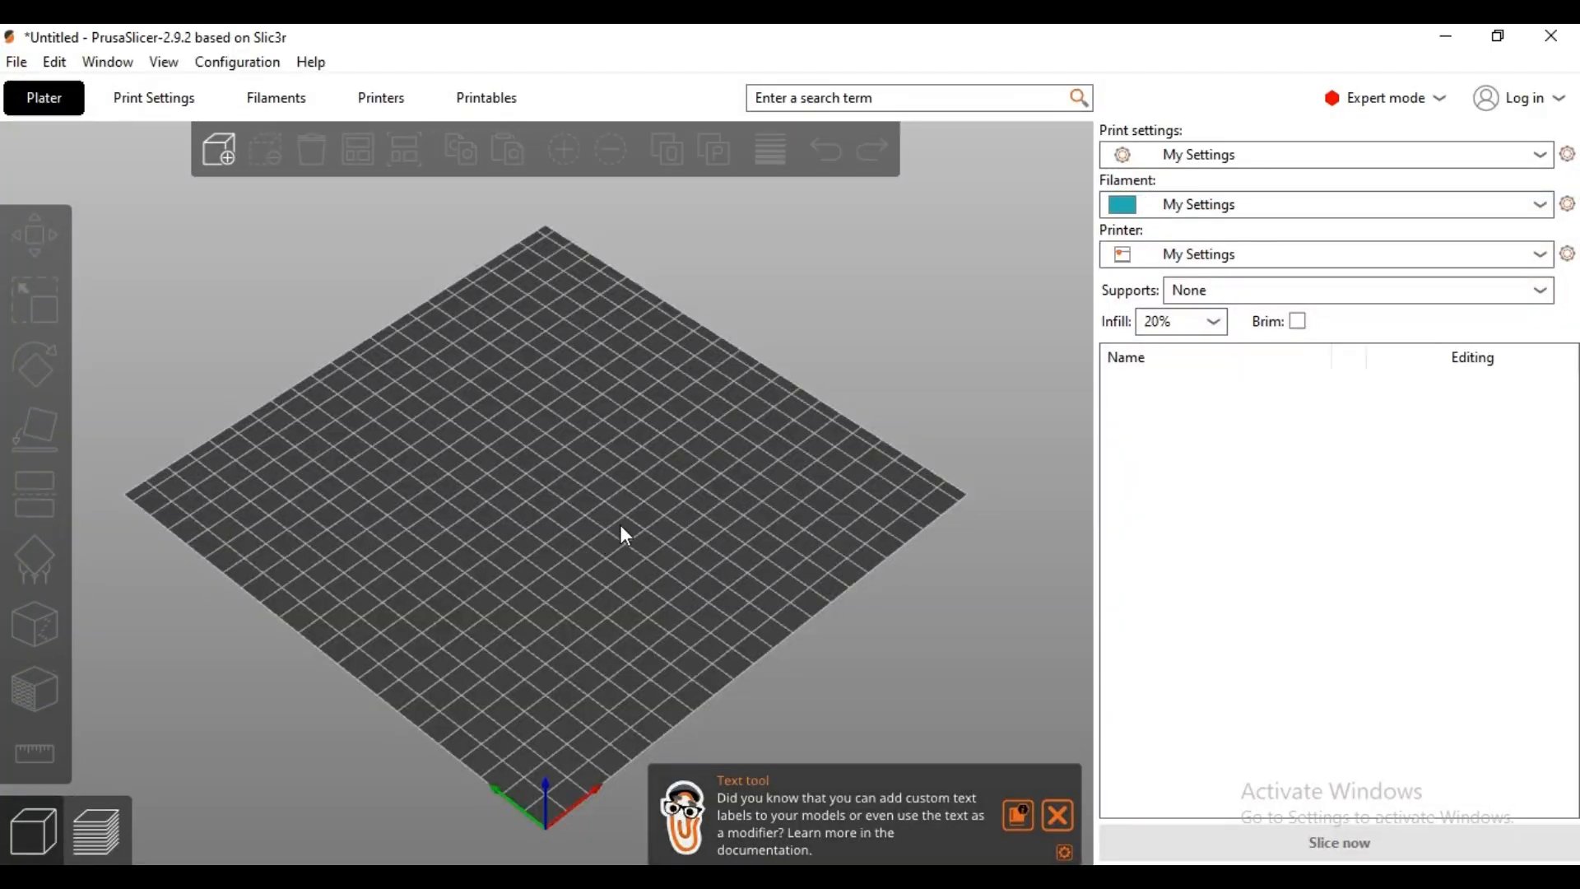
drag(619, 568, 495, 571)
drag(496, 651, 529, 495)
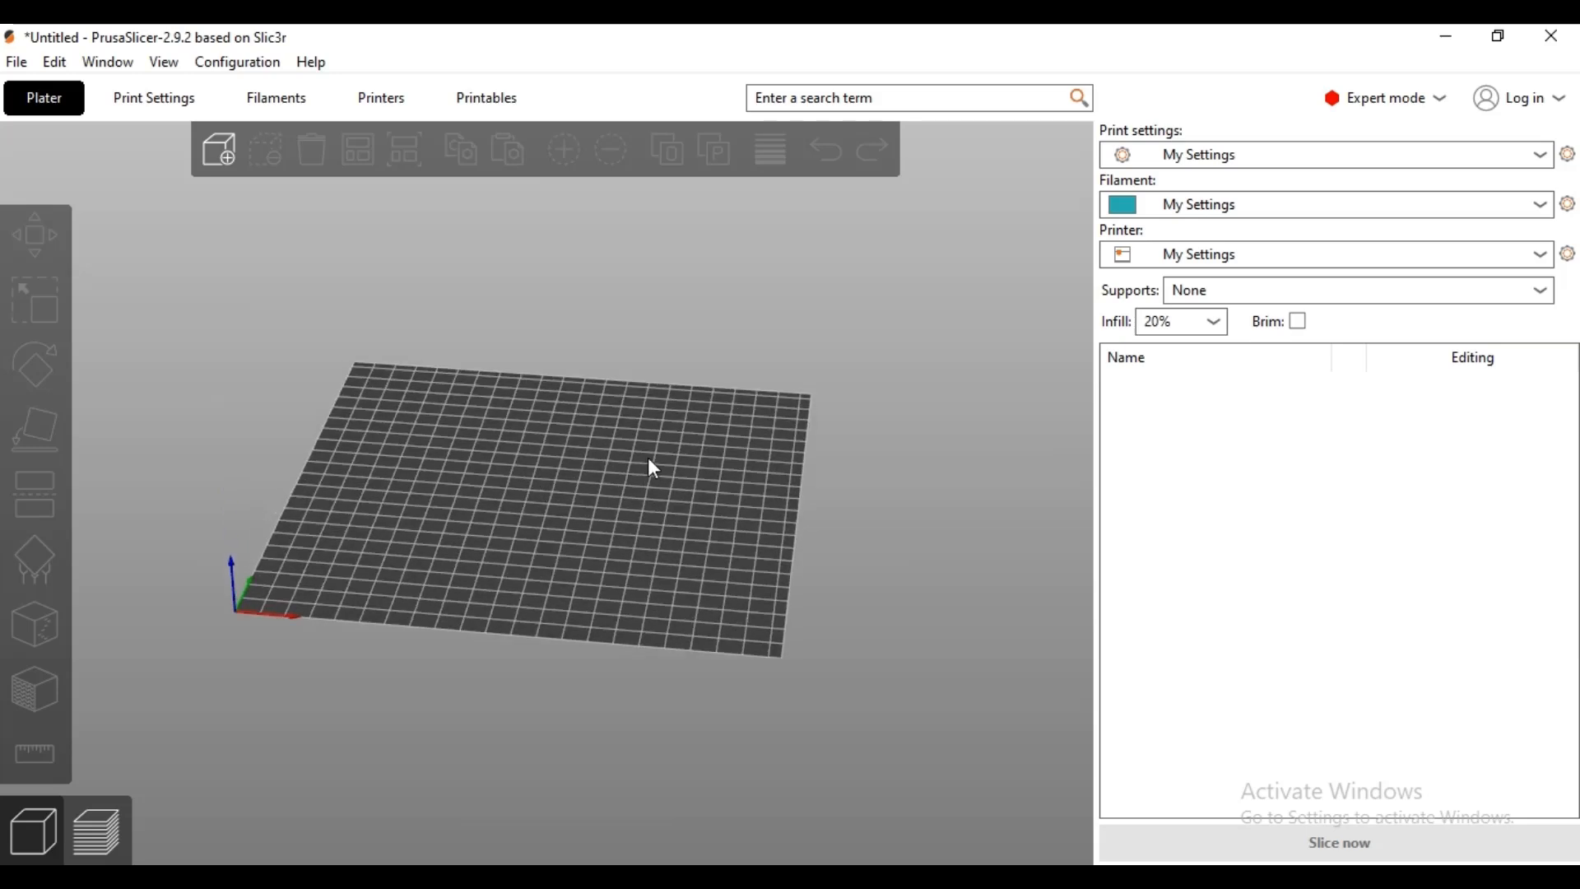
scroll(529, 503, up, 5)
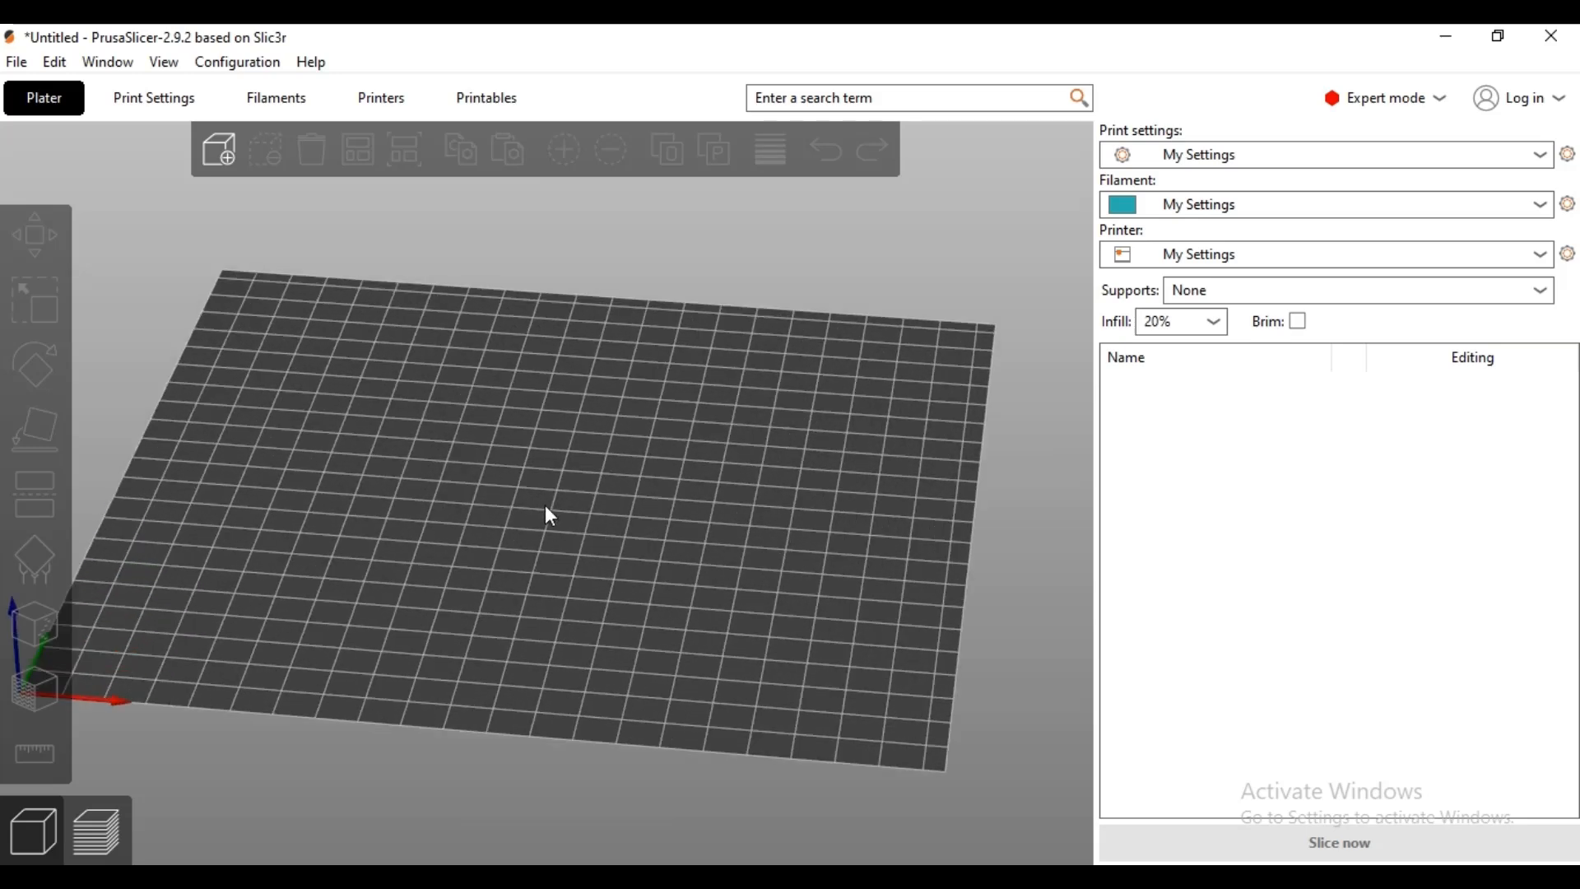
drag(594, 516, 510, 513)
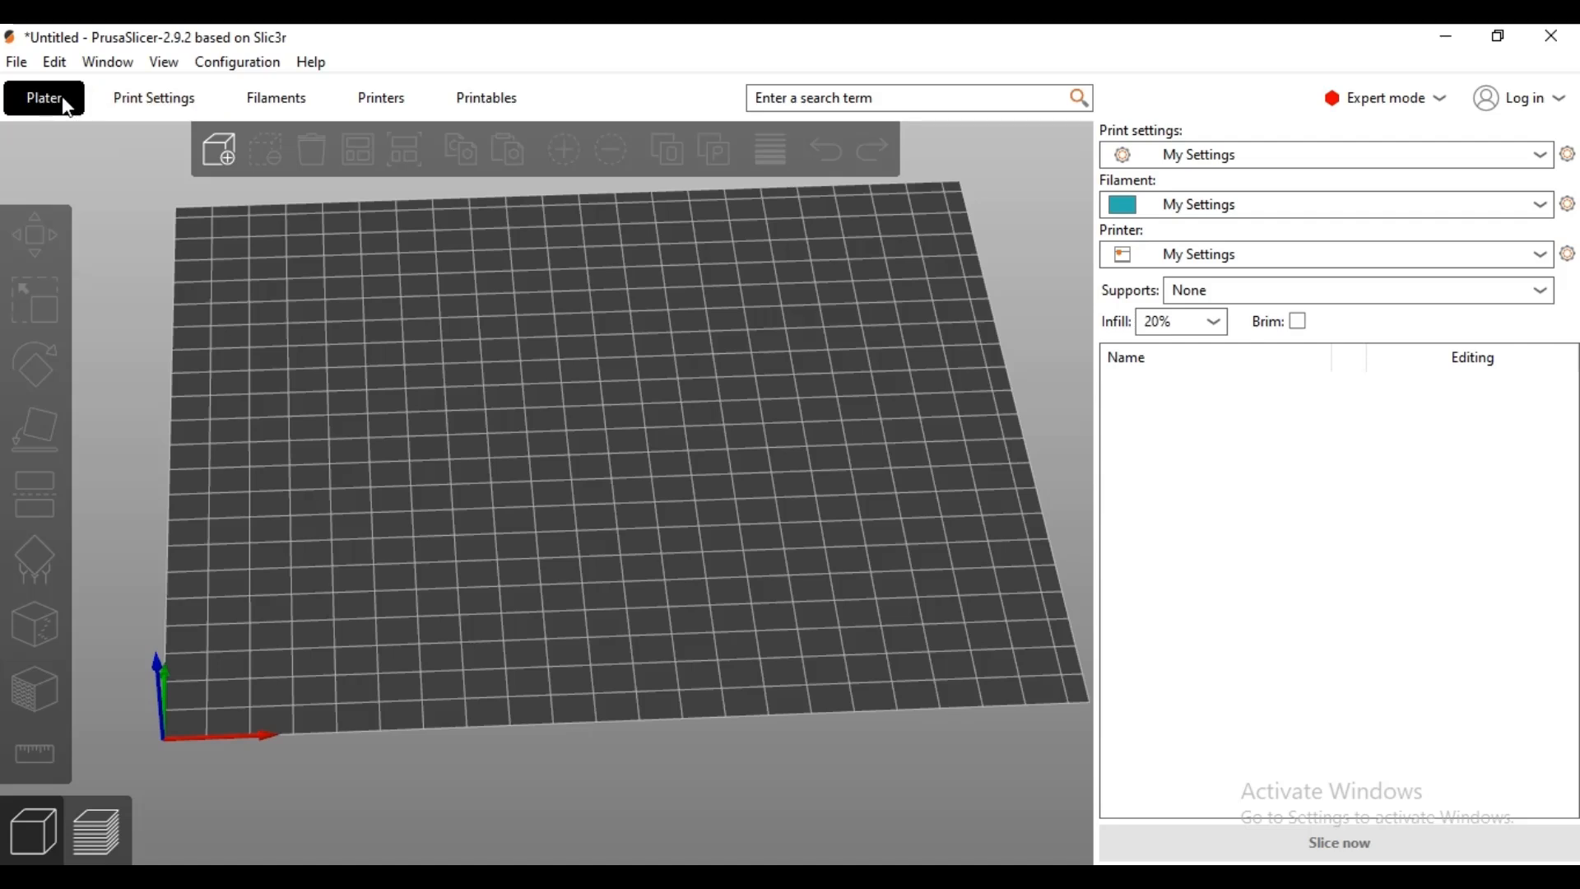
- Set the number of extruders to 2 in the custom printer's general settings
click(163, 98)
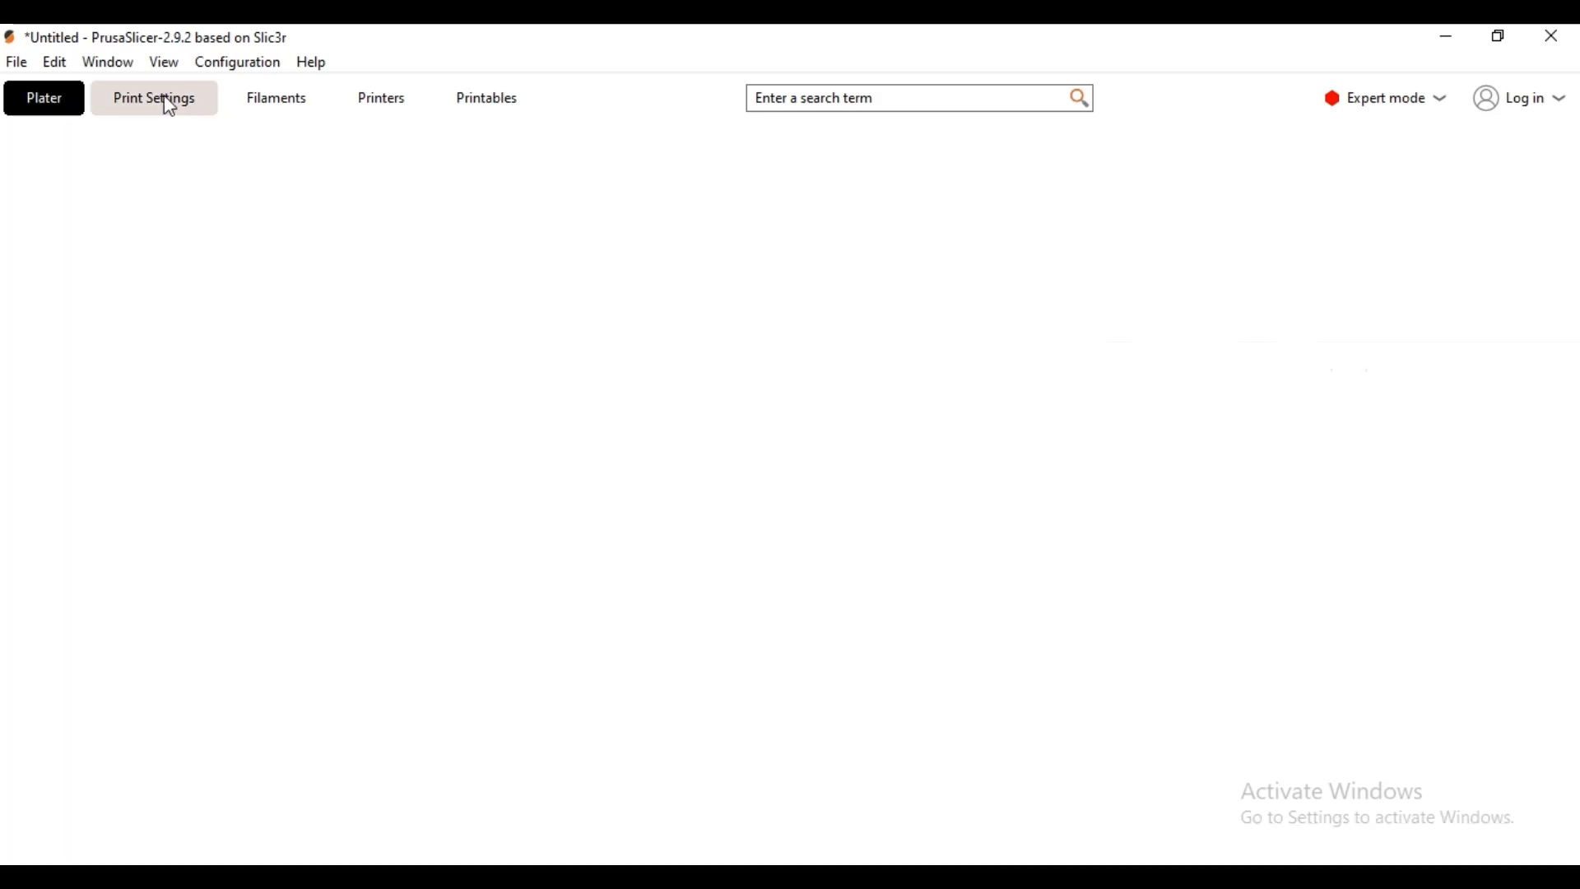
click(274, 105)
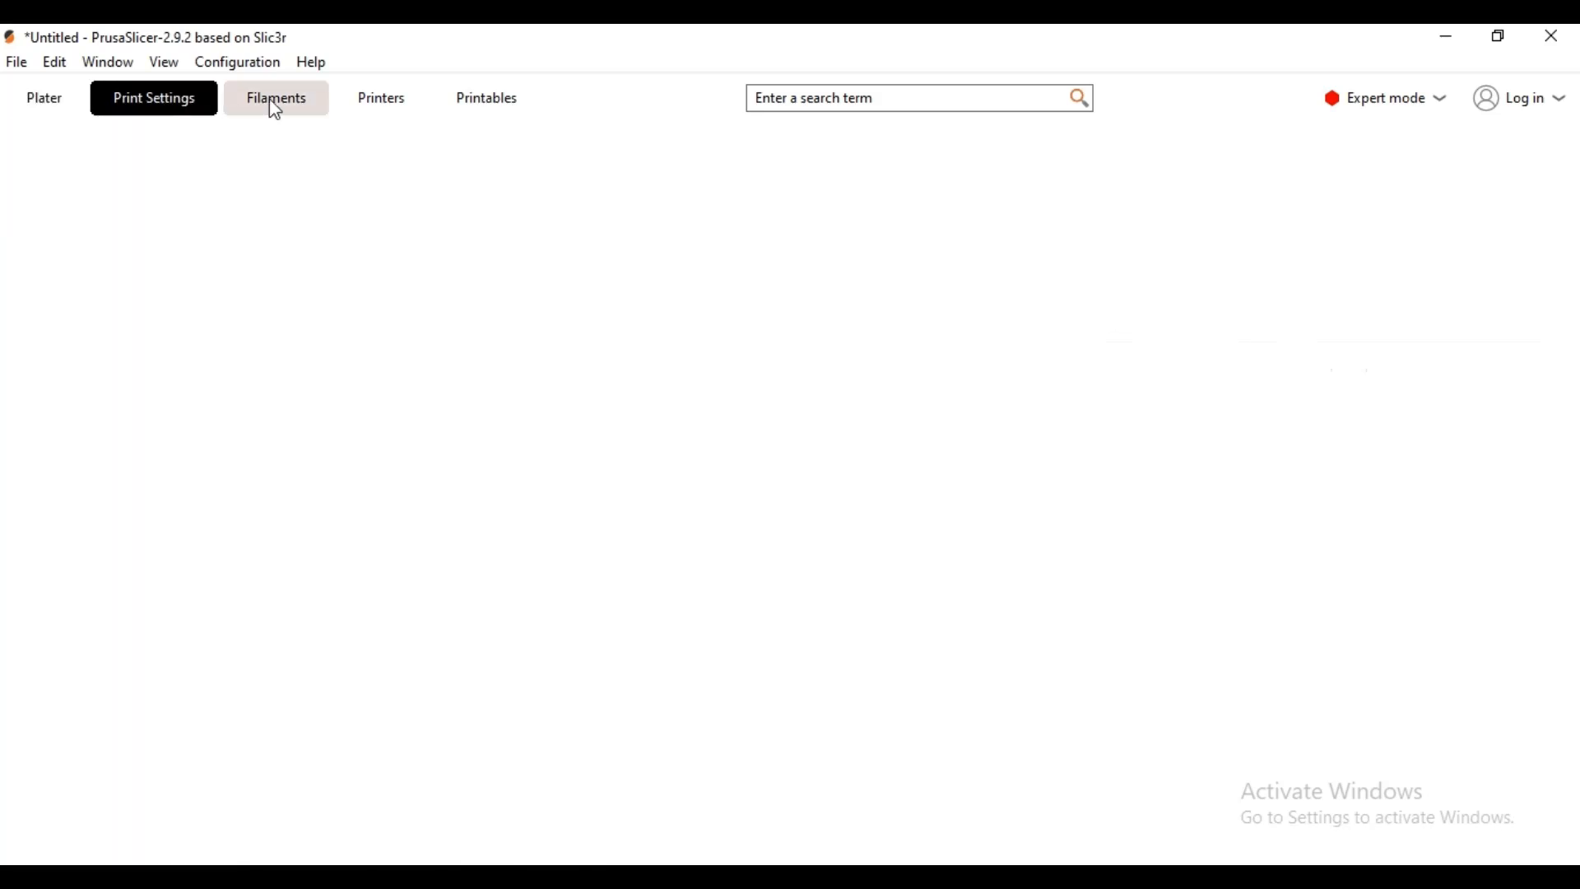
click(385, 102)
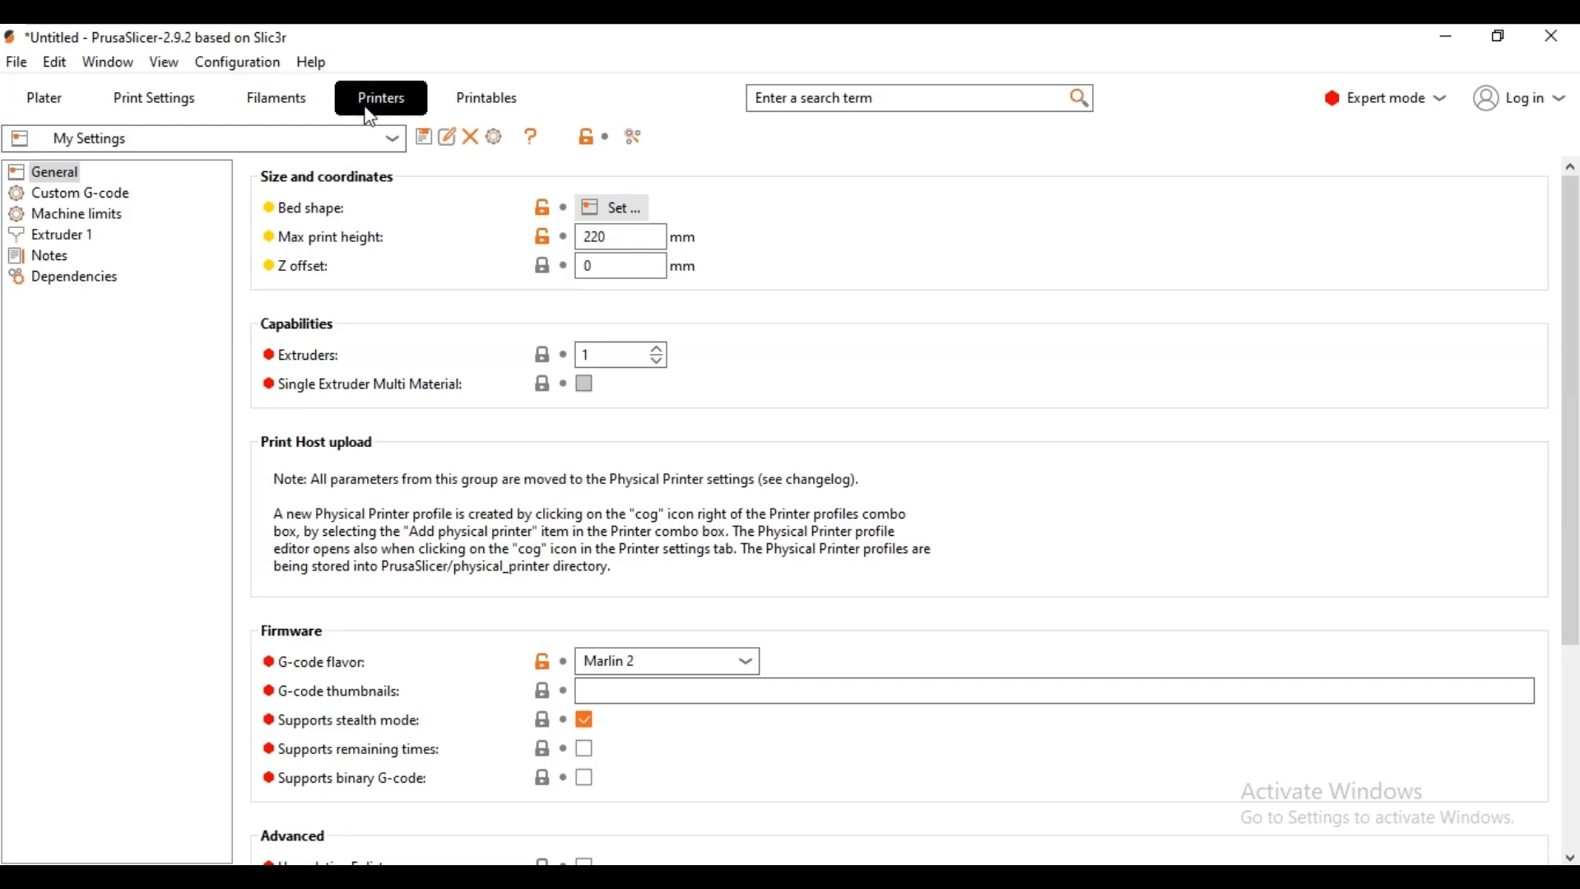
click(69, 174)
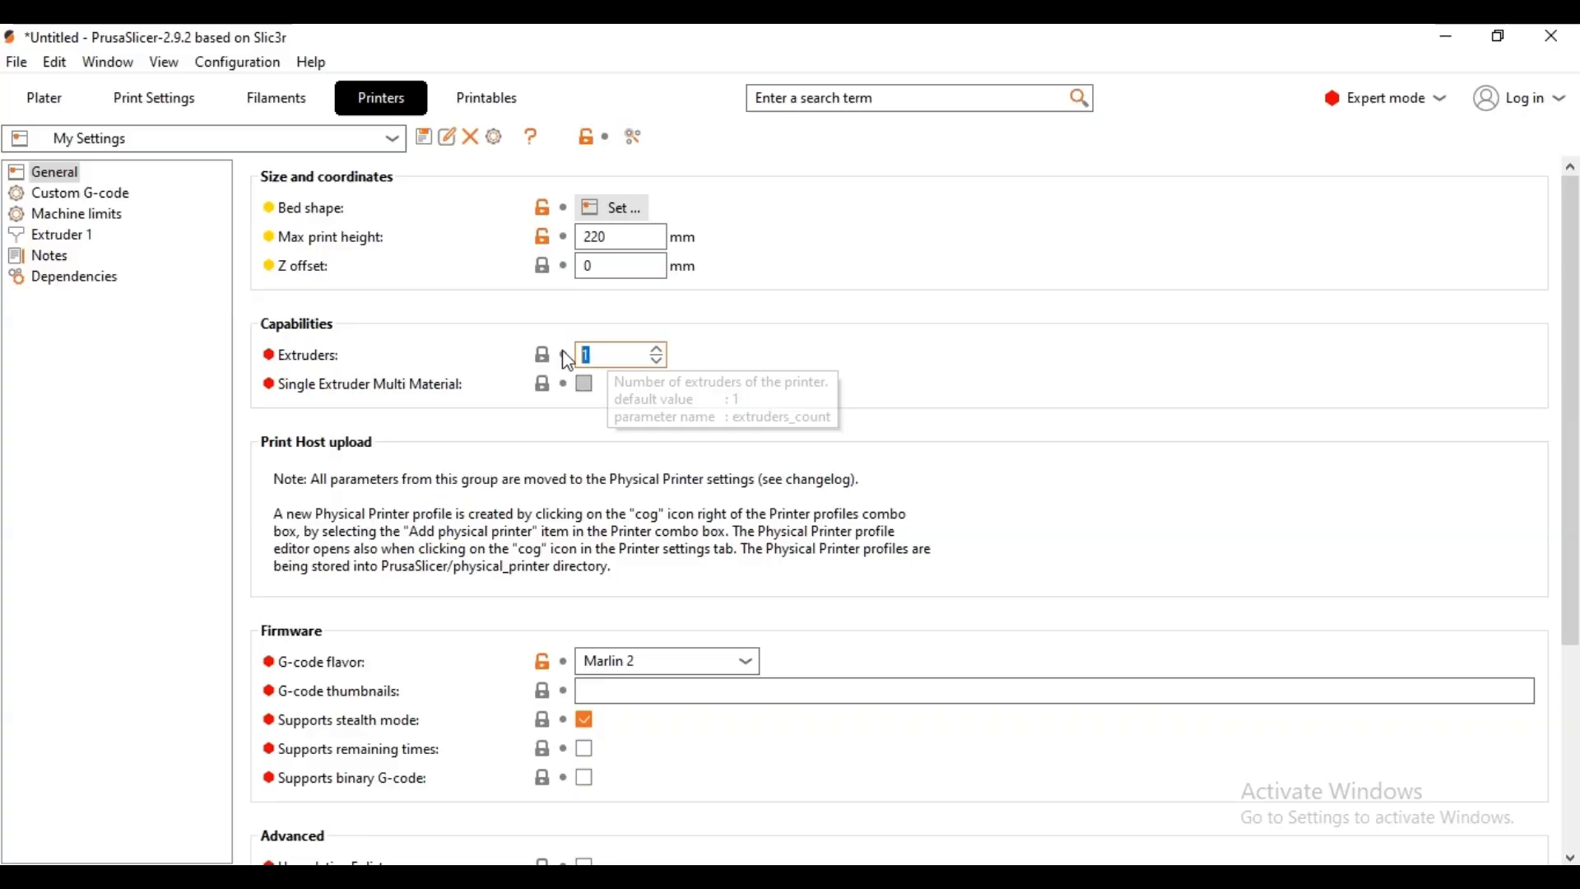
text(2)
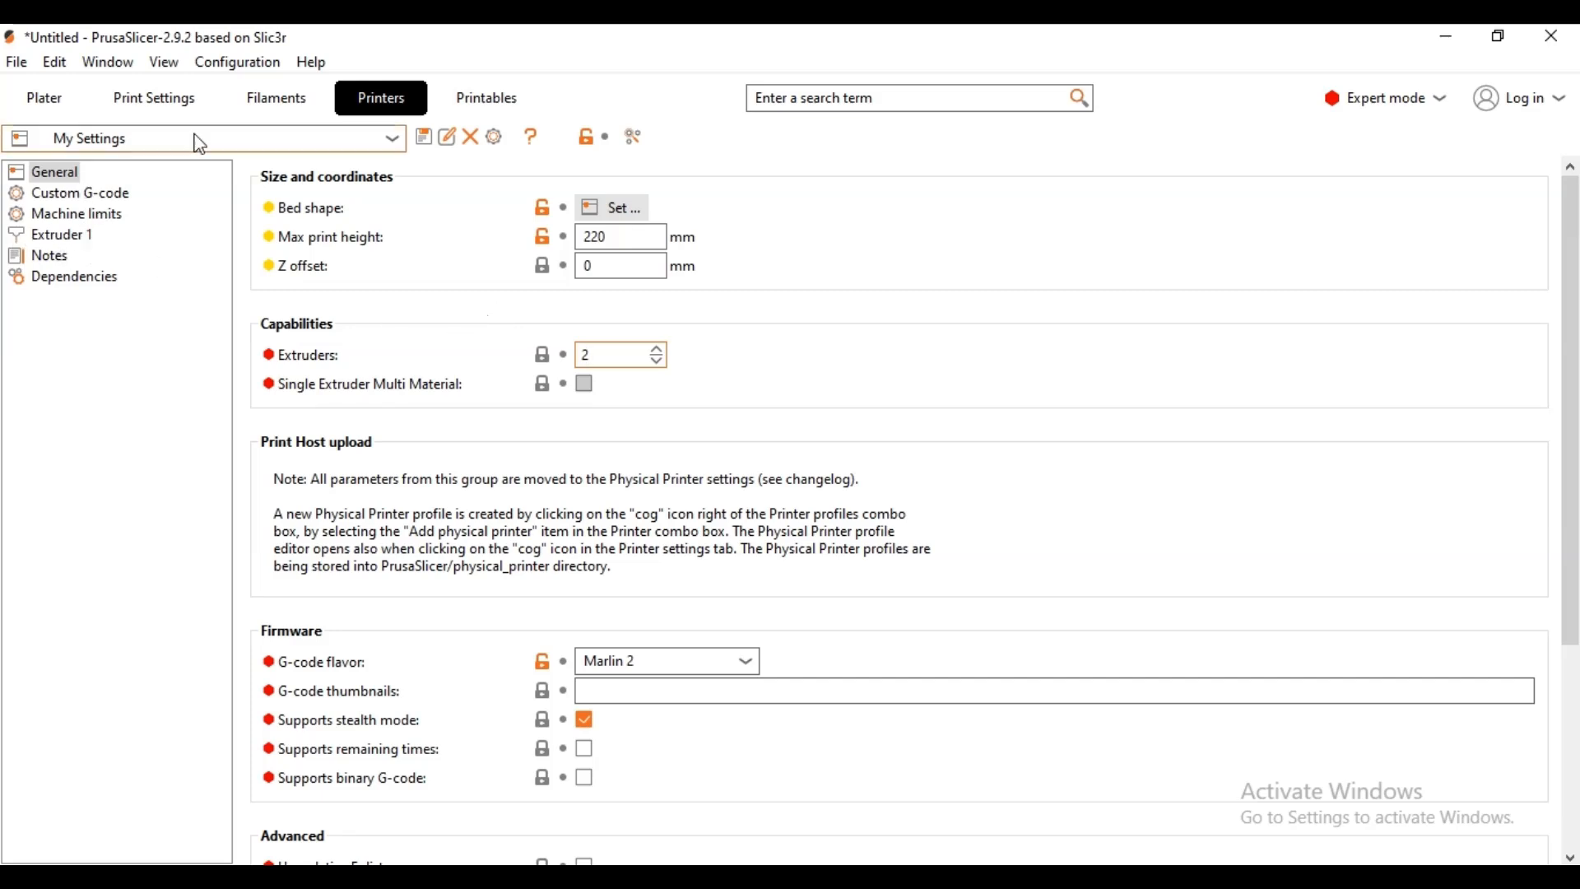
click(294, 96)
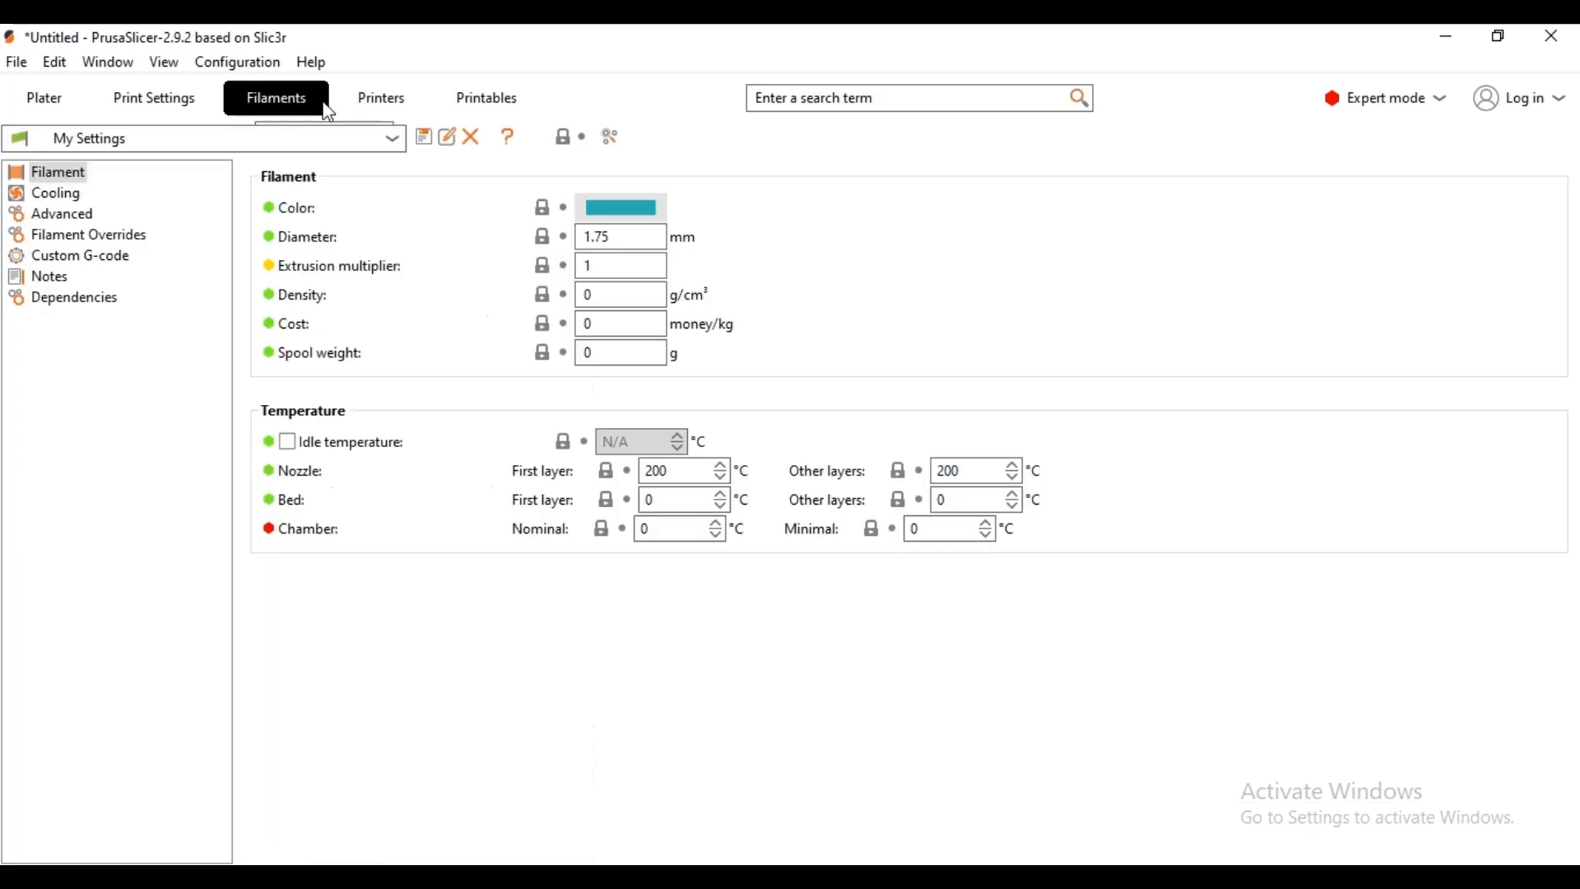
click(381, 105)
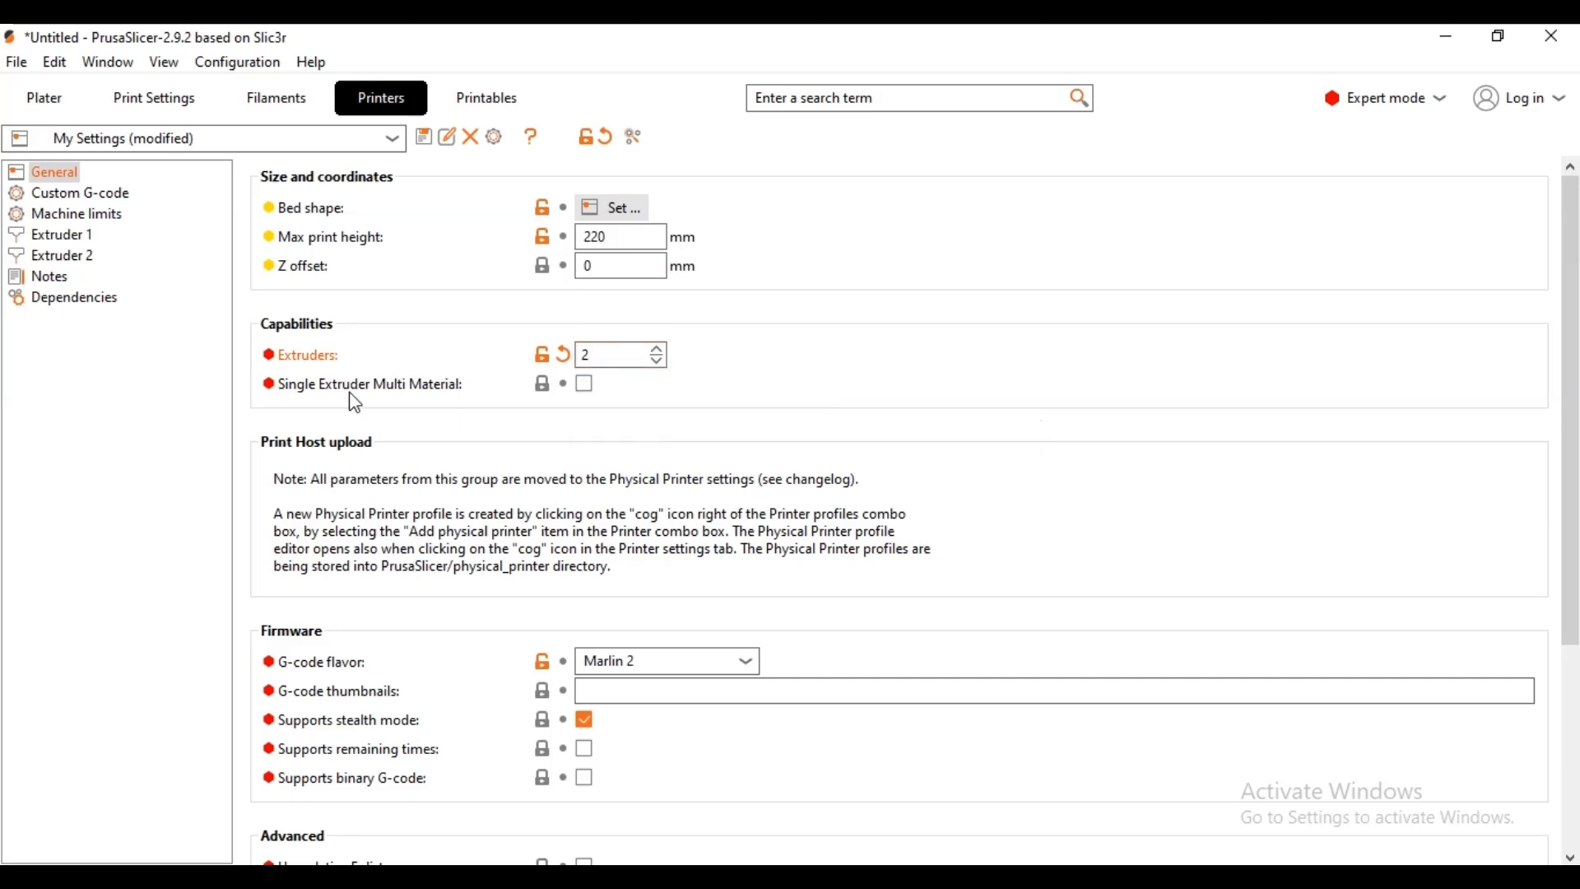
- Enable Single Extruder Multi Material and save the changes to the My Settings printer preset
click(584, 387)
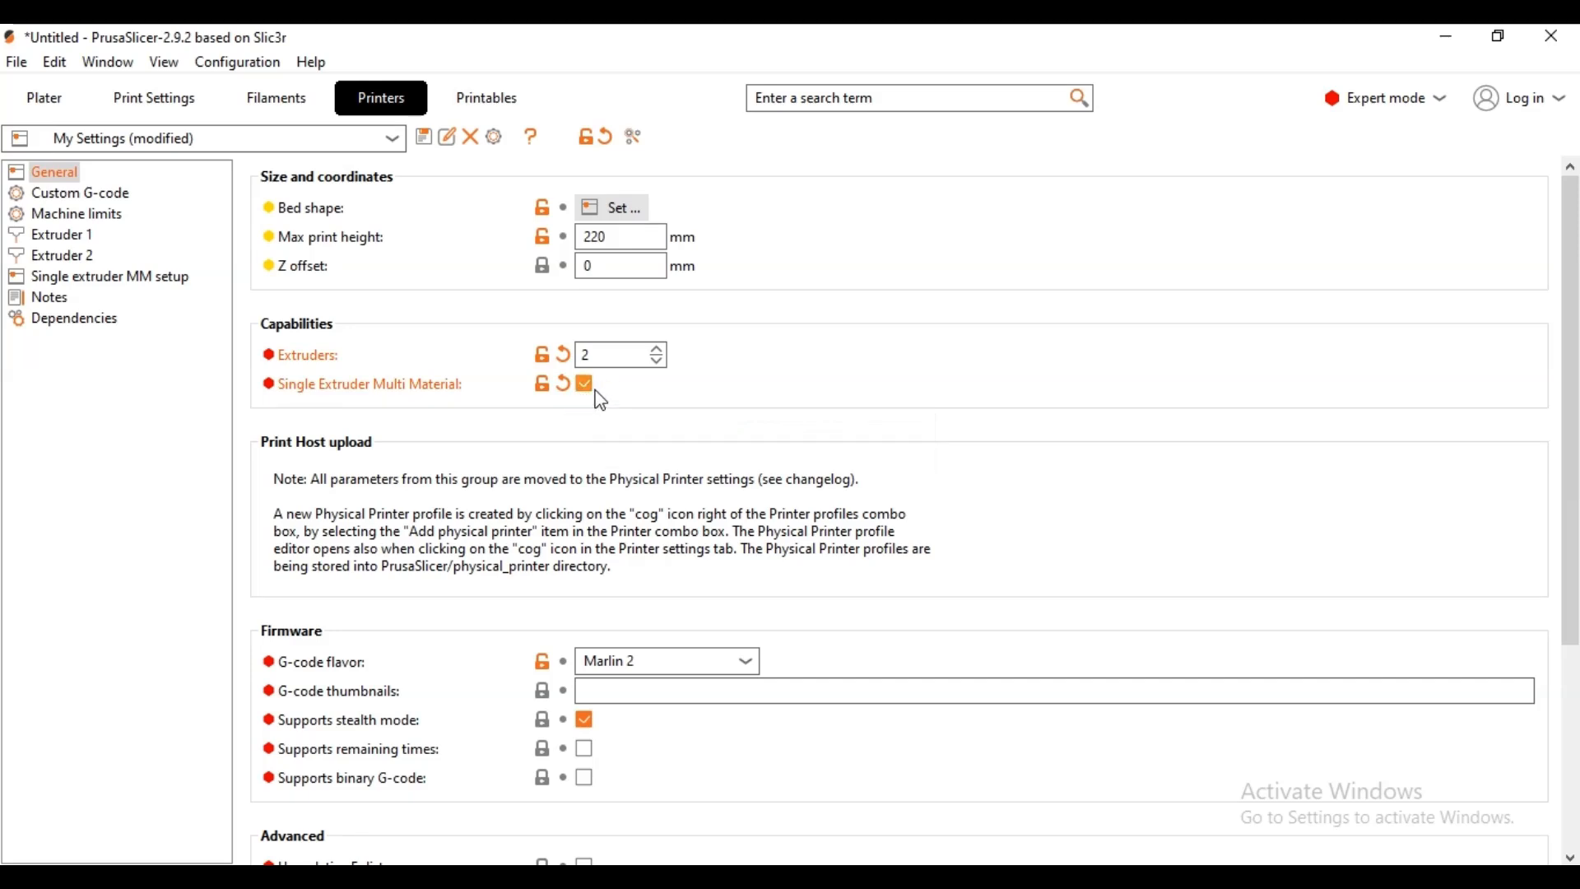
click(425, 136)
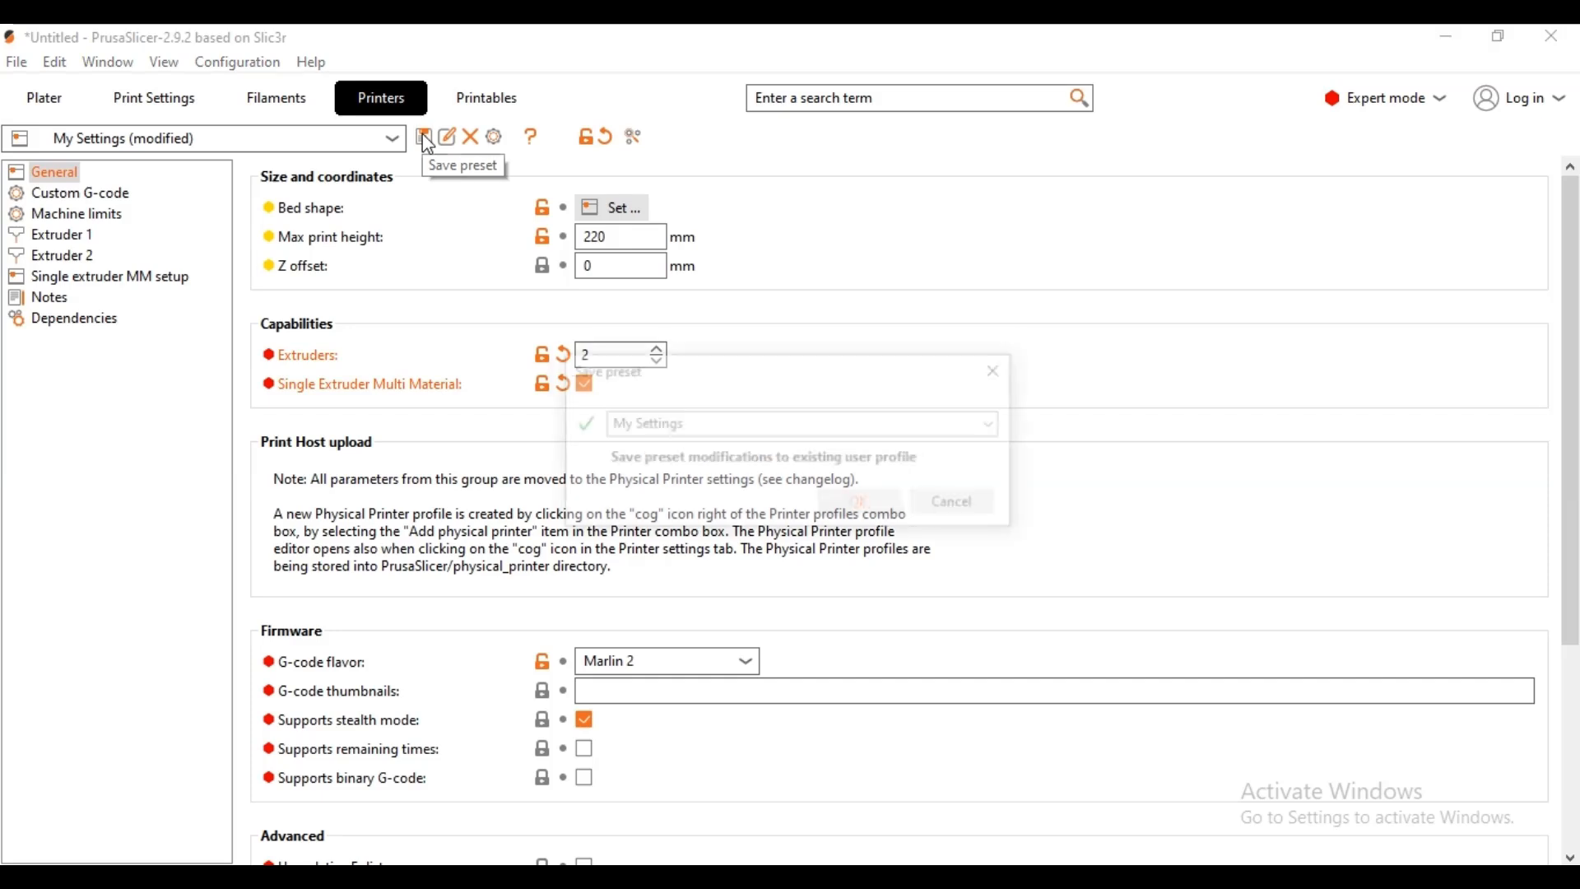
click(865, 508)
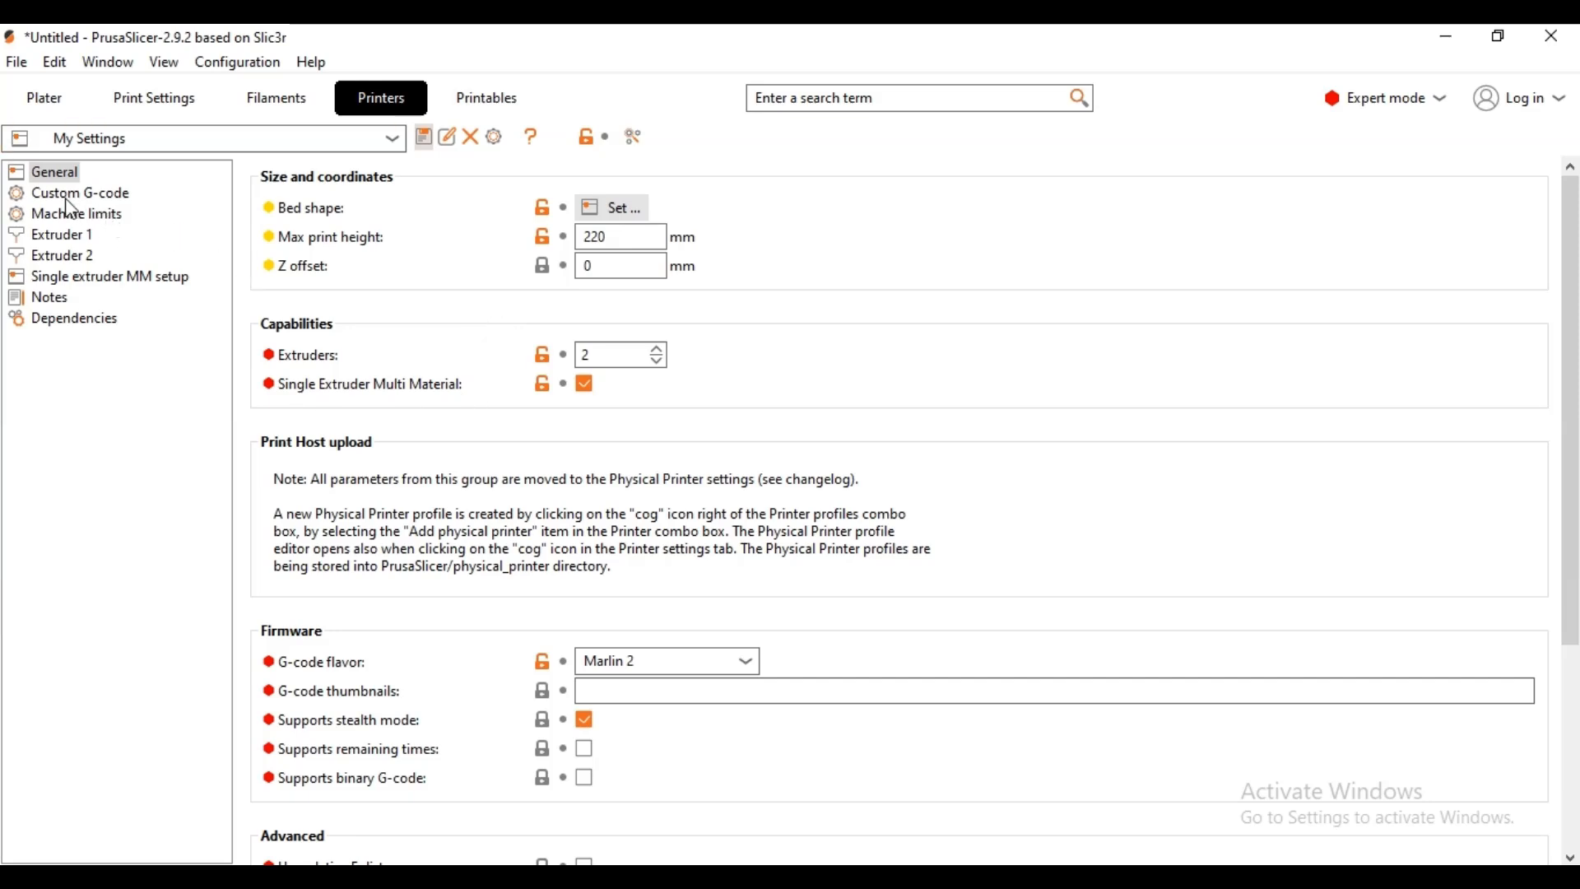
- Examine the nozzle, layer height, offset and travel lift settings of Extruder 1 and Extruder 2
click(62, 236)
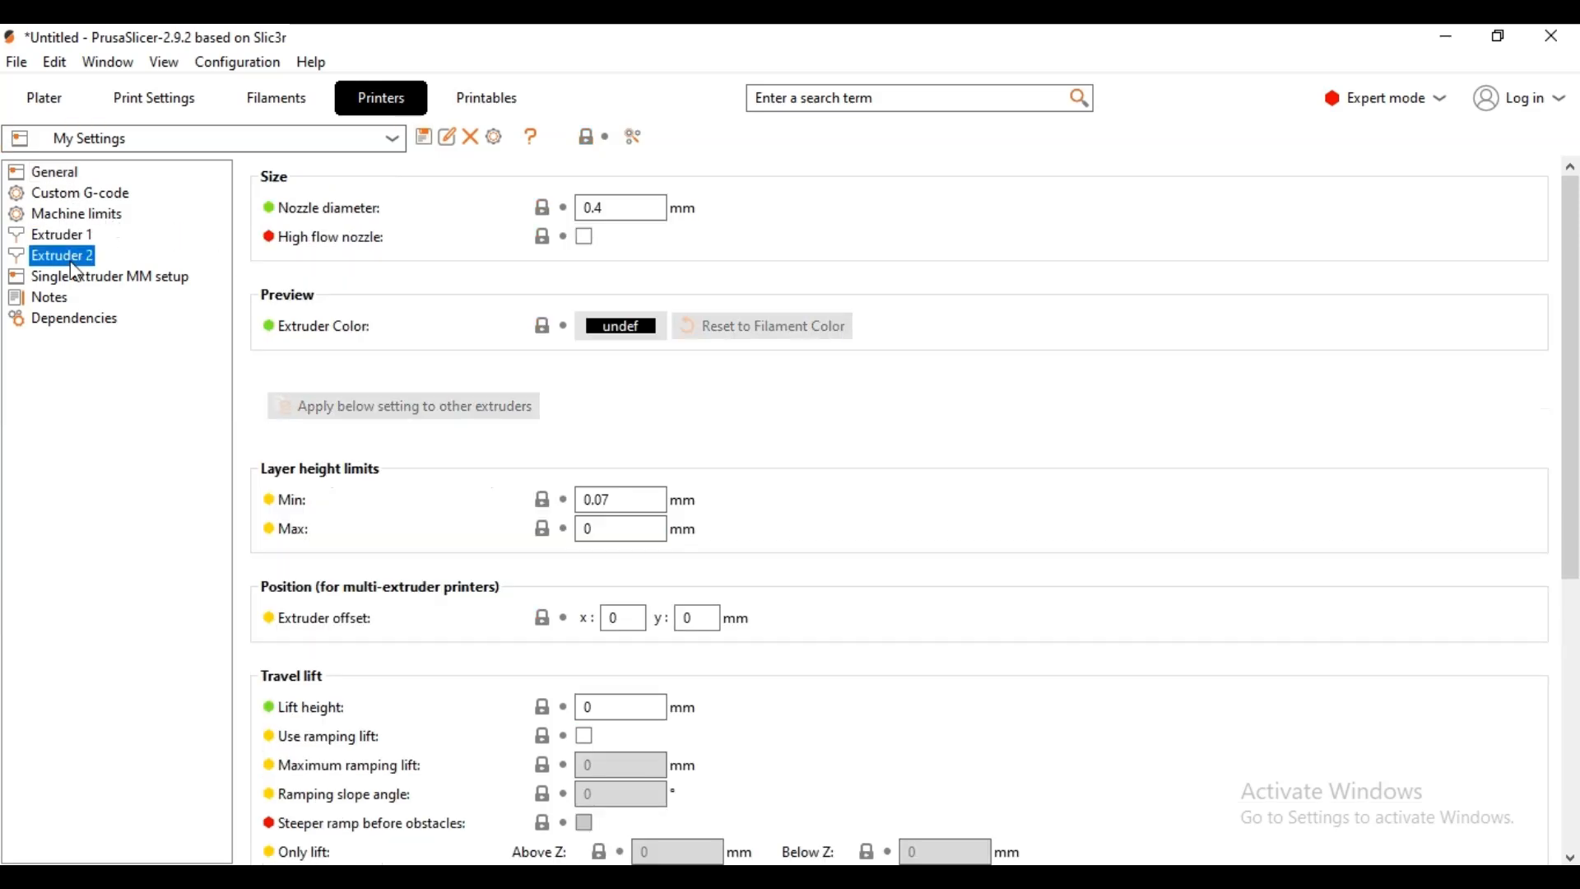
click(80, 237)
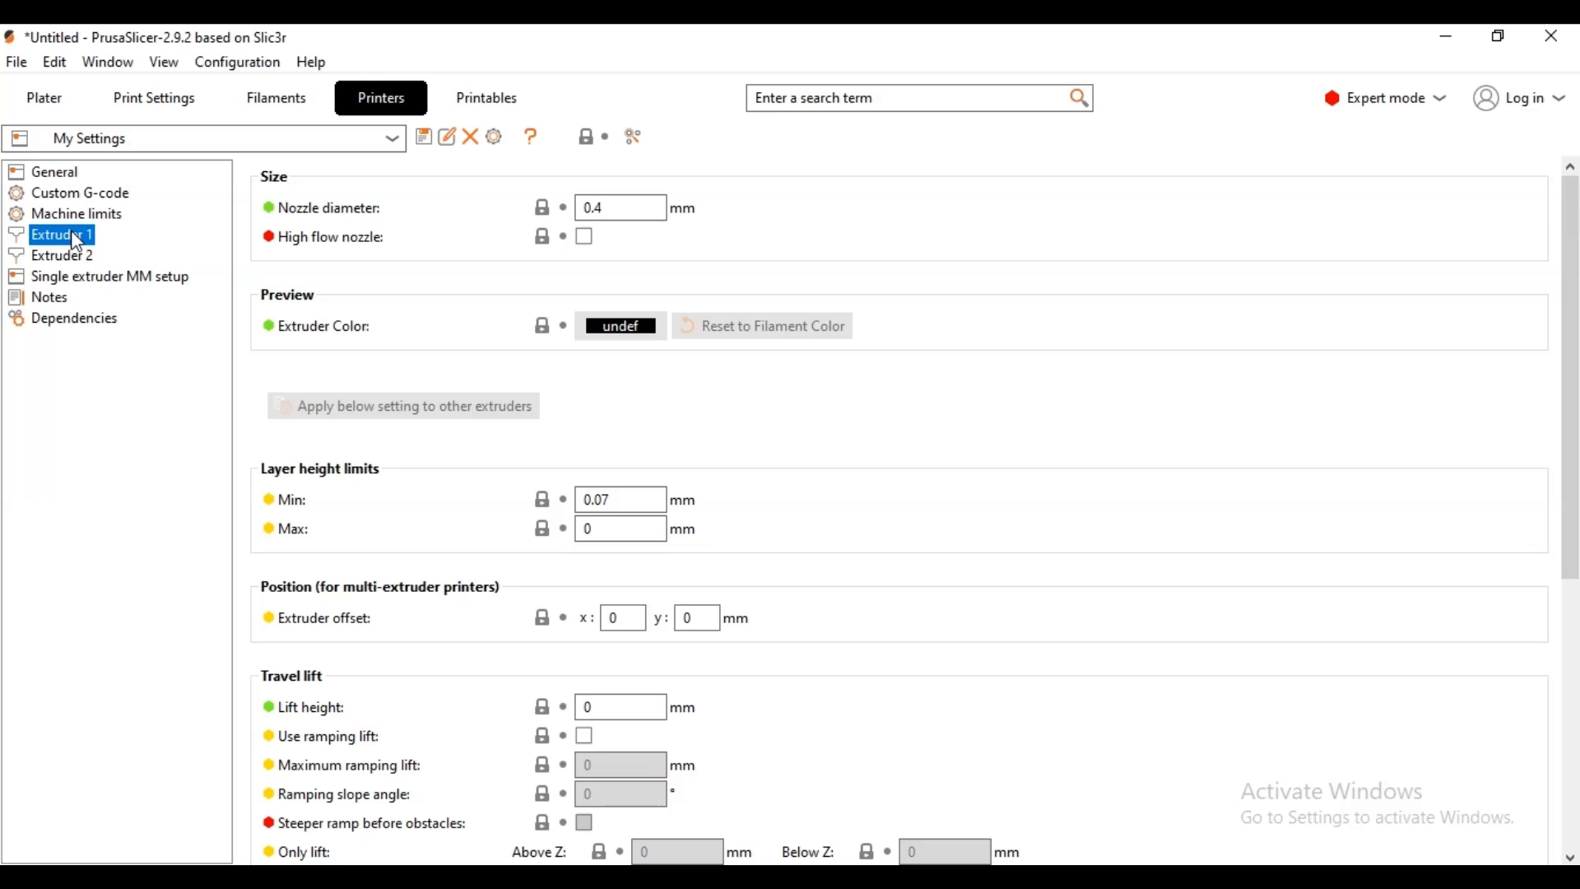
click(79, 260)
scroll(922, 408, down, 5)
scroll(843, 399, up, 5)
scroll(790, 336, down, 1)
click(67, 258)
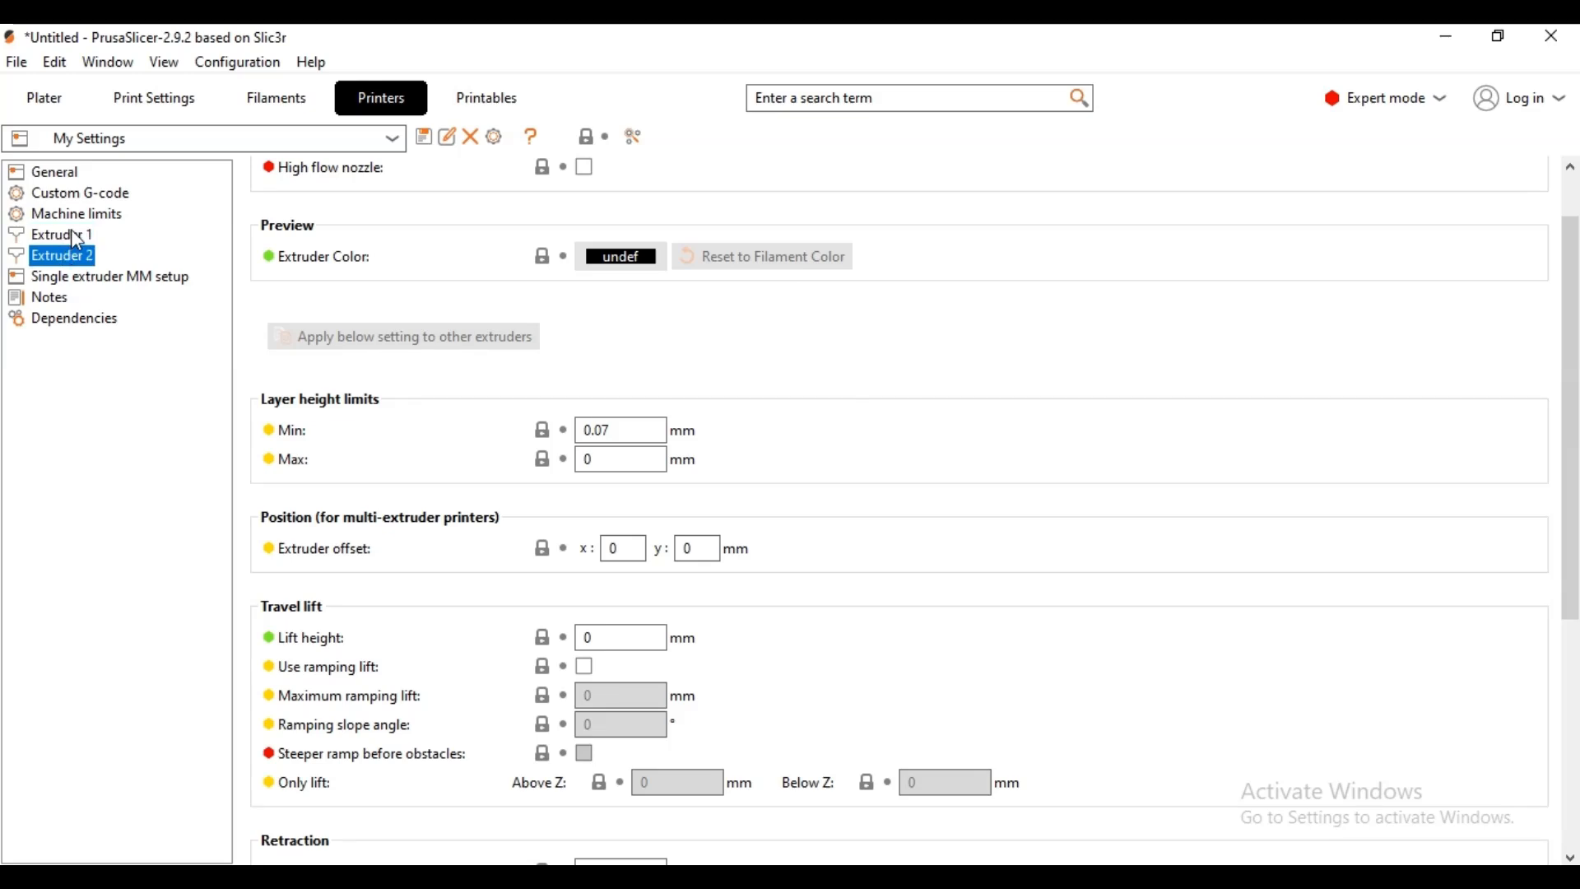
click(72, 232)
scroll(854, 374, up, 1)
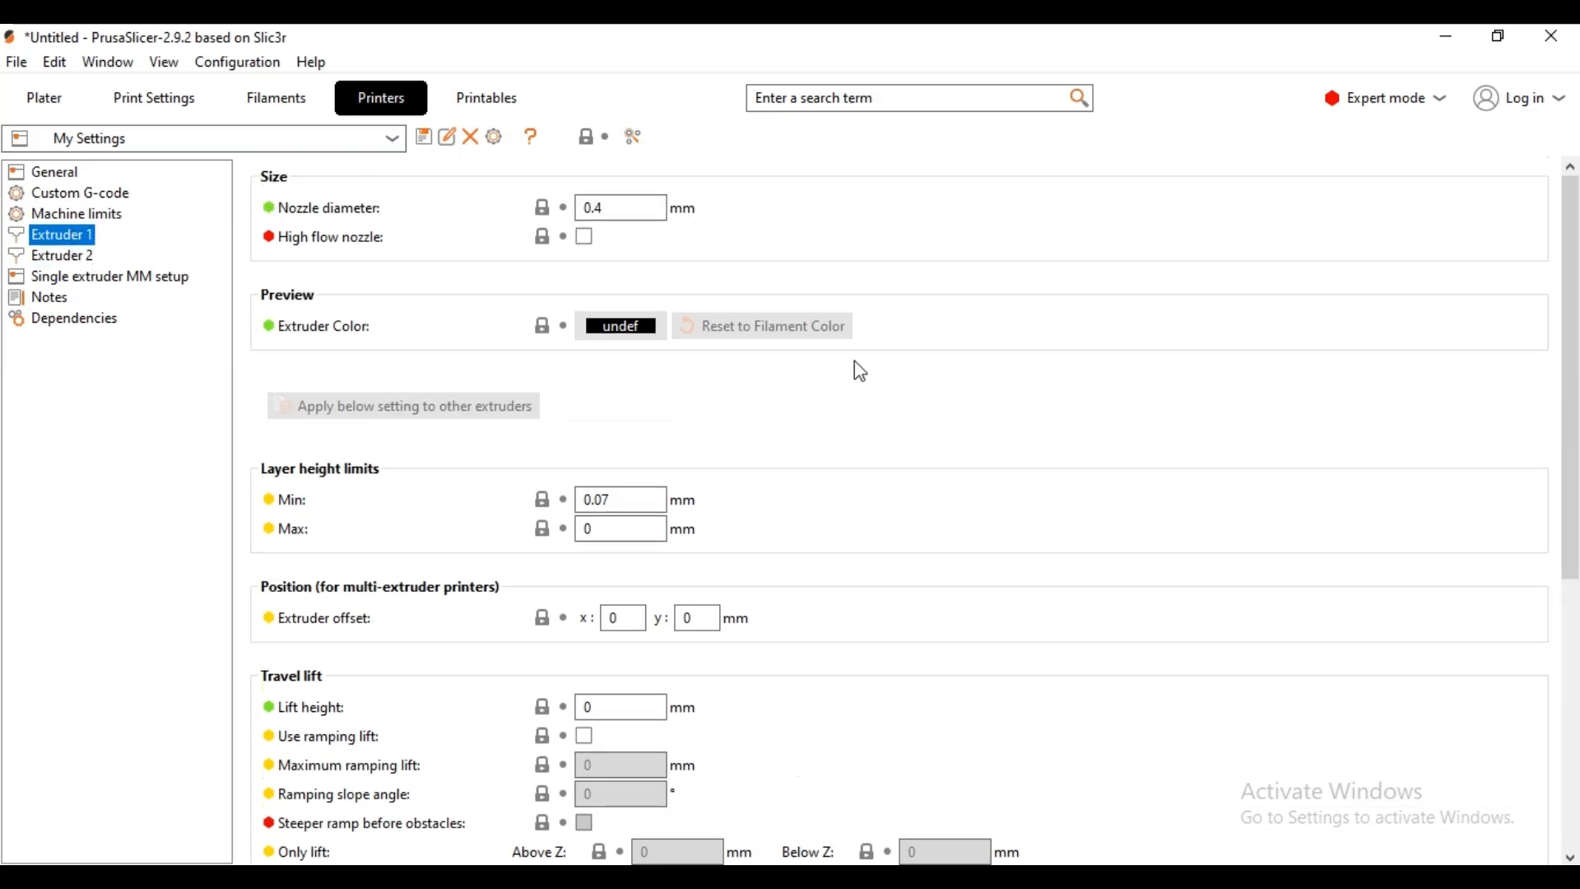
- Edit the first filament preset for Extruder 1 and set its color to red
click(45, 99)
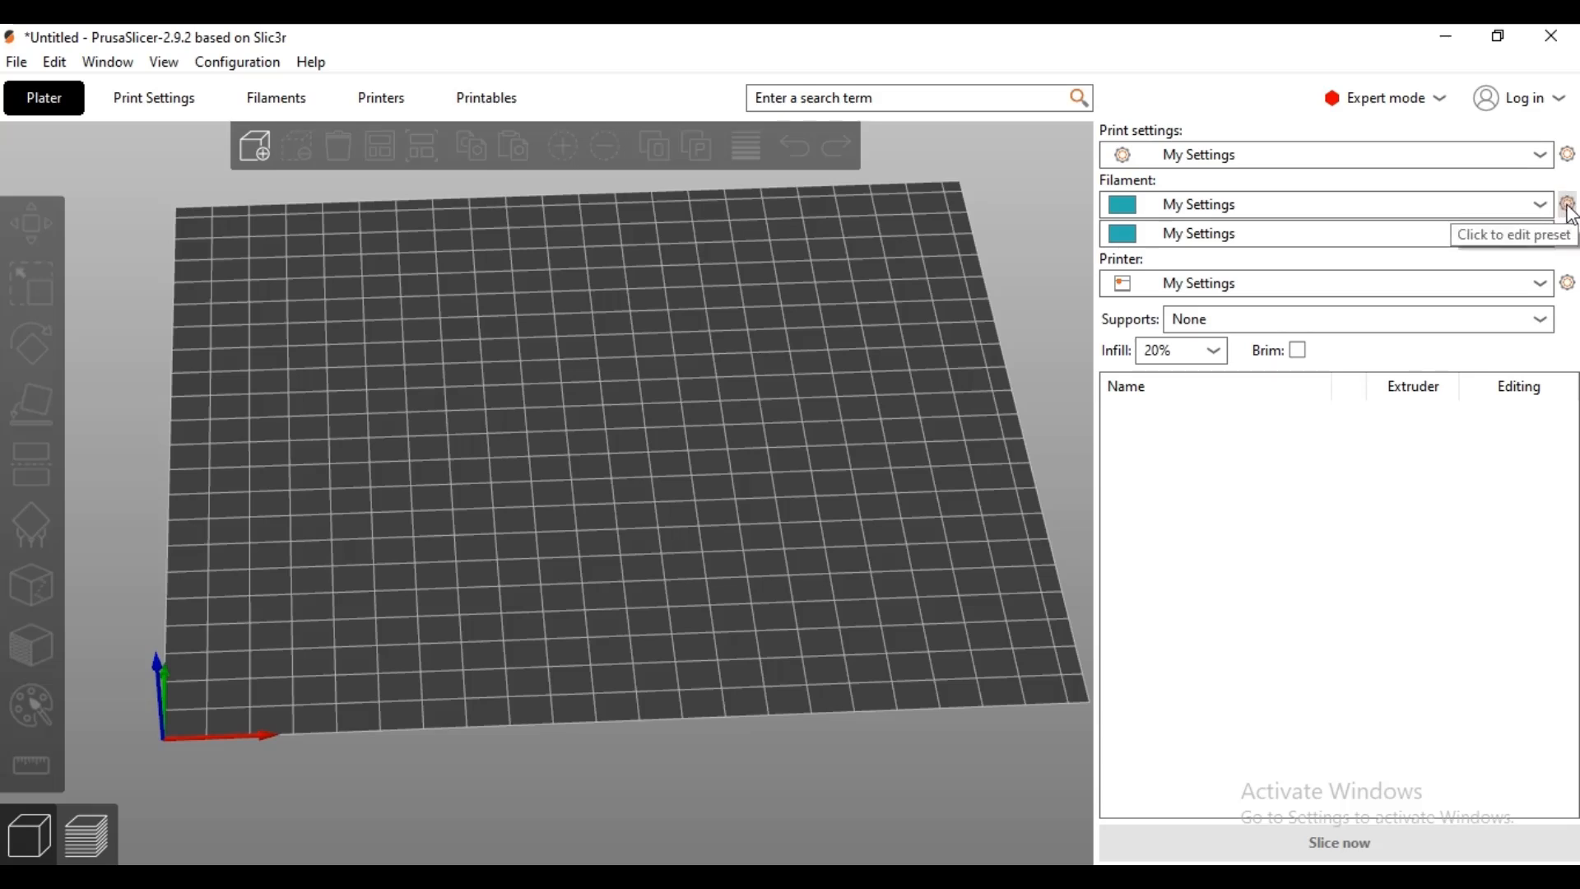
click(1570, 206)
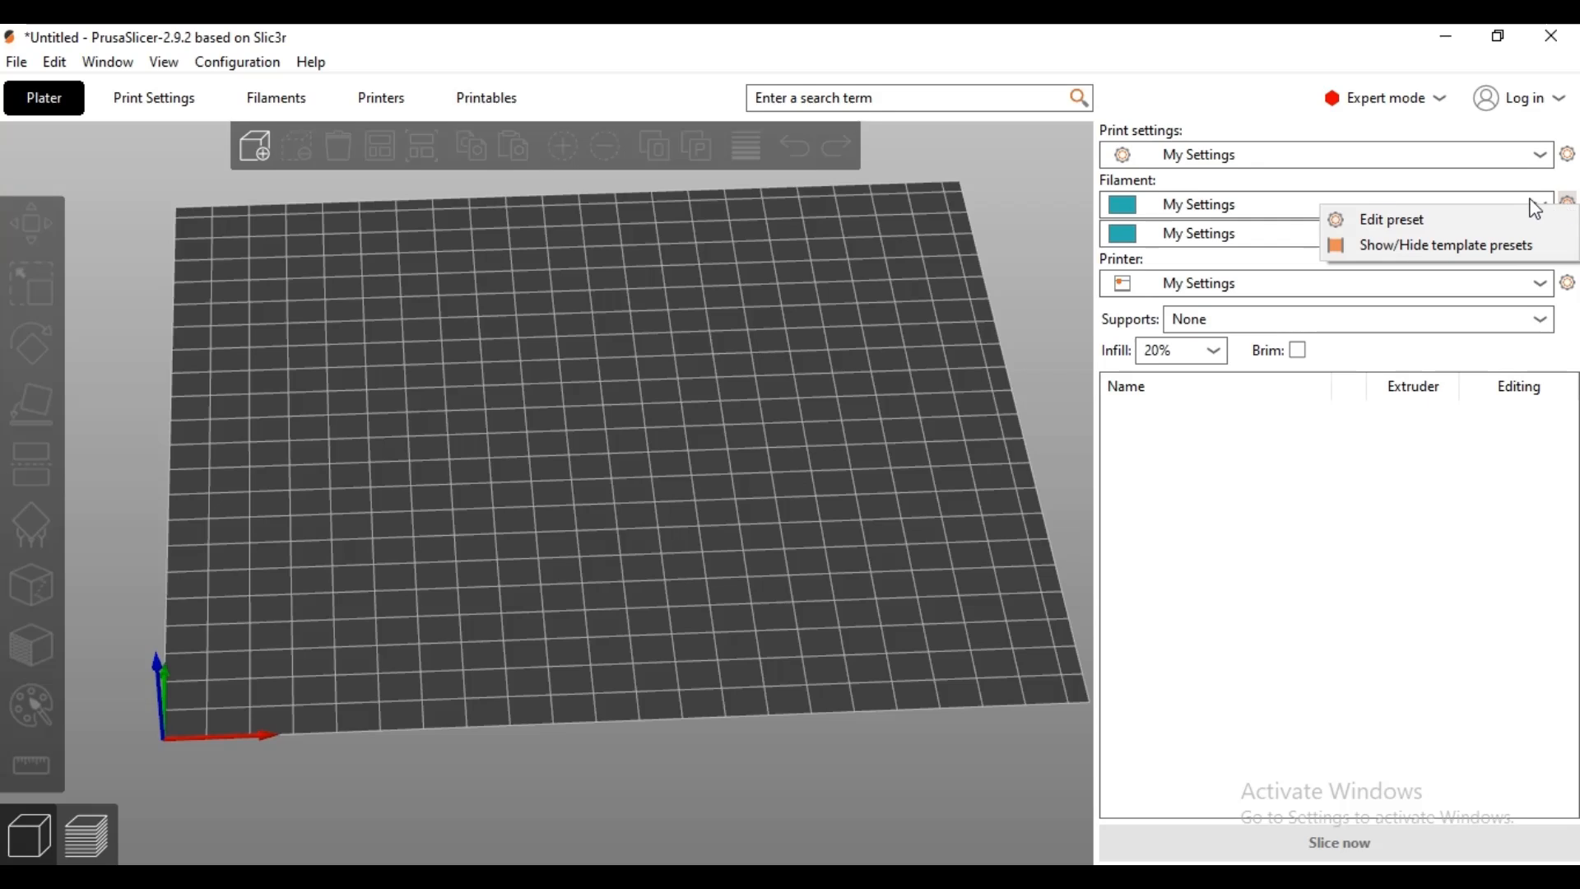
click(1383, 224)
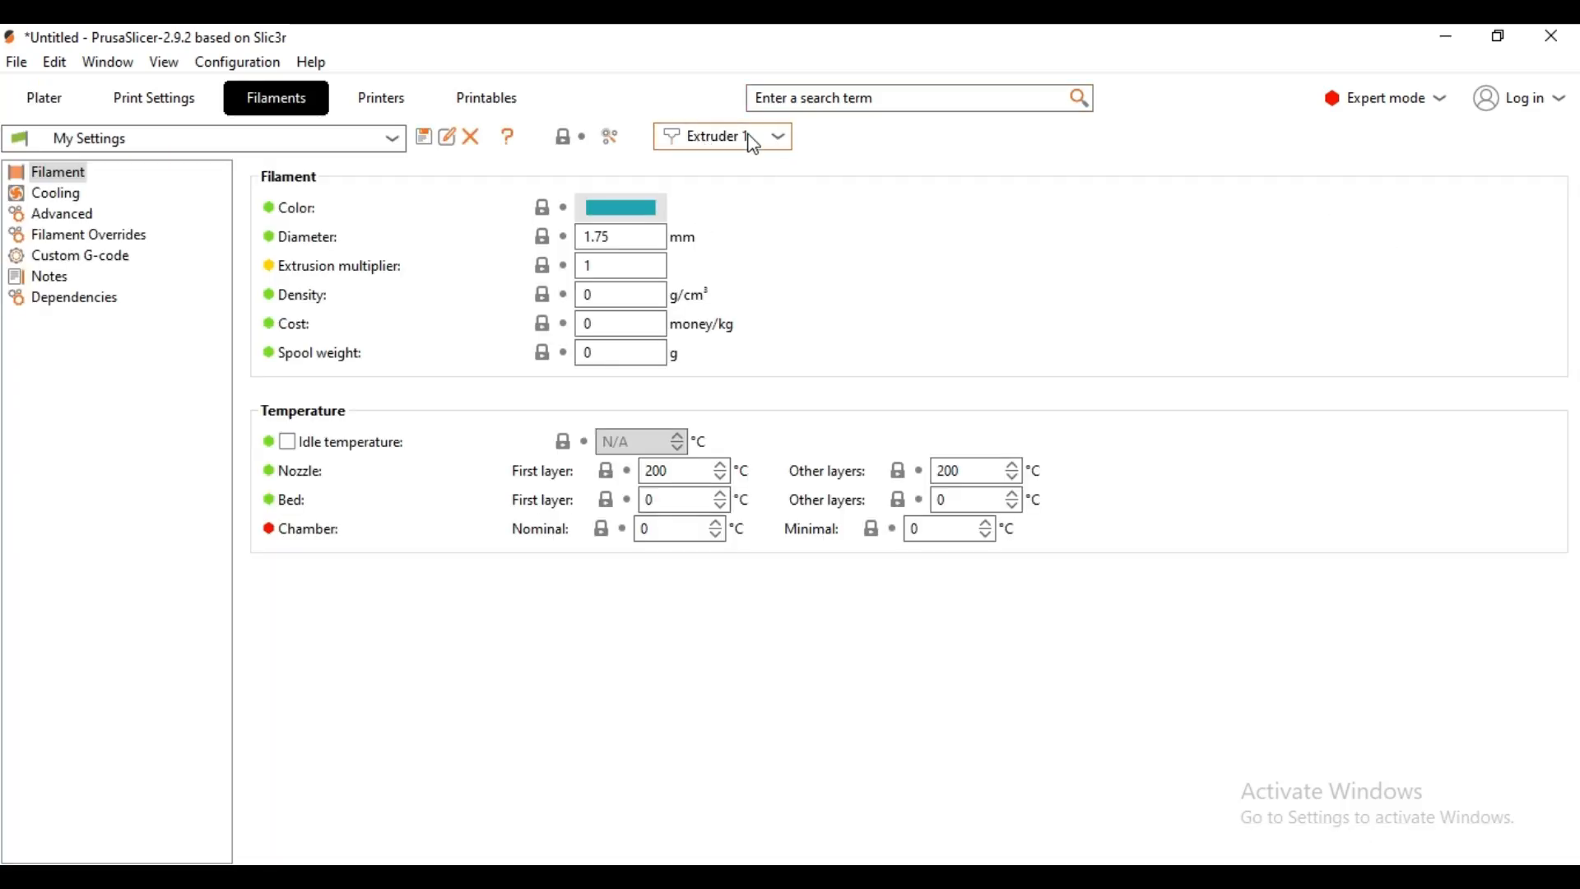
click(780, 138)
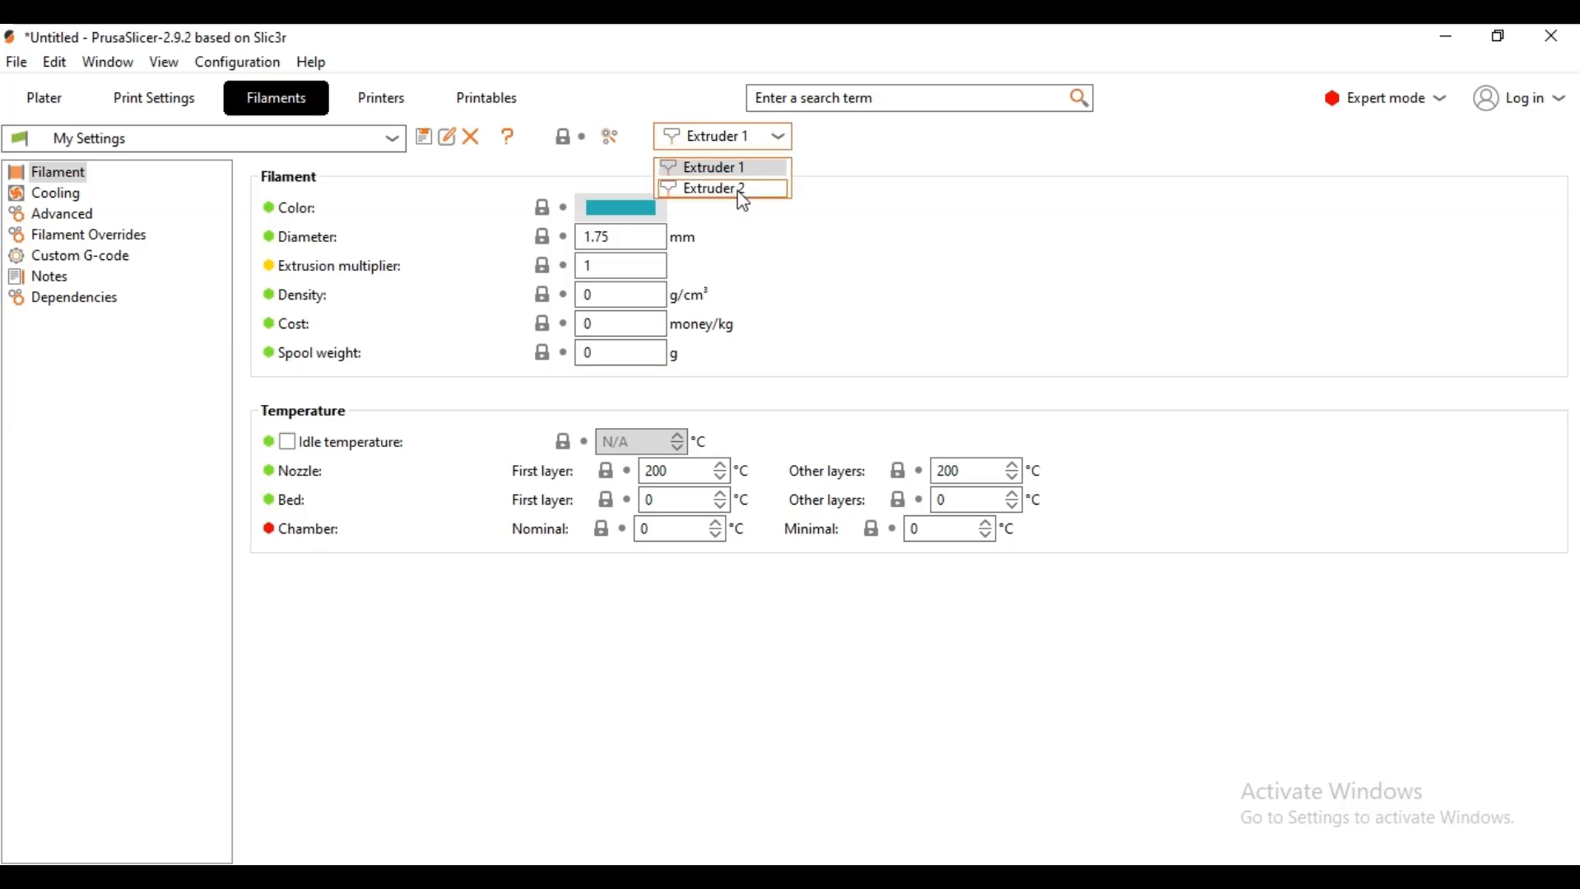
click(747, 142)
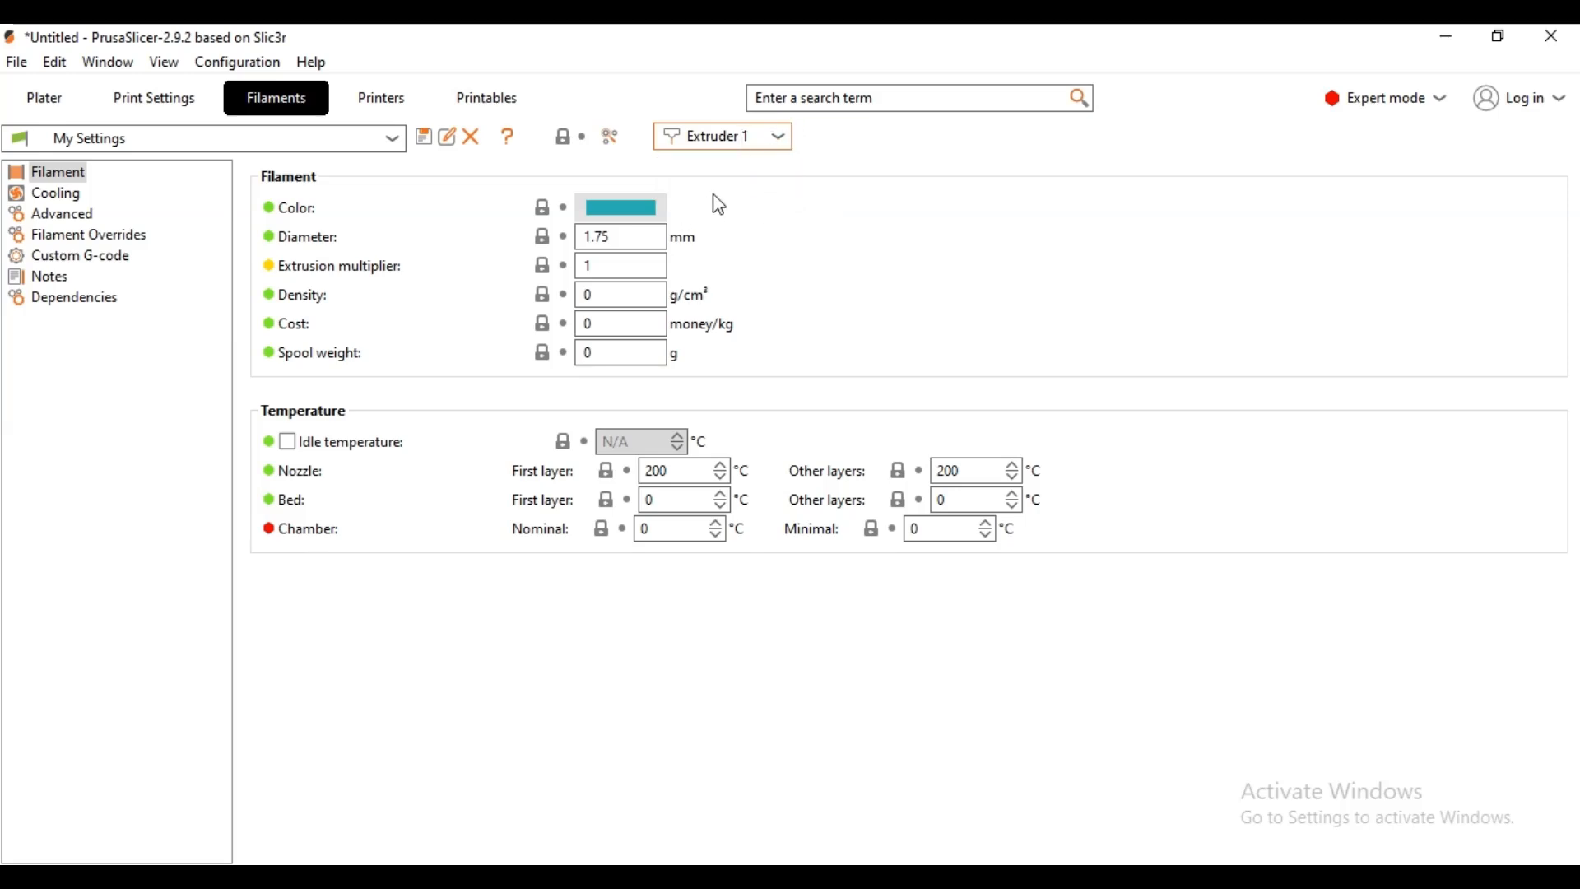
click(623, 209)
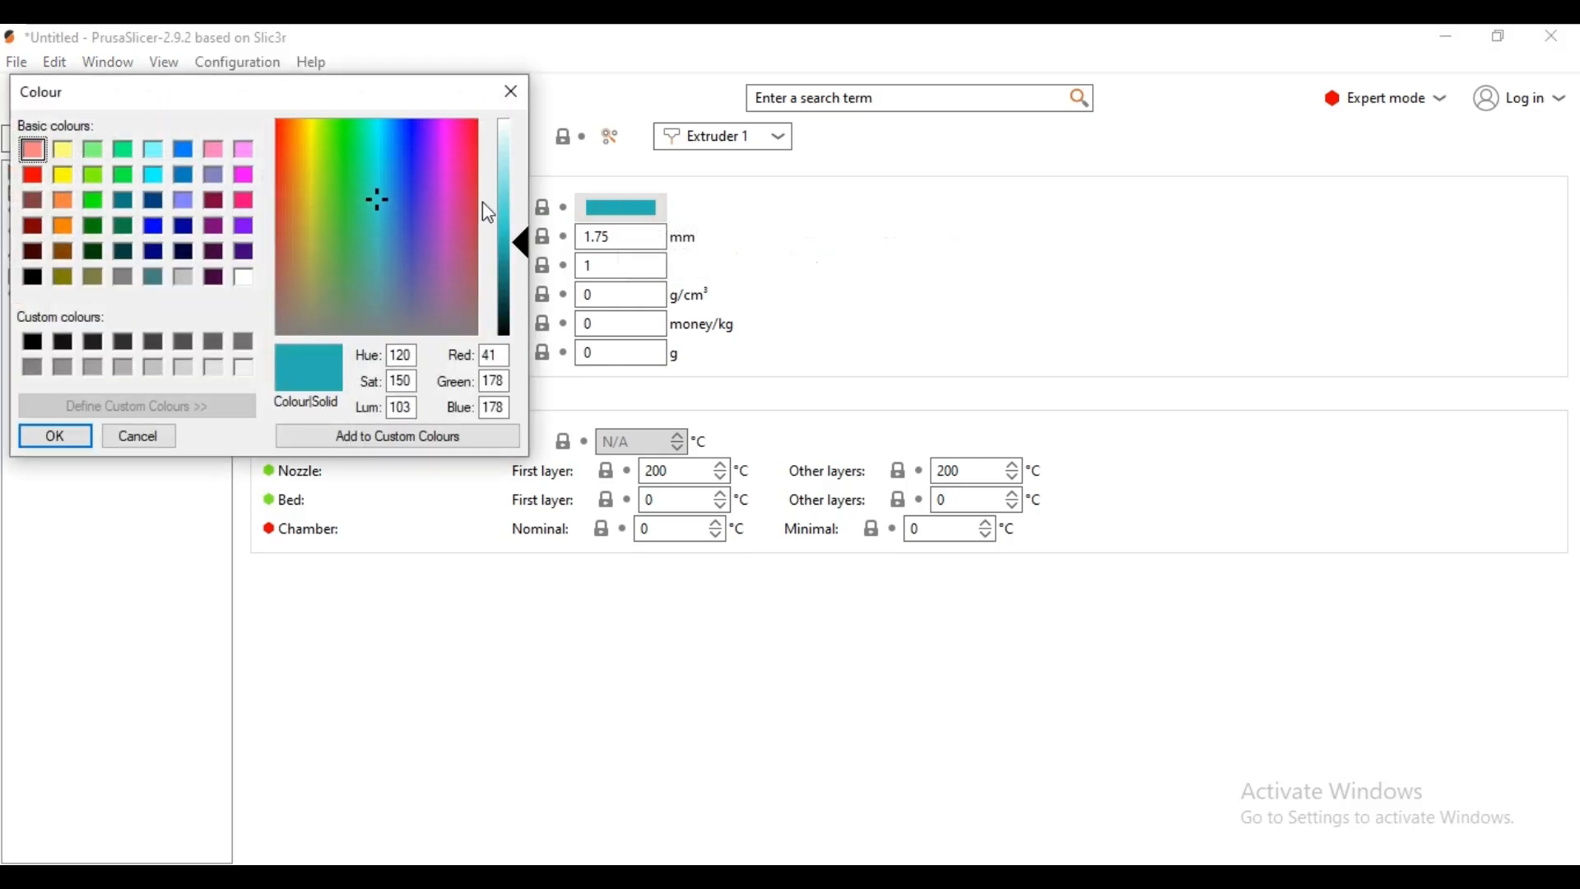
click(33, 176)
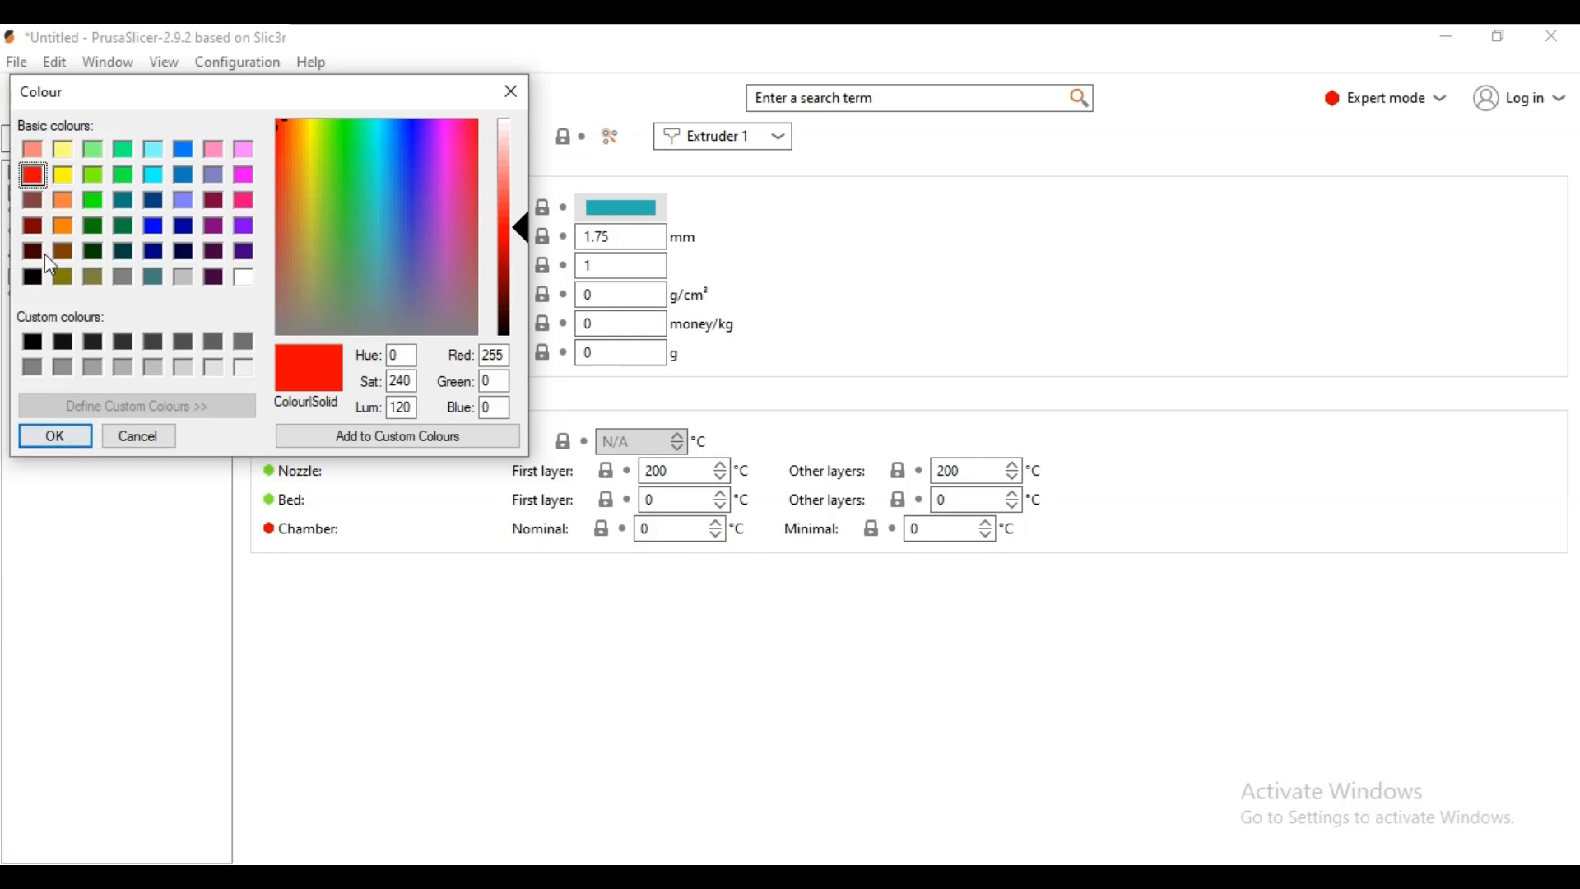
click(56, 435)
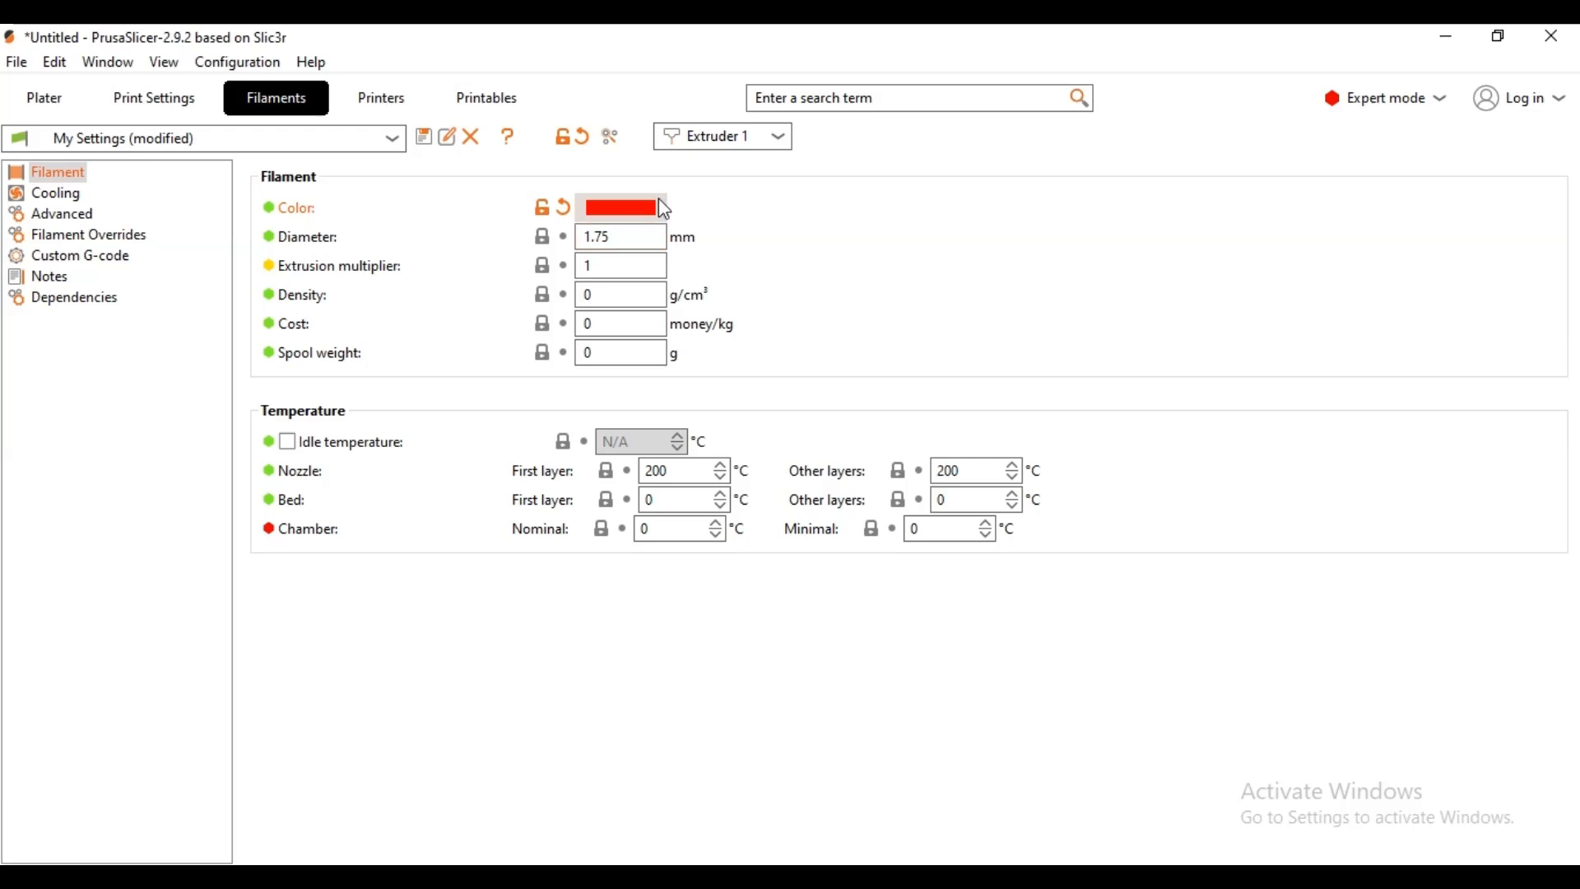
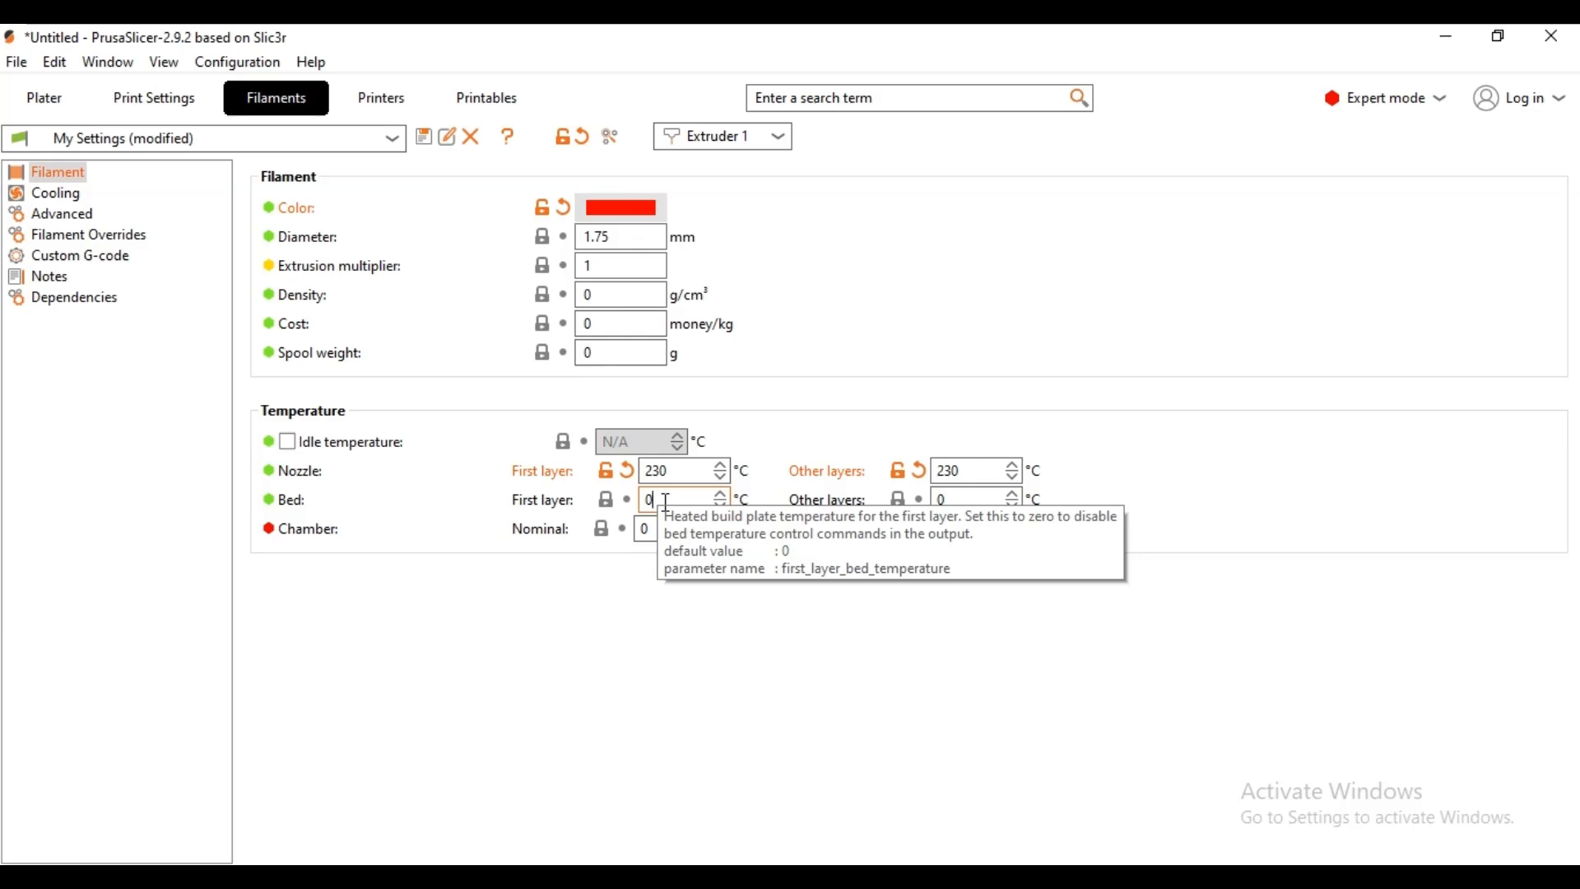
- Set the Extruder 1 filament's bed temperature to 80 °C for the first layer and other layers
drag(662, 501, 634, 491)
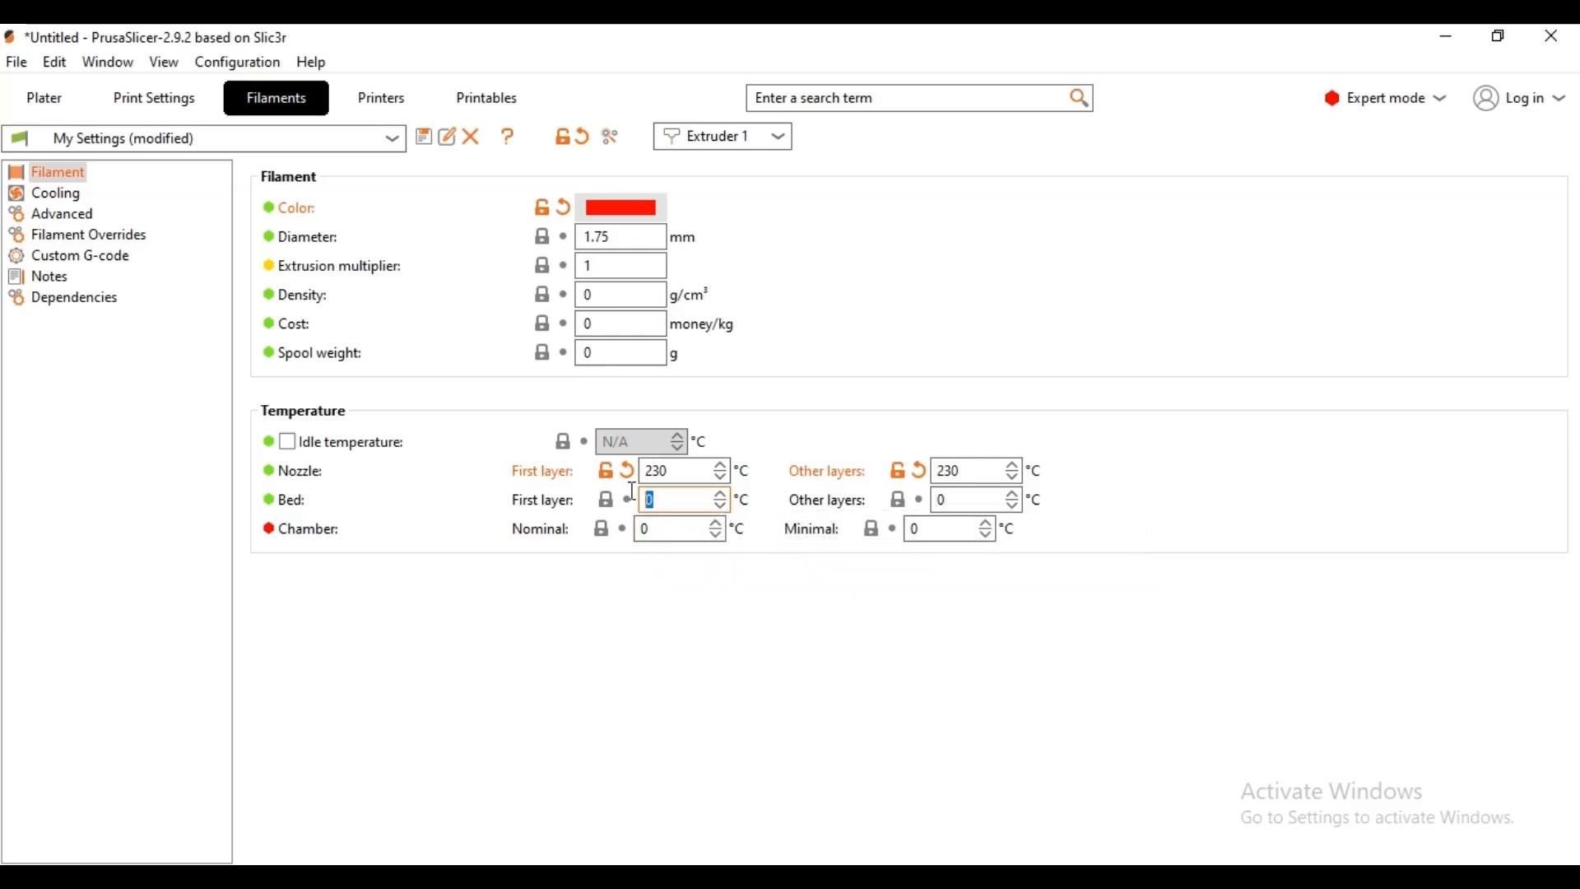
text(8)
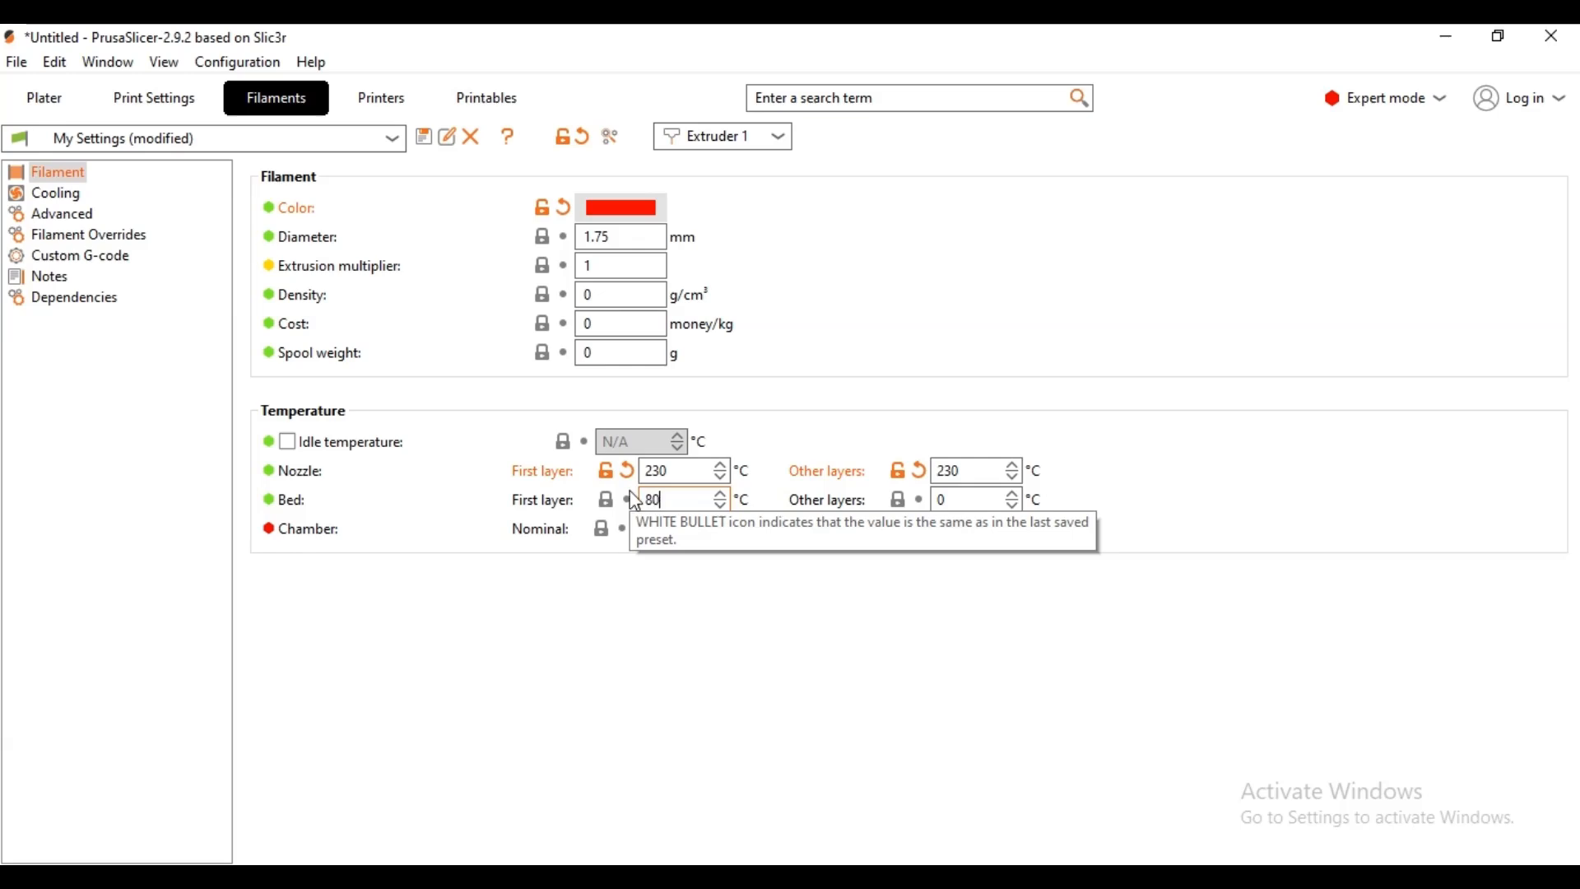
text(0)
drag(967, 500, 933, 500)
text(80)
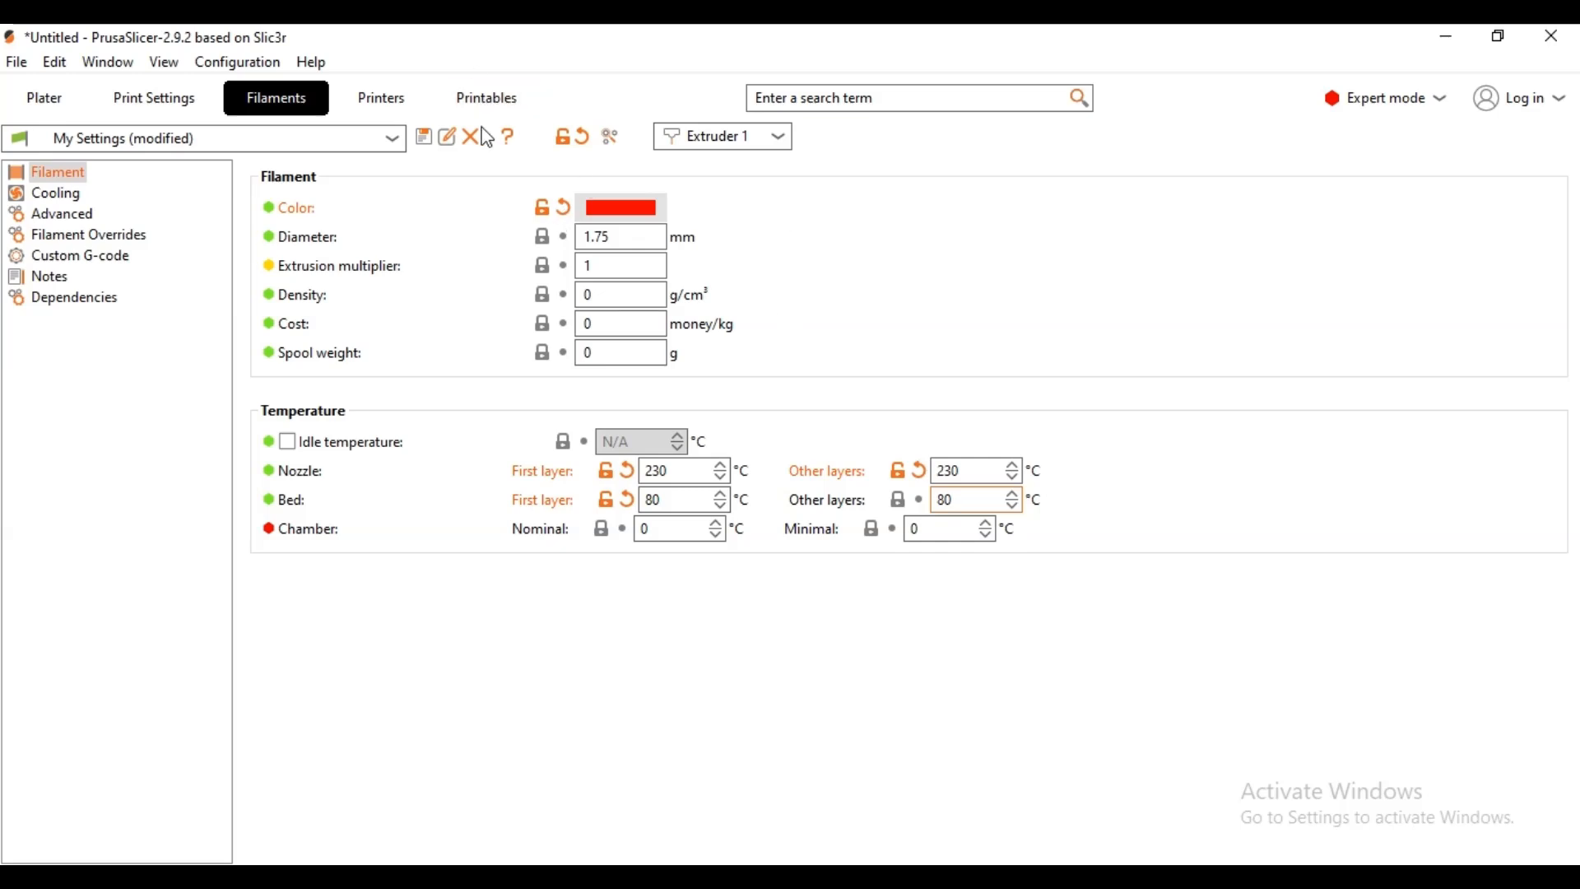
- Save the Extruder 1 filament settings as a new preset named extruder1
click(424, 142)
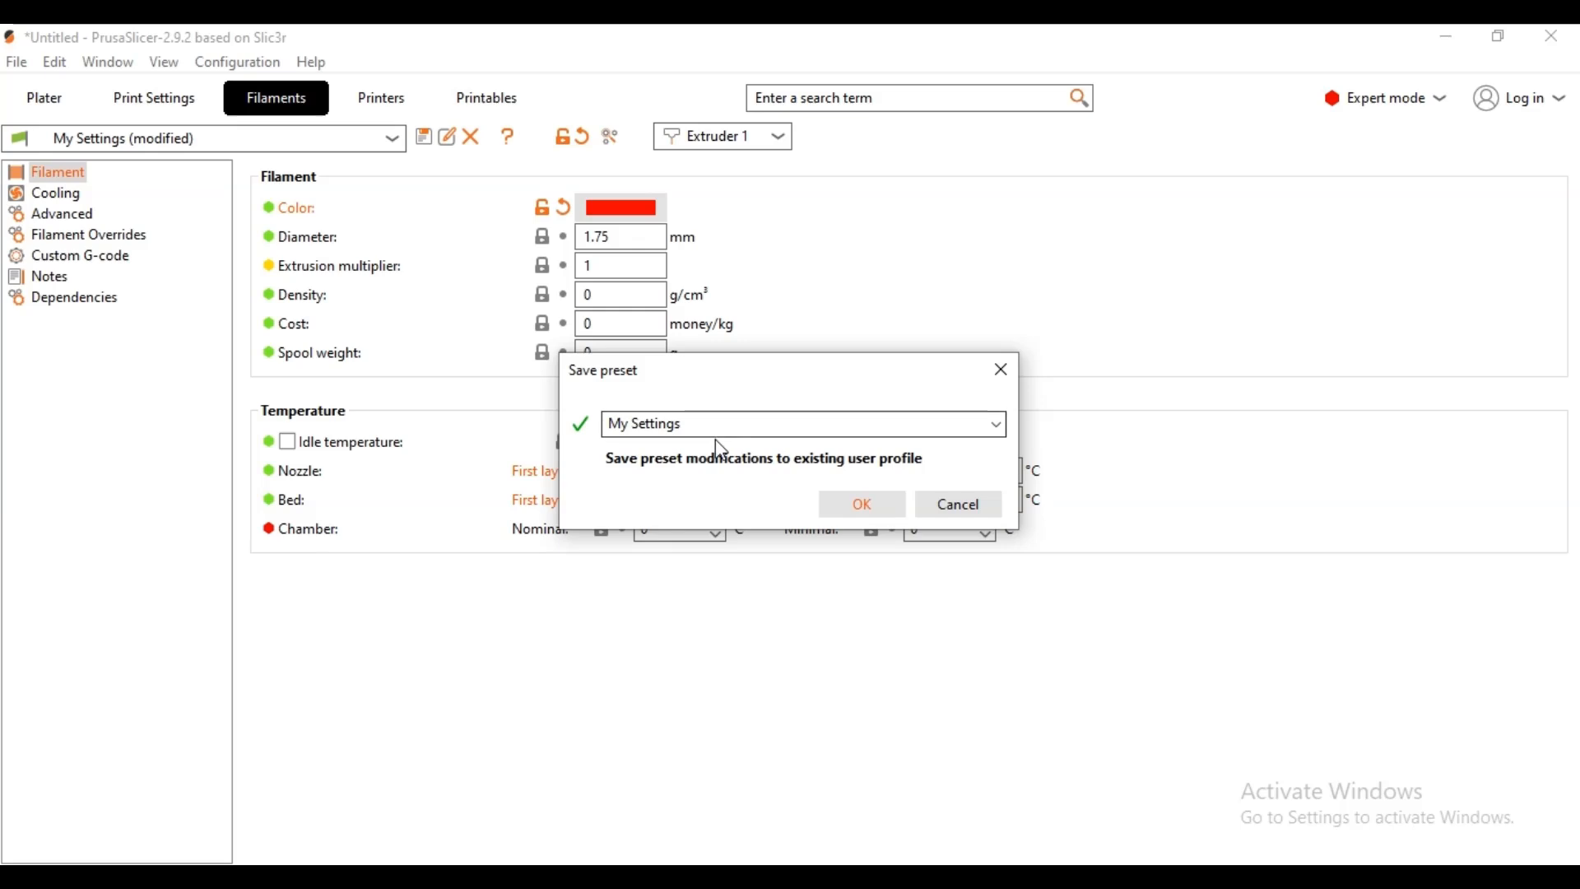
click(683, 424)
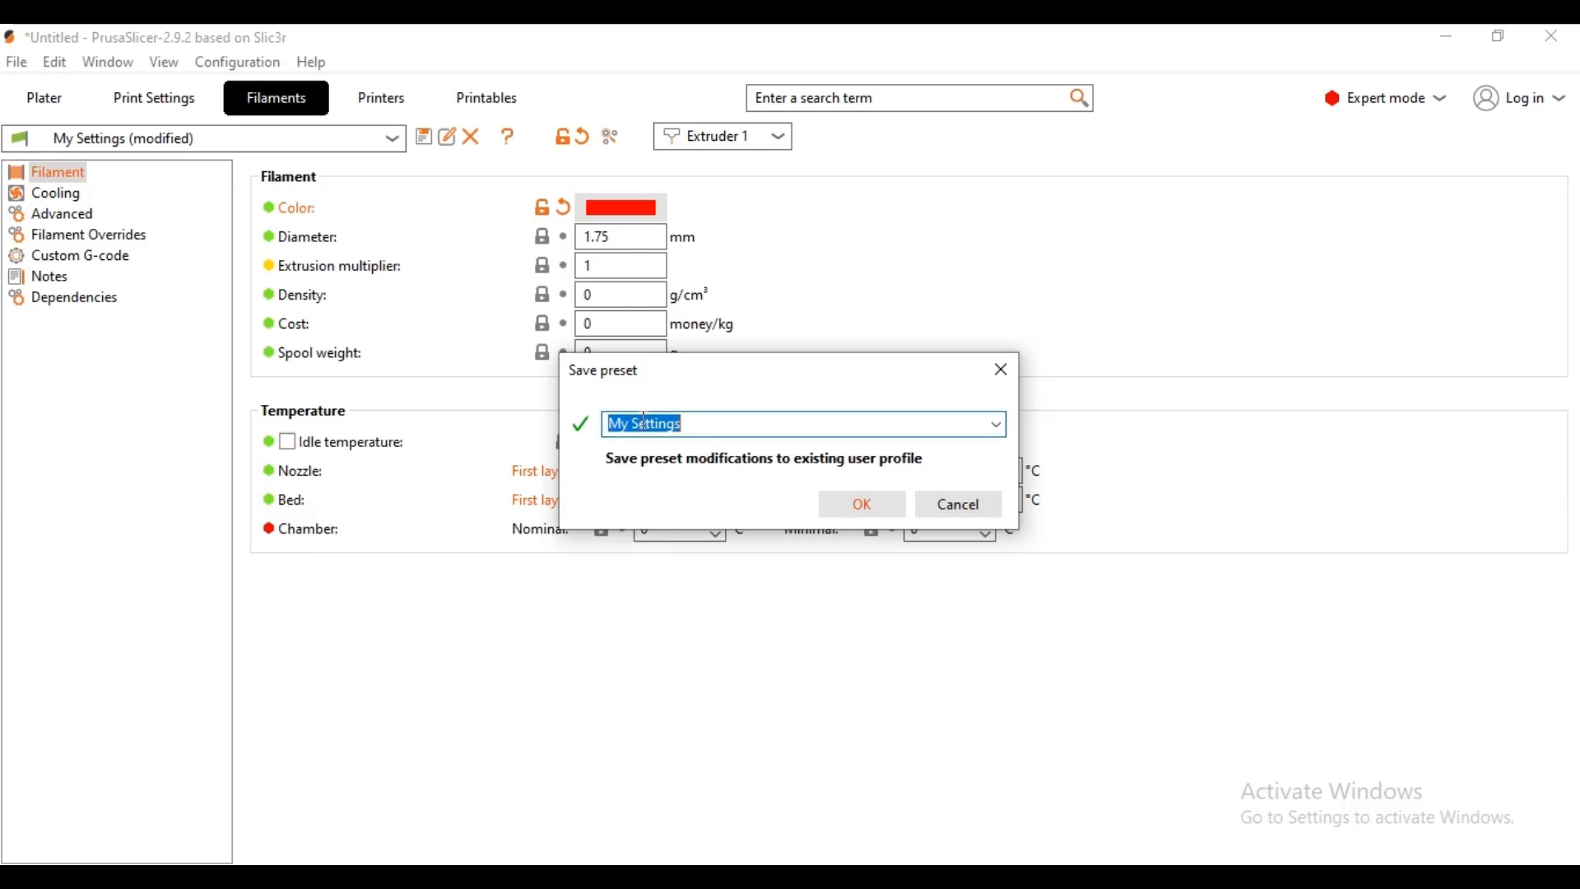
text(ex)
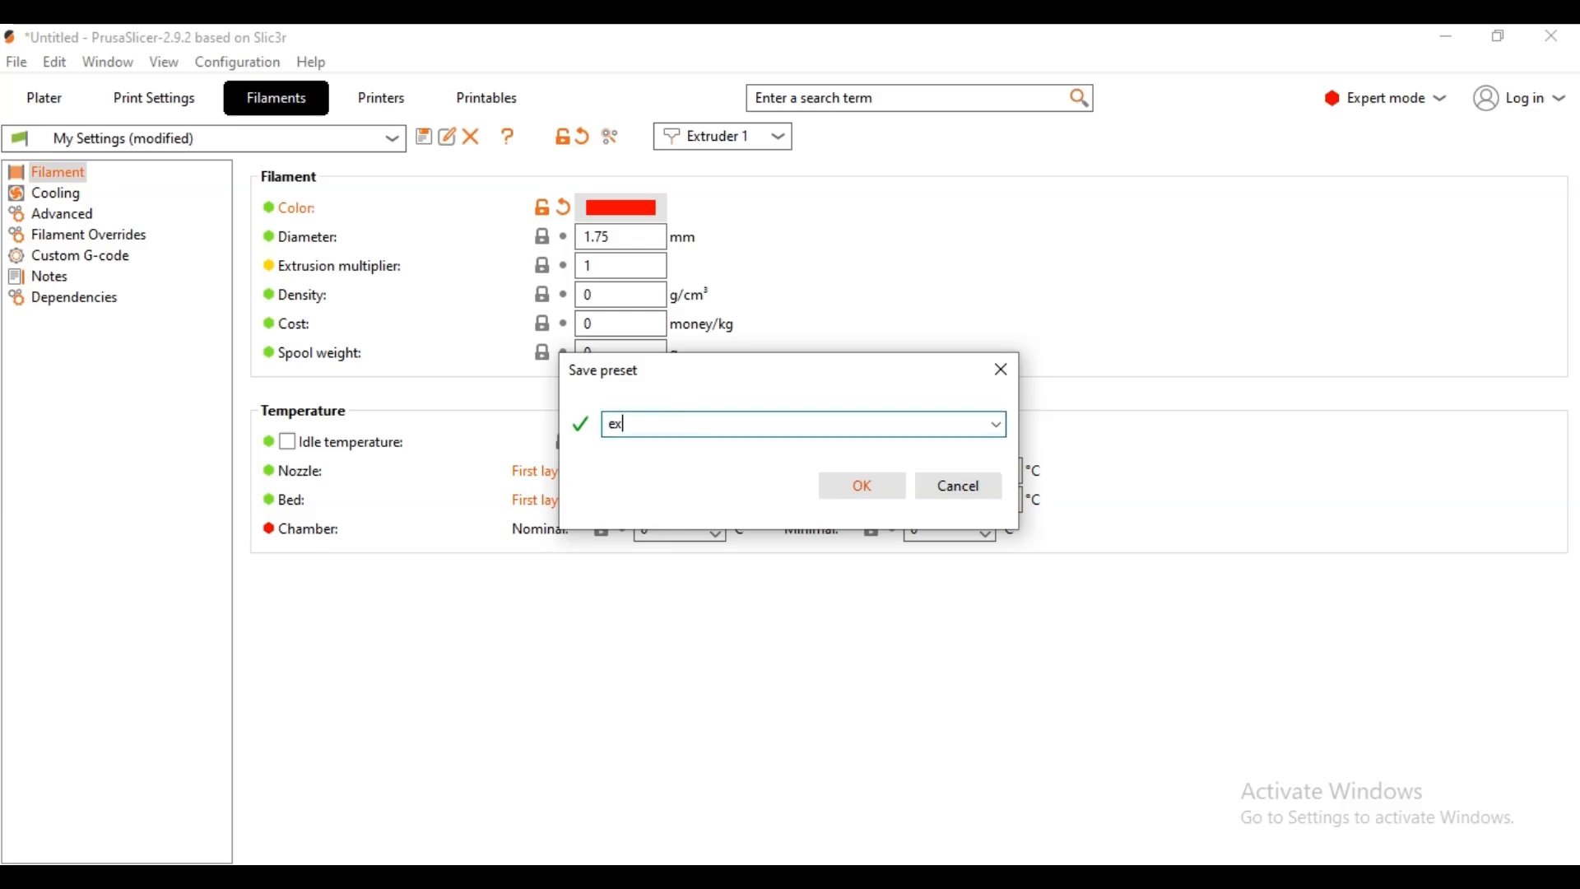
text(tride)
key(BackSpace)
key(BackSpace)
key(BackSpace)
click(857, 477)
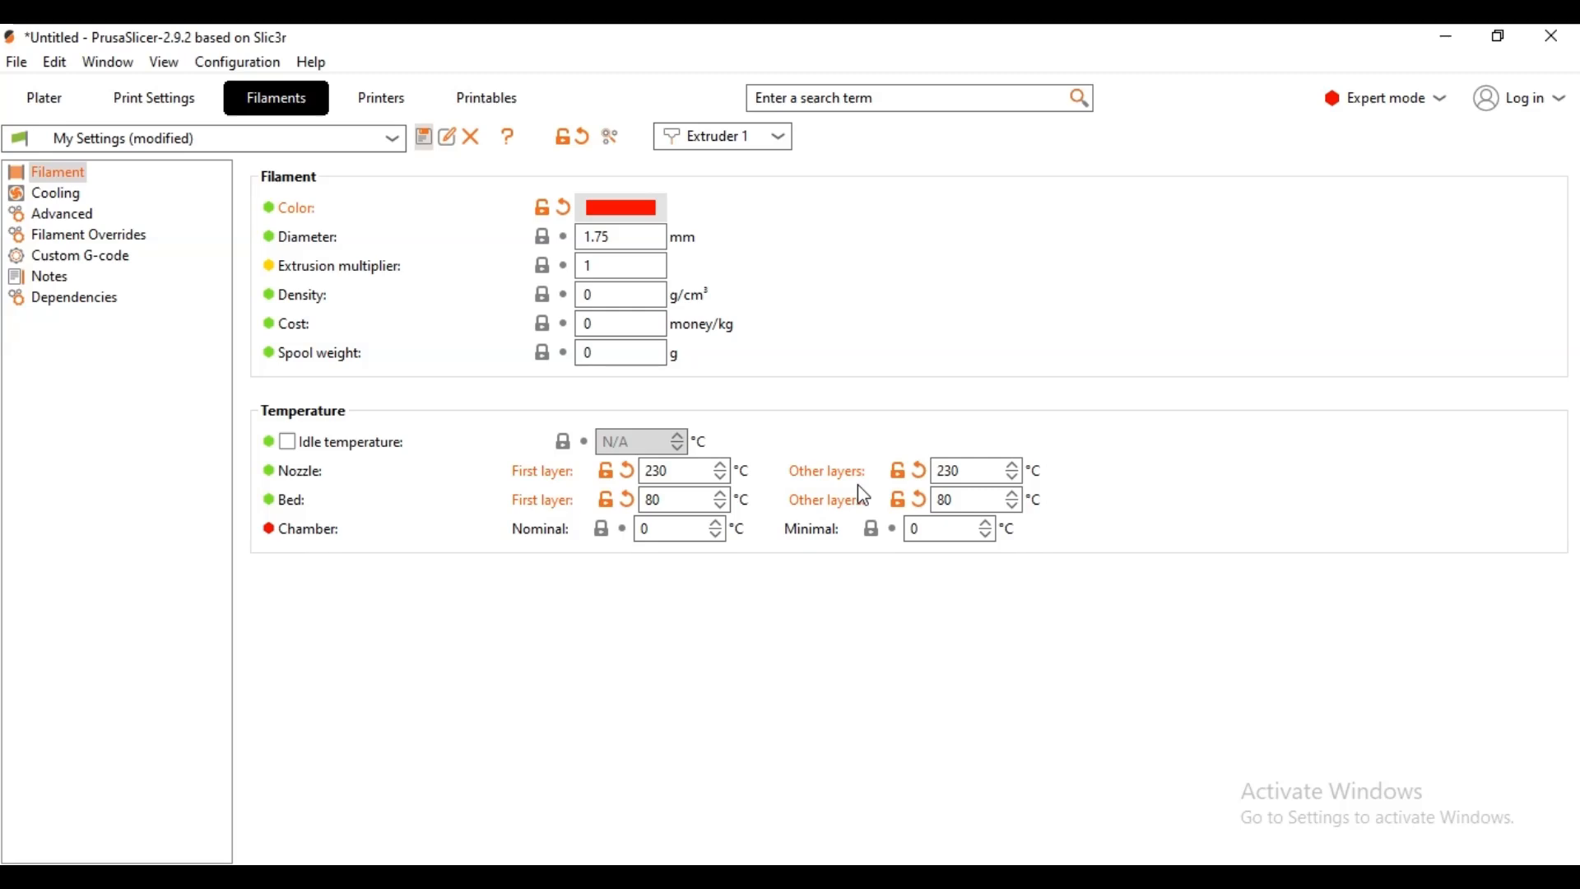
- Switch to the Extruder 2 filament settings and set the filament color to white
click(782, 138)
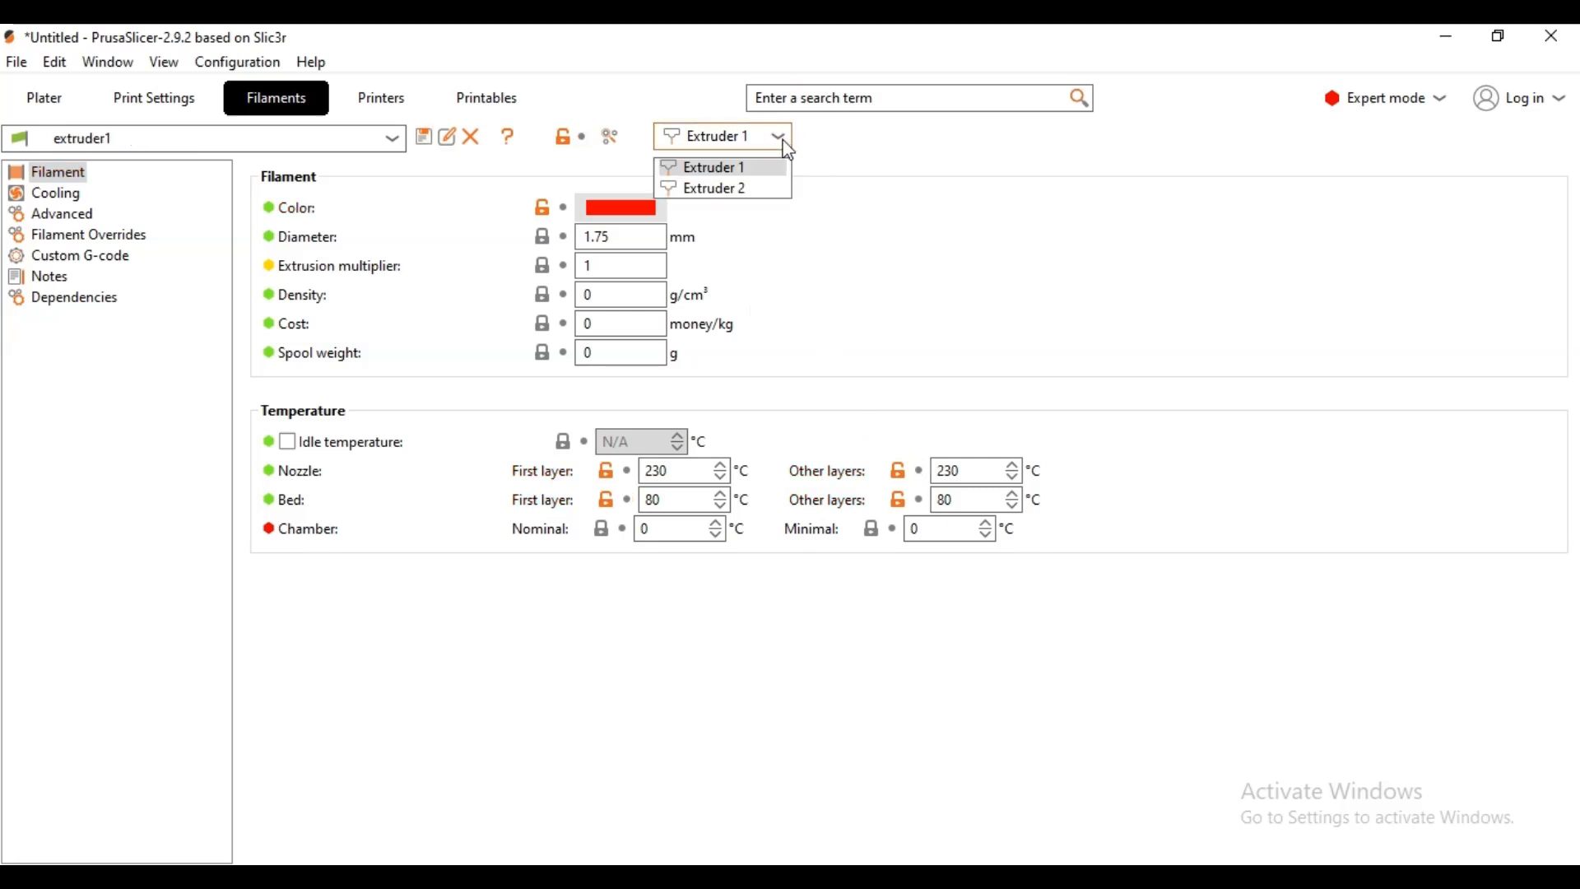
click(731, 189)
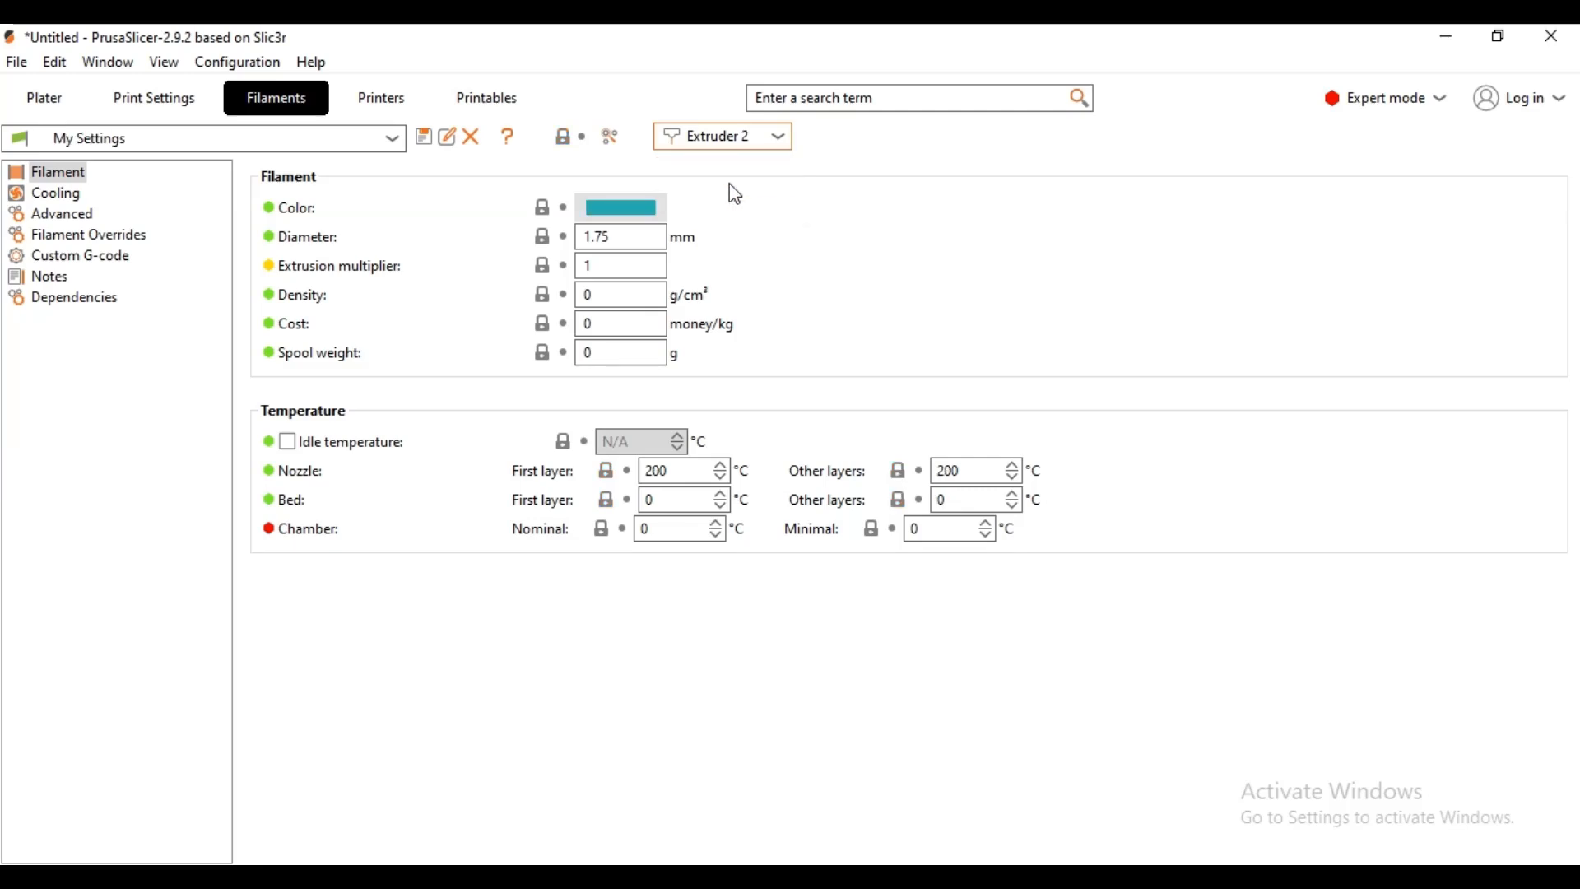
click(645, 207)
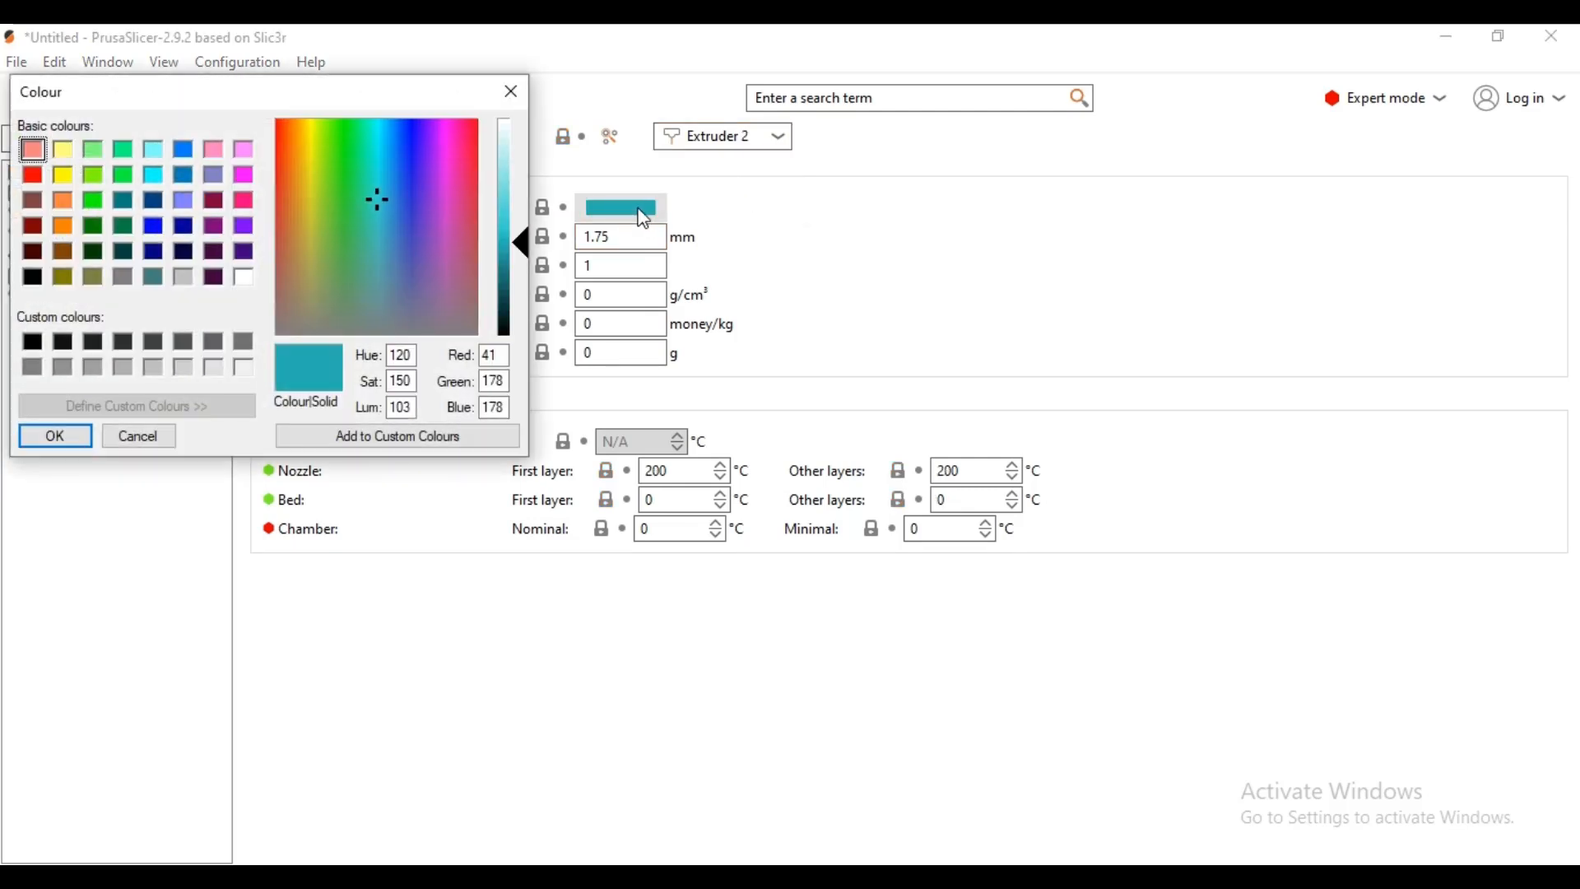
click(245, 279)
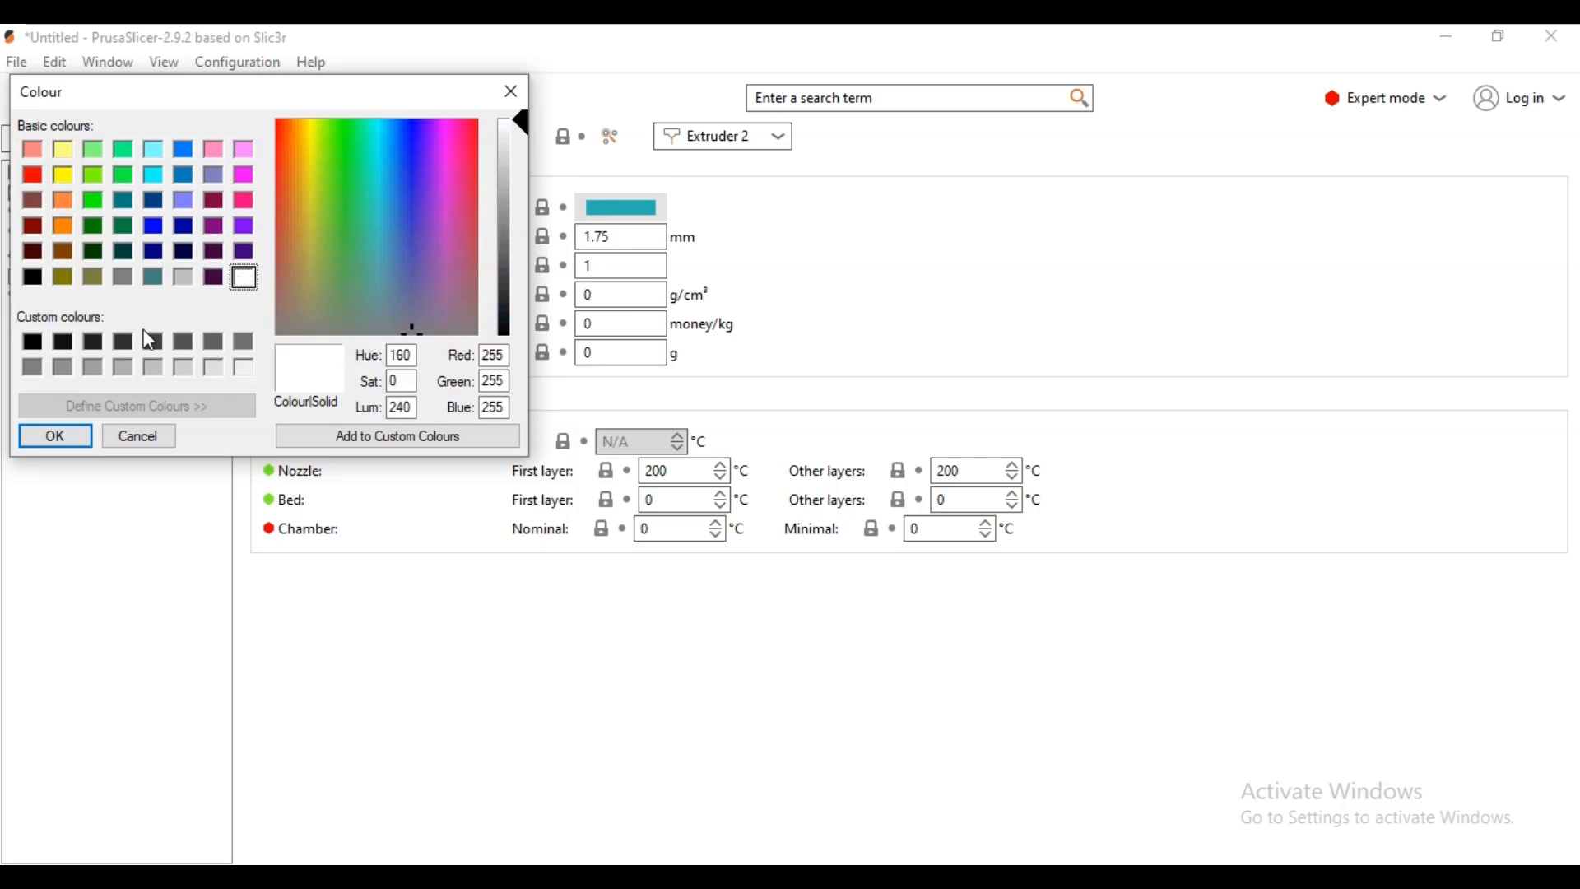
click(66, 444)
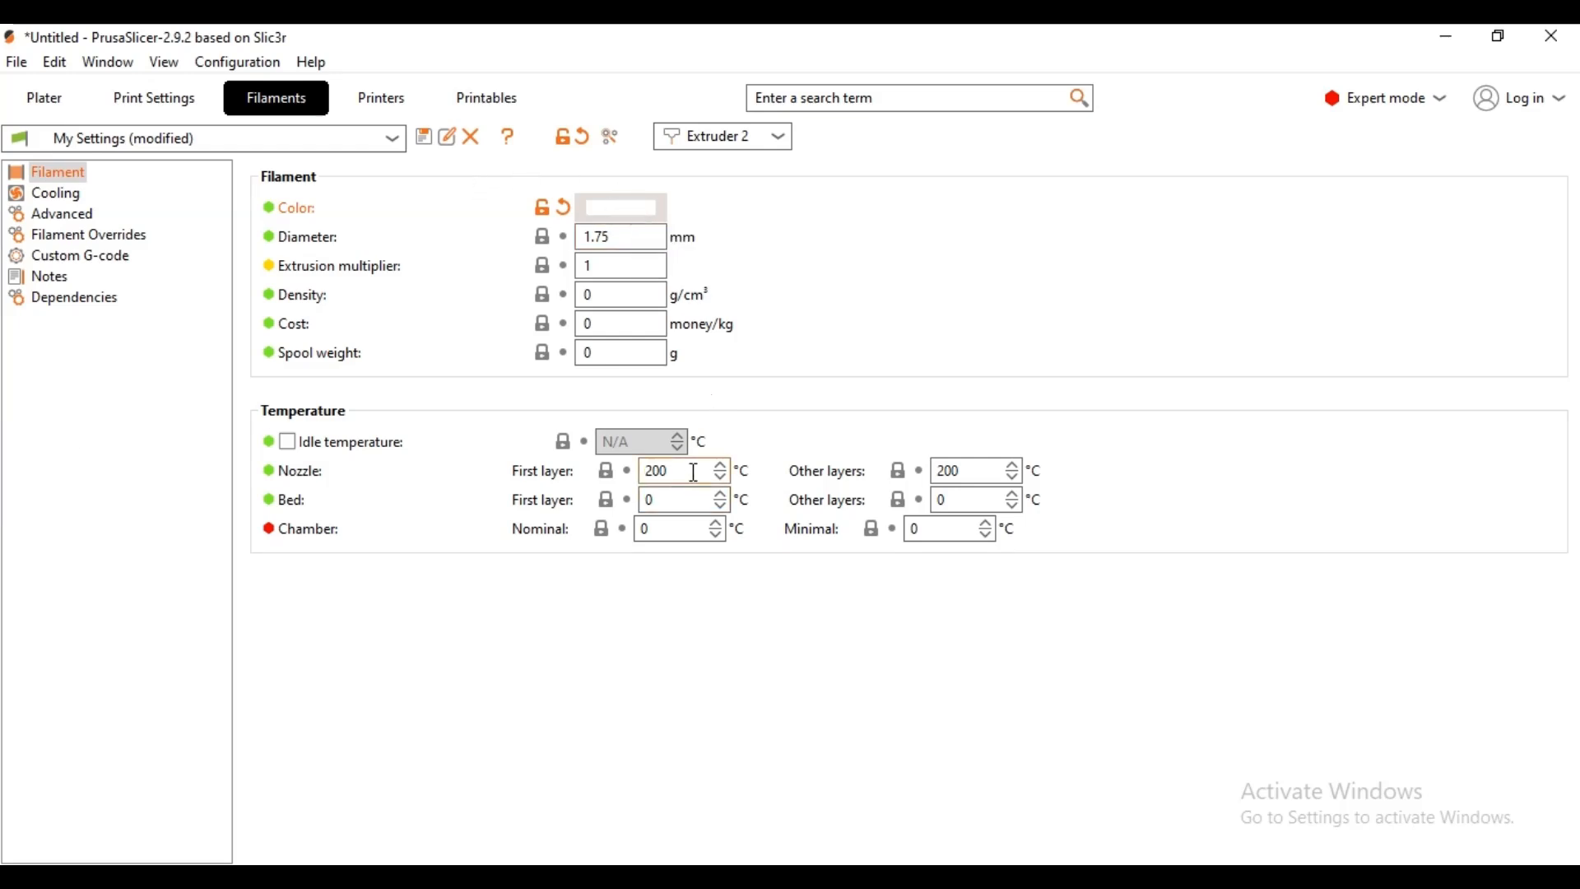
- Set the Extruder 2 filament's nozzle temperature to 230 °C for the first layer and other layers
drag(693, 468, 638, 464)
text(23)
click(982, 469)
drag(982, 469, 935, 463)
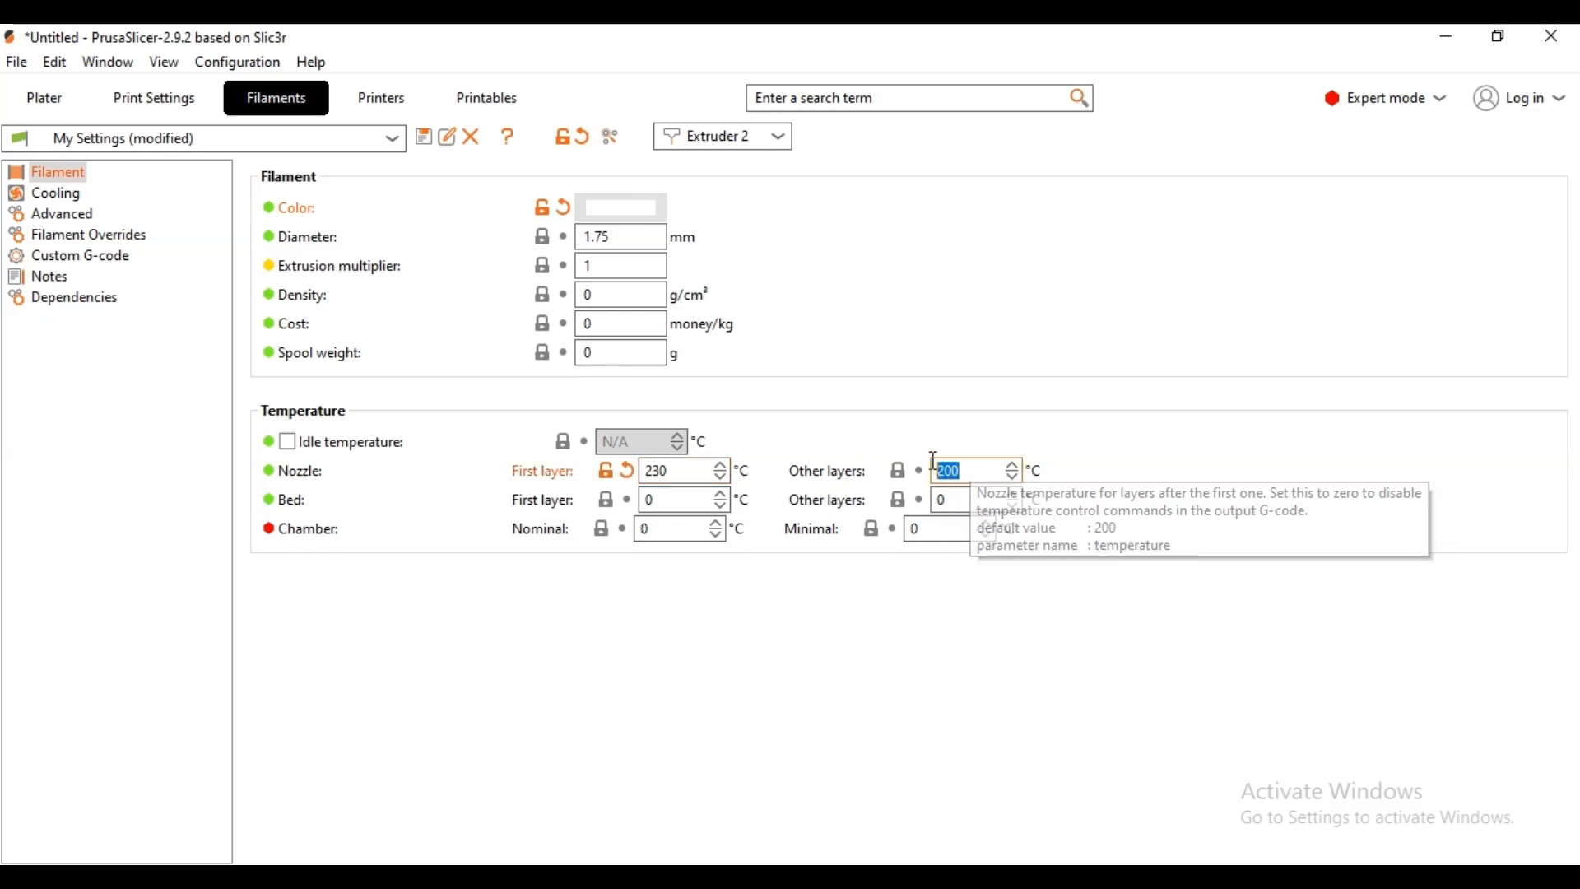
text(23)
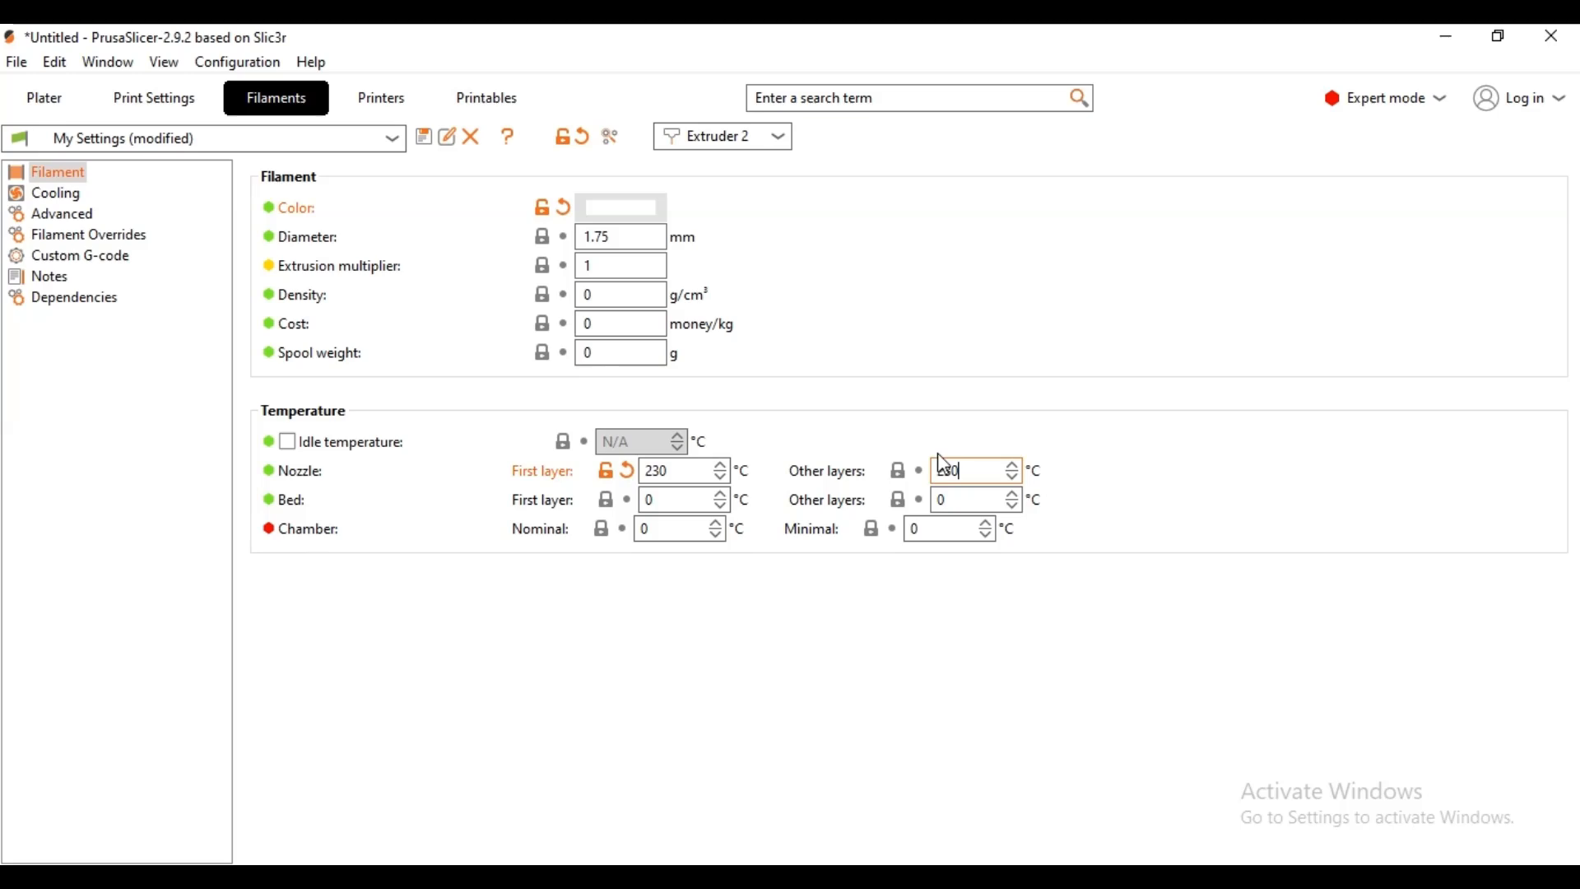
- Set the Extruder 2 filament's bed temperature to 80 °C for the first layer and other layers
click(676, 500)
text(8)
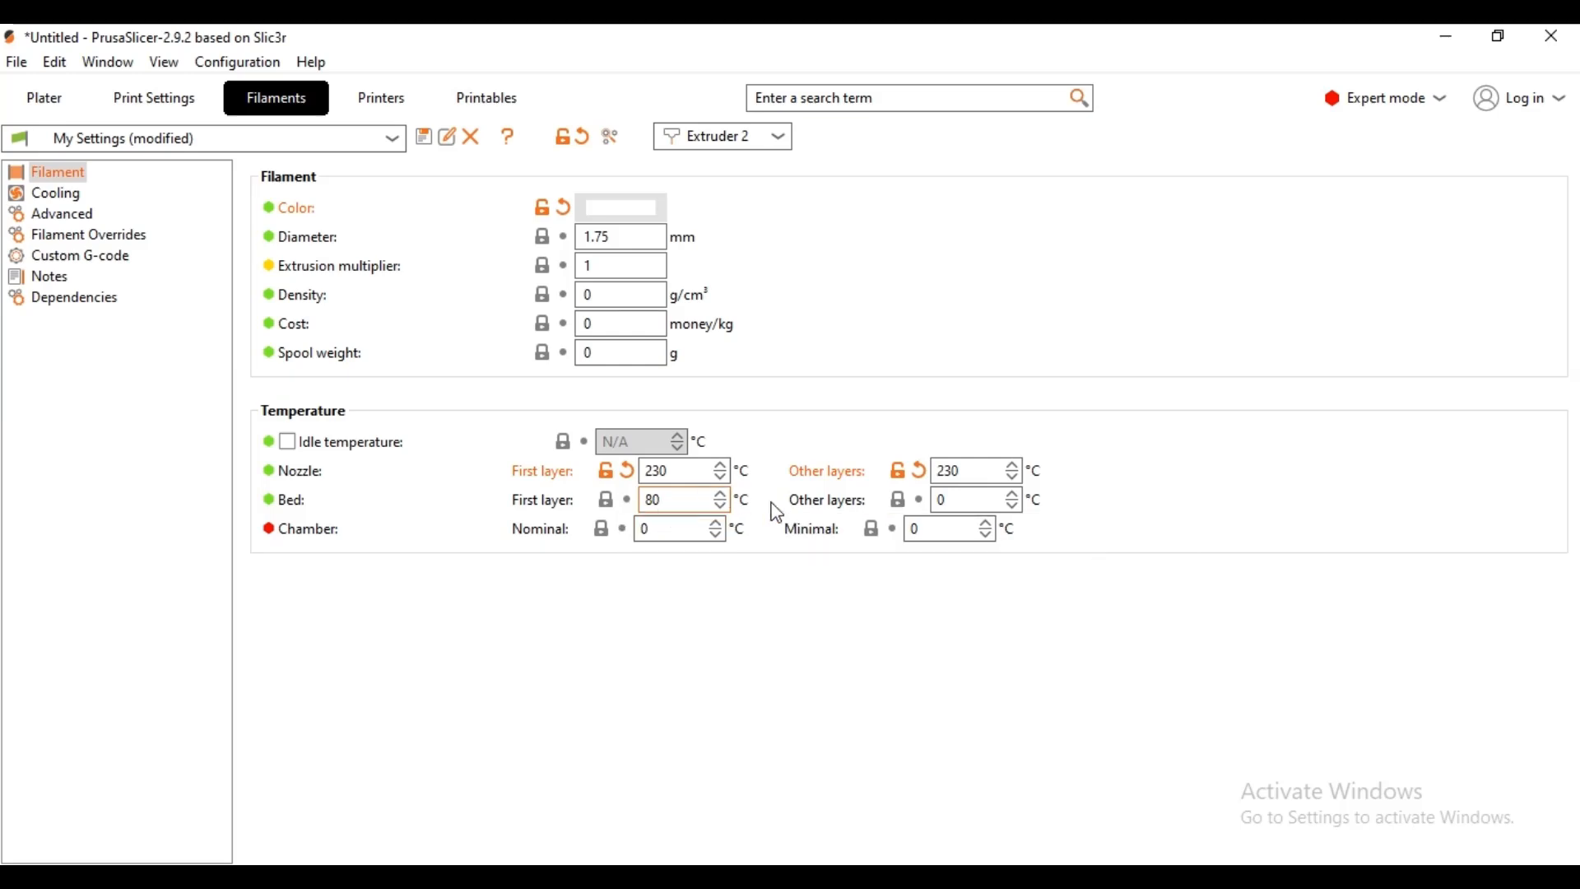
click(971, 502)
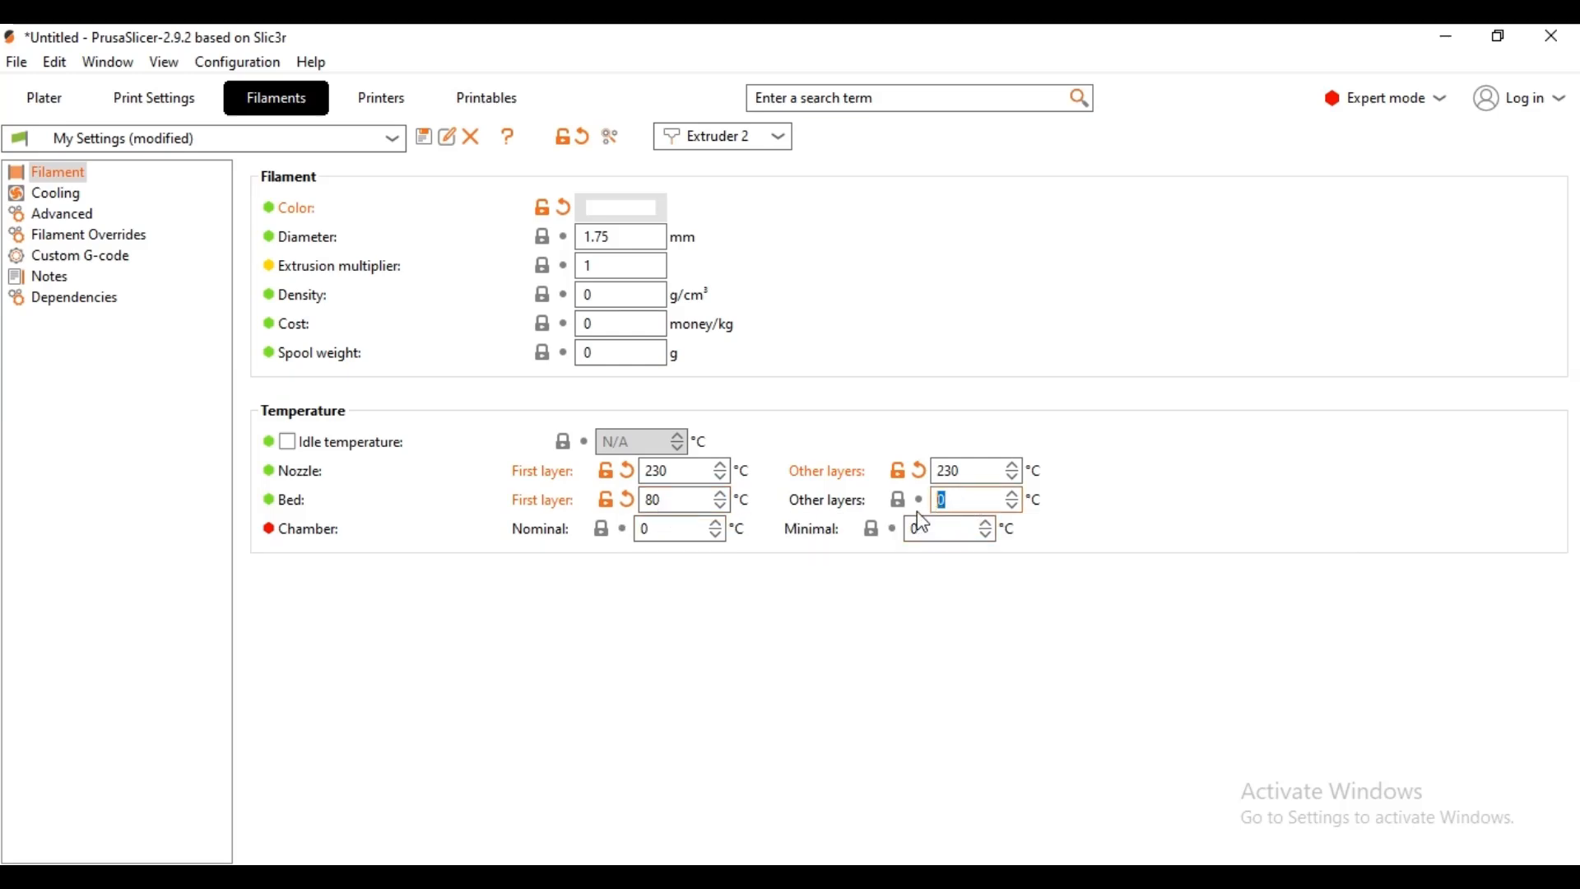
text(80)
- Save the Extruder 2 filament settings as a new preset named extruder2
click(424, 137)
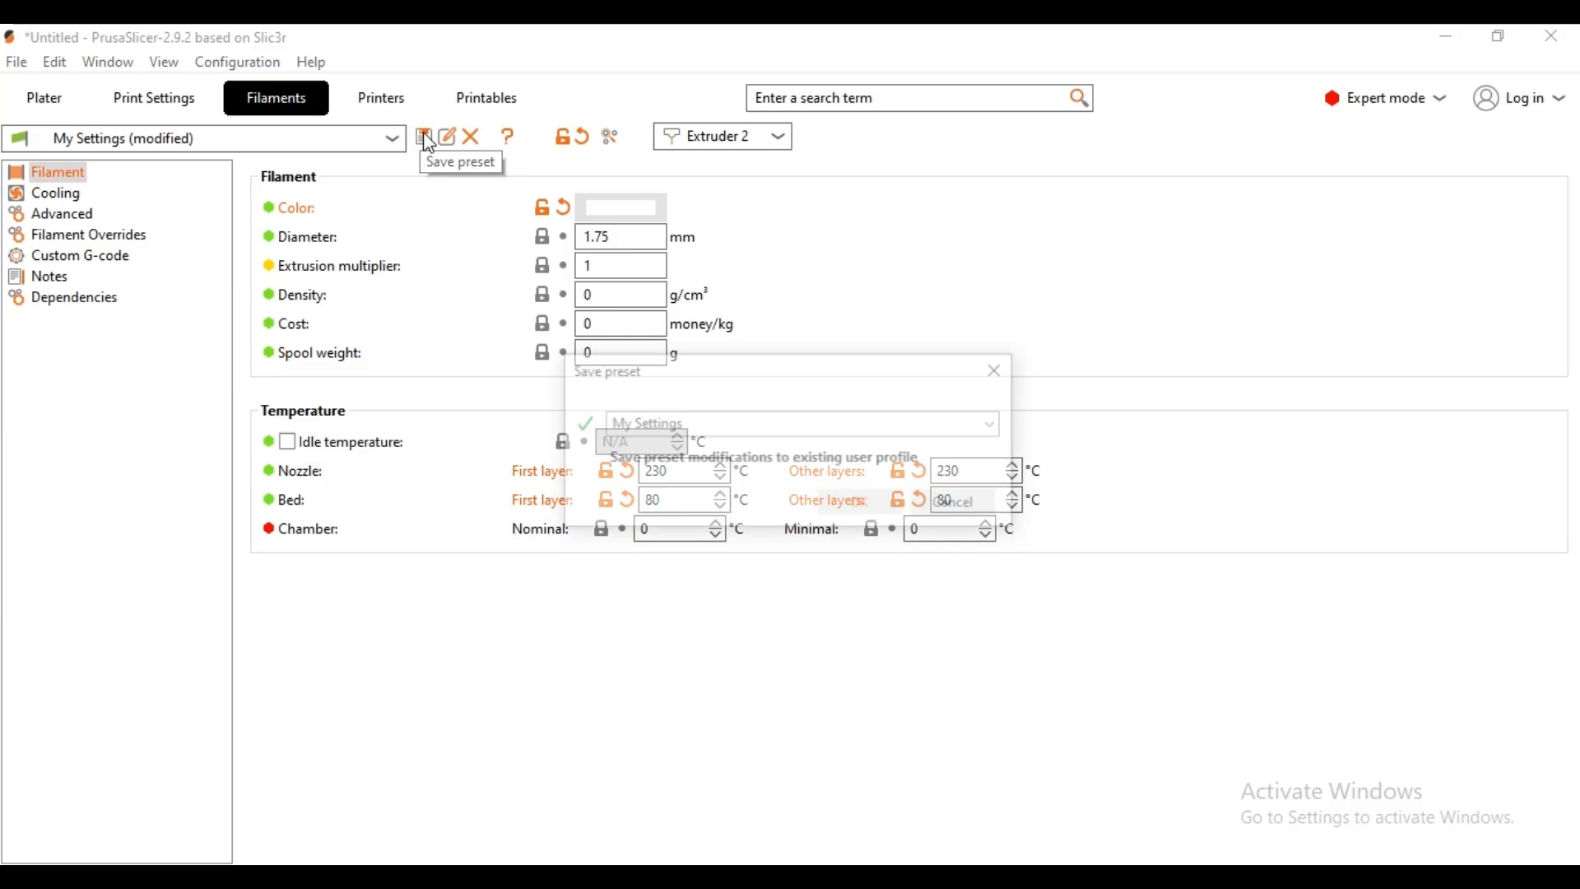
click(683, 420)
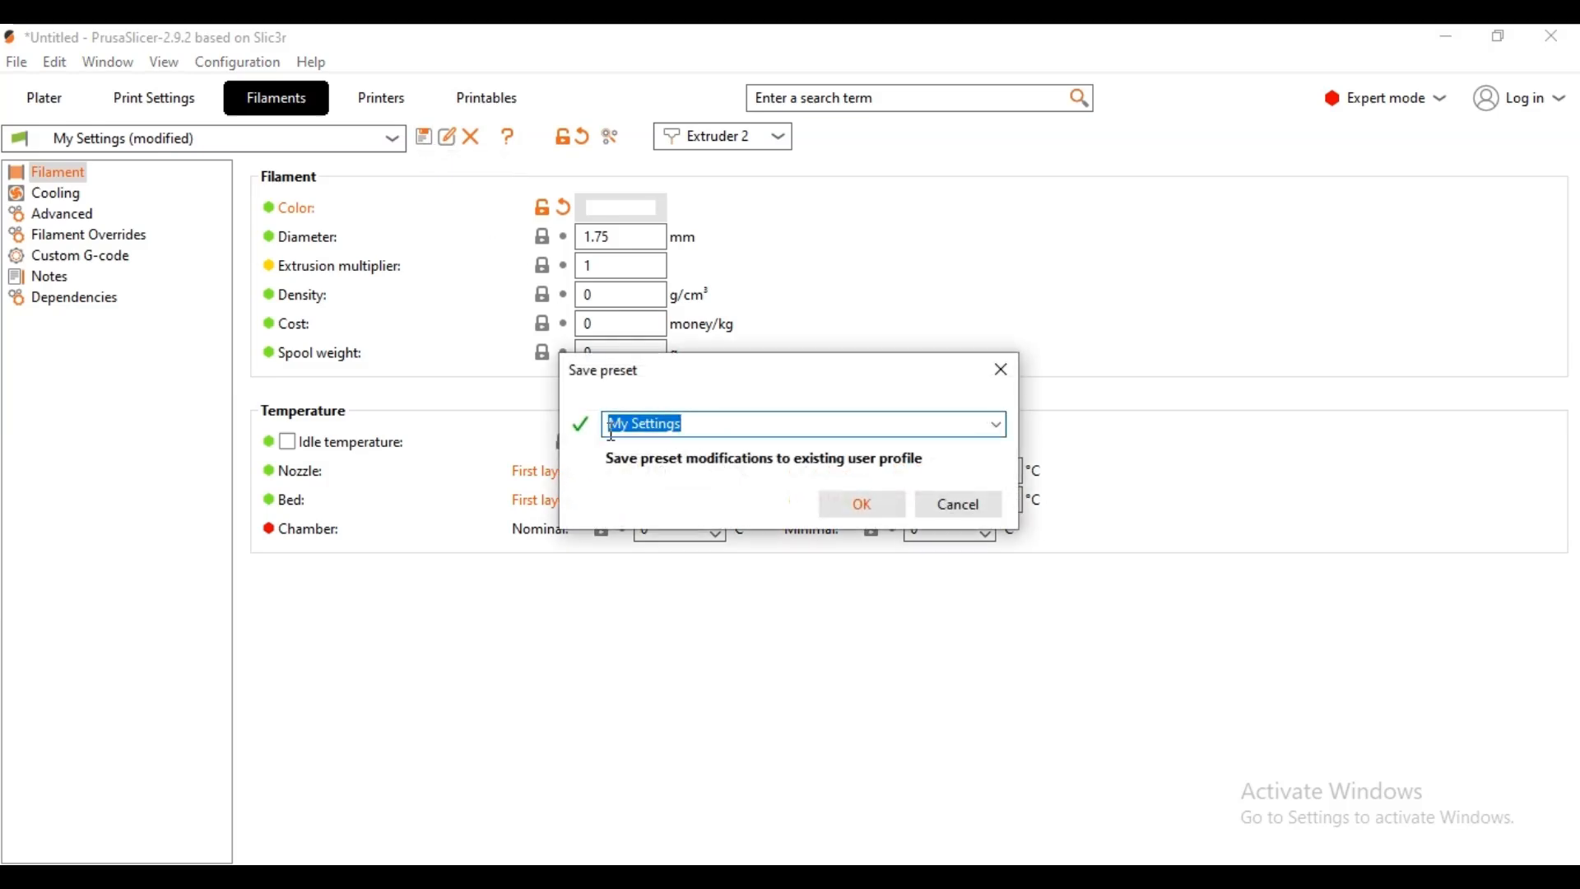
text(extruder2)
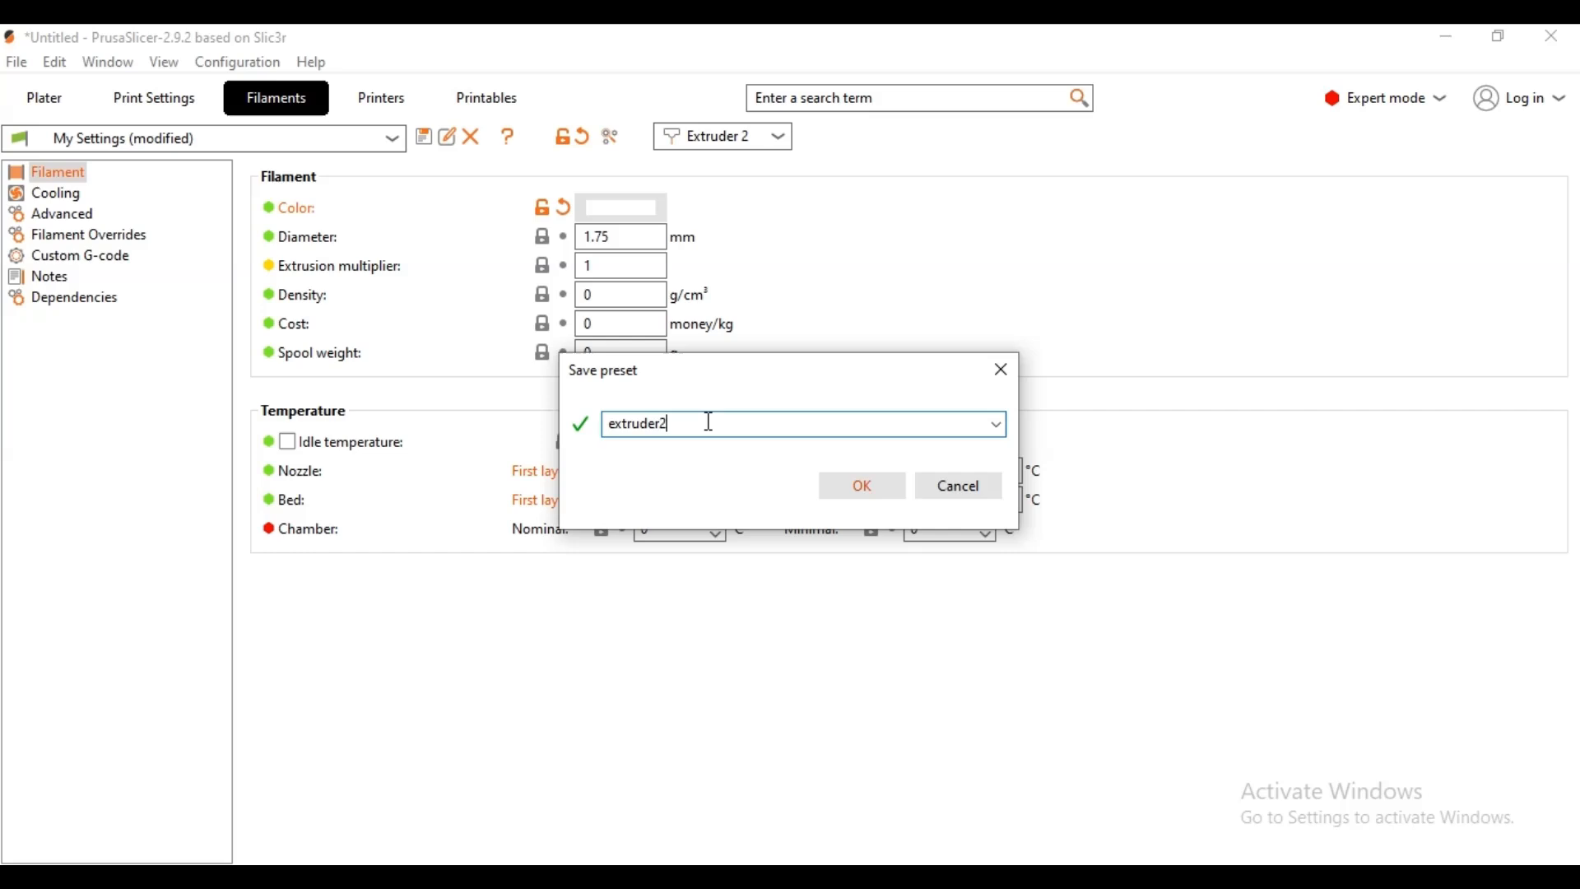
click(878, 490)
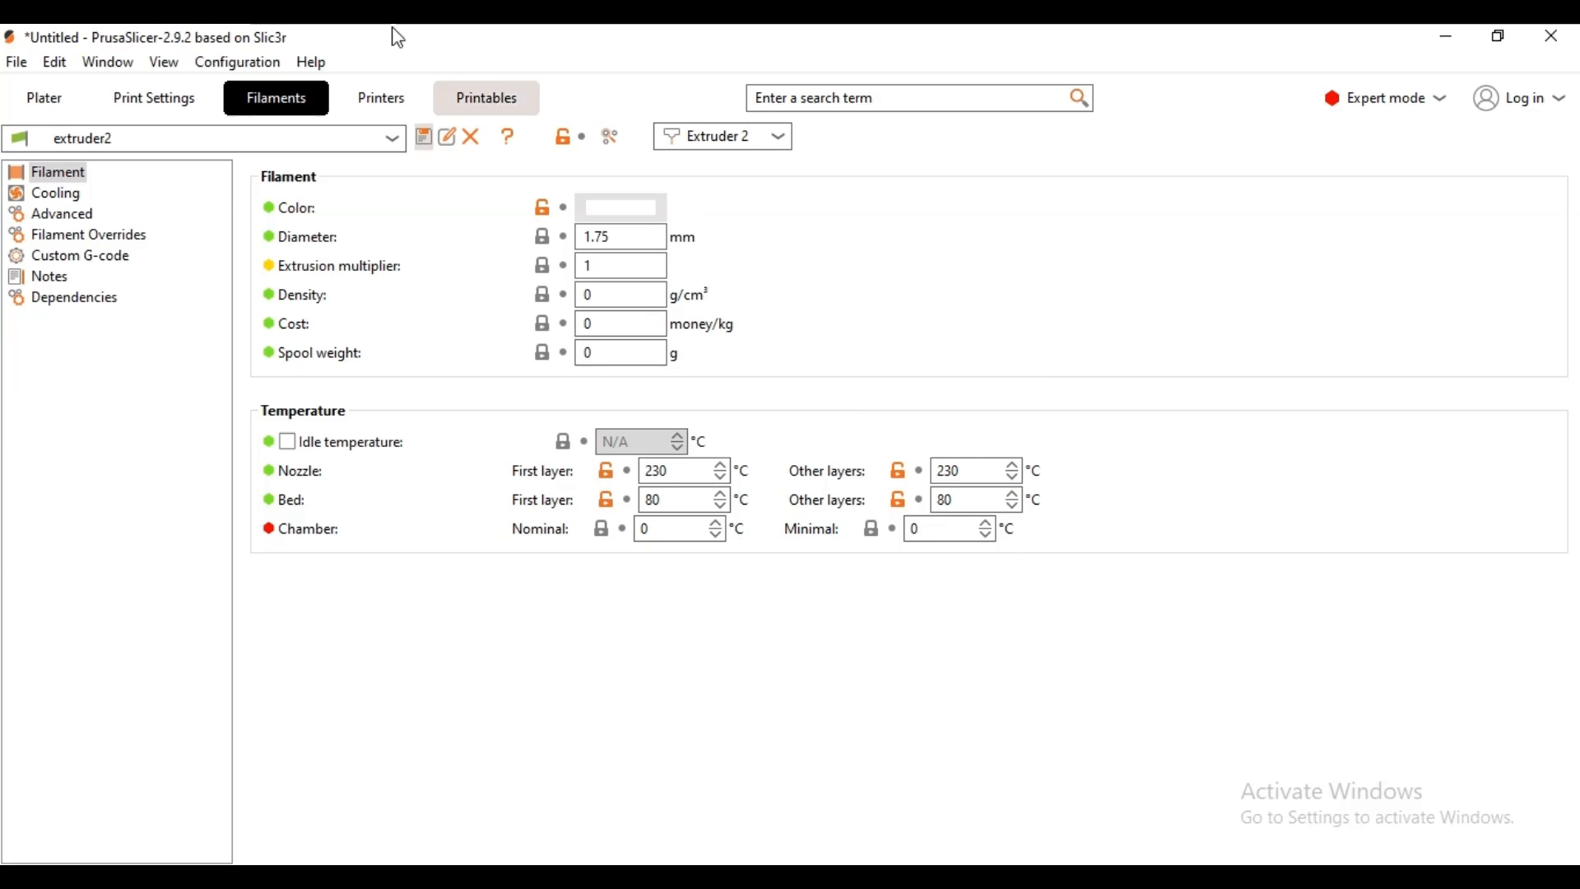
click(41, 107)
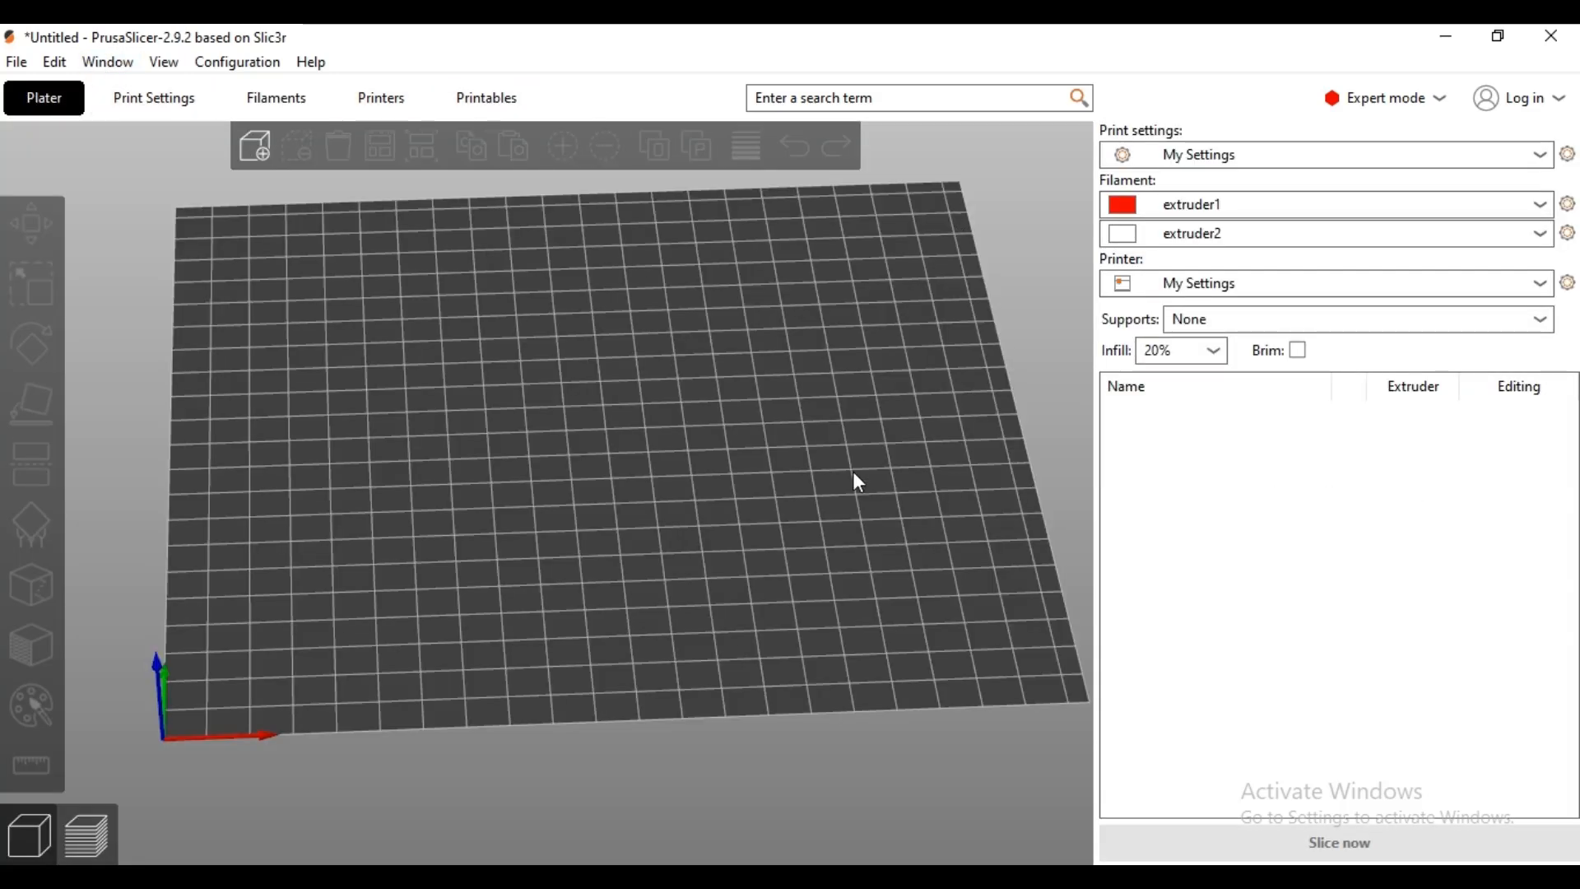
drag(915, 516, 921, 511)
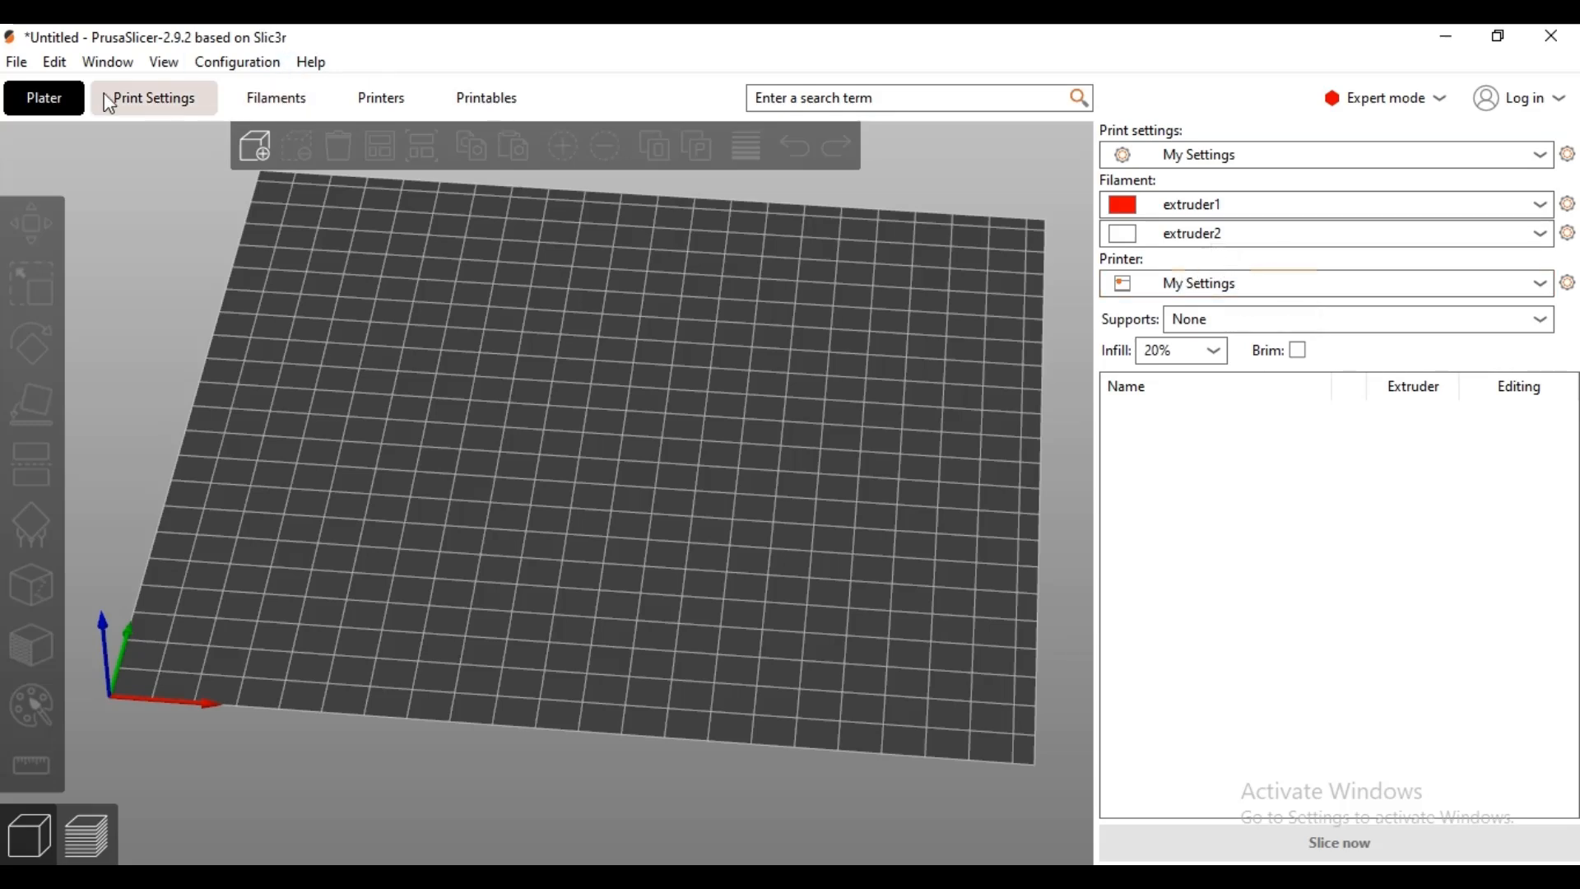
click(160, 103)
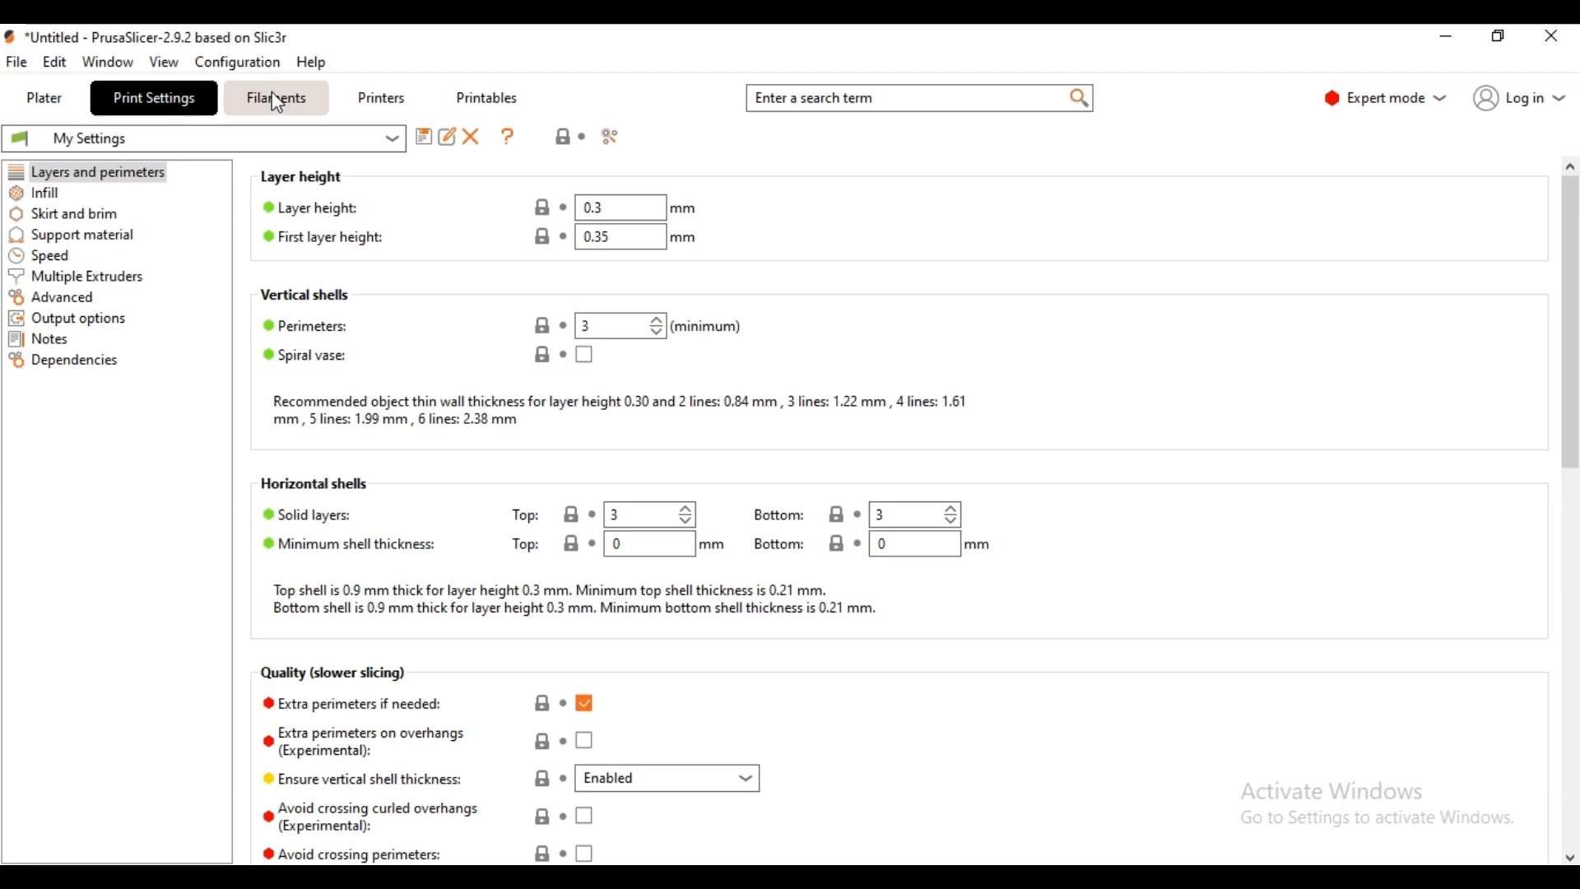
- Save the current printer settings as a new printer preset named ubuntu tiny
click(388, 98)
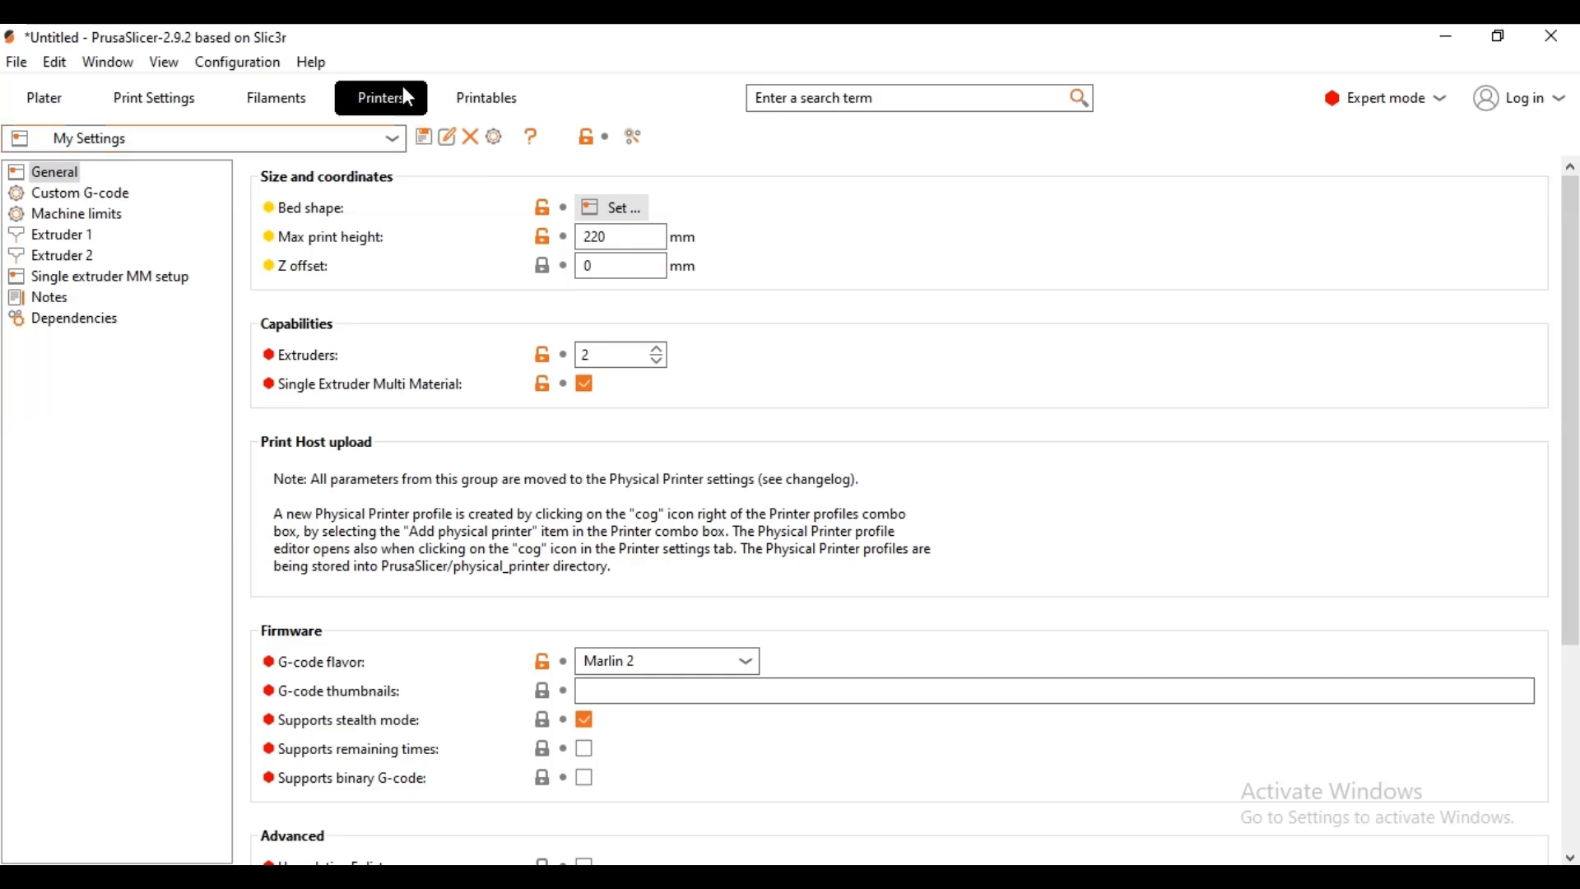
click(425, 138)
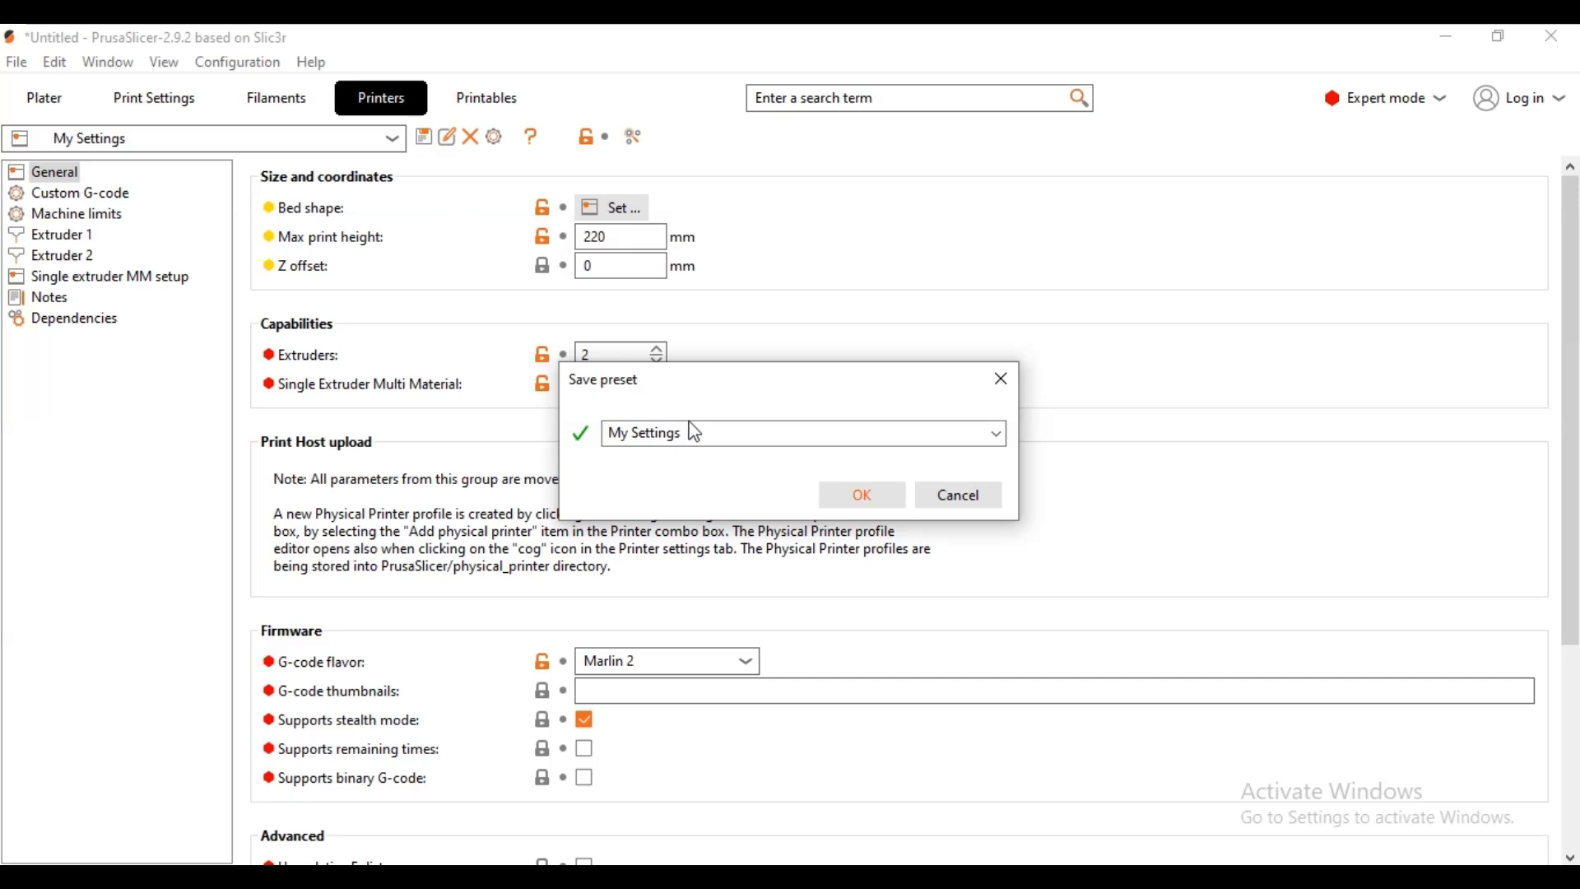
drag(697, 436, 623, 434)
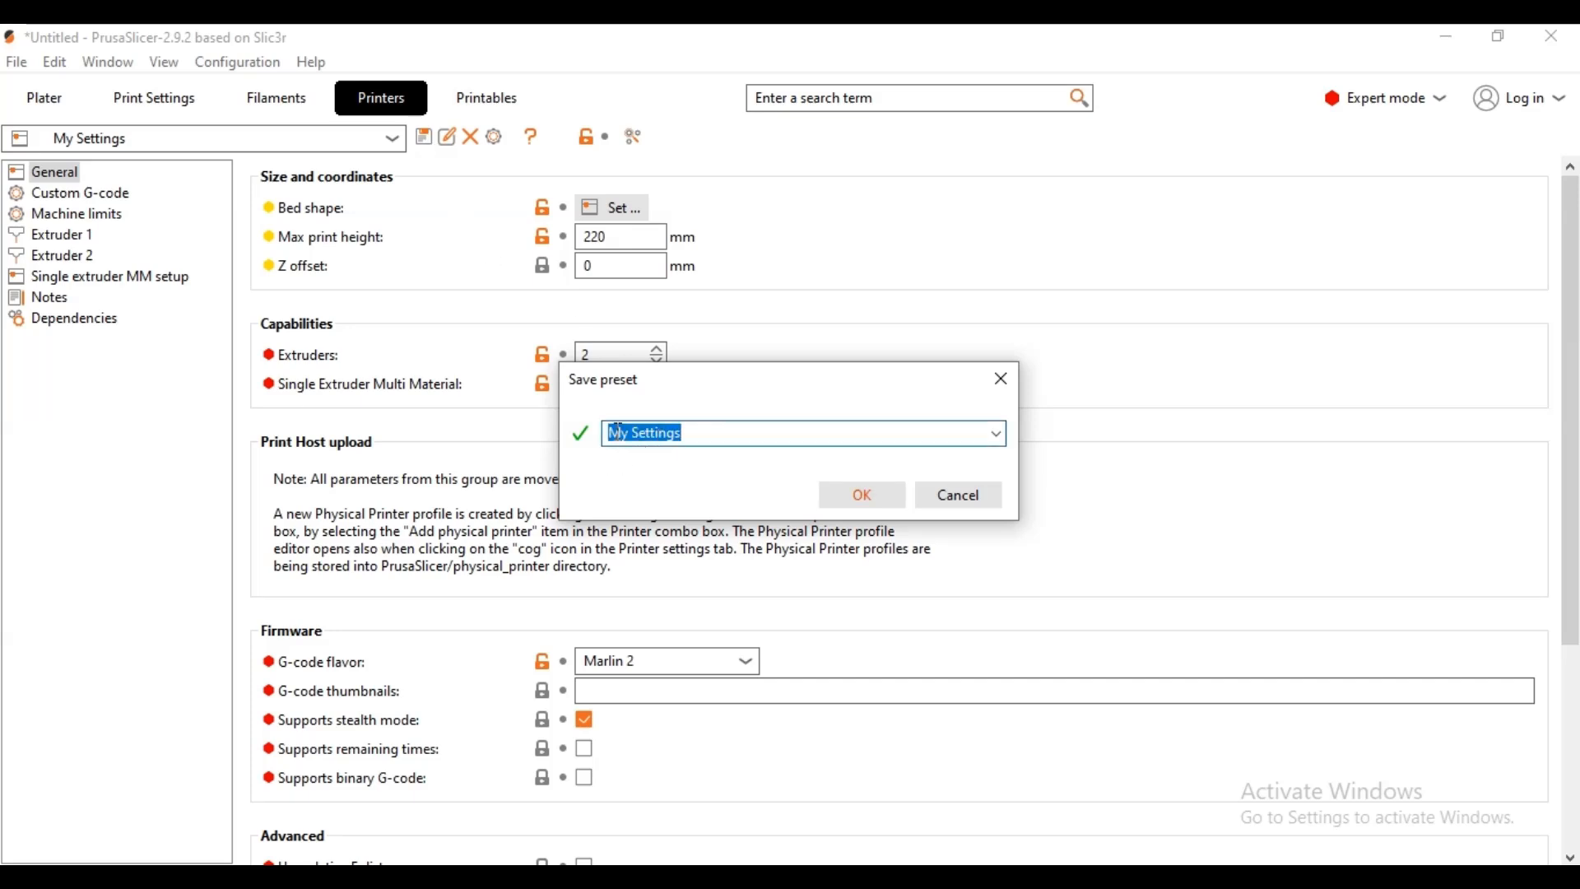
text(ubuntu)
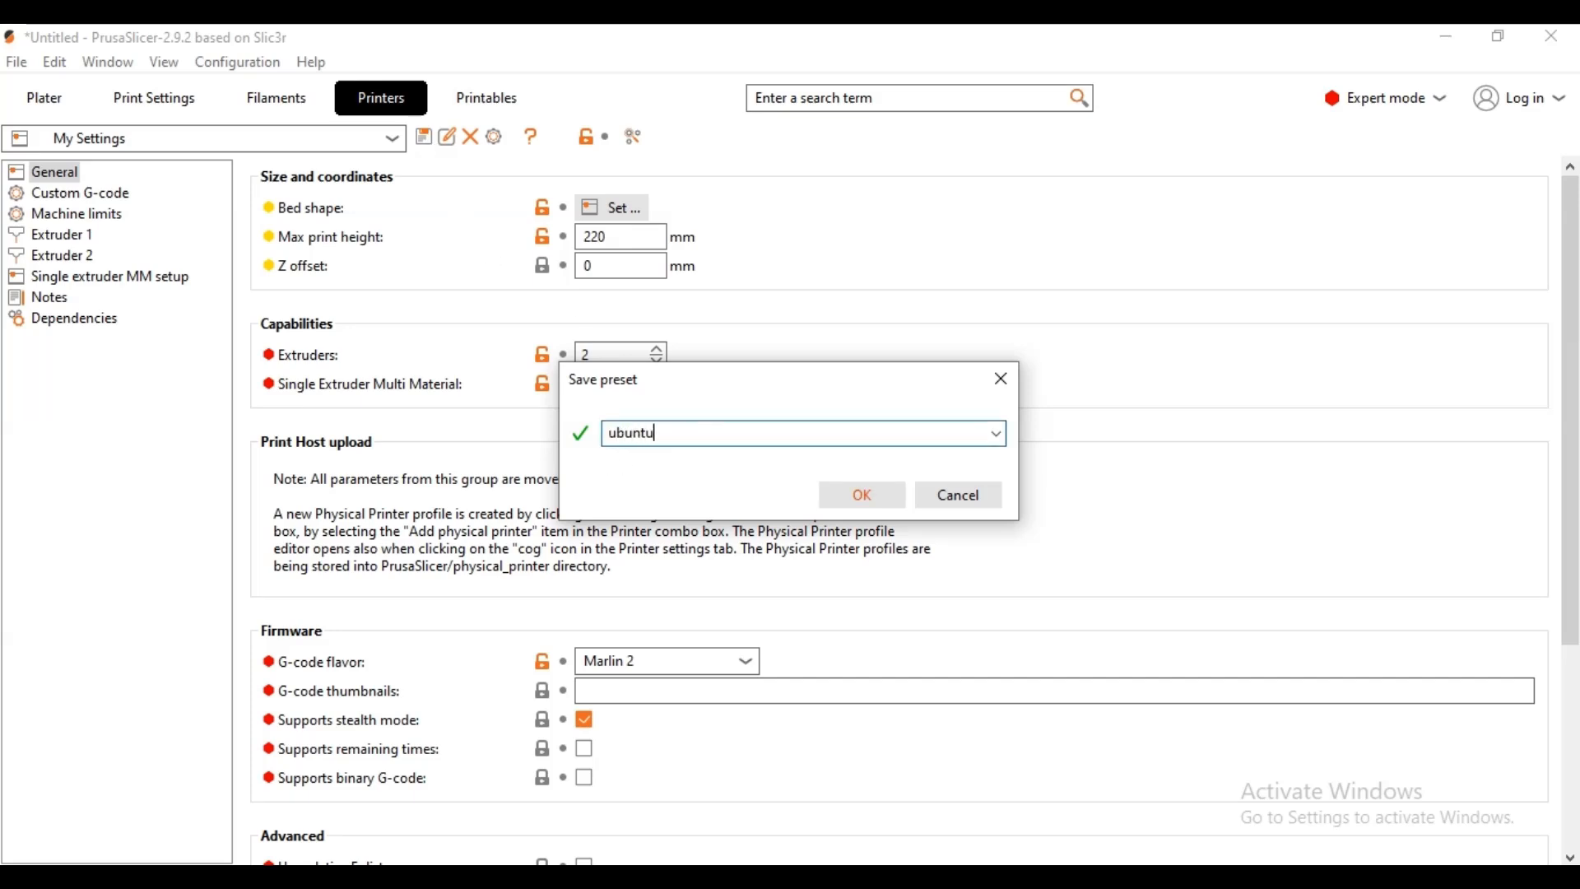
text( tiny)
key(Return)
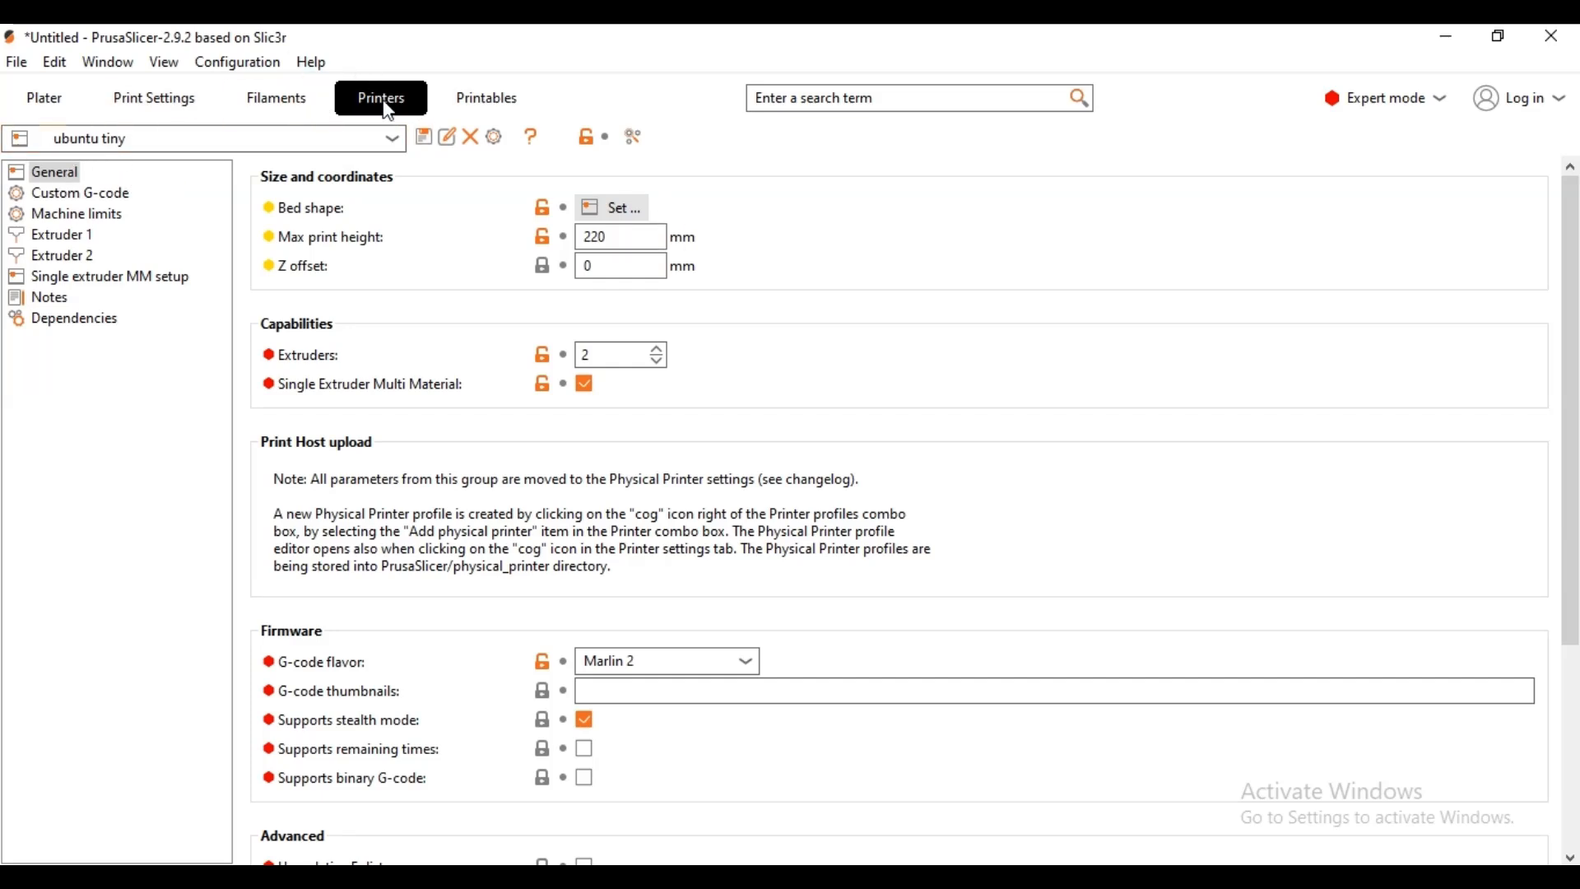
- Clear all the default start G-code from the printer's custom G-code settings
click(84, 194)
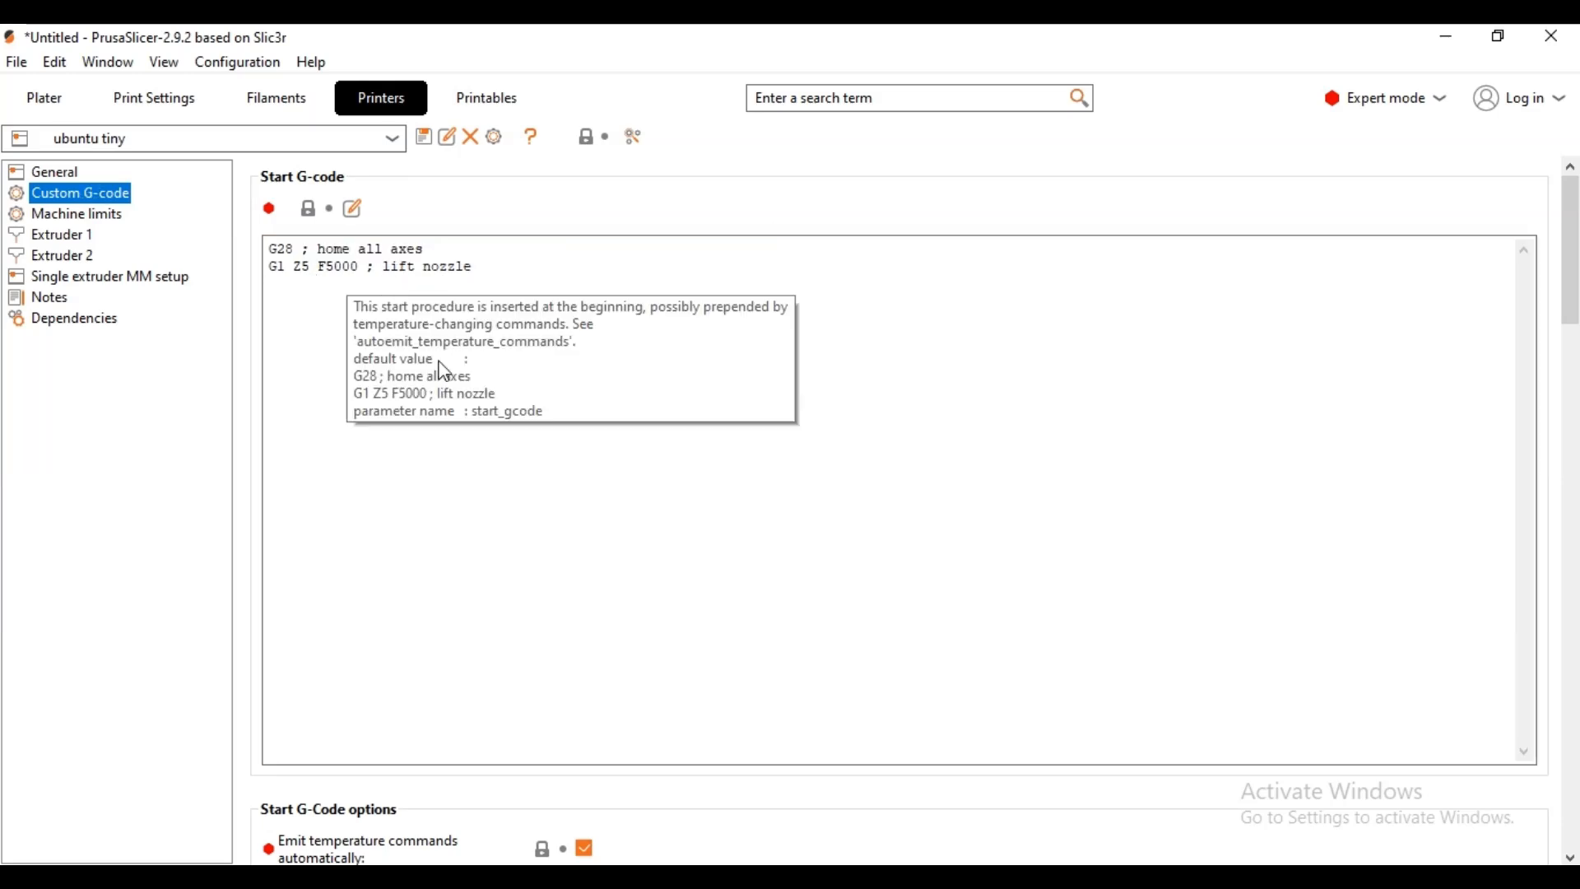
click(501, 294)
key(ctrl+a)
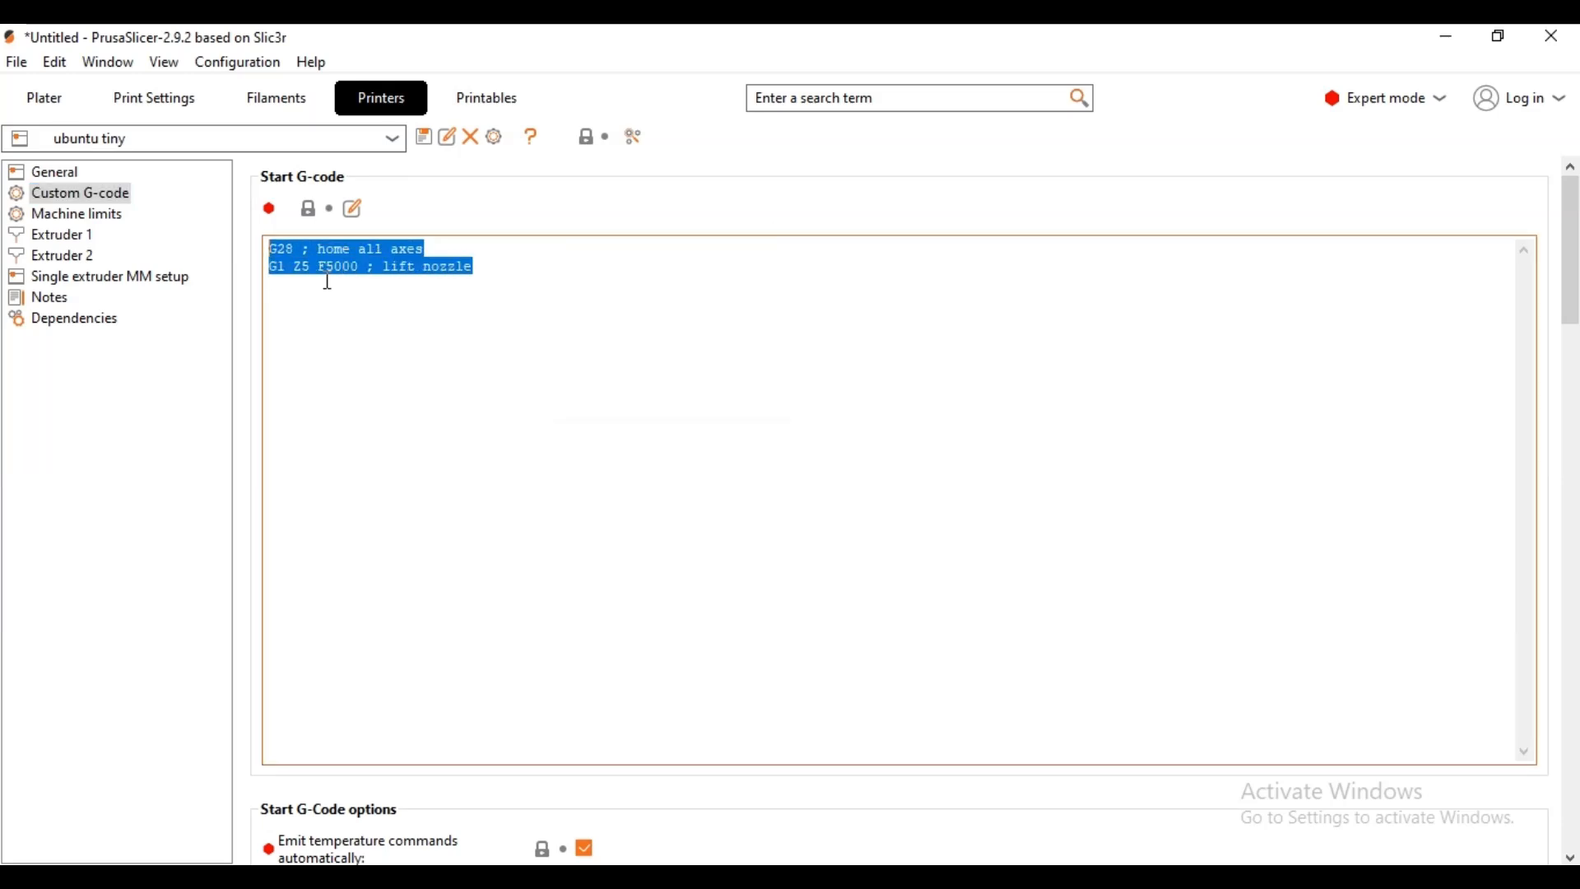
key(Delete)
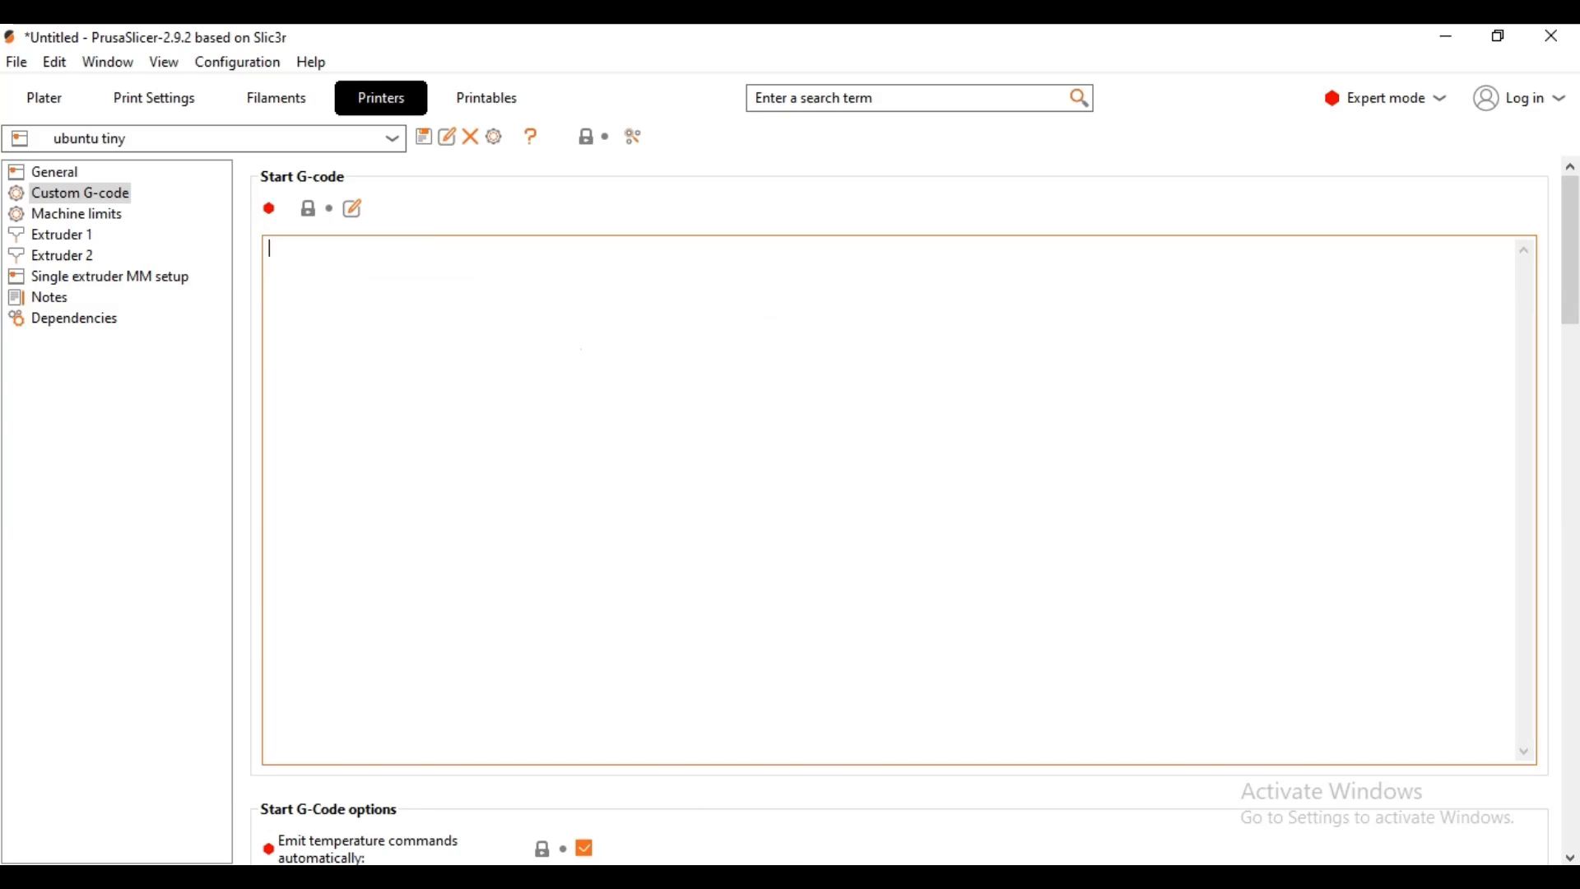
- Switch to the Notepad file ubuntu tiny custom codes and copy the start G-code block from the M104 line through the final X246 wipe move
click(758, 881)
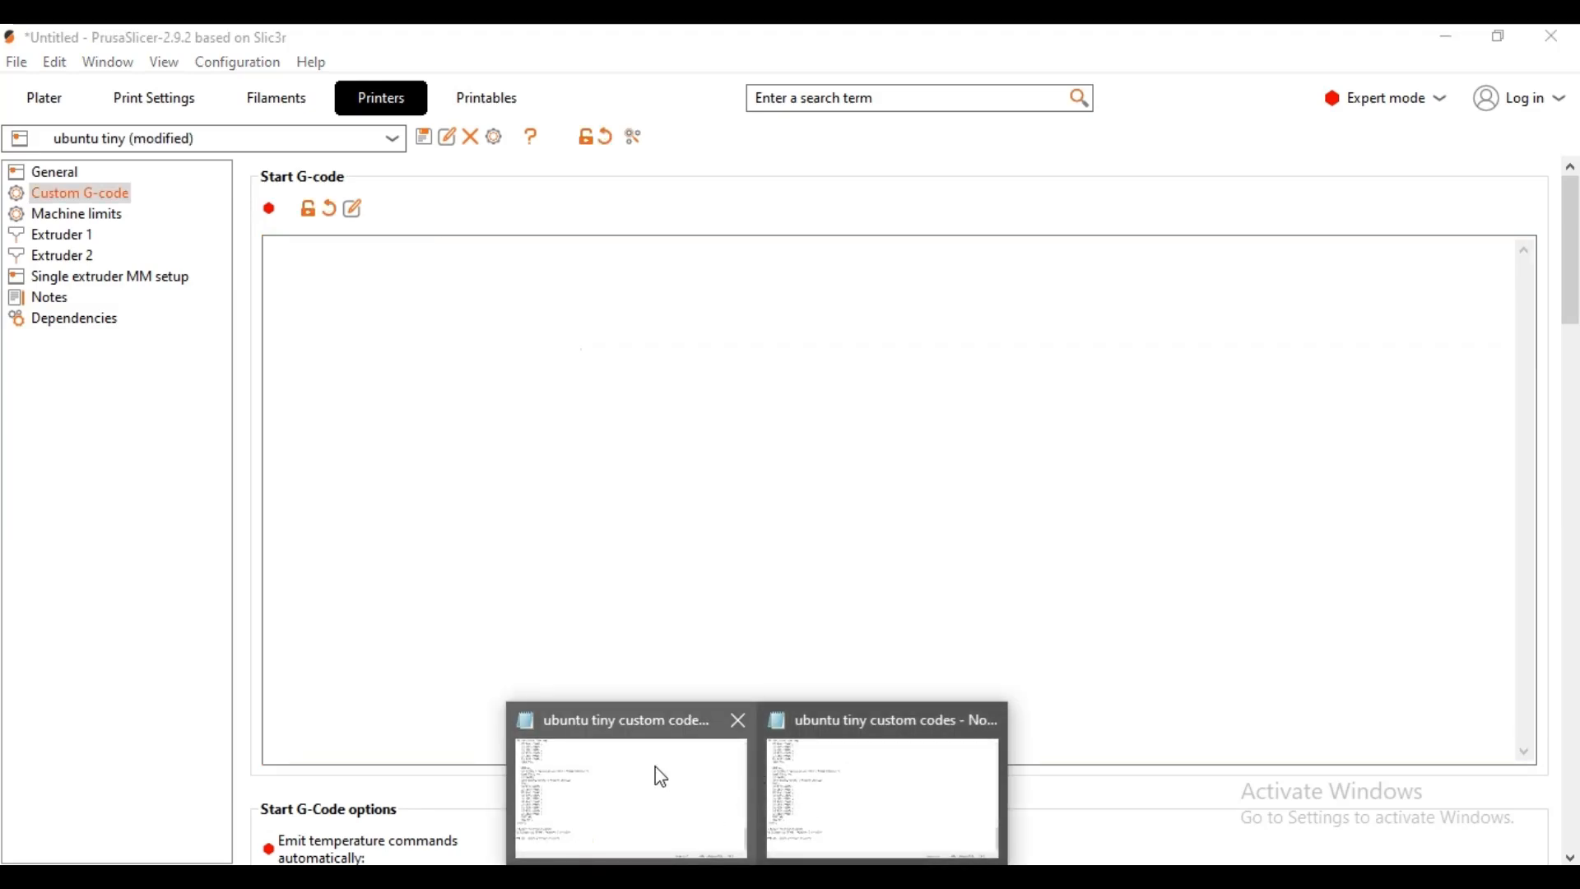
click(662, 777)
scroll(257, 247, up, 15)
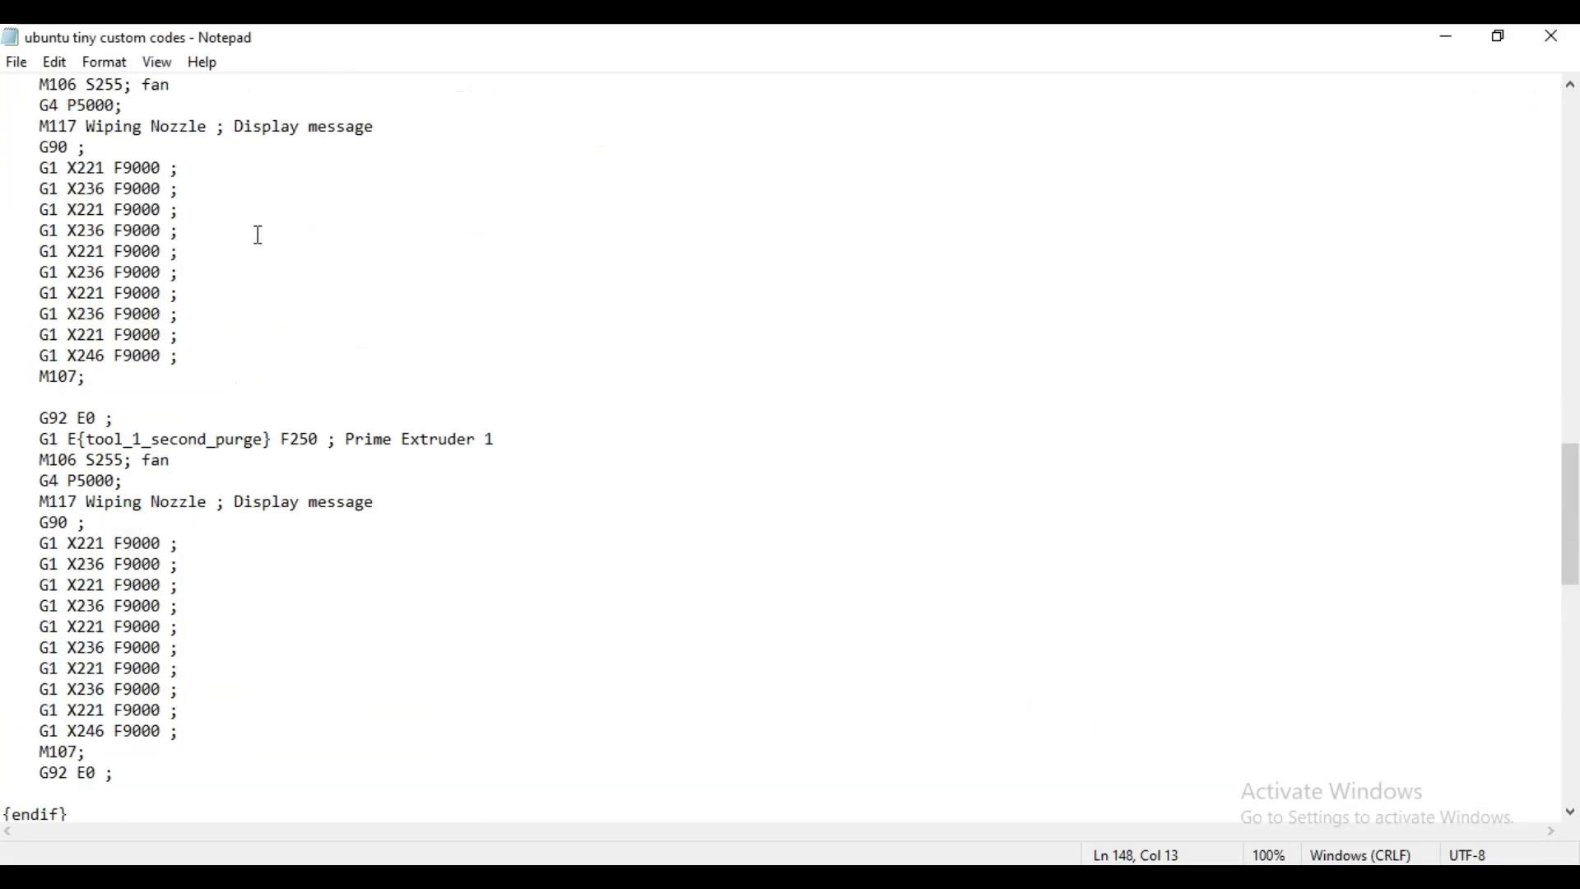
scroll(258, 235, up, 20)
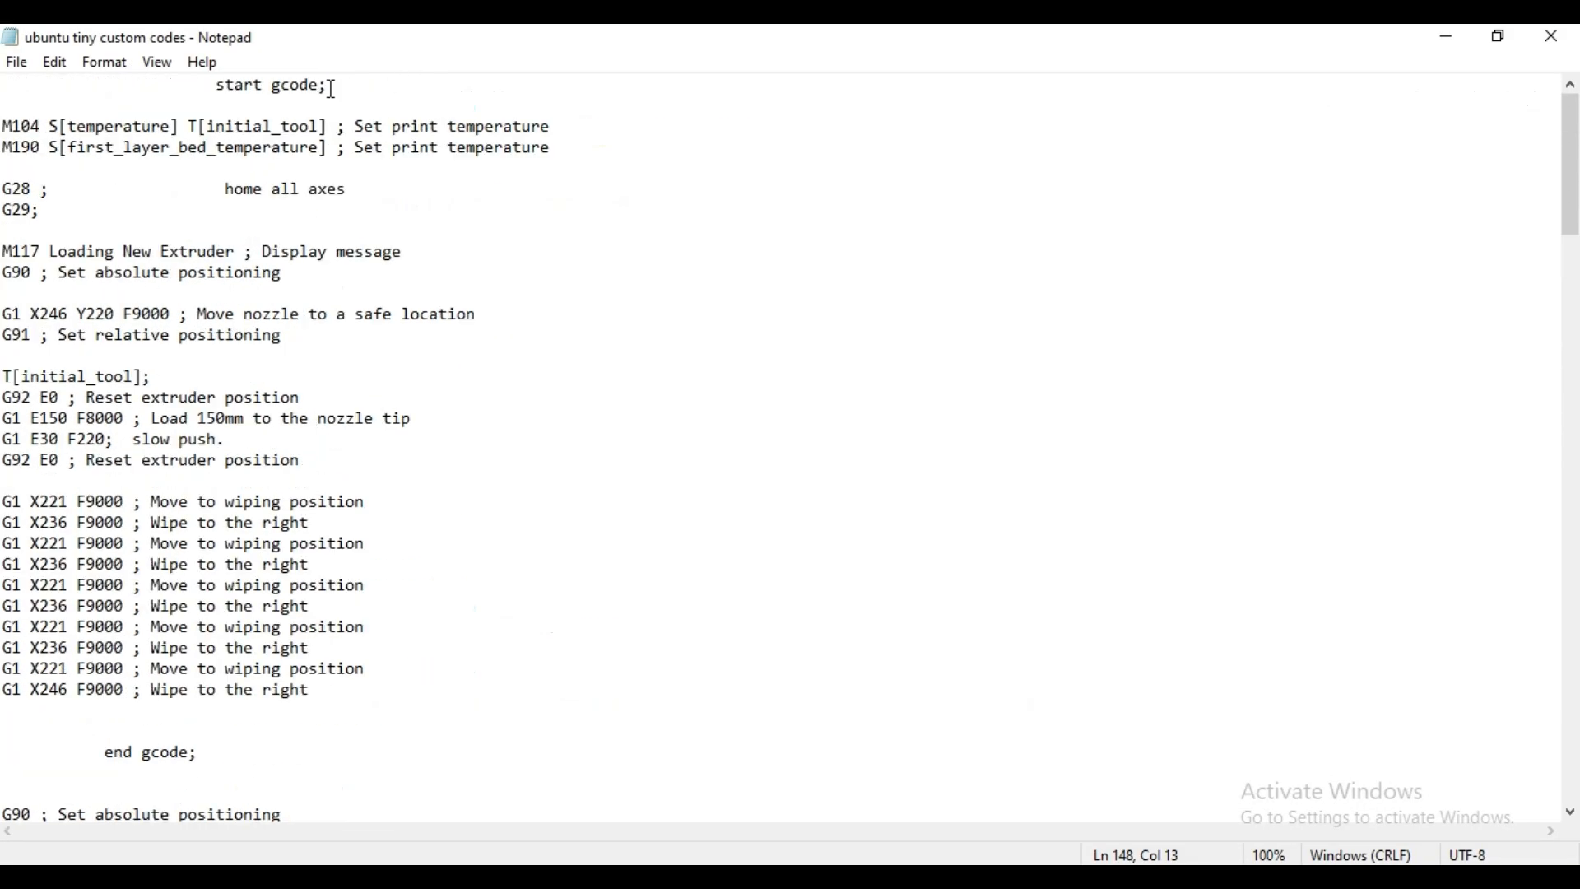
drag(332, 88, 206, 86)
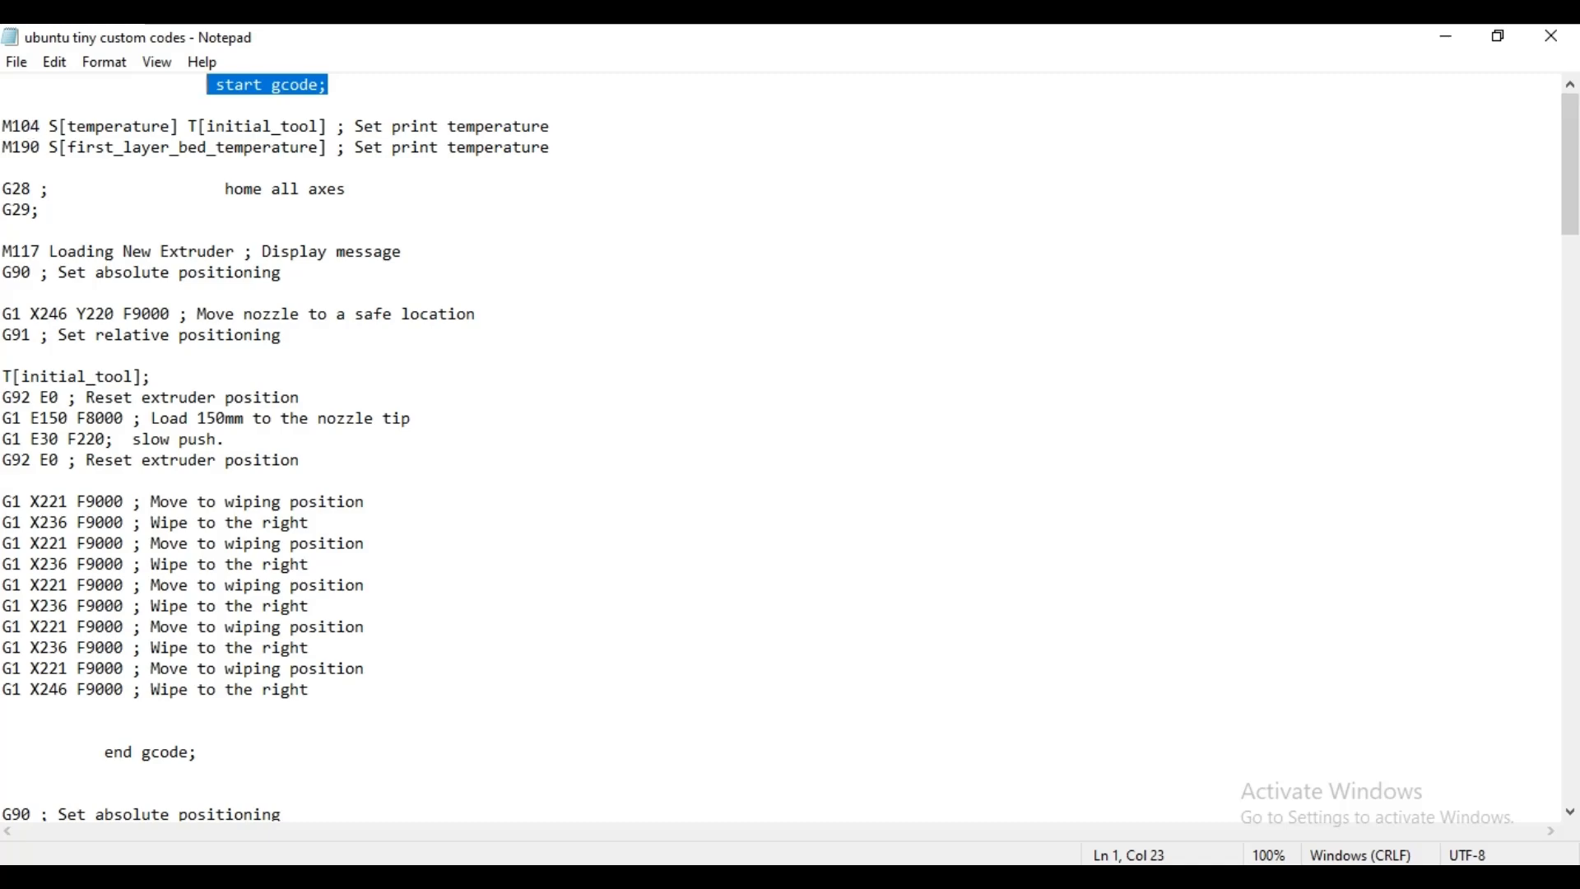
click(11, 127)
drag(3, 126, 321, 388)
scroll(197, 263, down, 5)
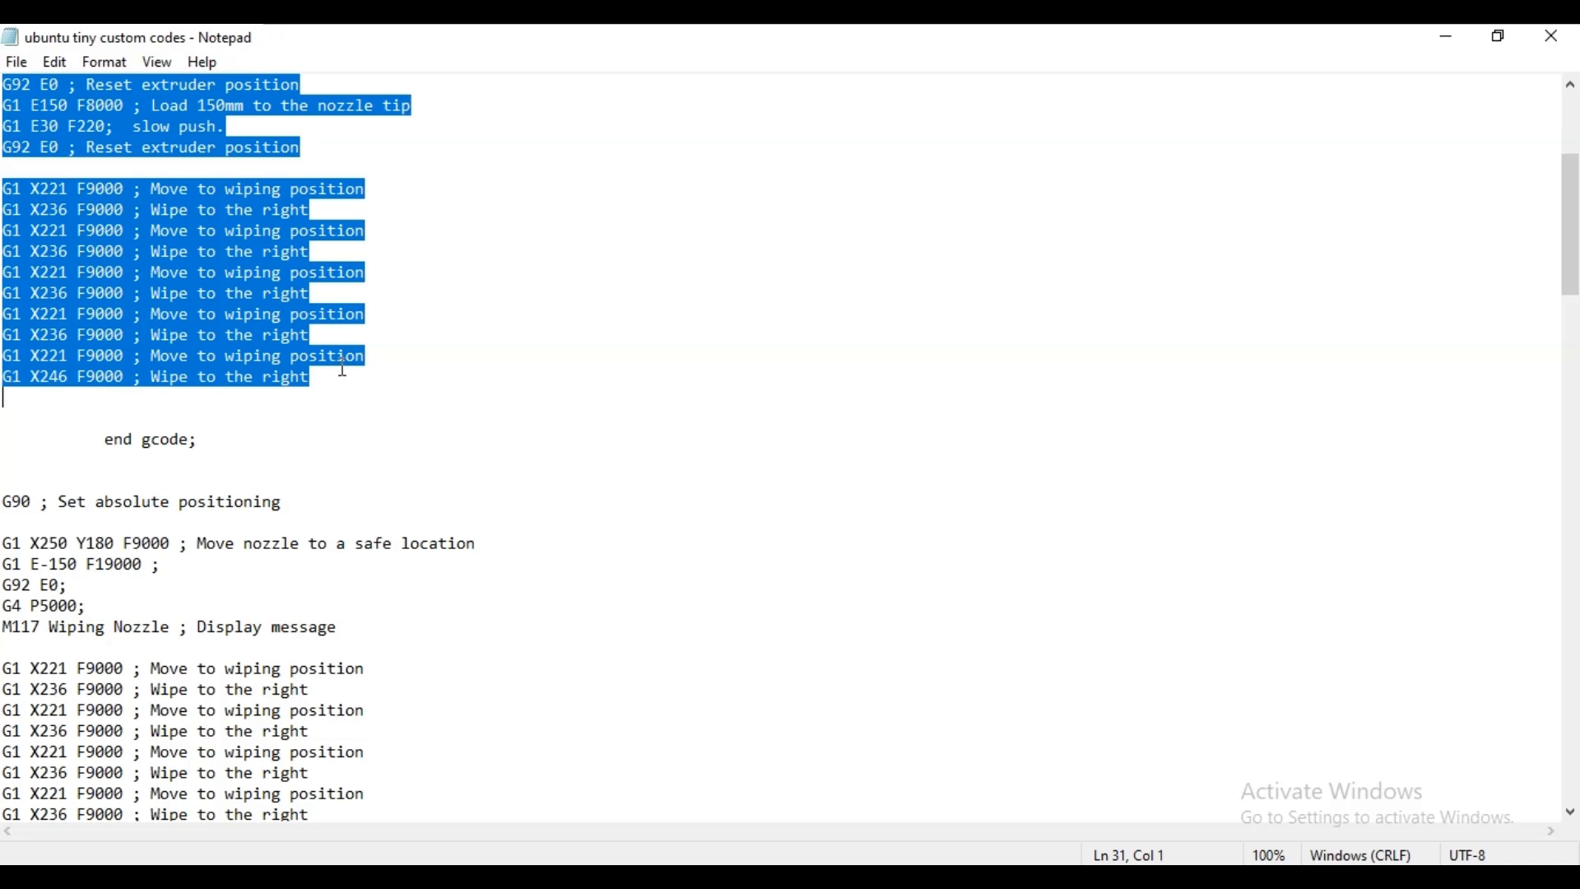
- Switch back to PrusaSlicer, paste the copied block into the empty Start G-code, and look over the pasted code
key(alt+Tab)
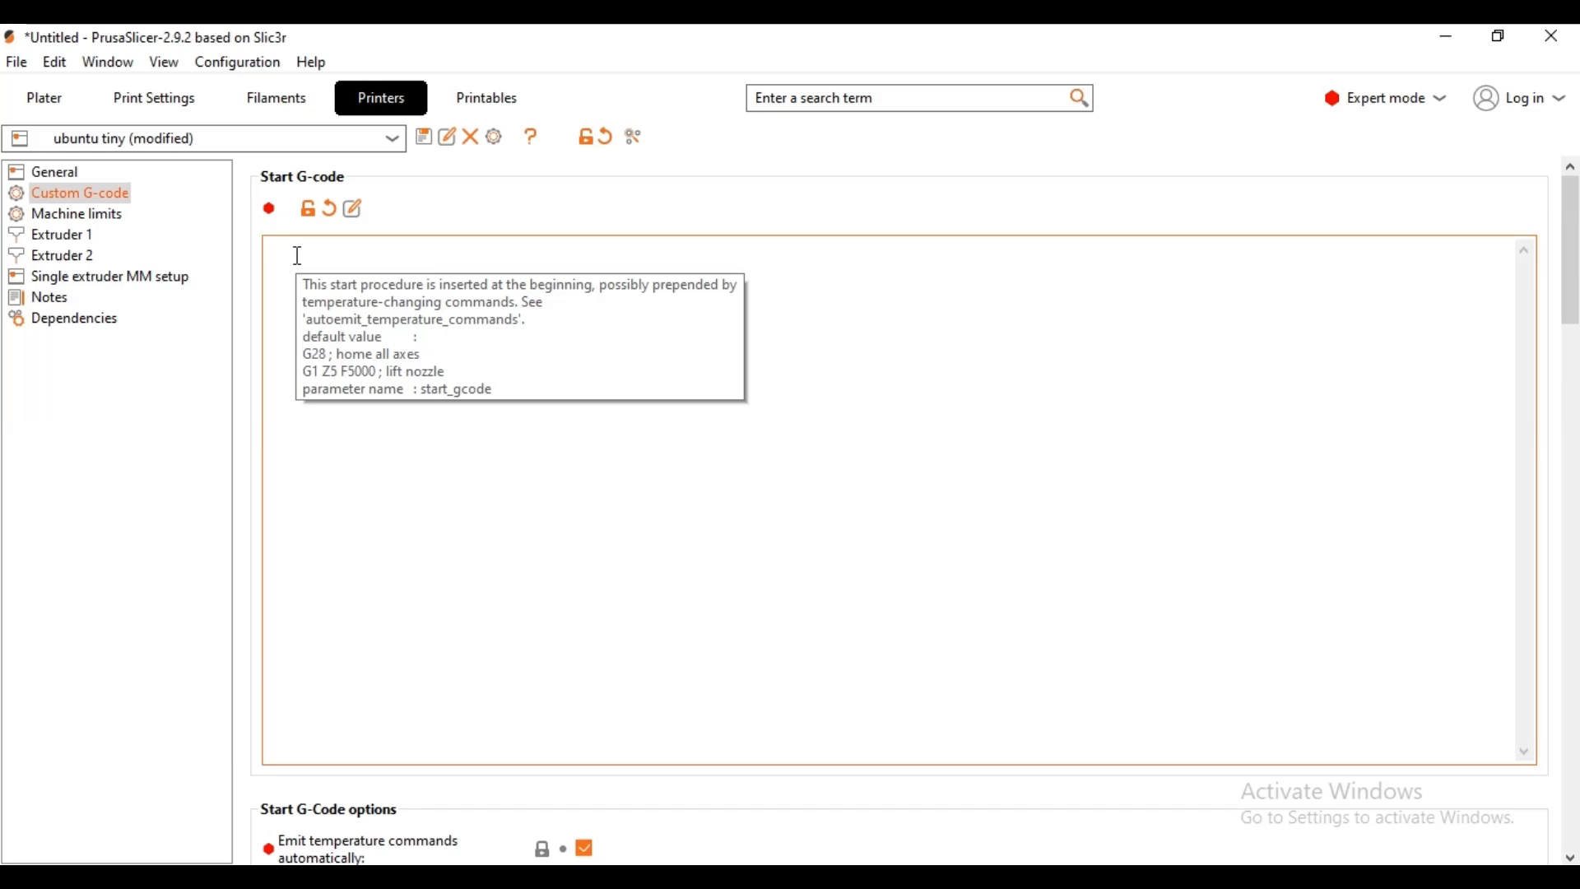
key(ctrl+v)
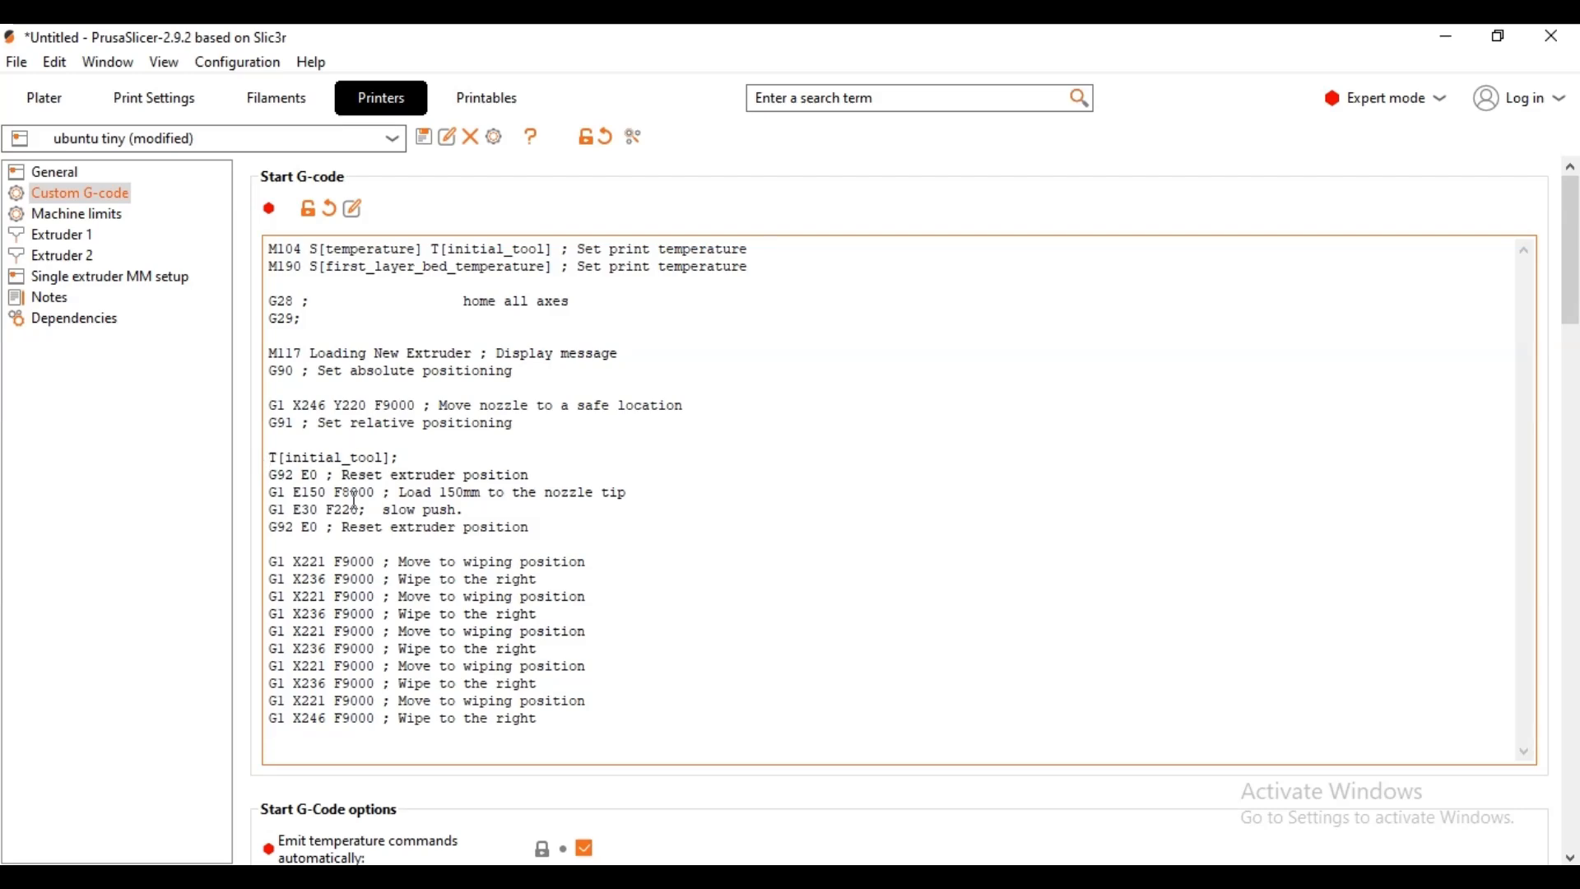
scroll(245, 504, down, 1)
scroll(244, 501, down, 1)
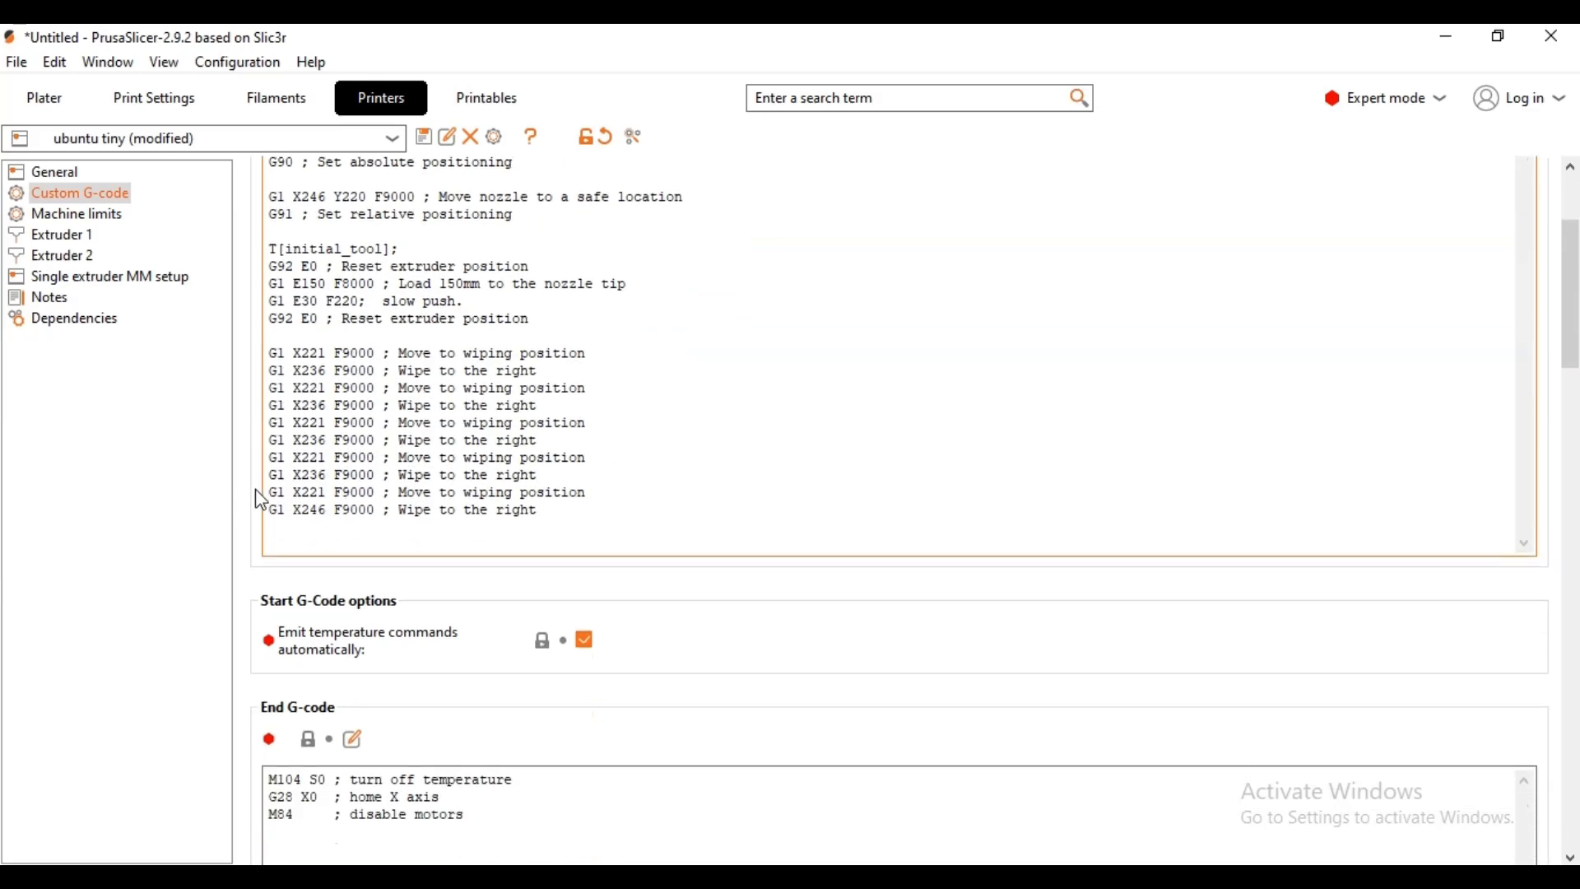
scroll(255, 468, up, 1)
scroll(258, 468, down, 6)
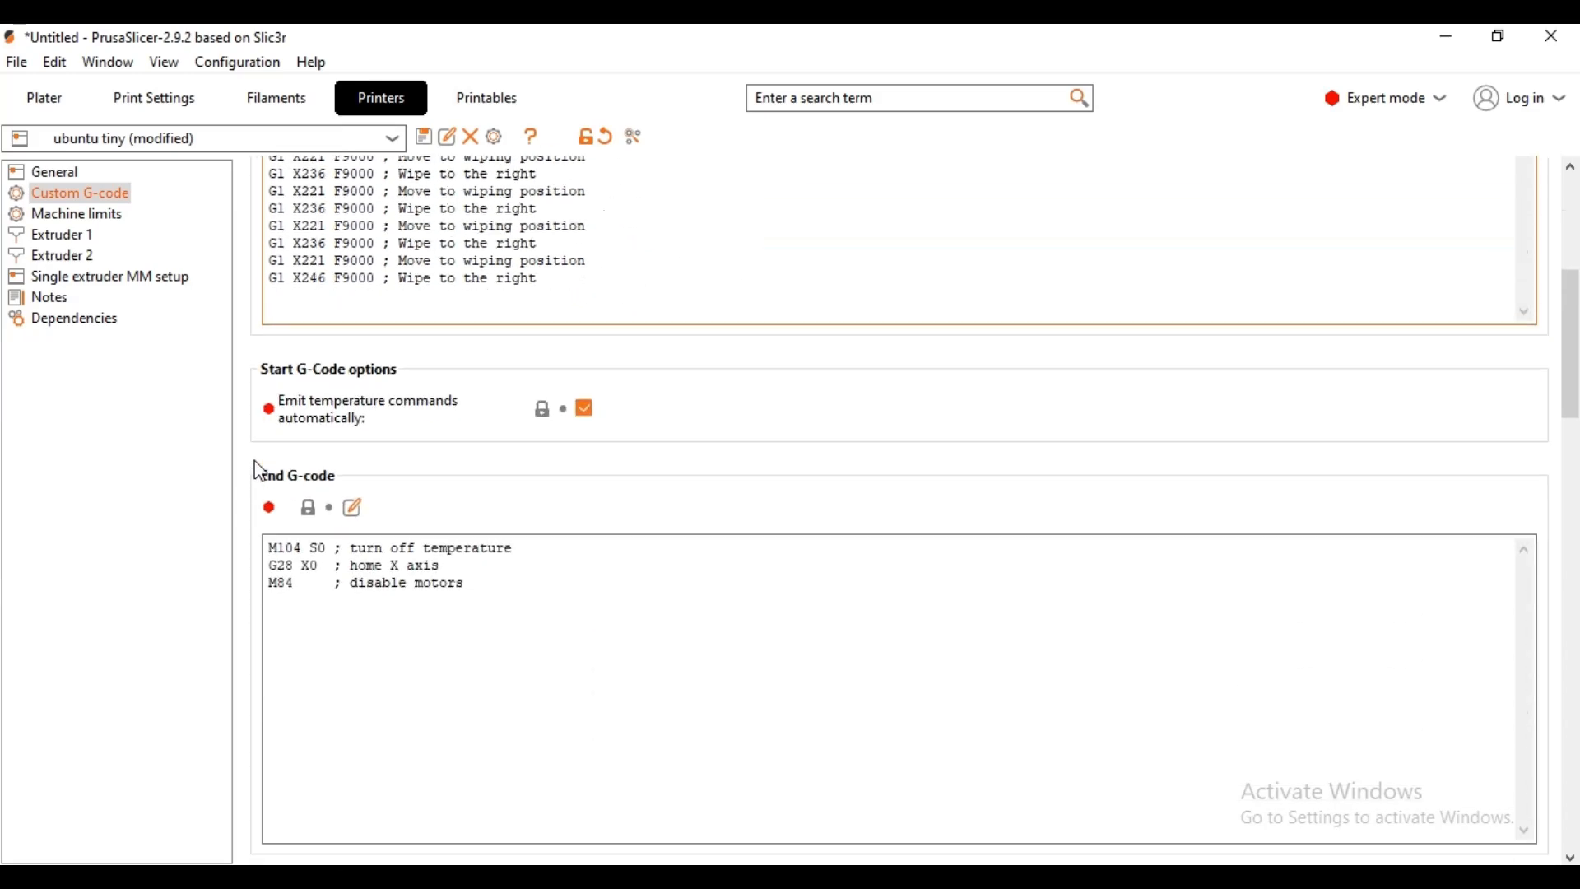
scroll(257, 469, up, 5)
scroll(262, 468, up, 2)
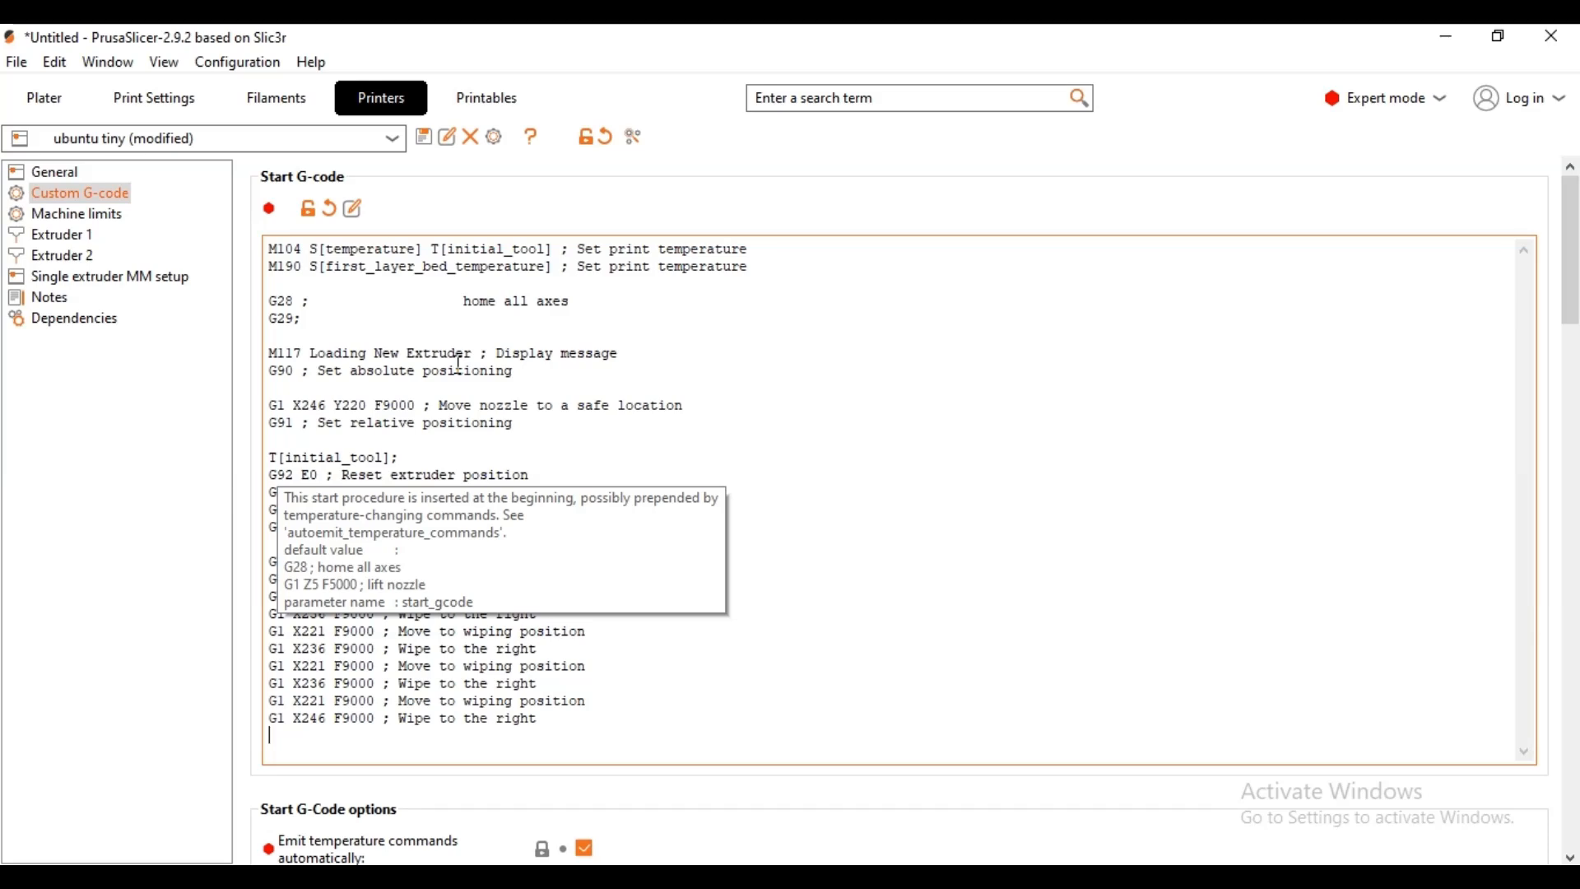
- Clear the three default lines from the printer's End G-code
scroll(309, 856, down, 5)
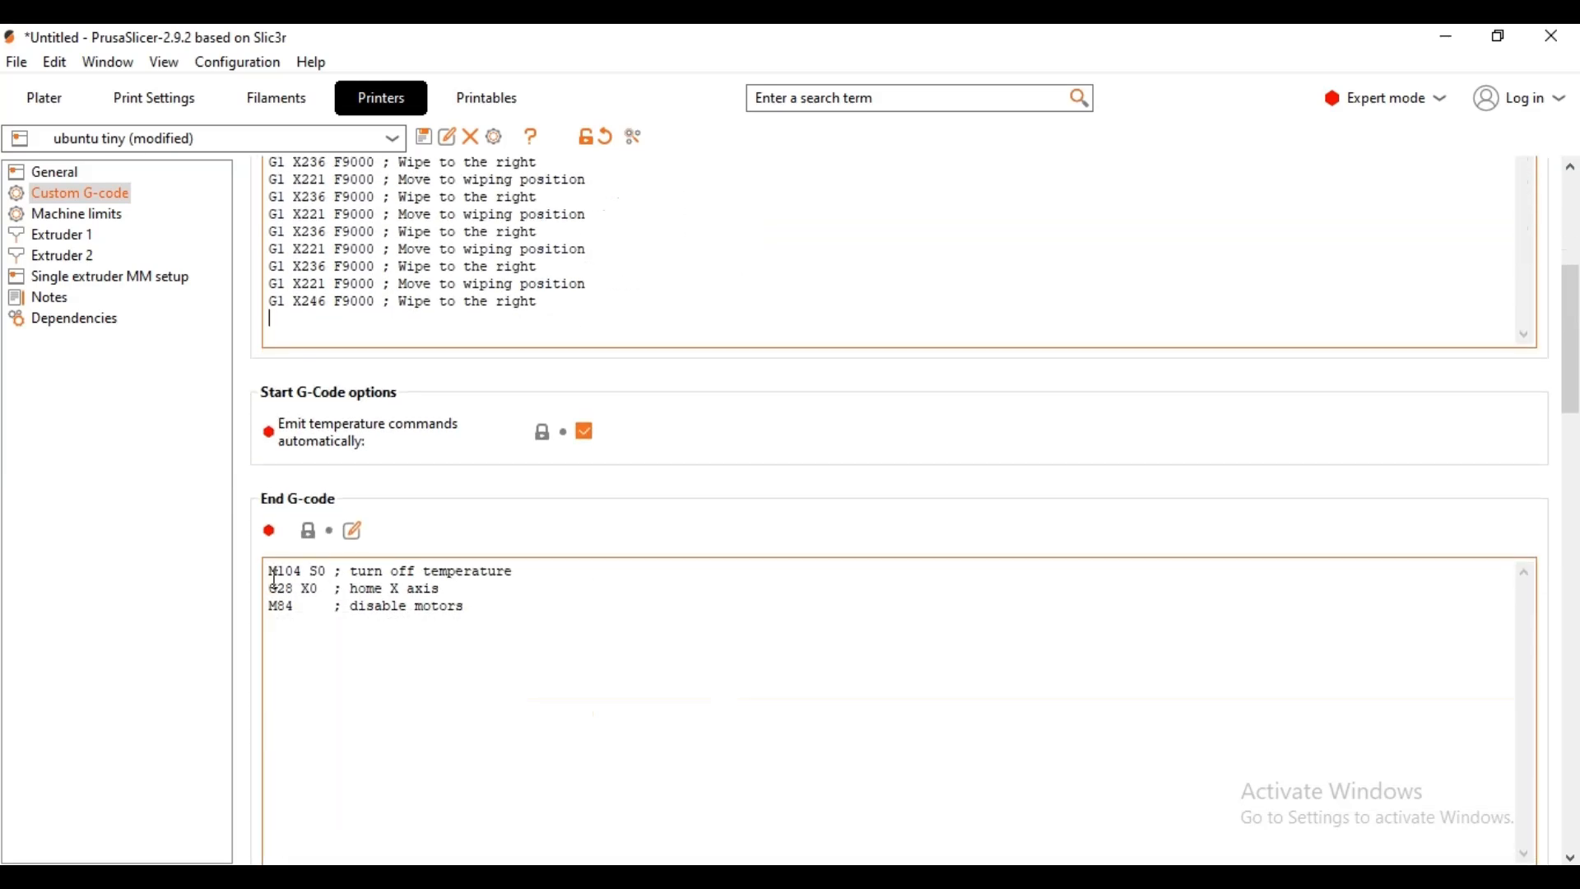
scroll(256, 623, down, 1)
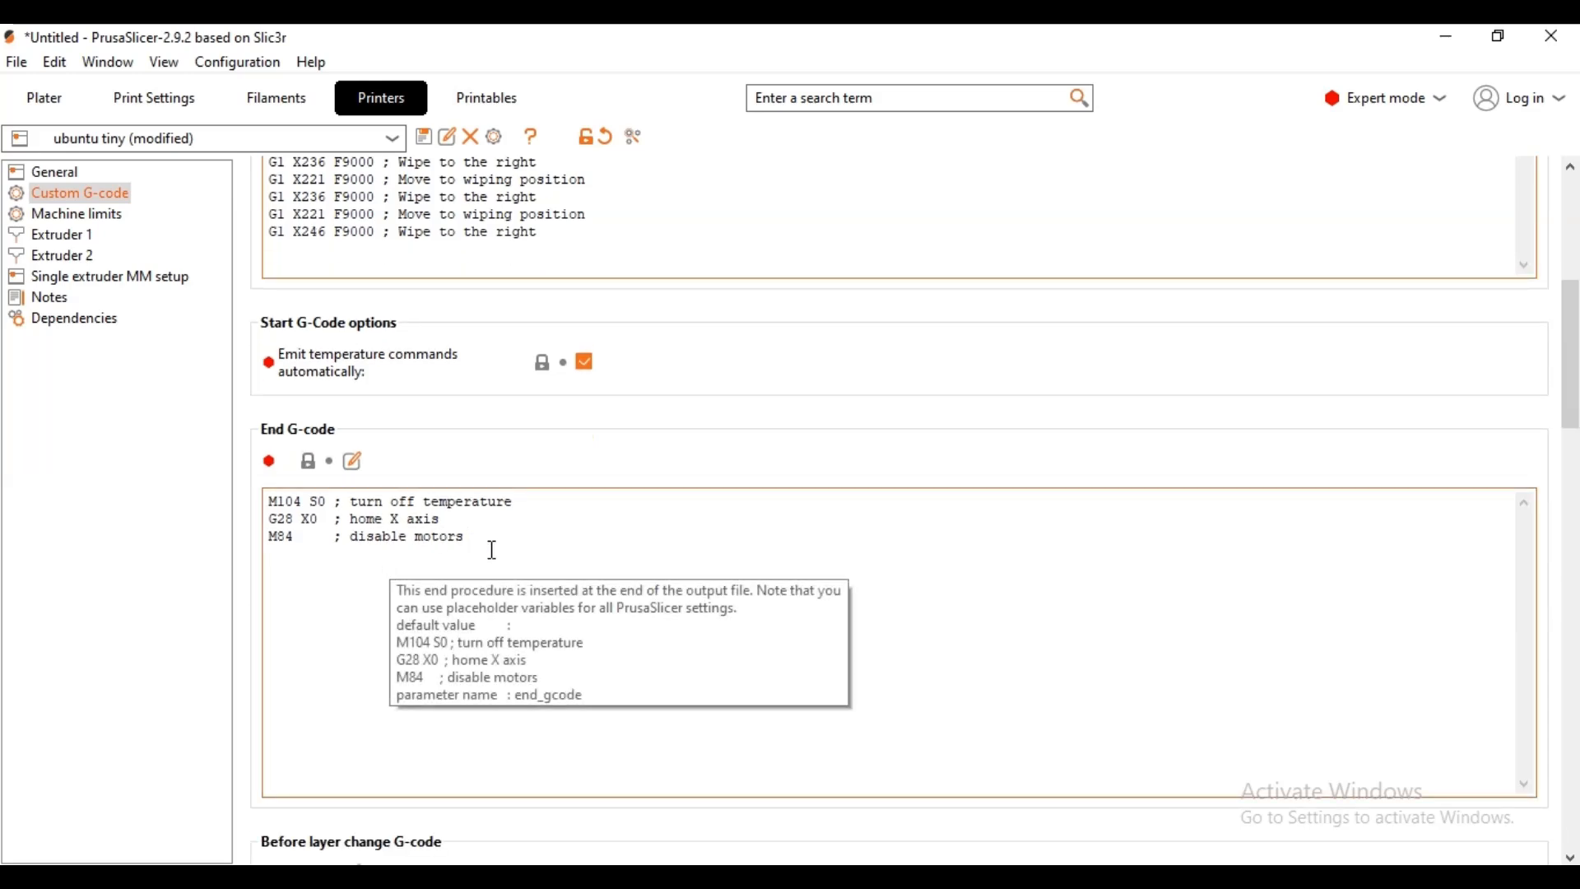
drag(469, 539, 229, 501)
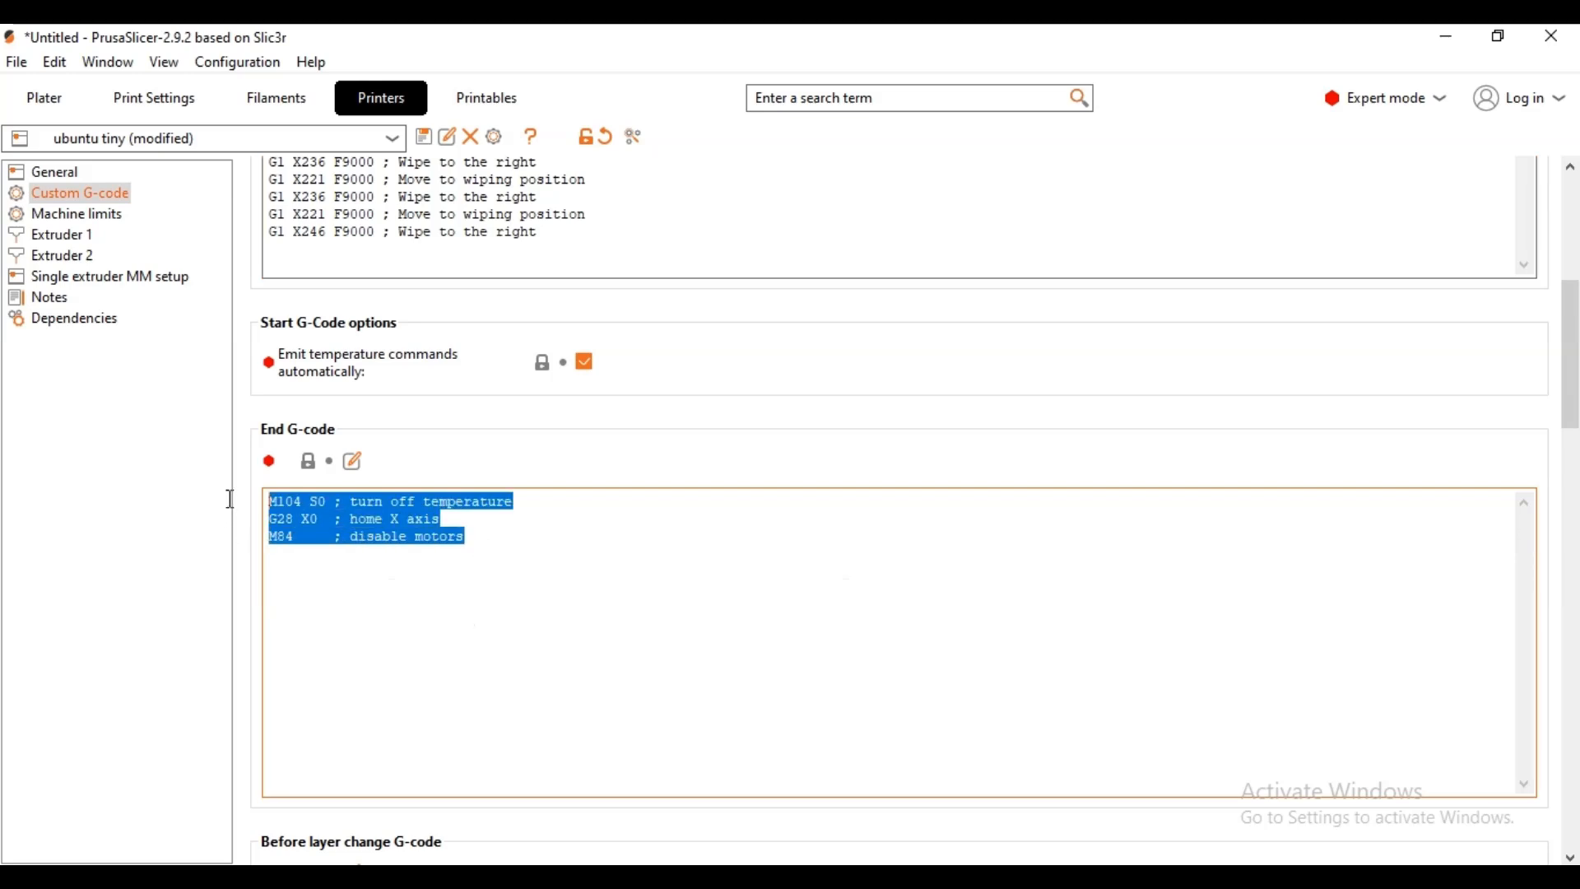
key(Delete)
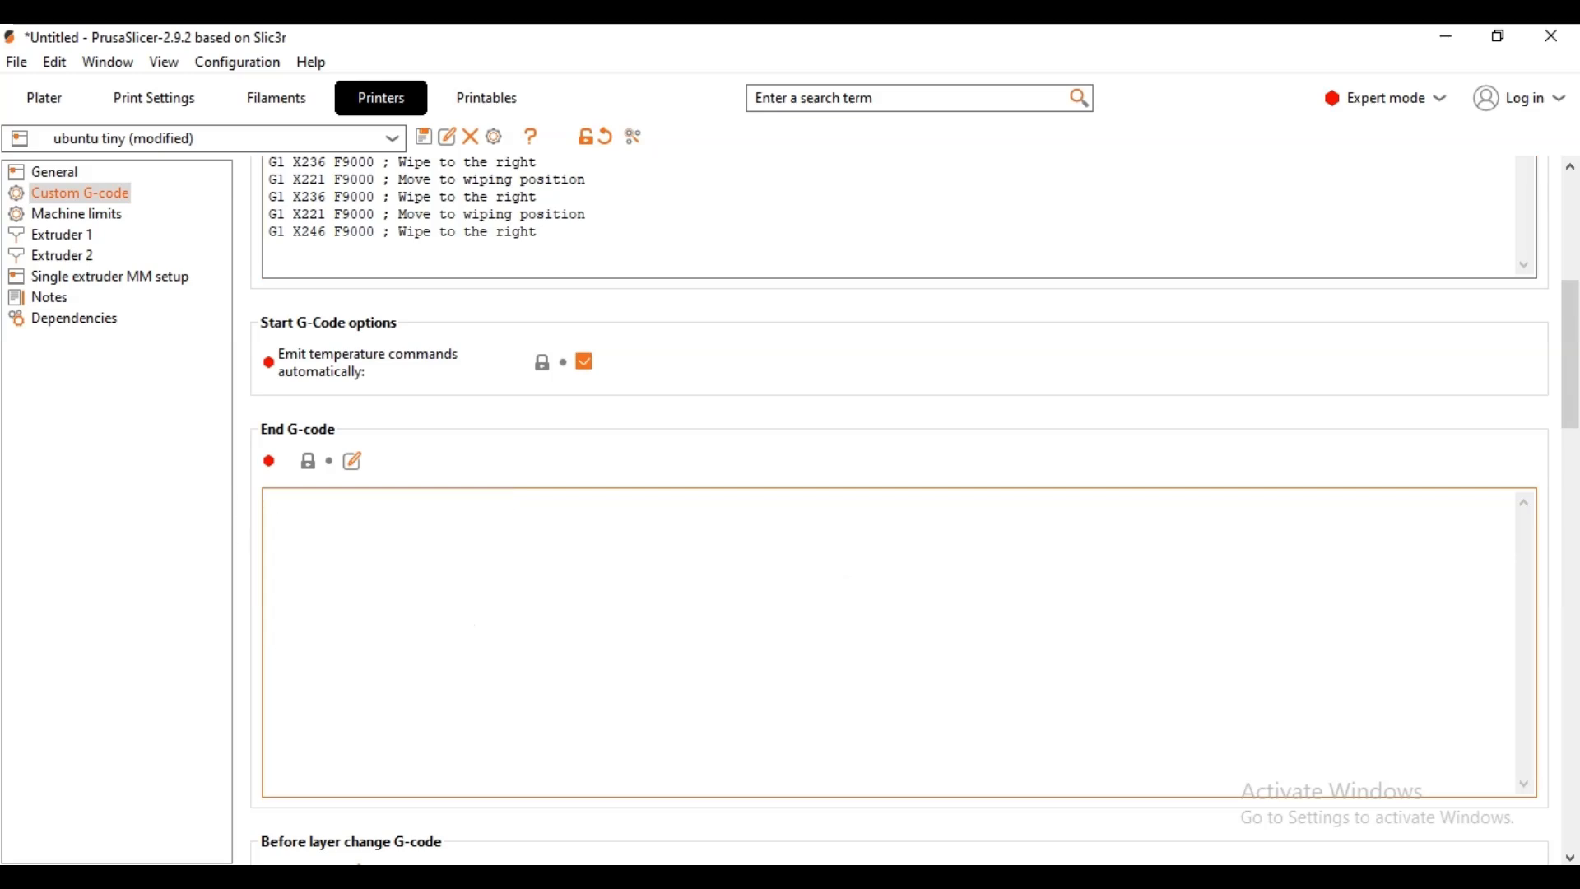
- Switch to the Notepad code file and copy the end G-code block from G90 through the M84 disable motors line
mouse_move(754, 876)
click(617, 769)
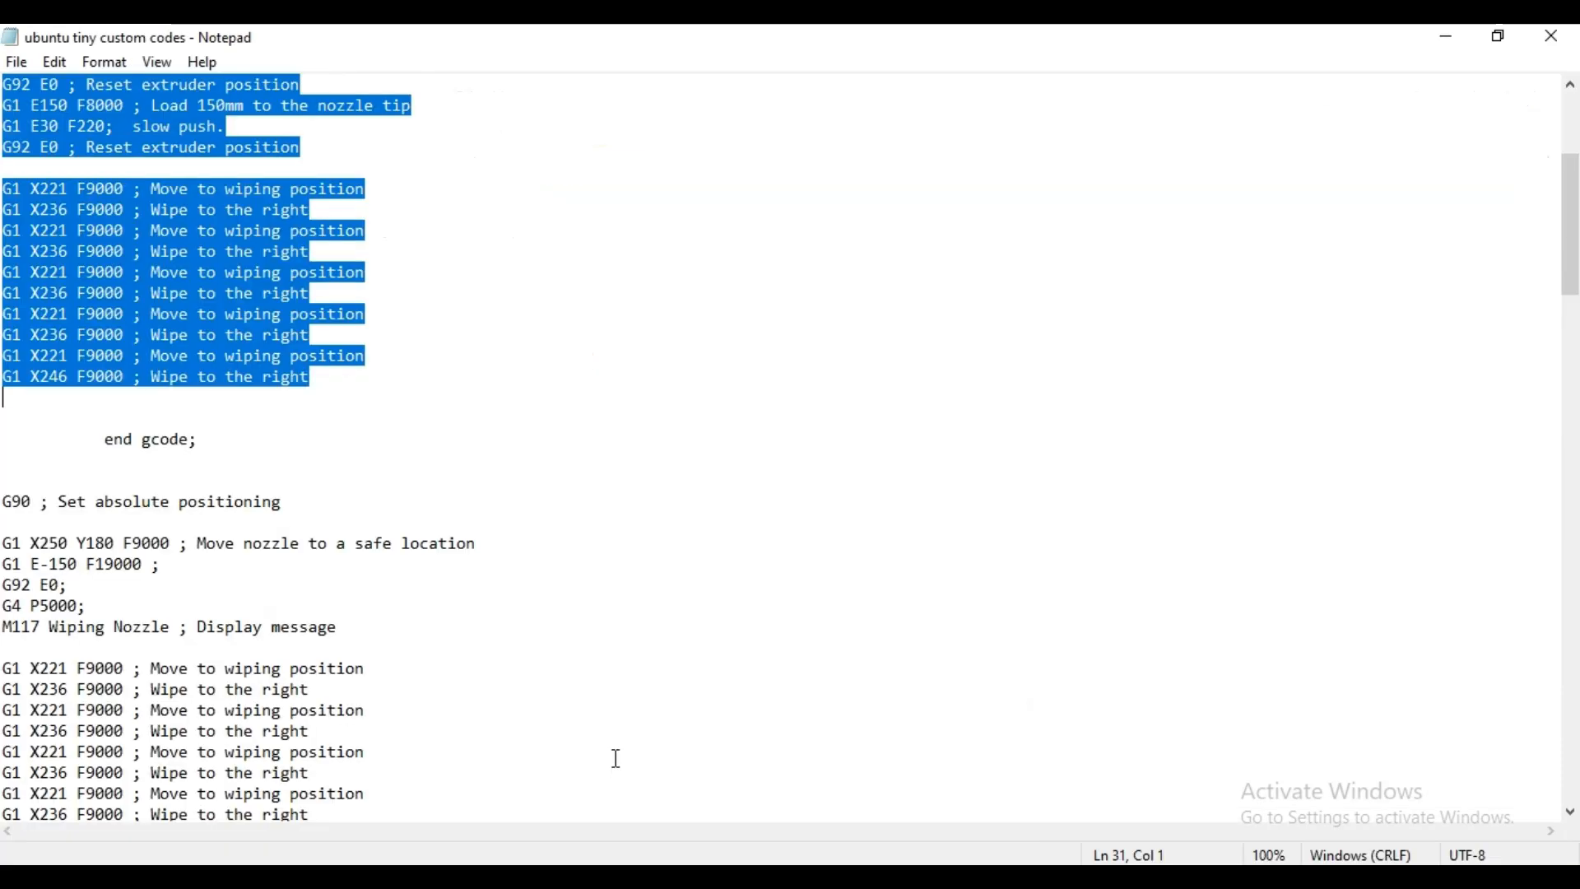
scroll(159, 253, down, 2)
scroll(143, 231, up, 1)
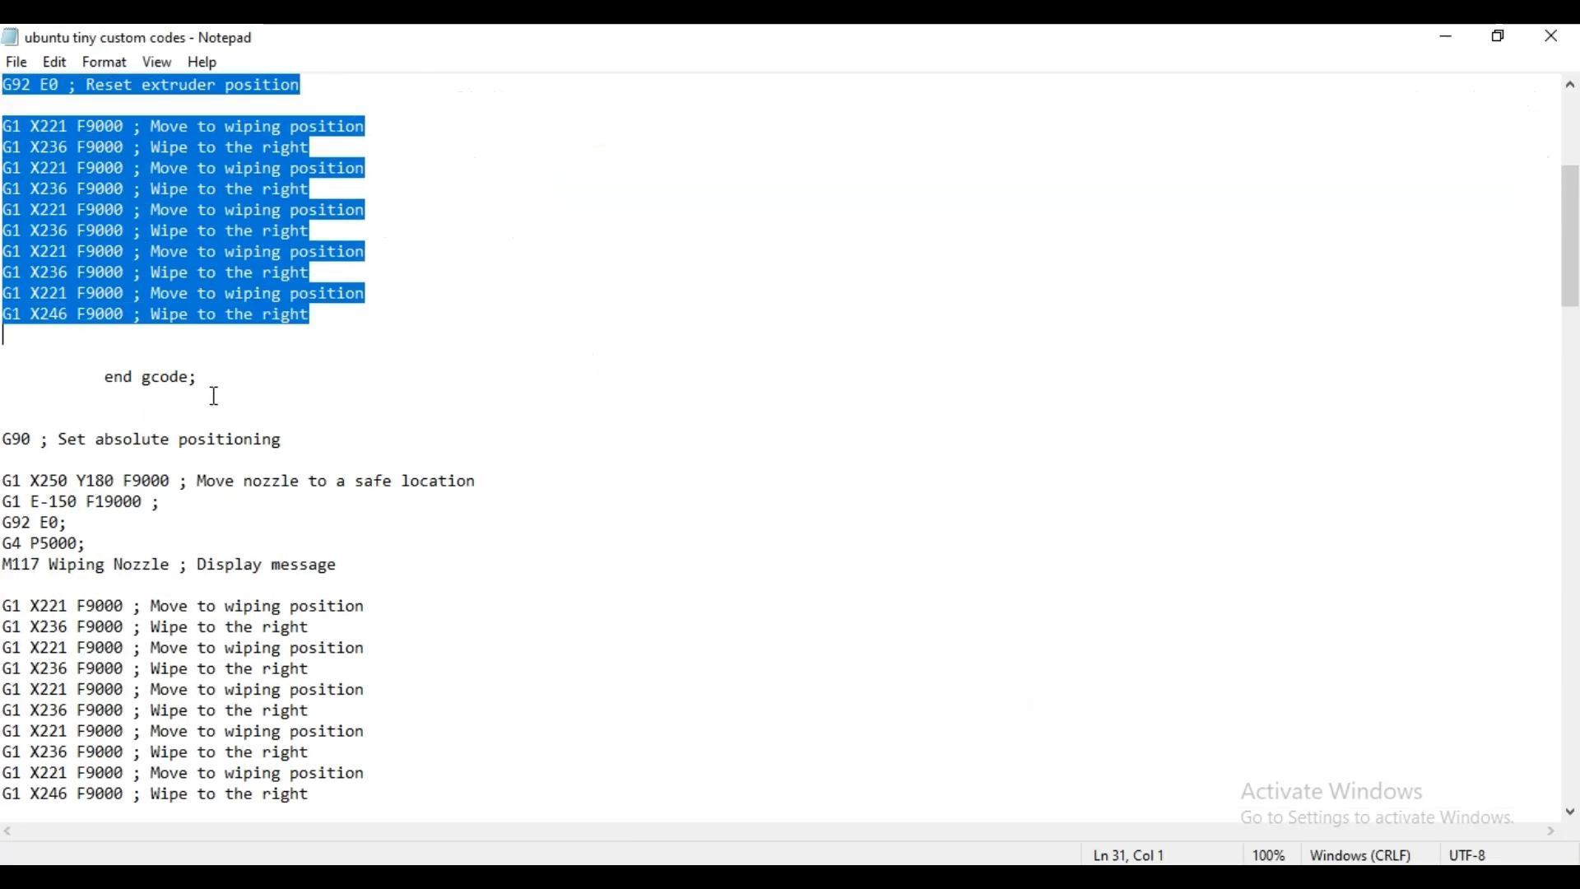
drag(199, 377, 83, 395)
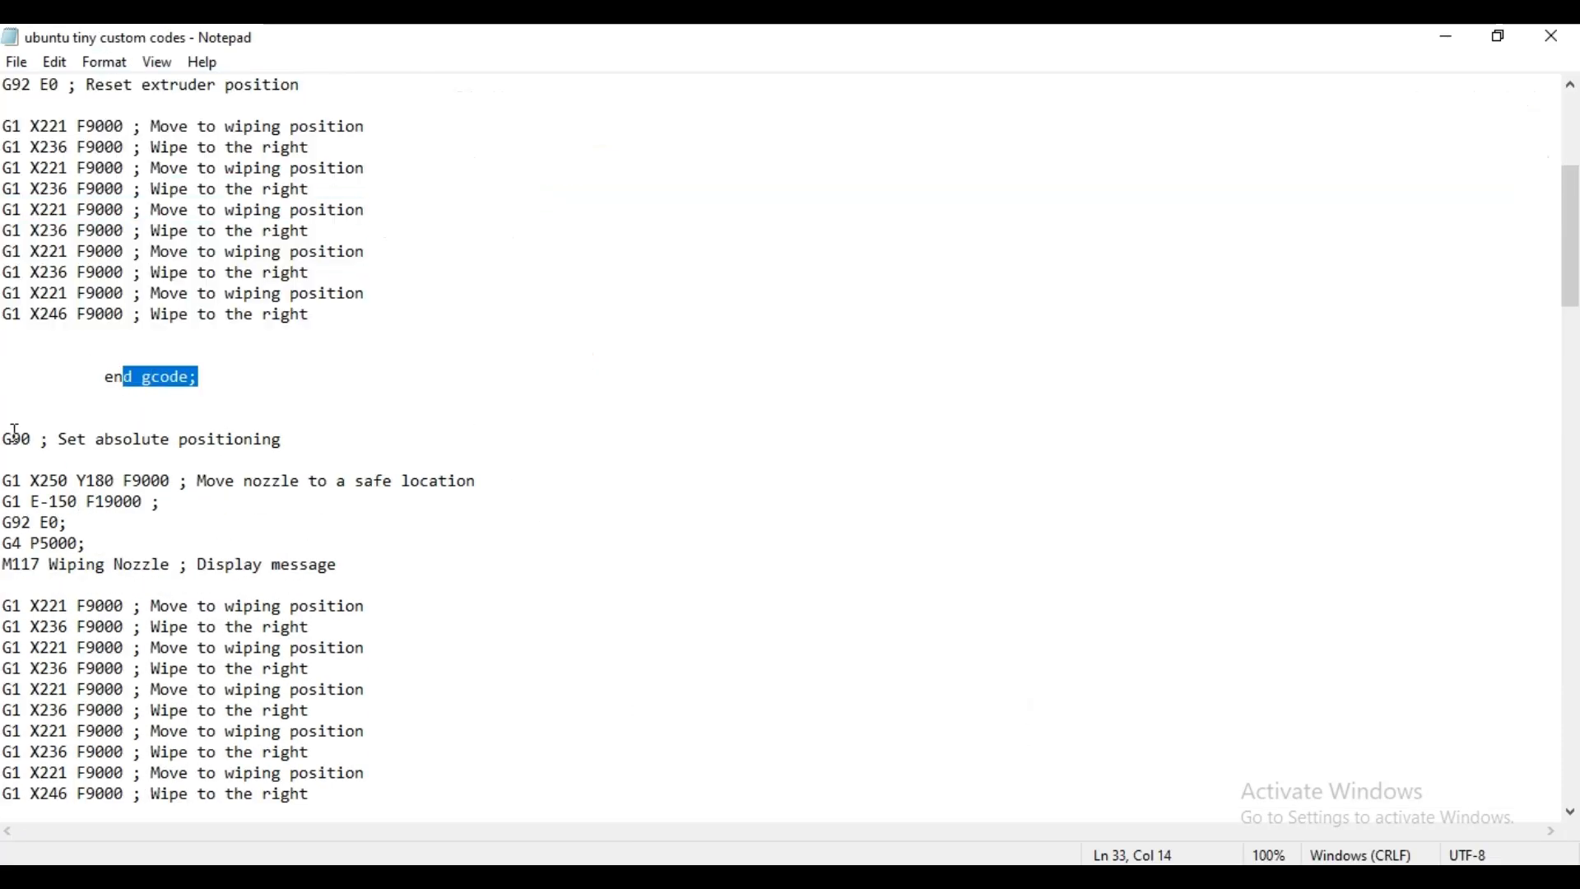
drag(4, 439, 251, 508)
key(ctrl+c)
scroll(103, 501, down, 4)
scroll(99, 501, down, 2)
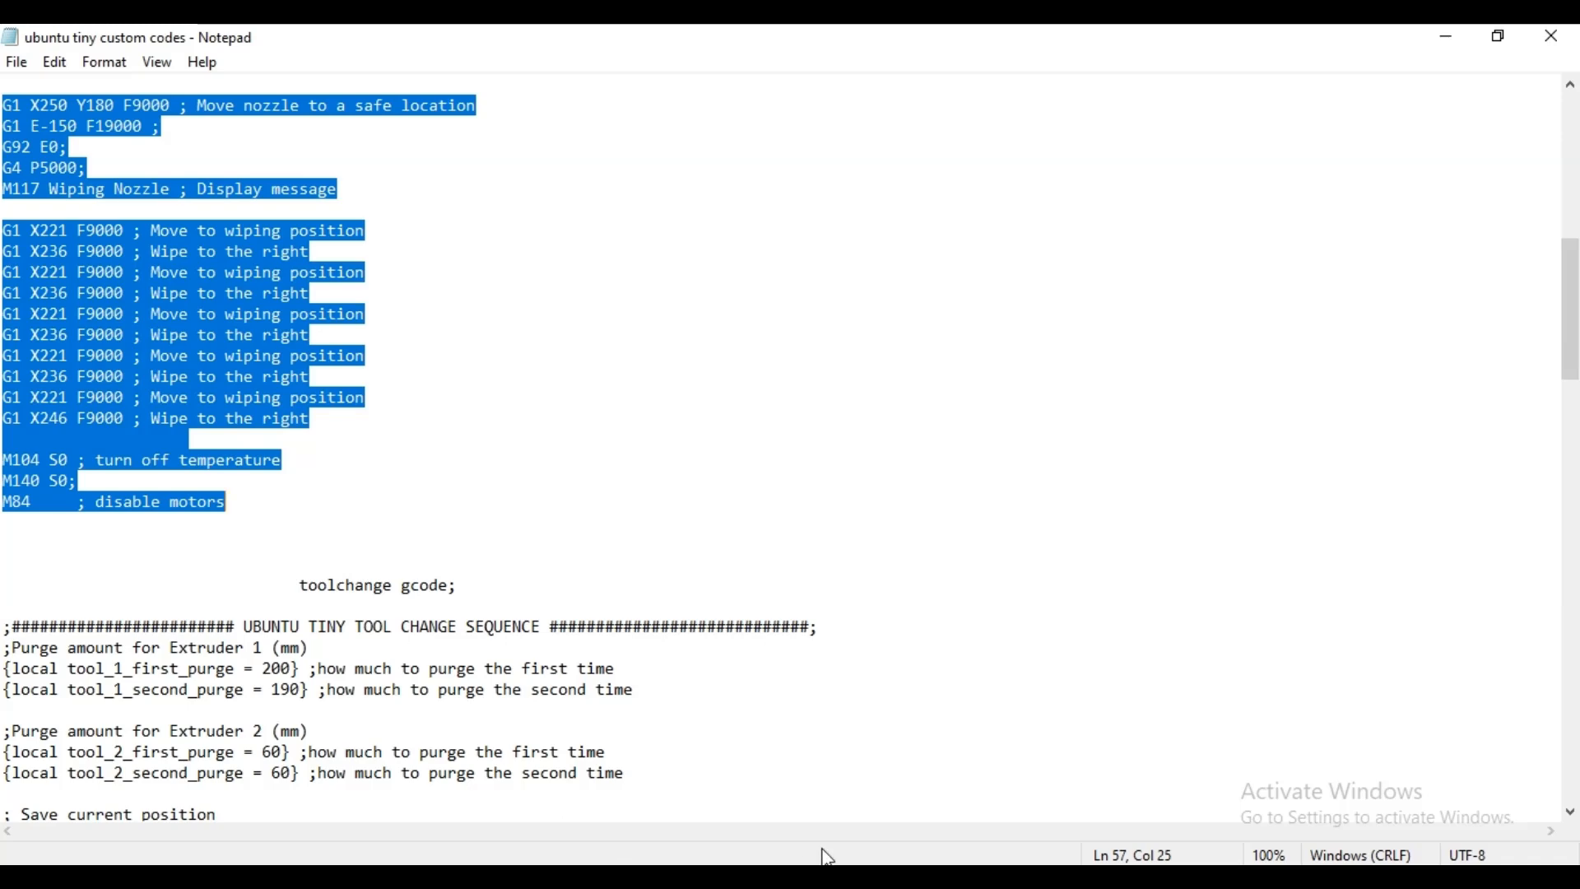
- Return to PrusaSlicer and paste the copied block into the empty End G-code
key(alt+Tab)
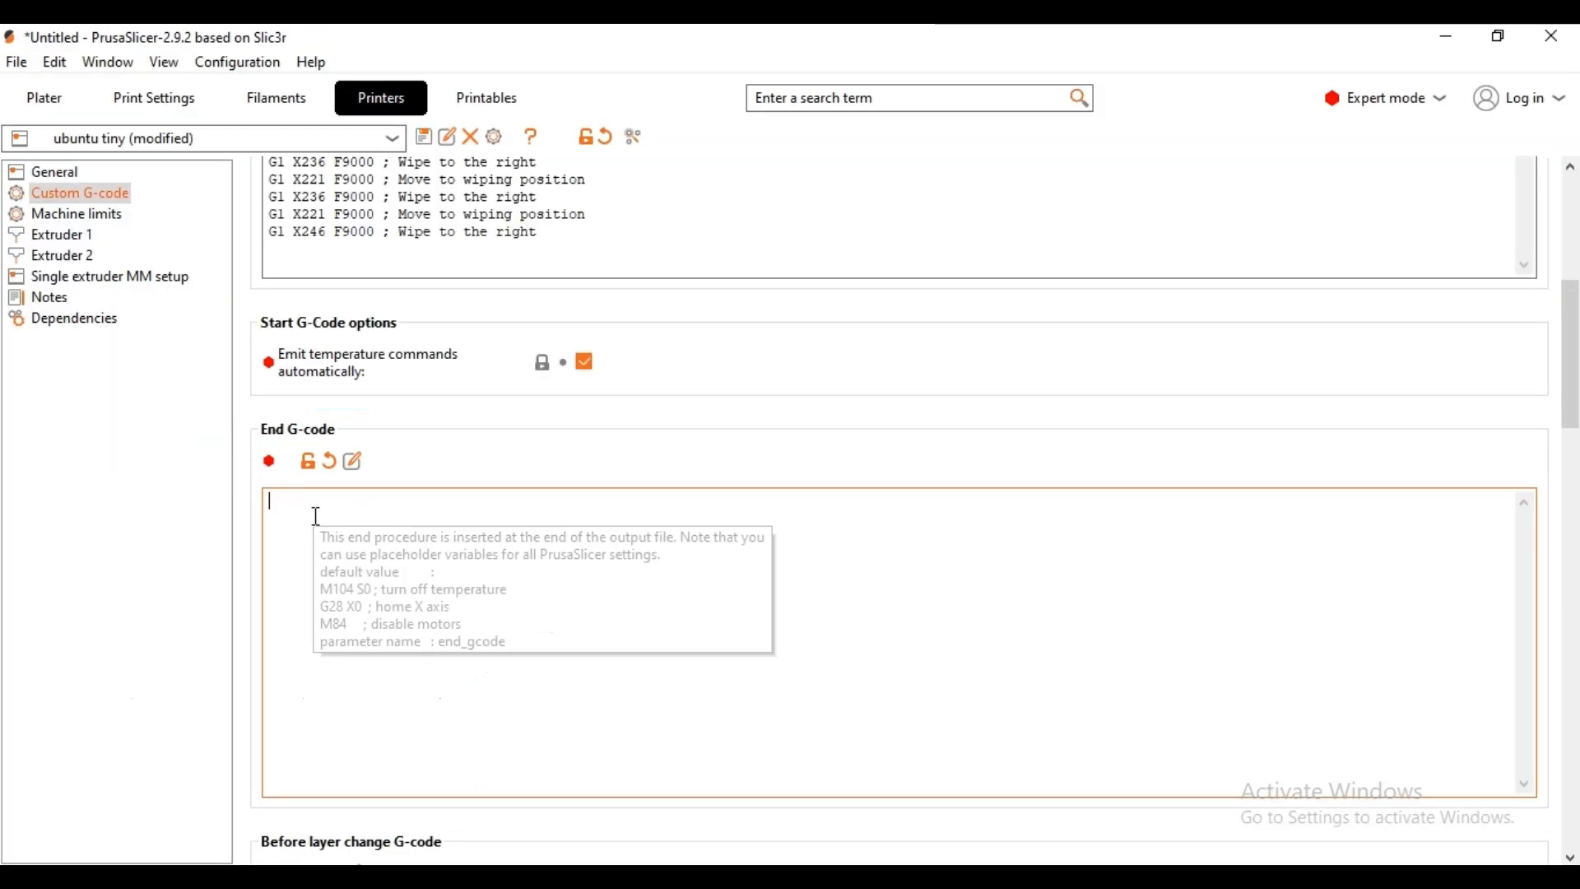
key(ctrl+v)
scroll(262, 517, down, 3)
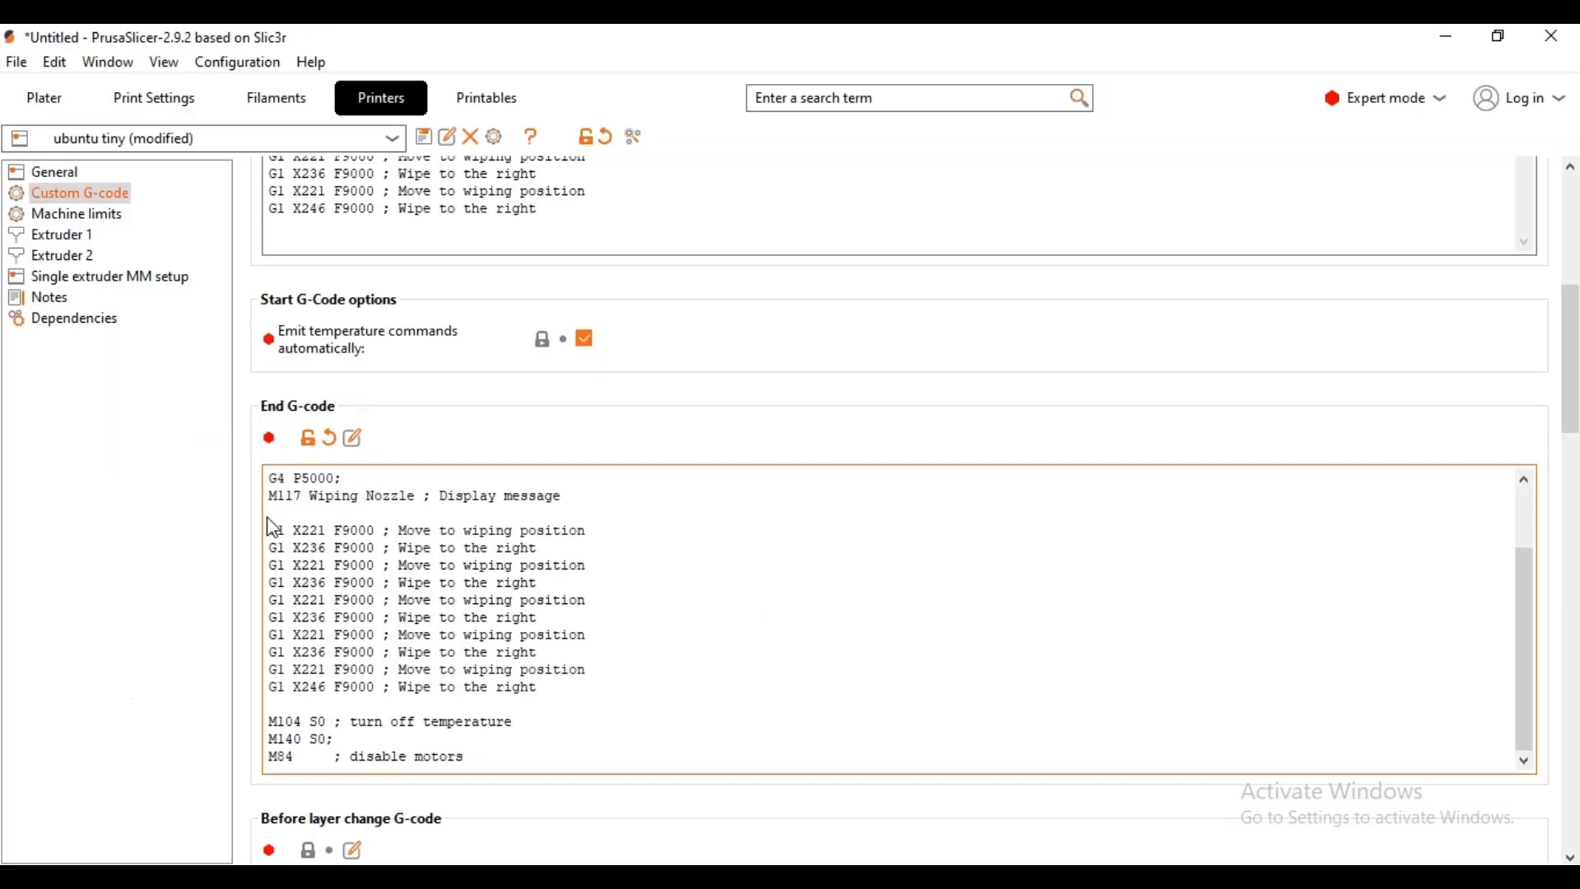
scroll(261, 516, down, 1)
scroll(269, 224, up, 5)
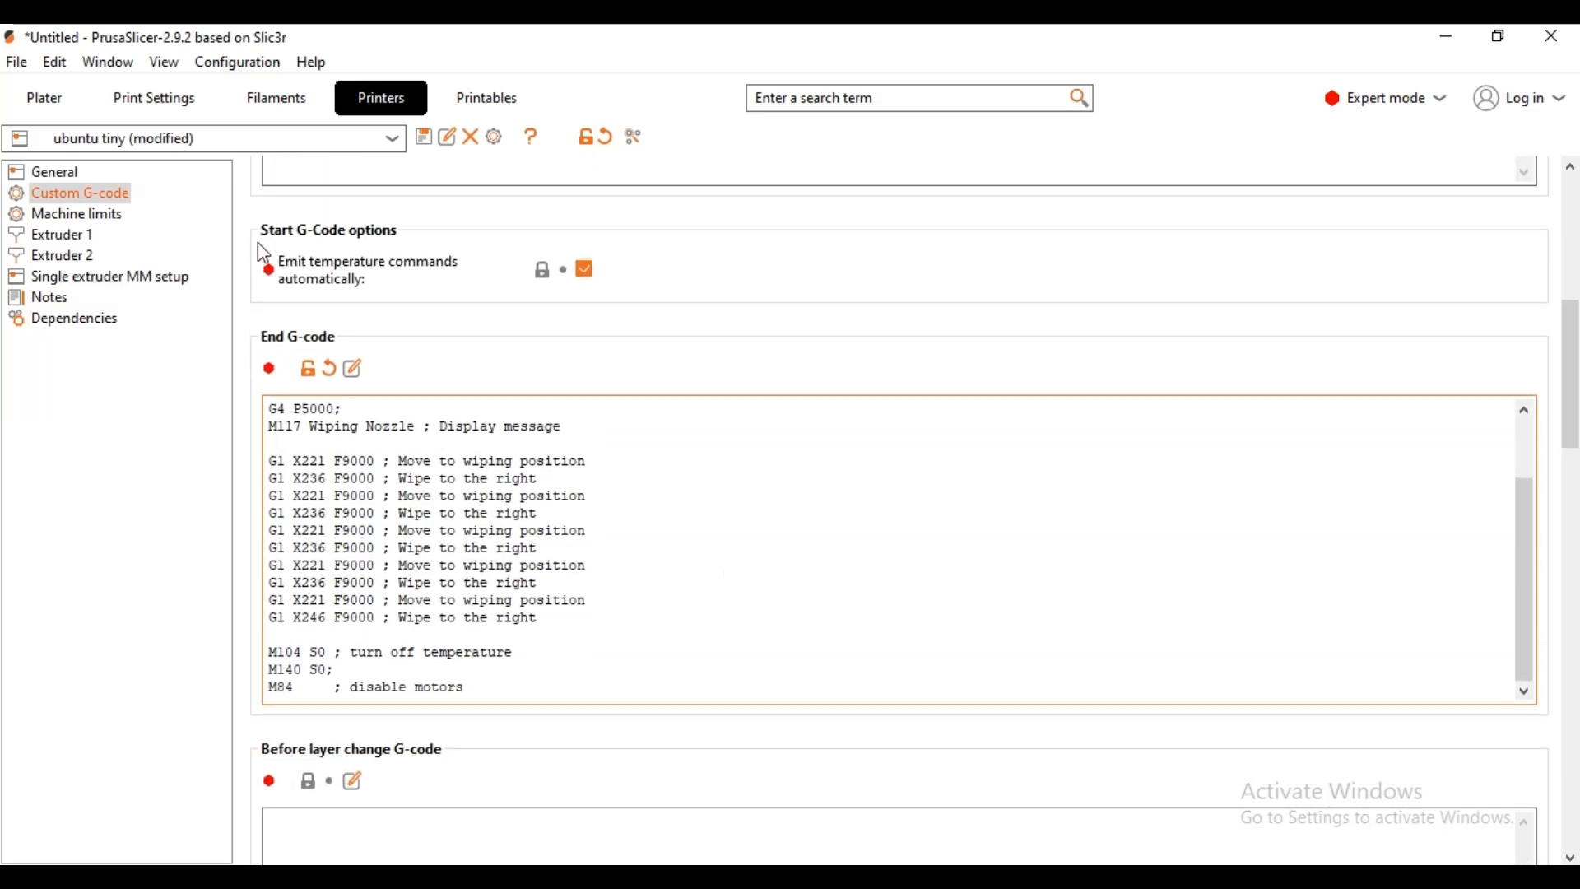
- Locate the Tool change G-code section, then select the whole UBUNTU TINY TOOL CHANGE SEQUENCE block in the Notepad code file for copying
scroll(254, 458, down, 18)
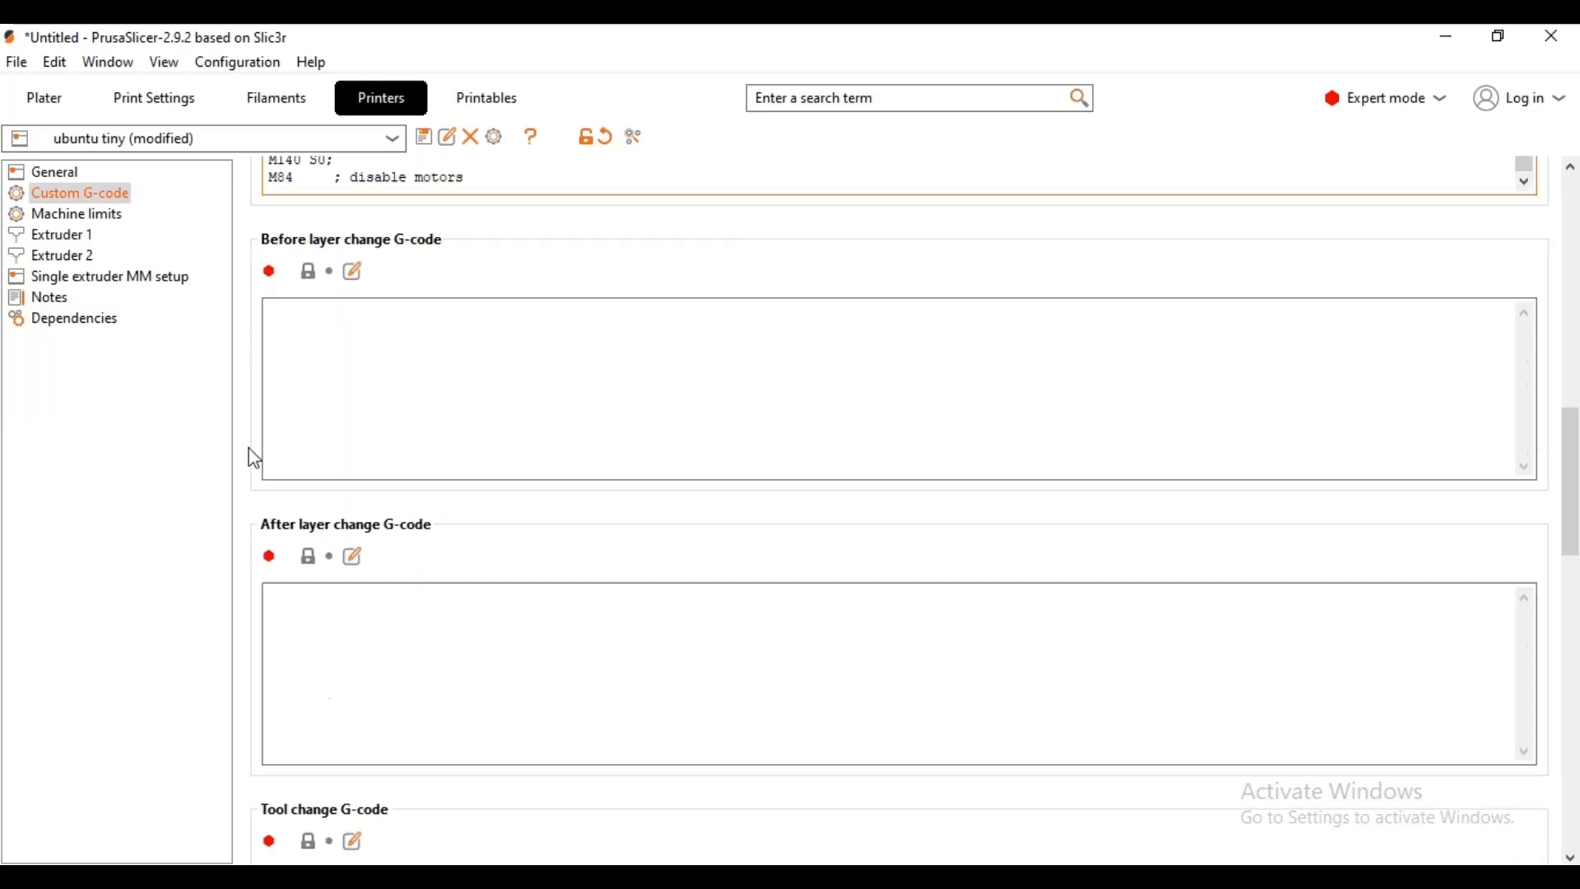
scroll(254, 458, down, 4)
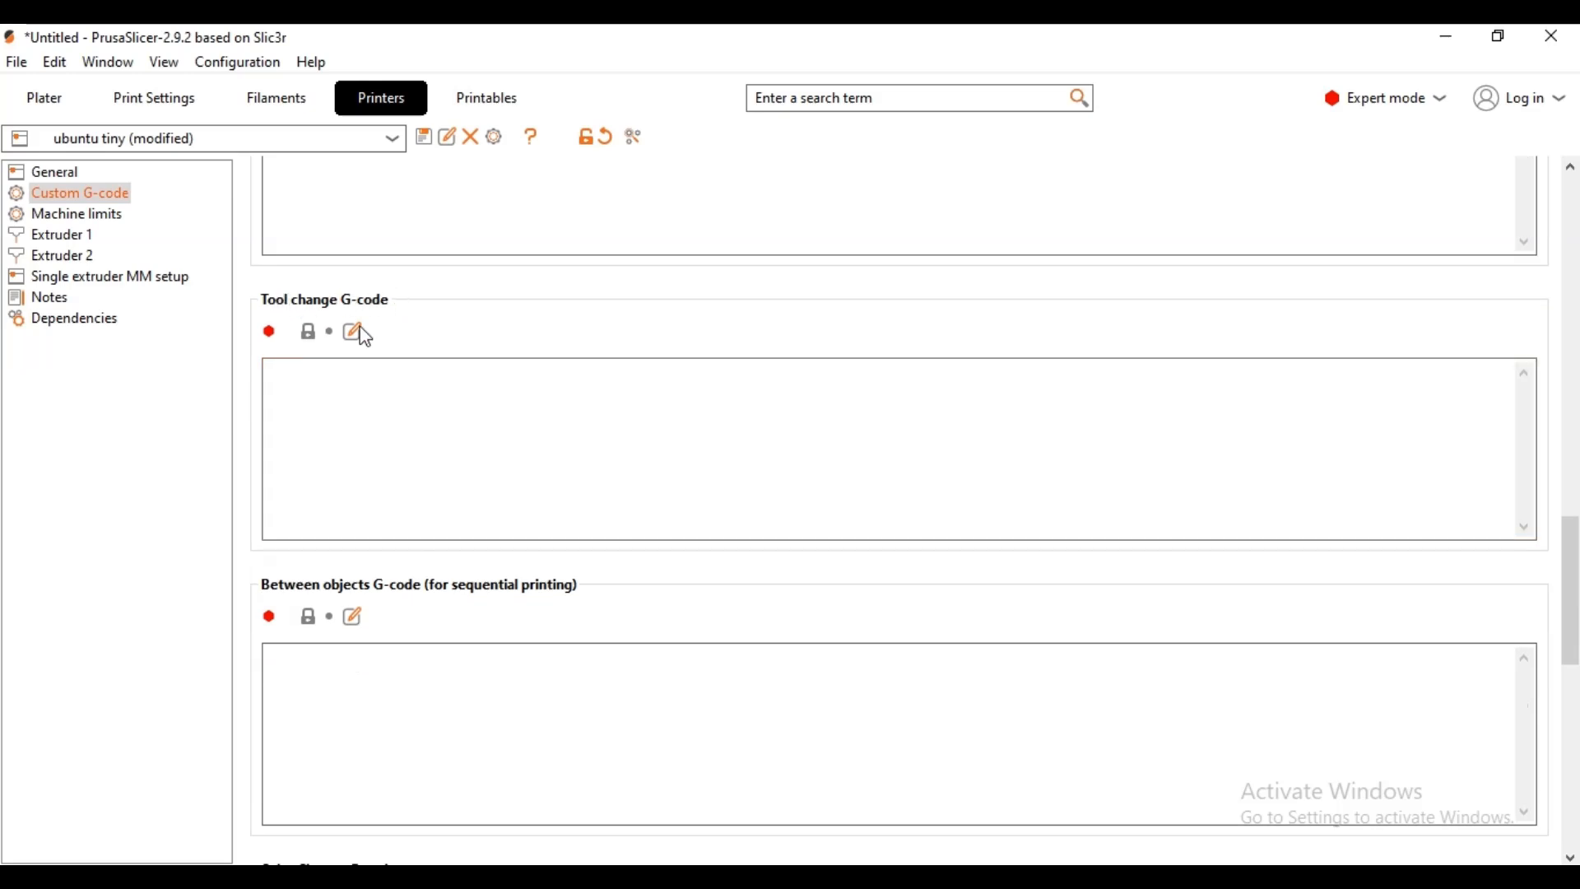
click(312, 402)
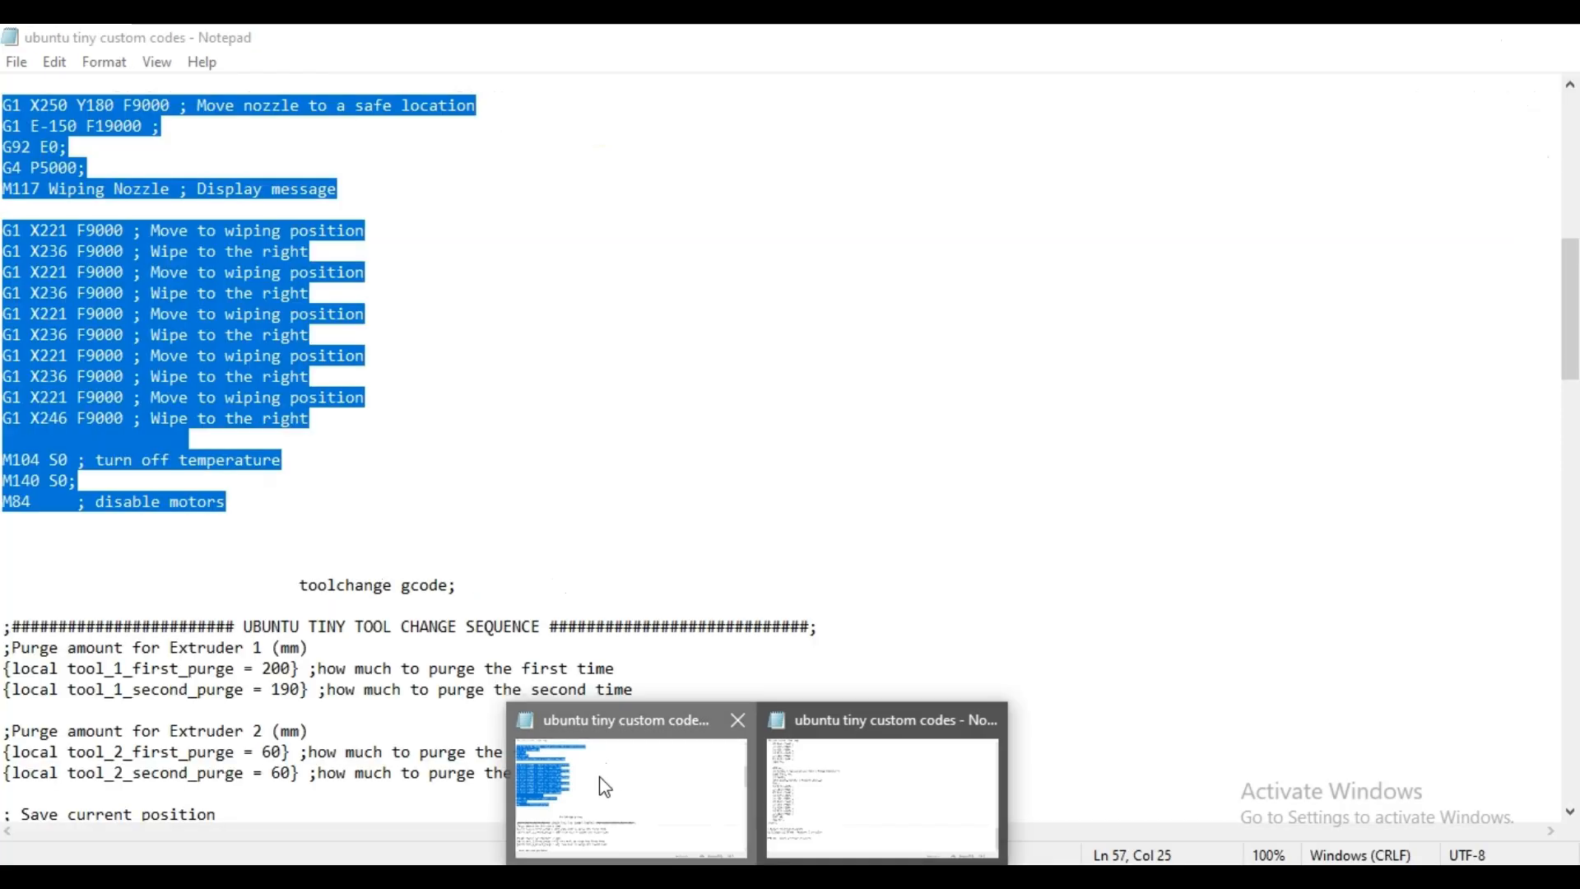
click(600, 774)
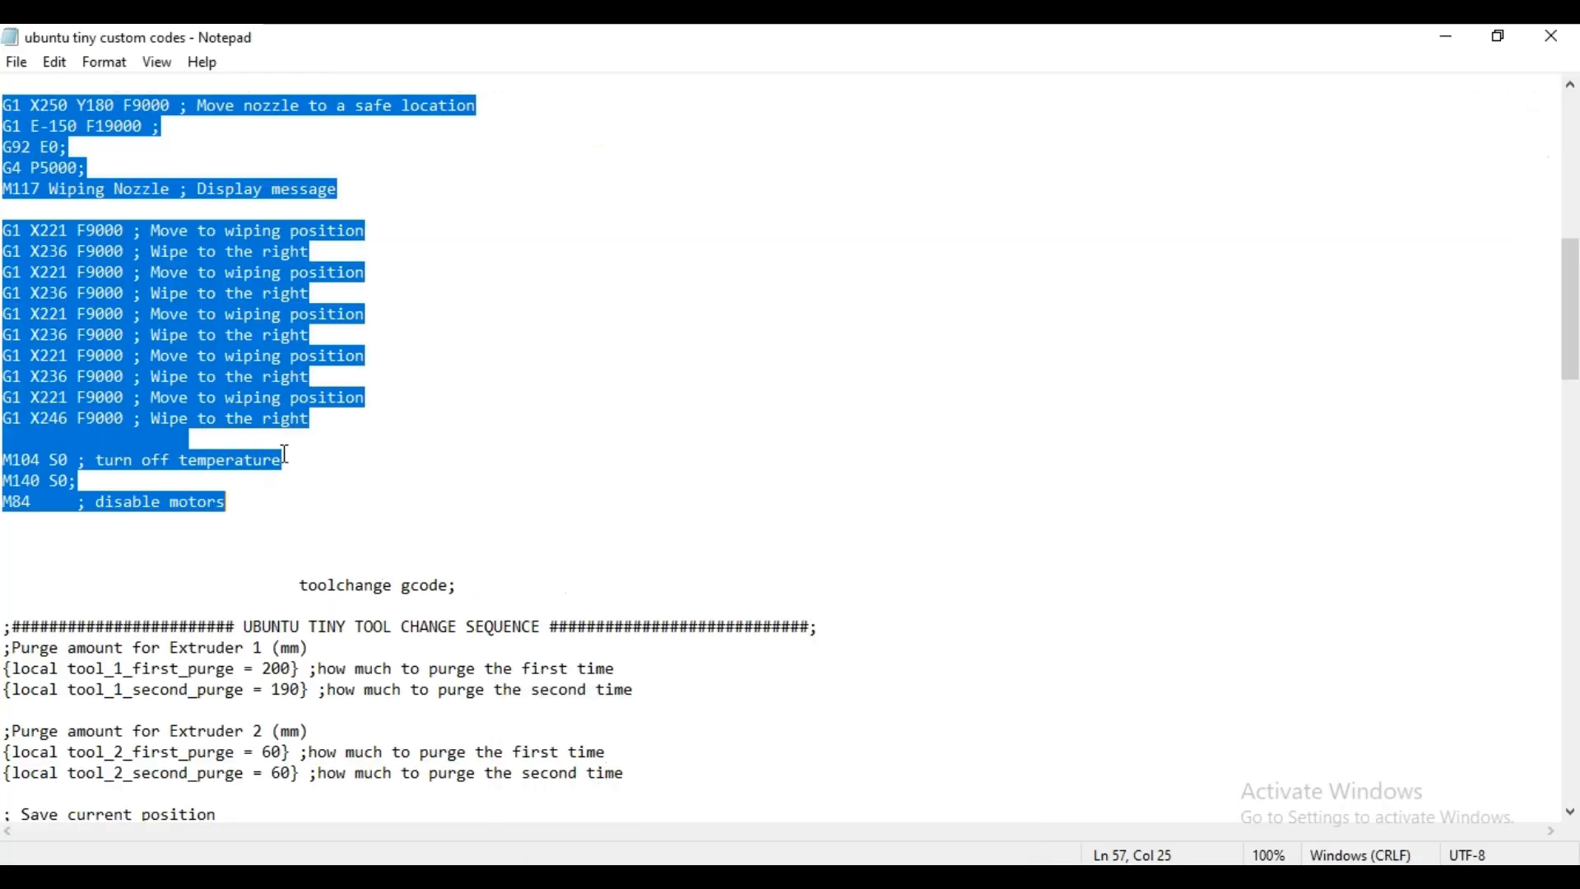
scroll(354, 560, down, 5)
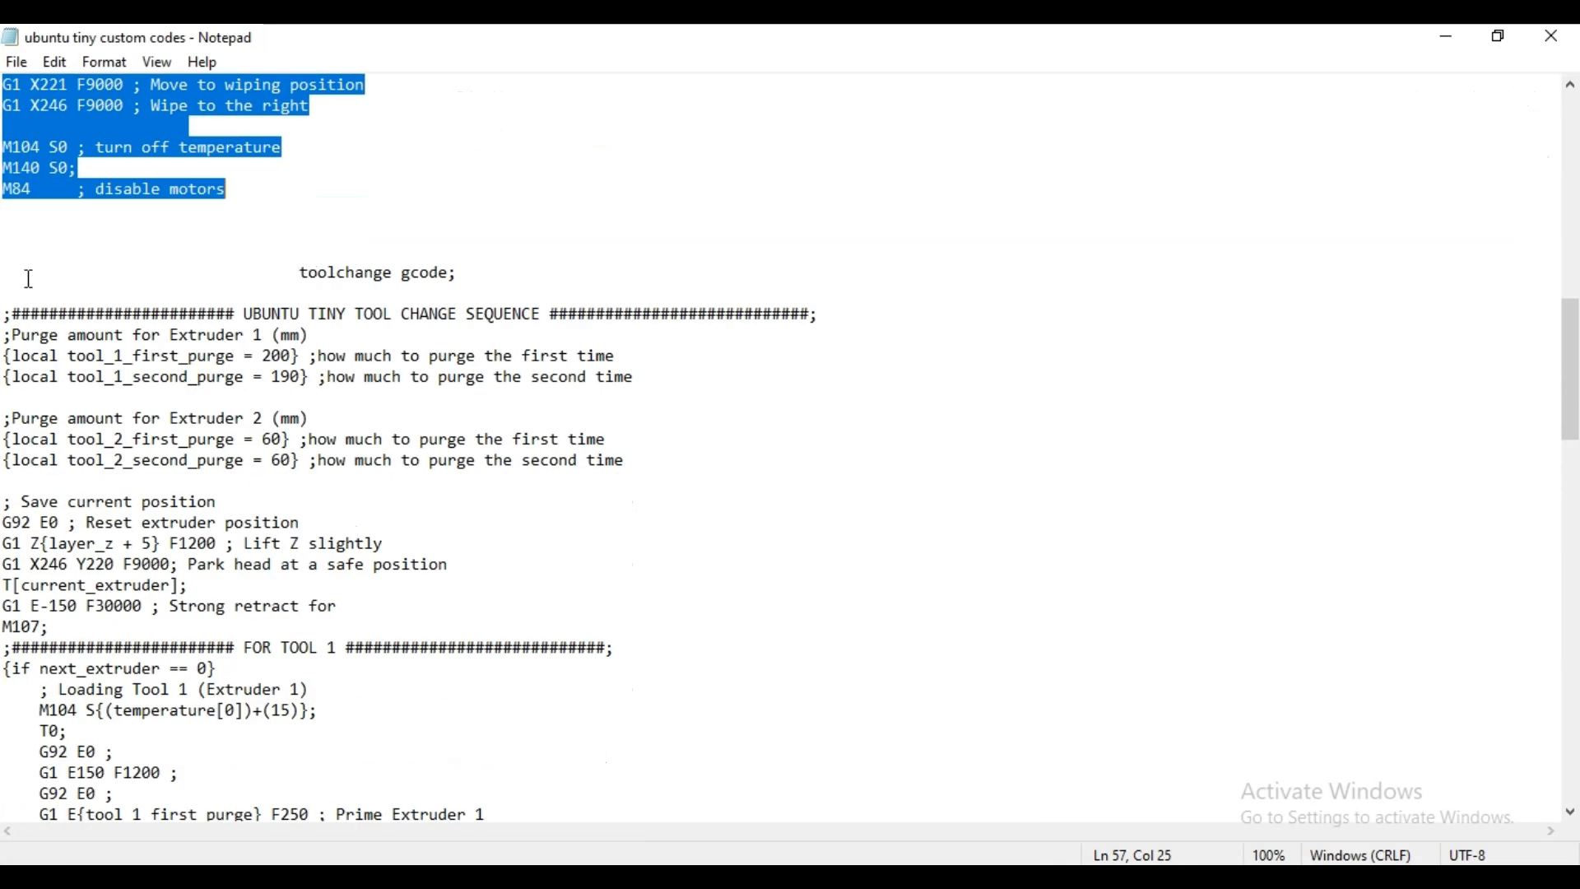
drag(4, 313, 226, 815)
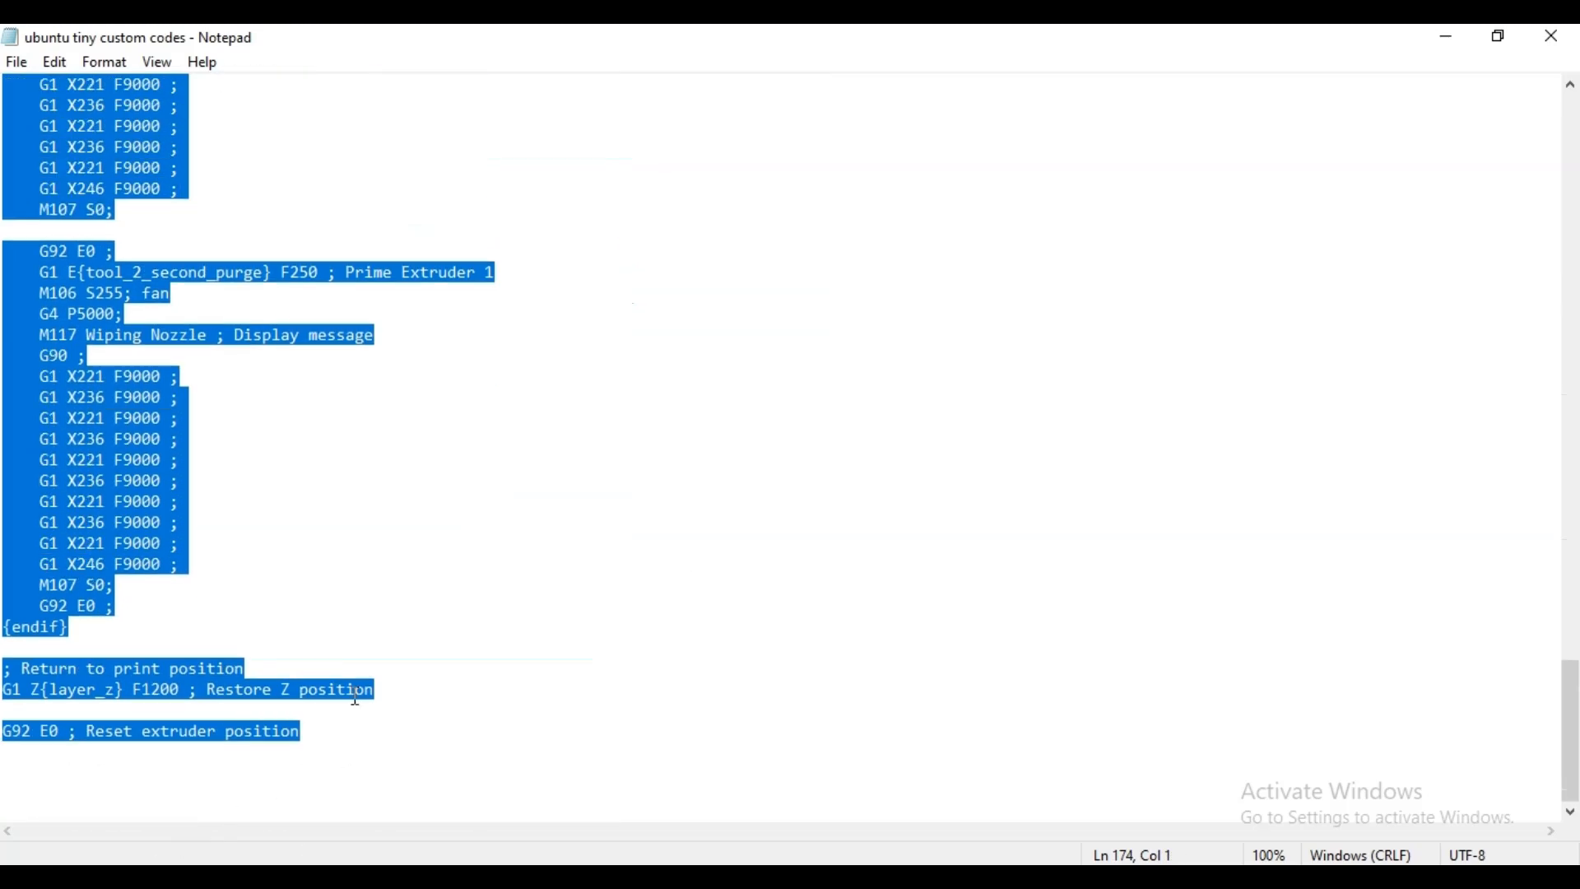
- Return to PrusaSlicer, paste the tool change sequence into the Tool change G-code, and check it from its first line
key(alt+Tab)
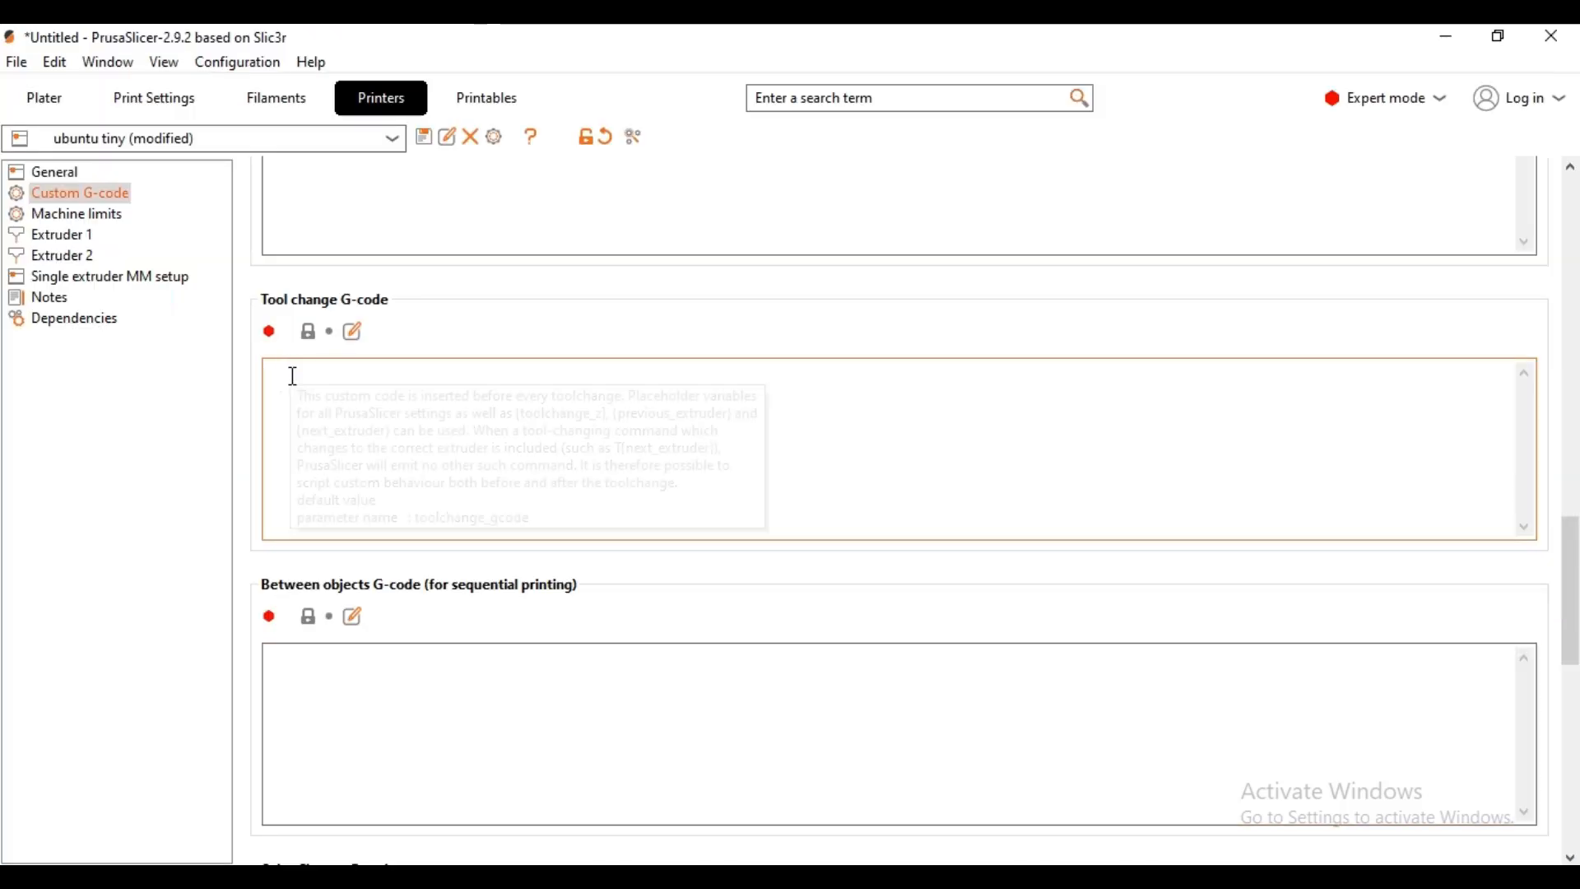
click(296, 375)
key(ctrl+v)
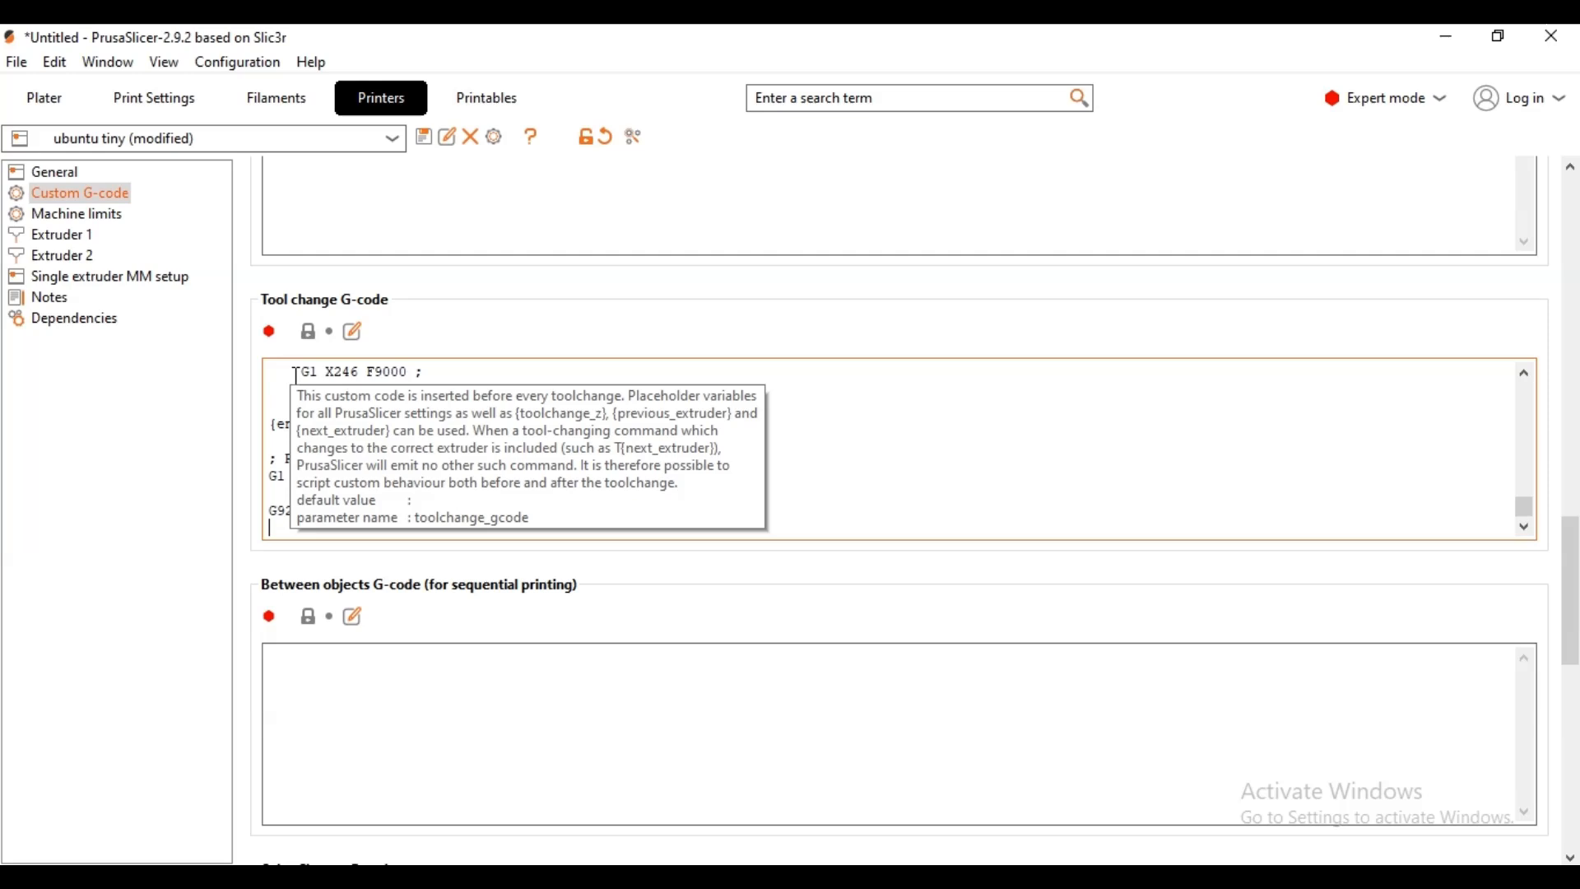
scroll(378, 444, up, 5)
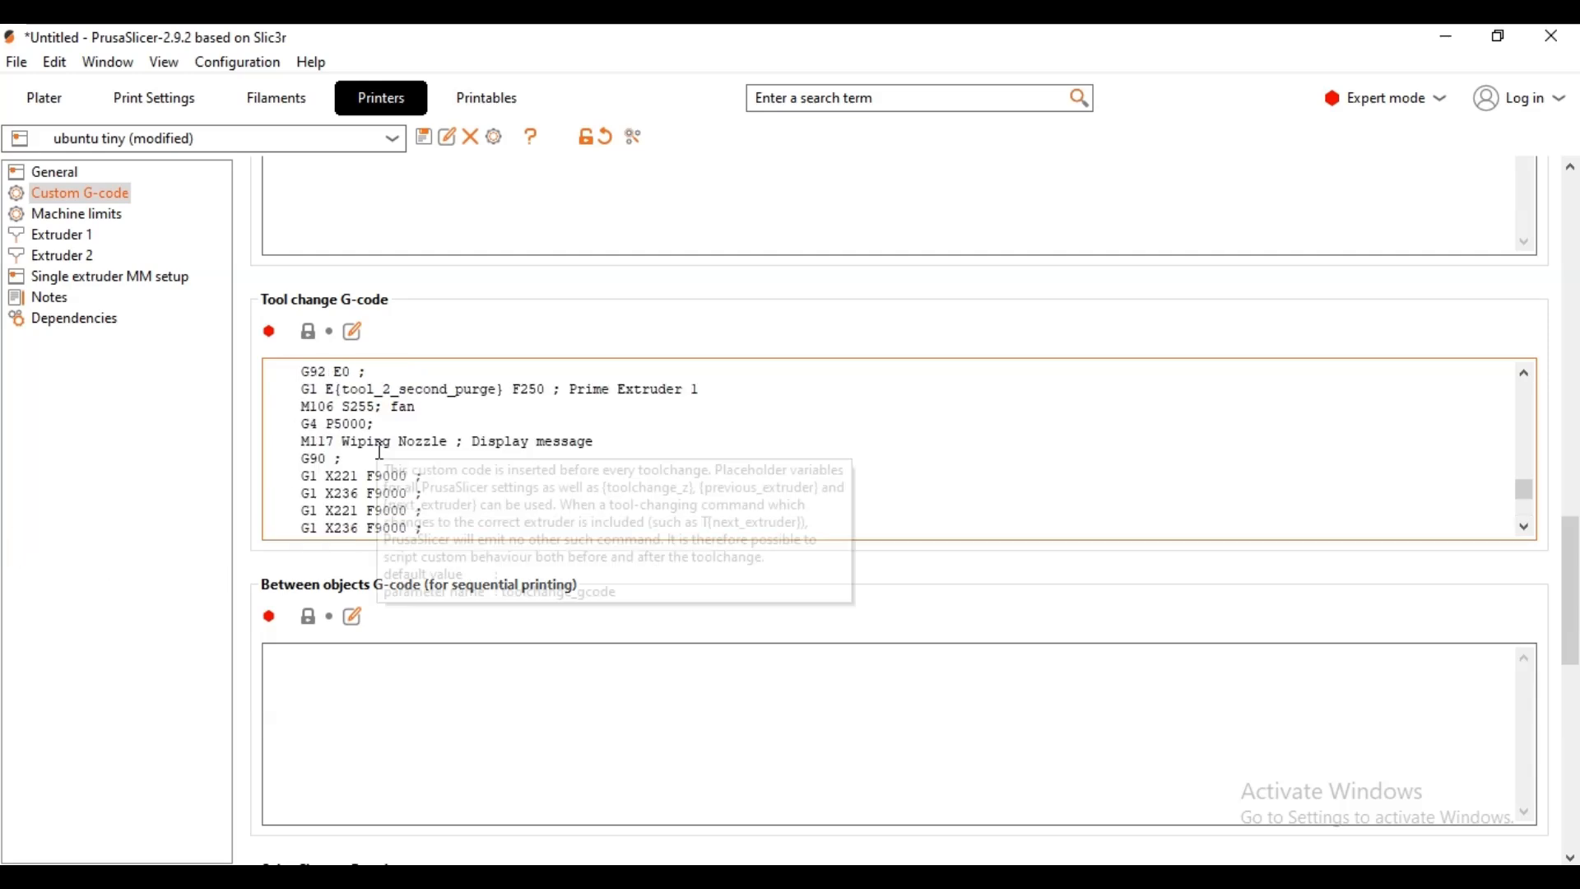
scroll(386, 430, up, 10)
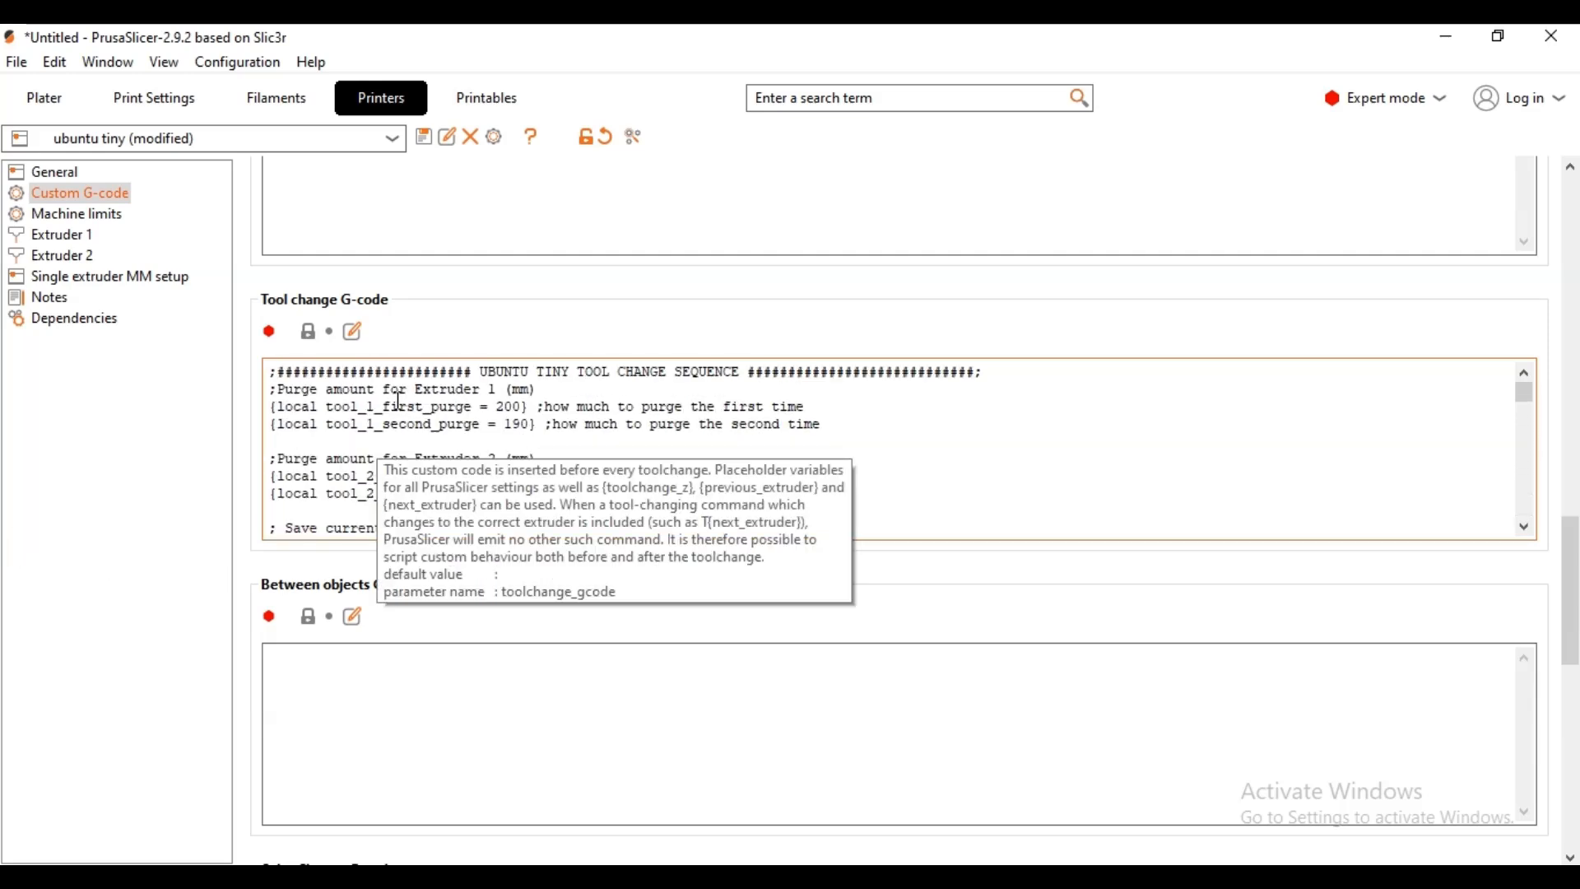
- Save the custom G-code changes to the existing ubuntu tiny printer preset
click(426, 140)
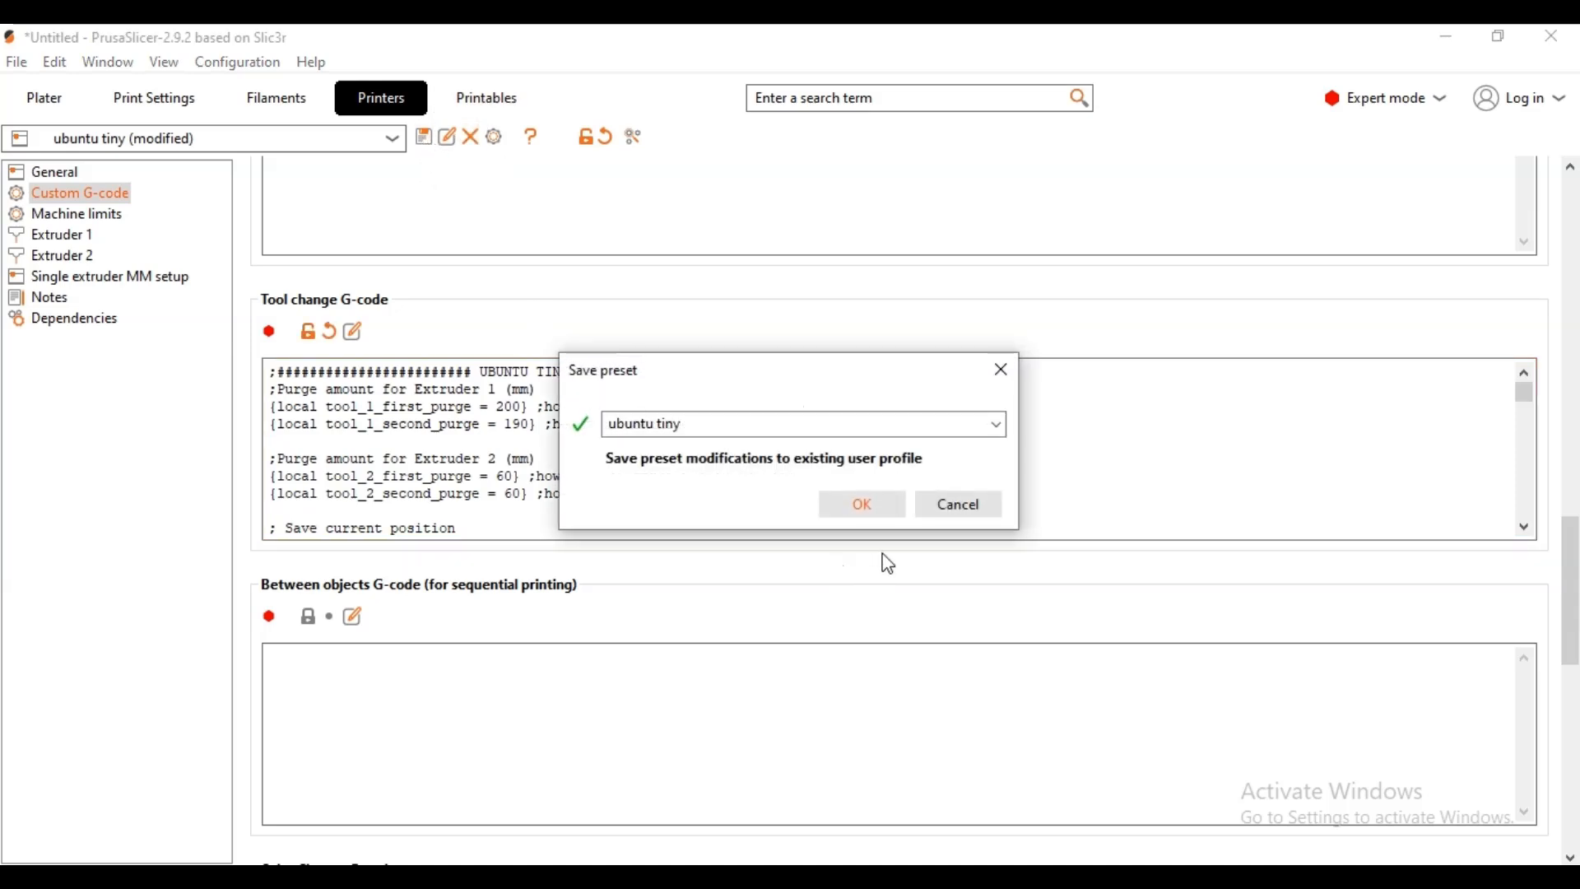
click(864, 508)
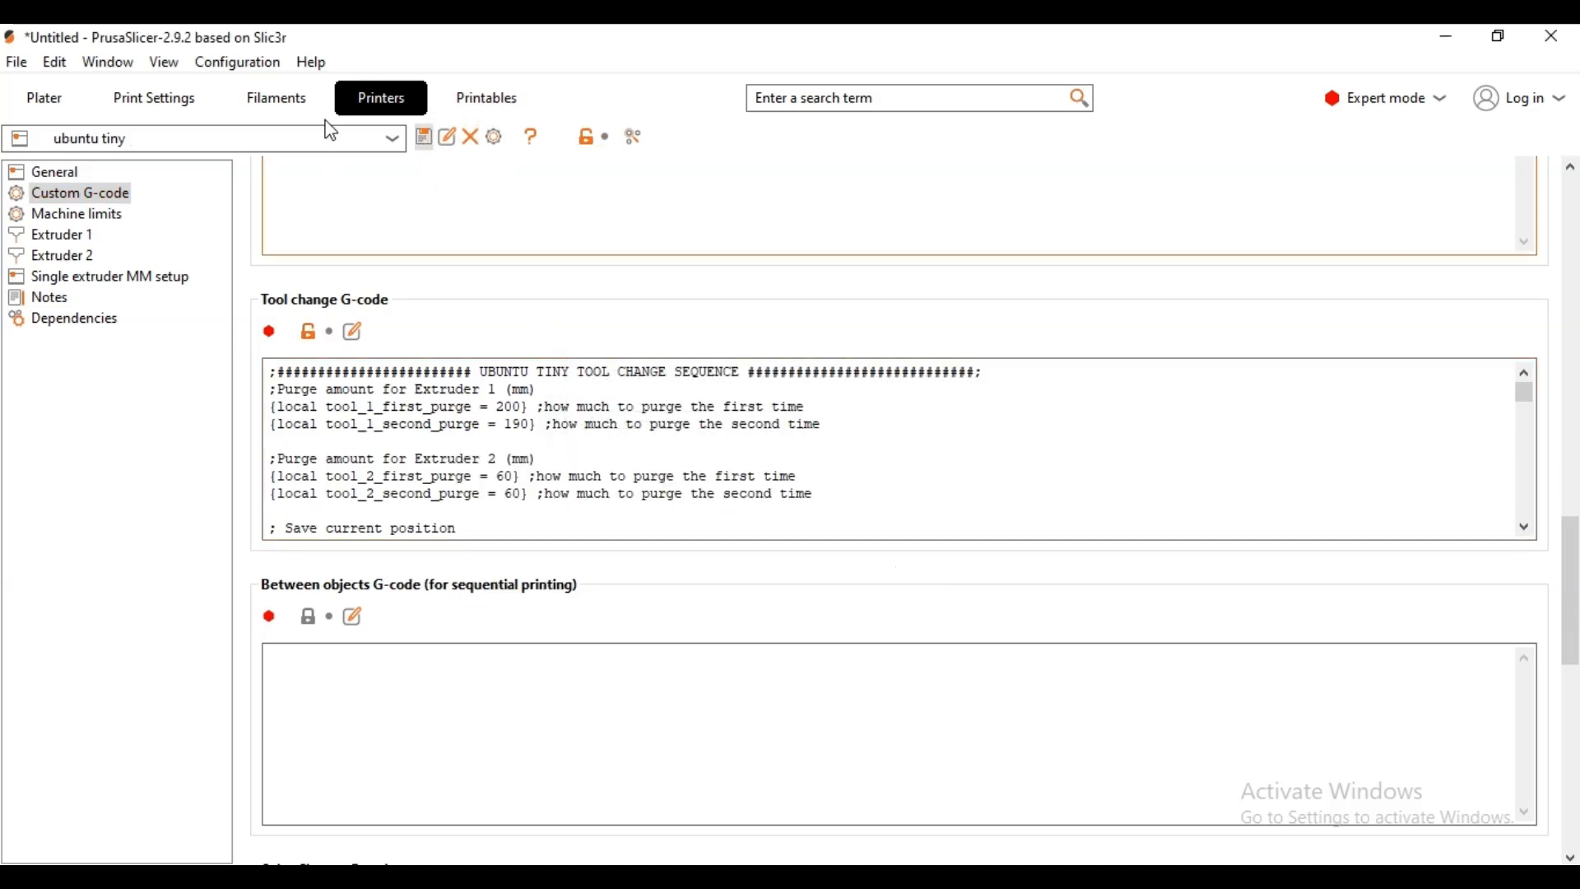
- Review the extruder2 filament preset and the printer's machine limits
click(272, 107)
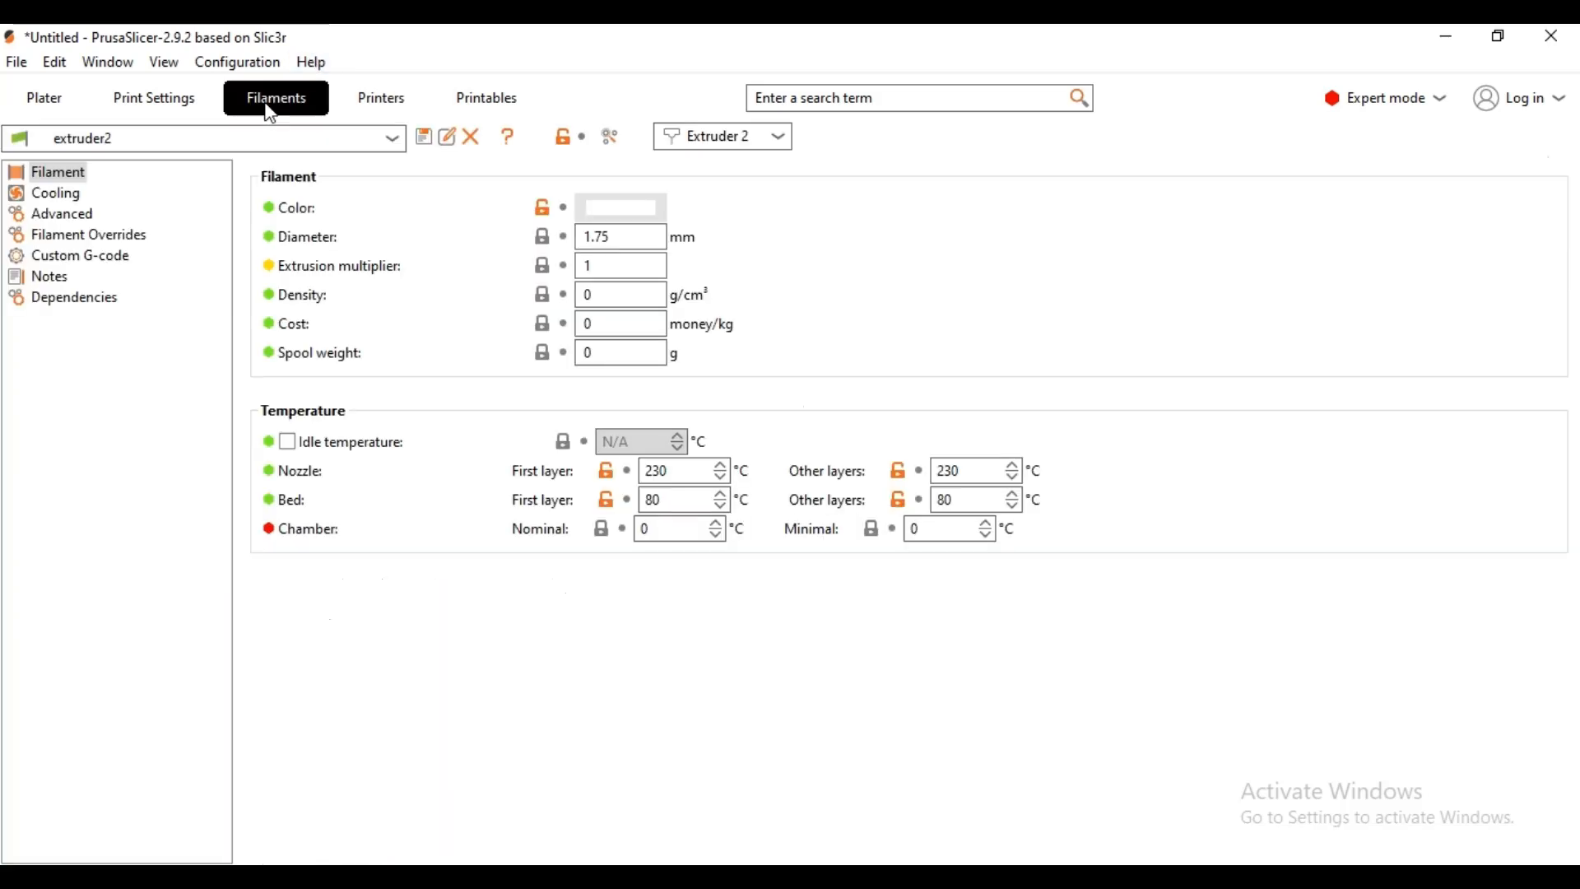
click(385, 98)
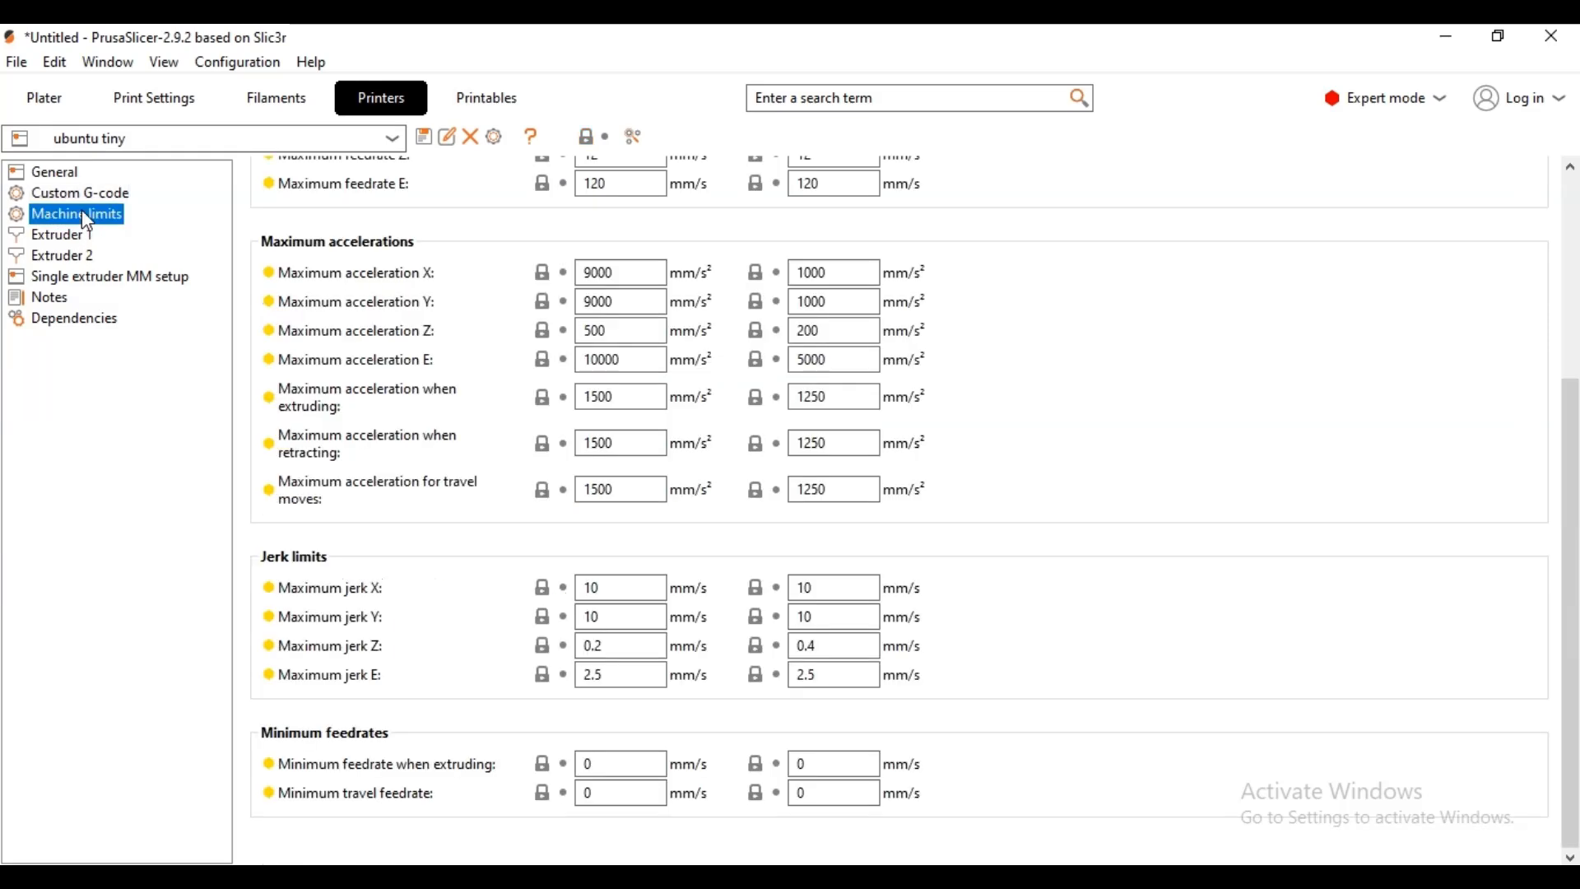
- Set the normal-mode maximum feedrates for X and Y to 200 mm/s in the machine limits
scroll(583, 340, up, 3)
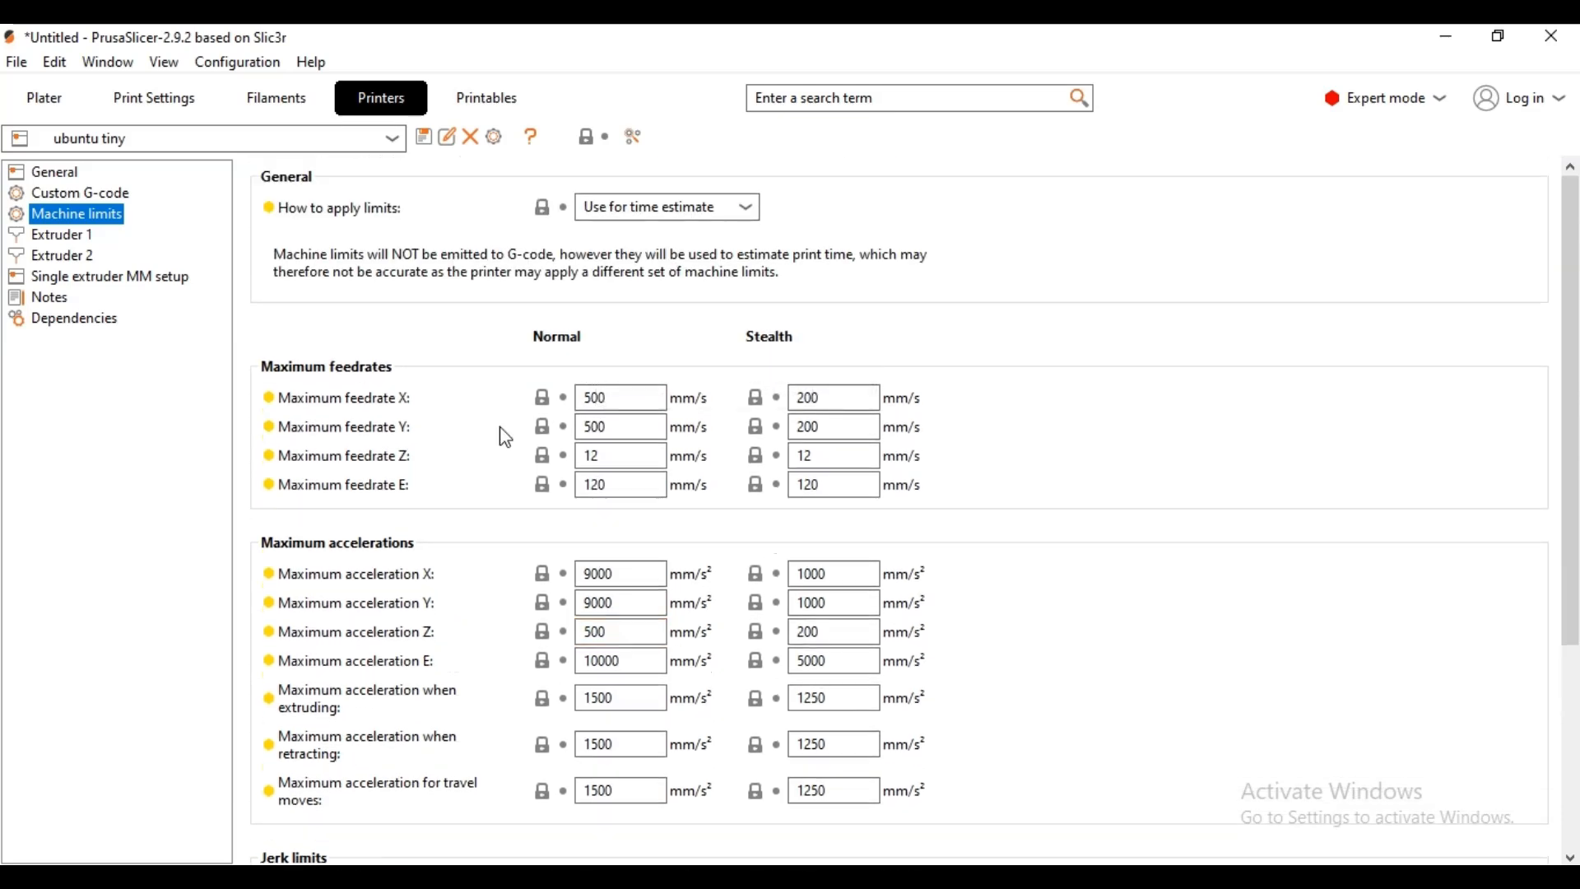
scroll(720, 461, down, 3)
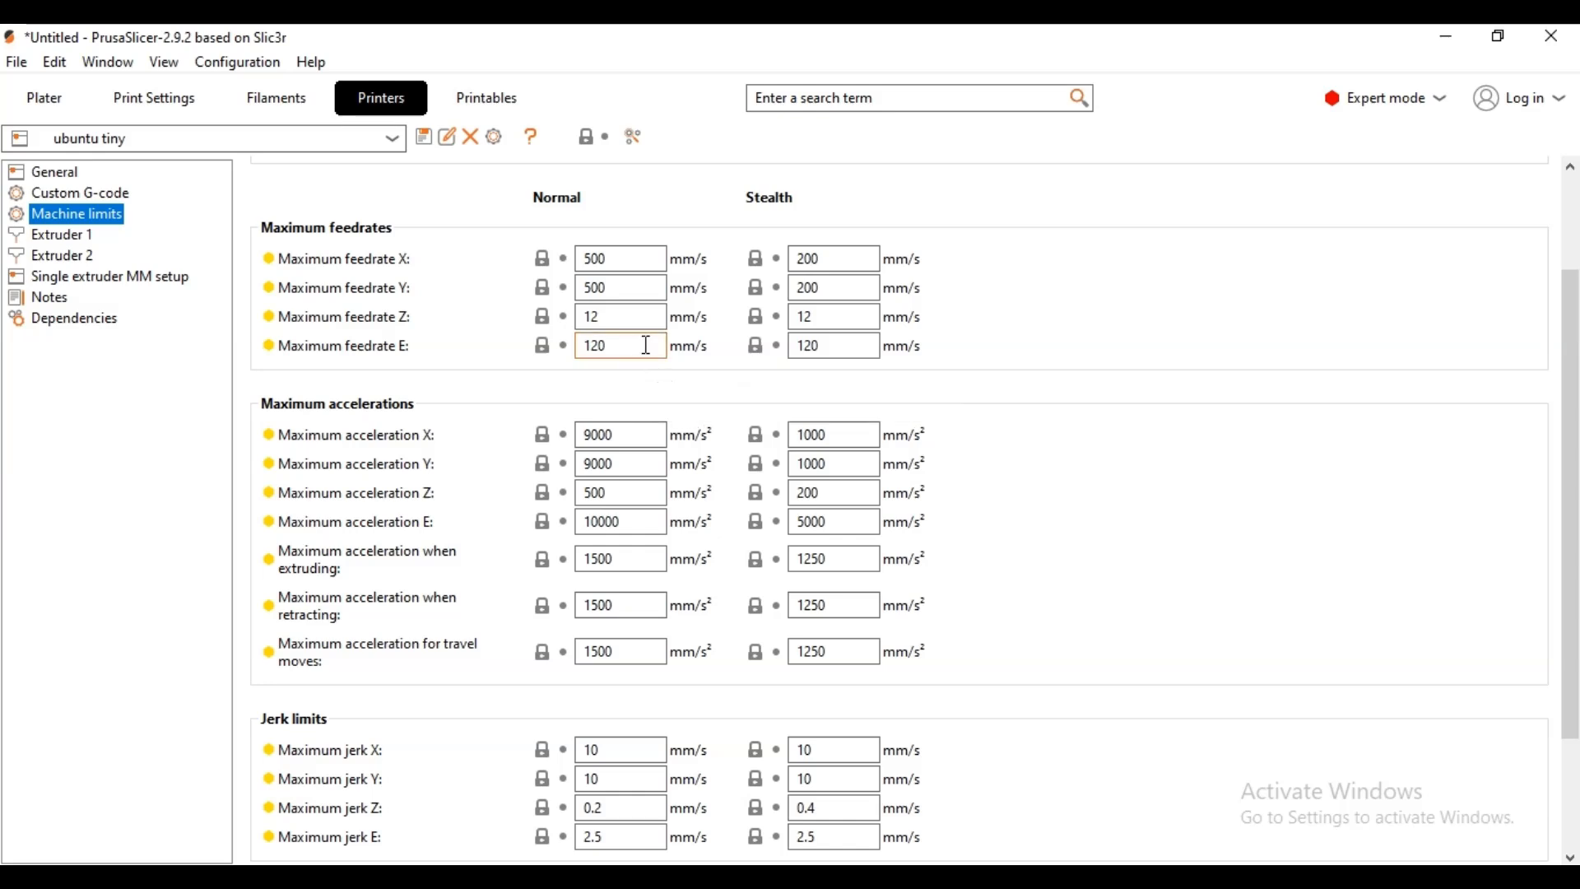
scroll(648, 350, up, 3)
scroll(646, 358, down, 3)
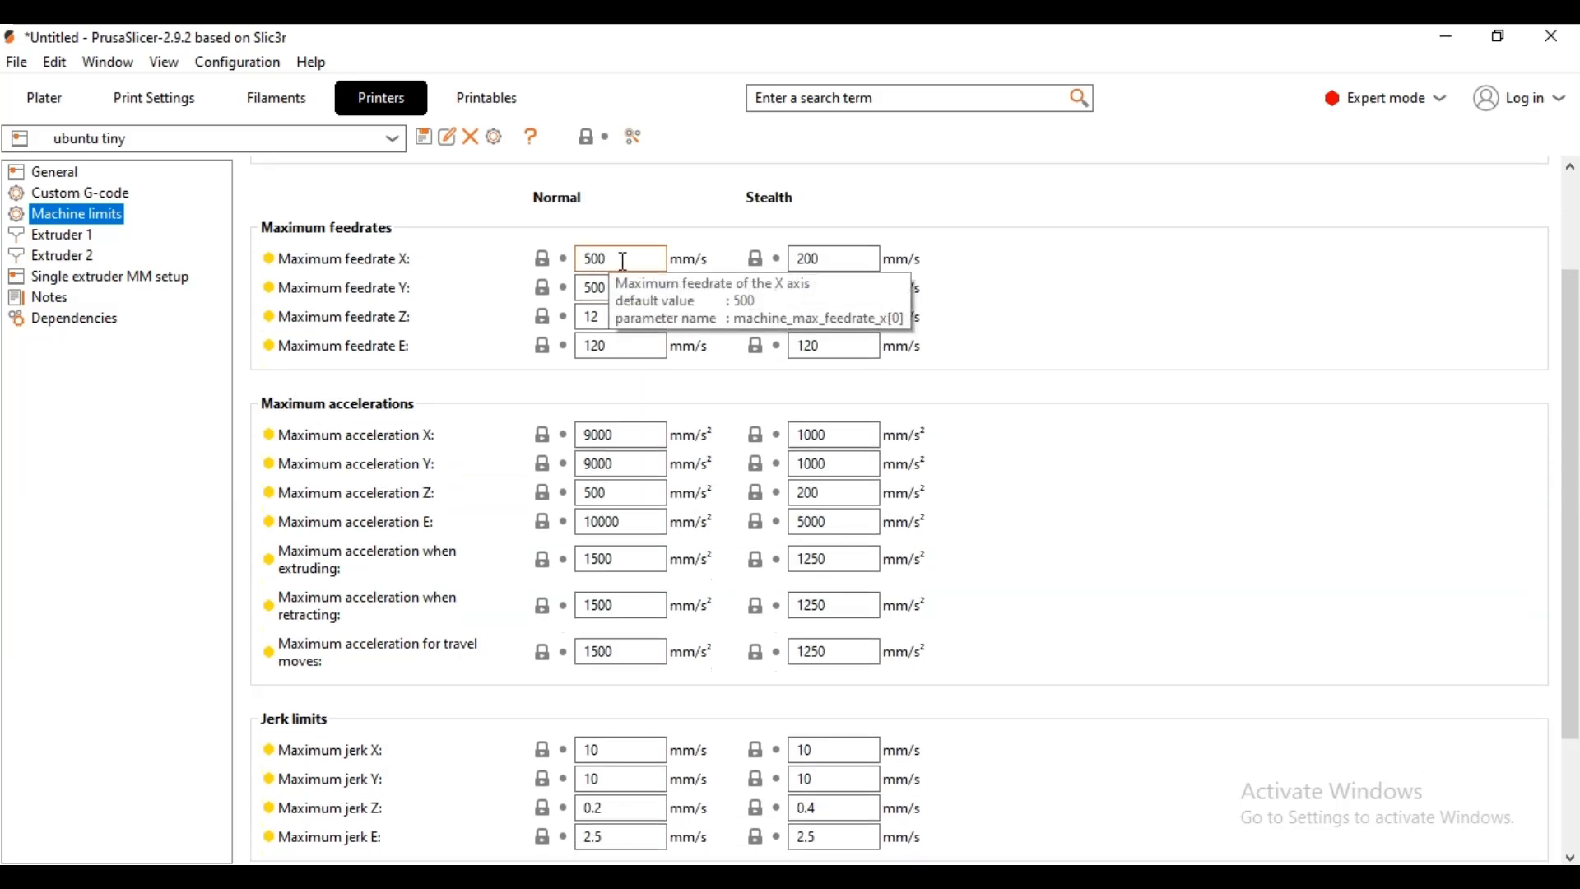
drag(624, 262, 566, 260)
text(2)
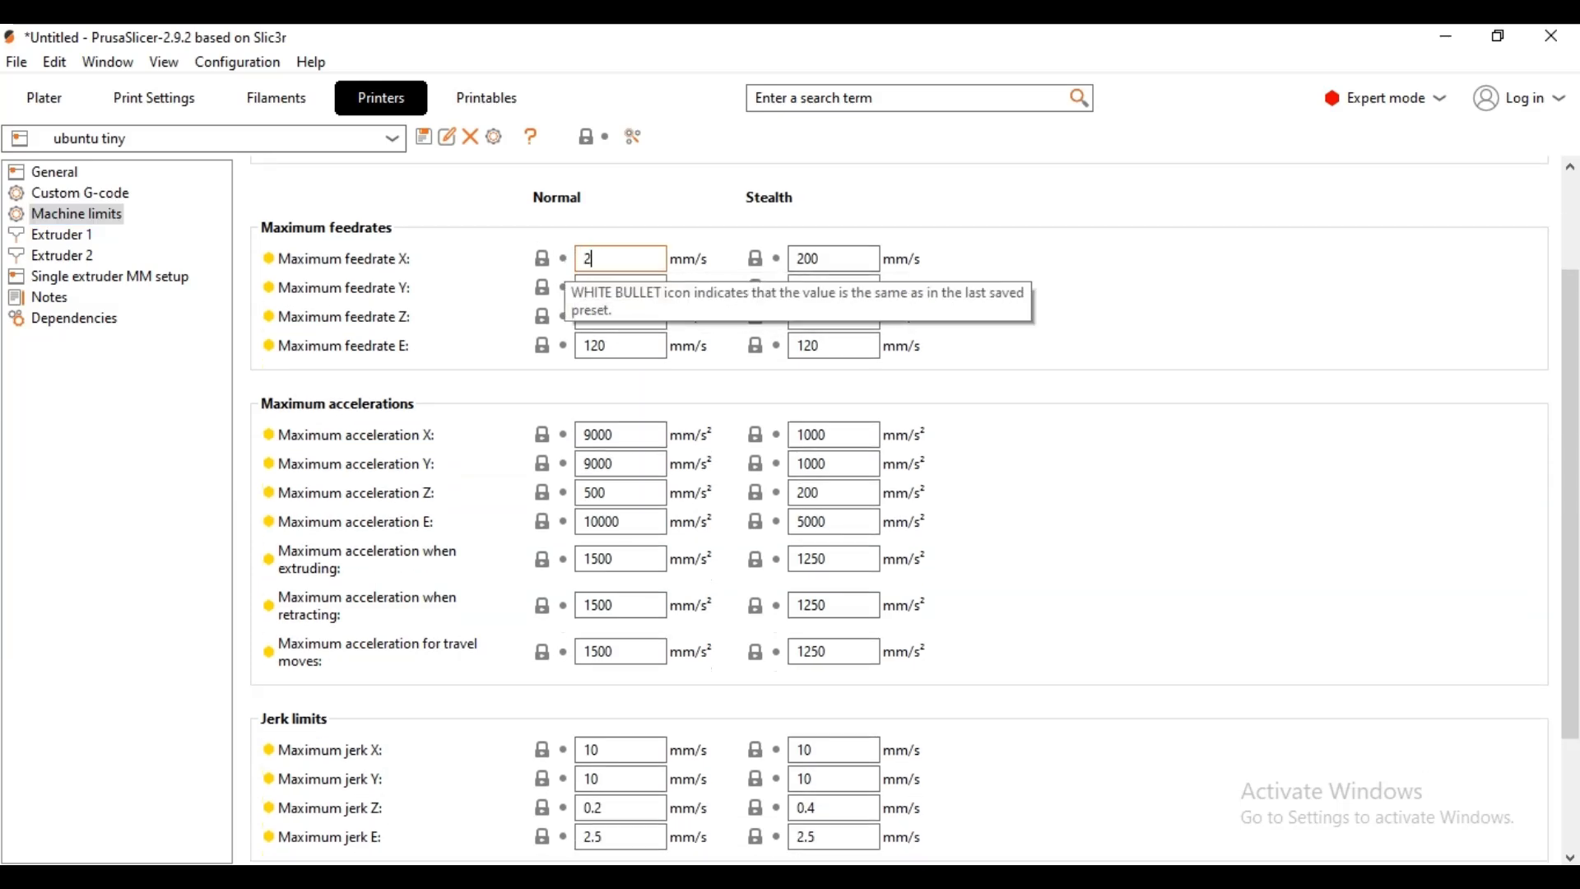
text(00)
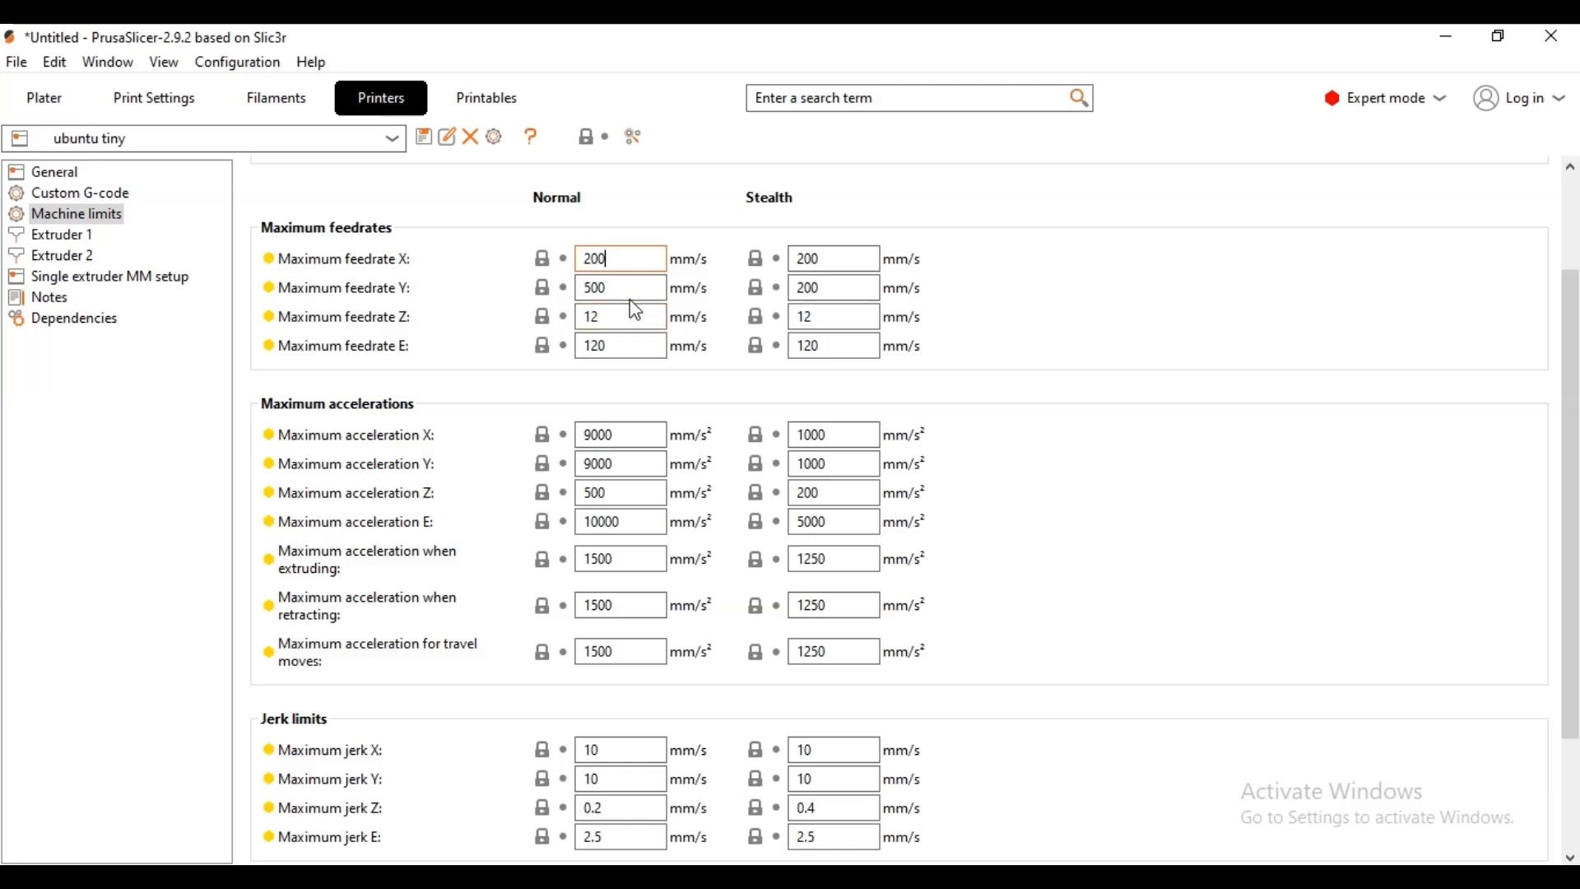
click(600, 285)
double_click(600, 285)
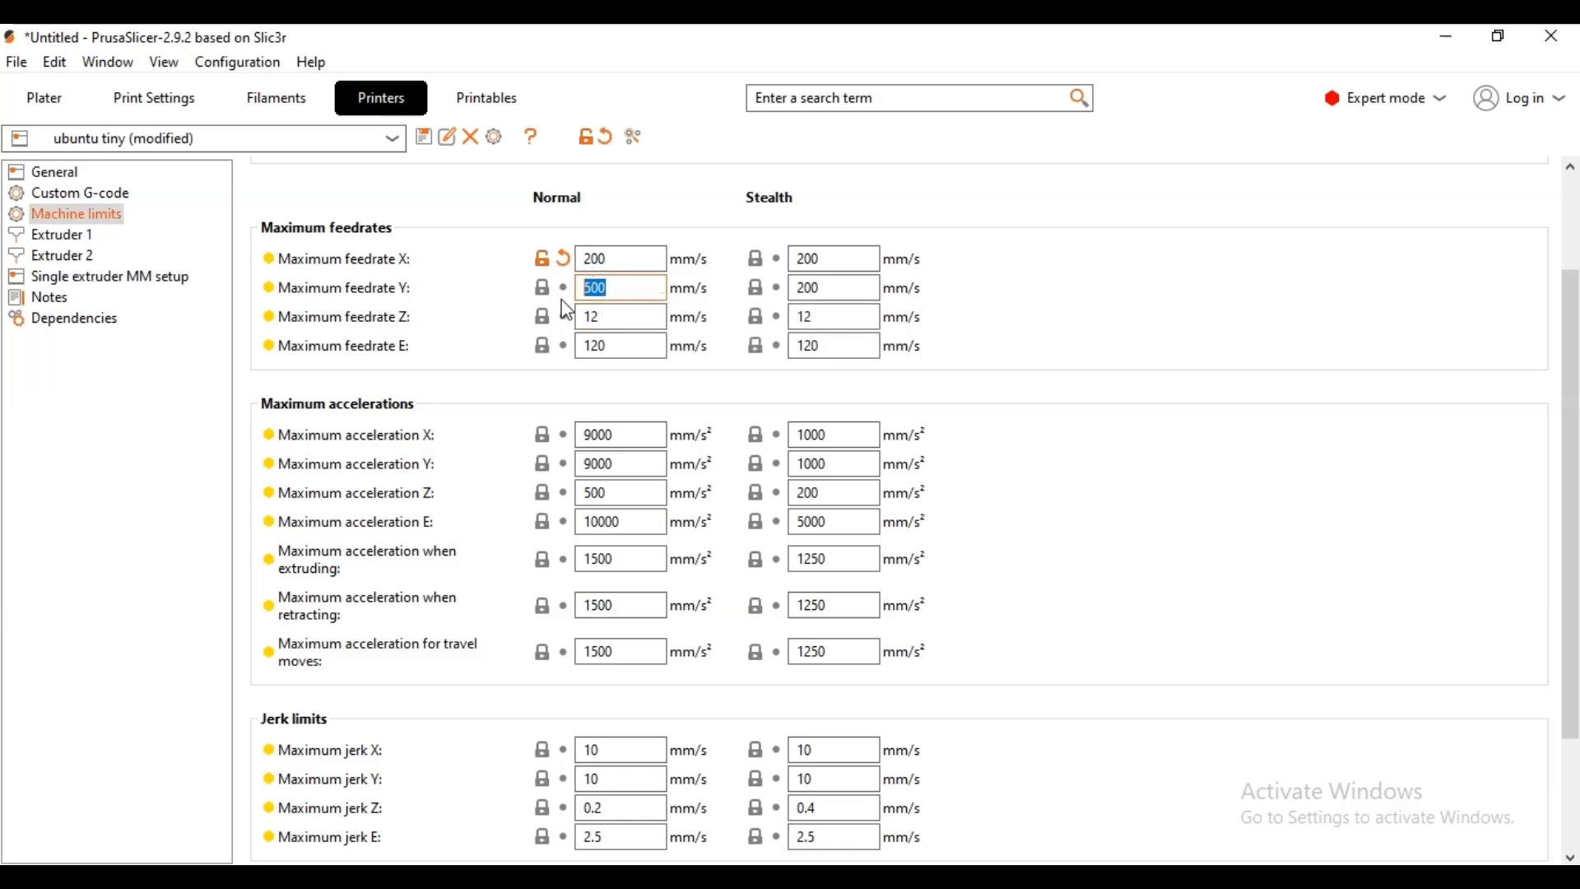
text(2)
- Set the normal-mode maximum feedrate to 6 mm/s for Z and 36 mm/s for E
key(Tab)
text(6)
key(Tab)
text(36)
- Set the normal-mode maximum accelerations to 1300 mm/s² for X and Y and 100 mm/s² for Z
scroll(616, 427, down, 6)
scroll(614, 420, up, 5)
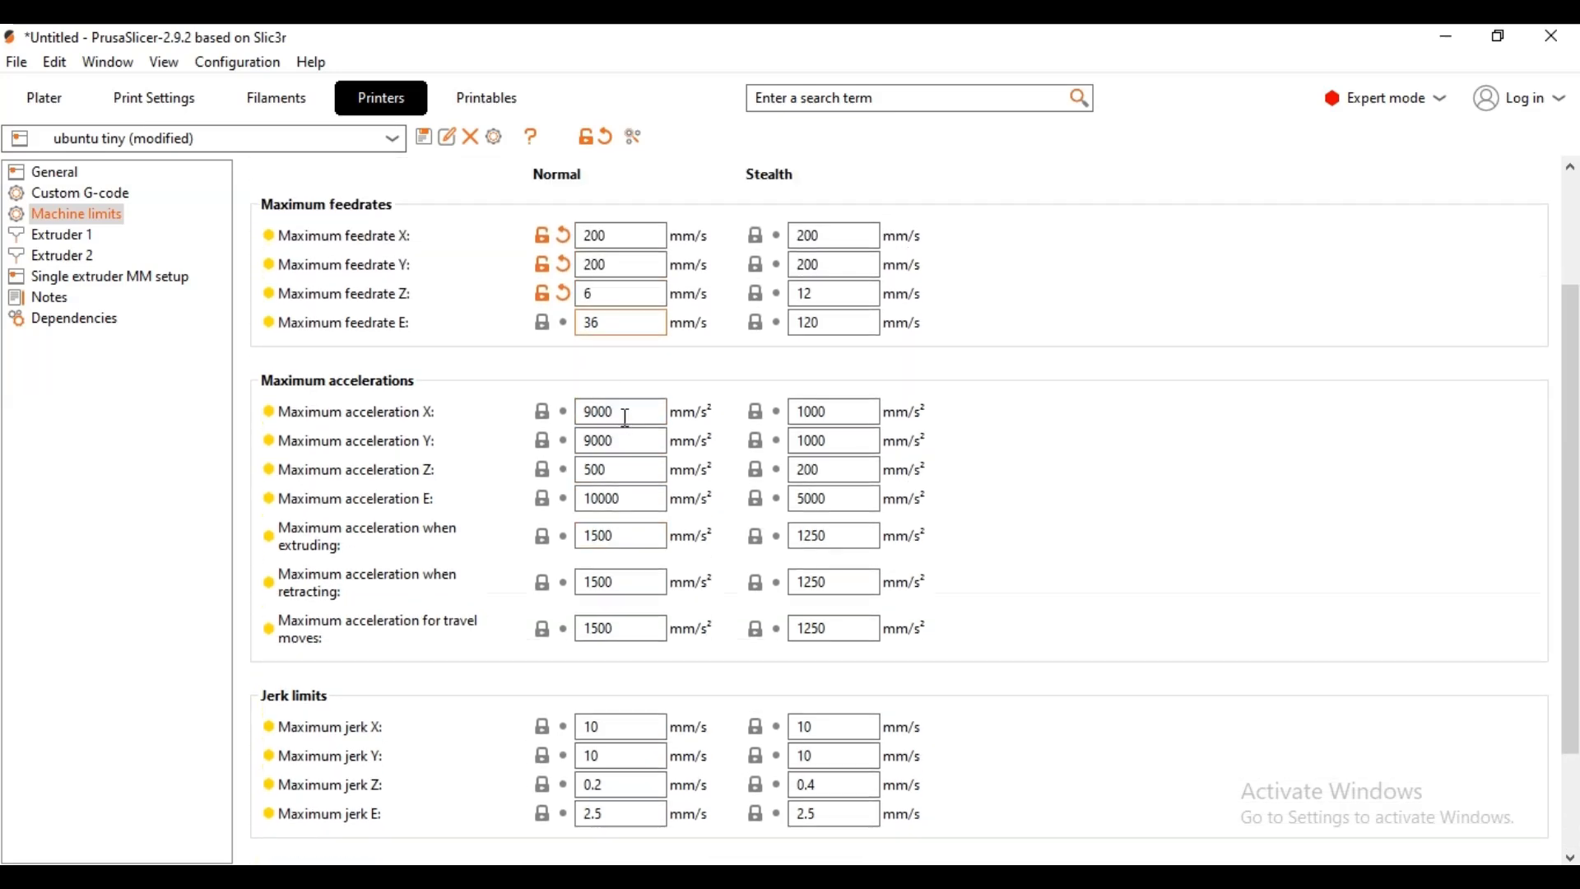
click(623, 411)
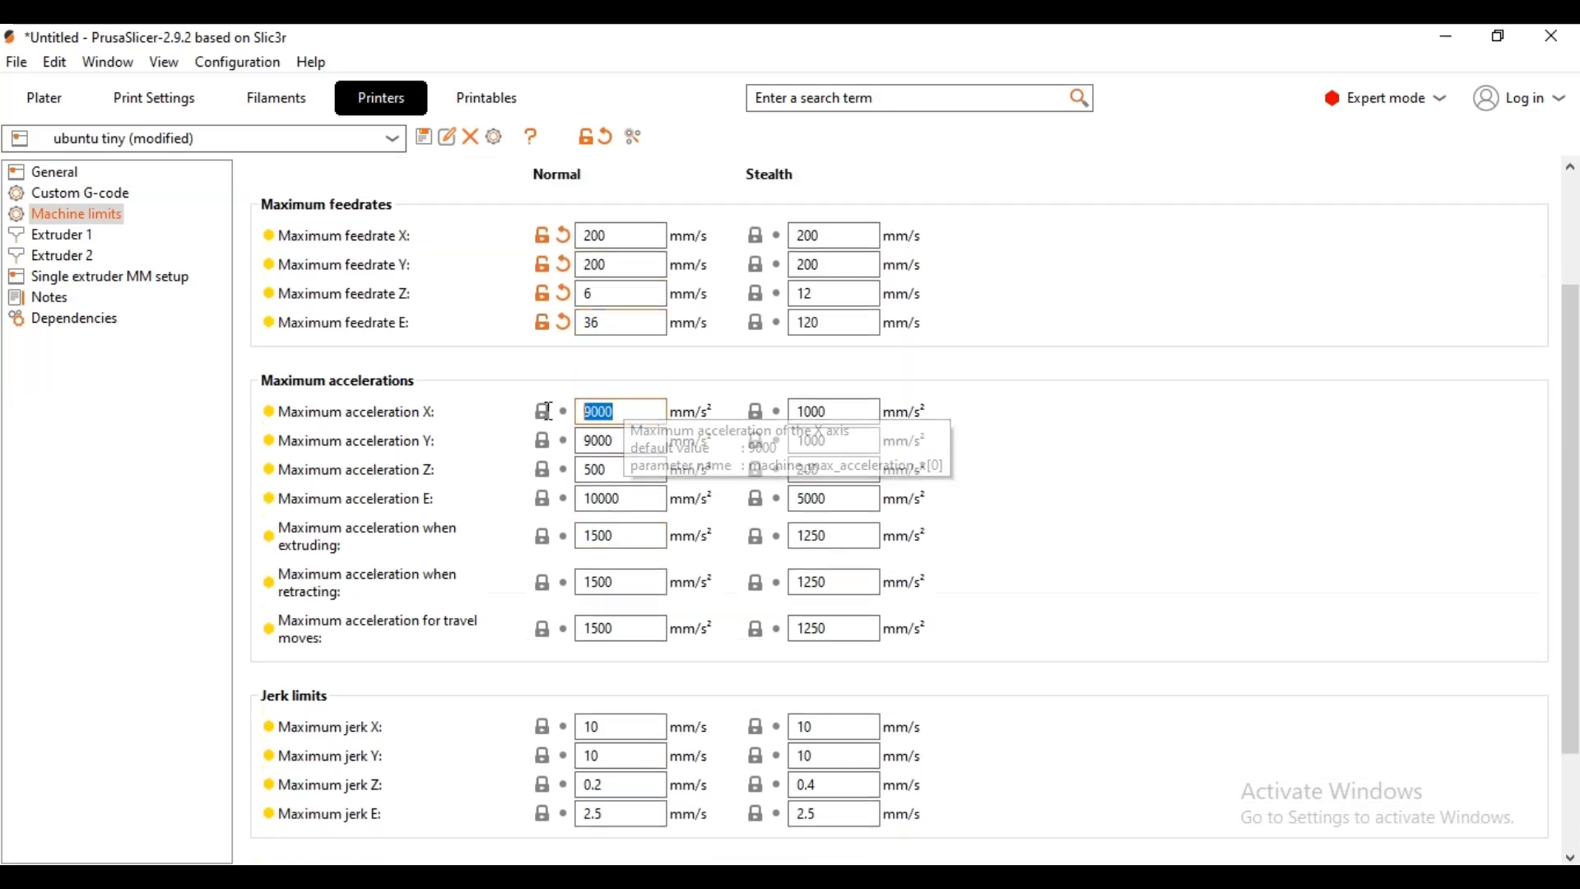
text(13)
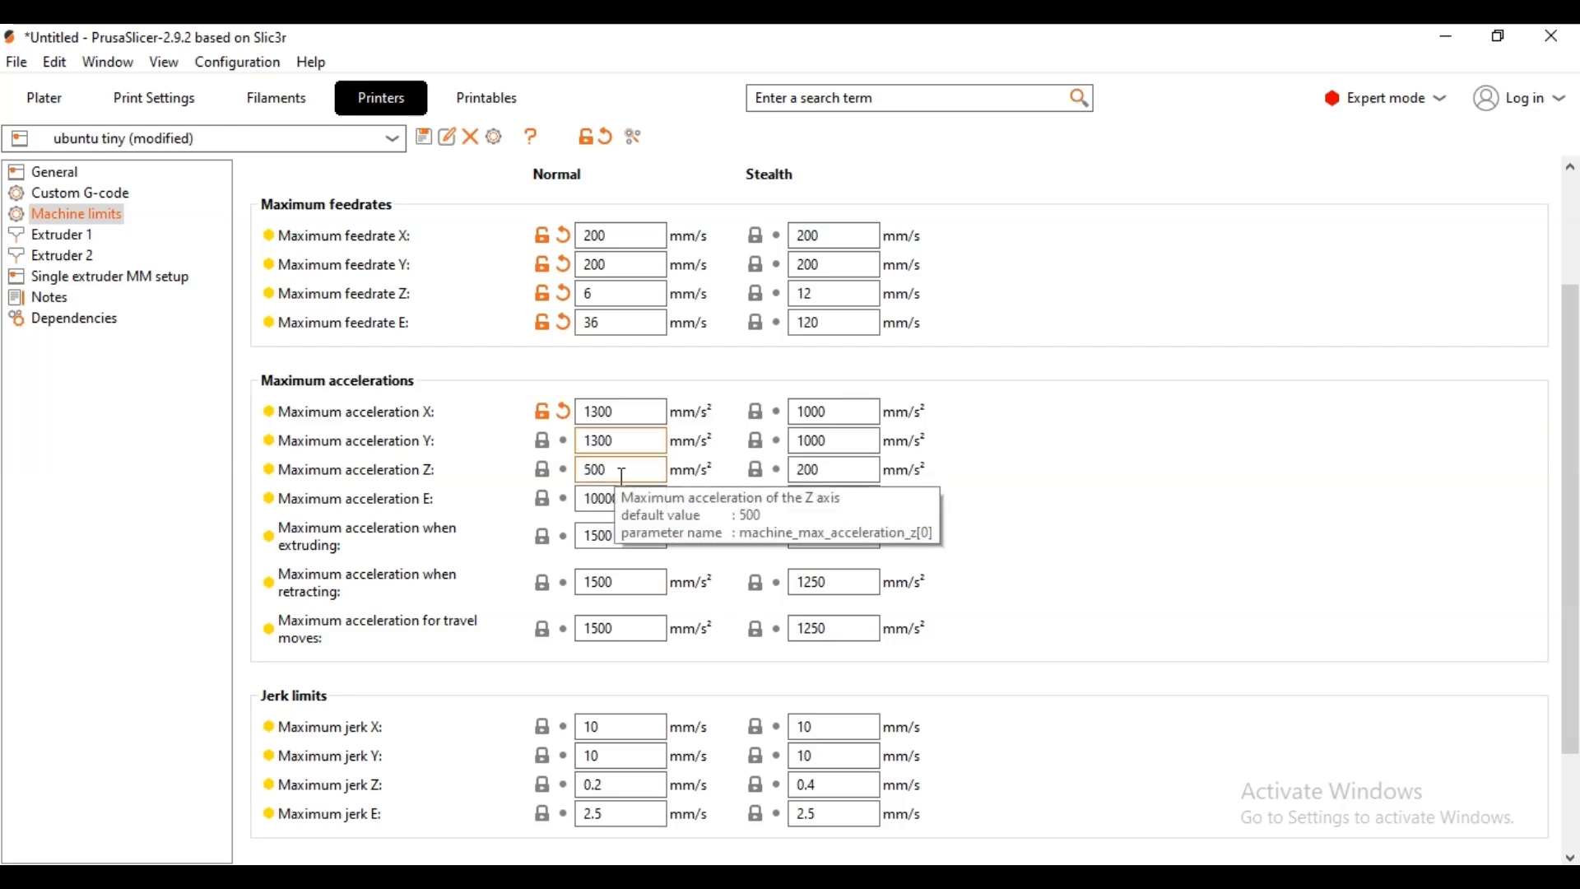
drag(608, 470, 564, 477)
text(10)
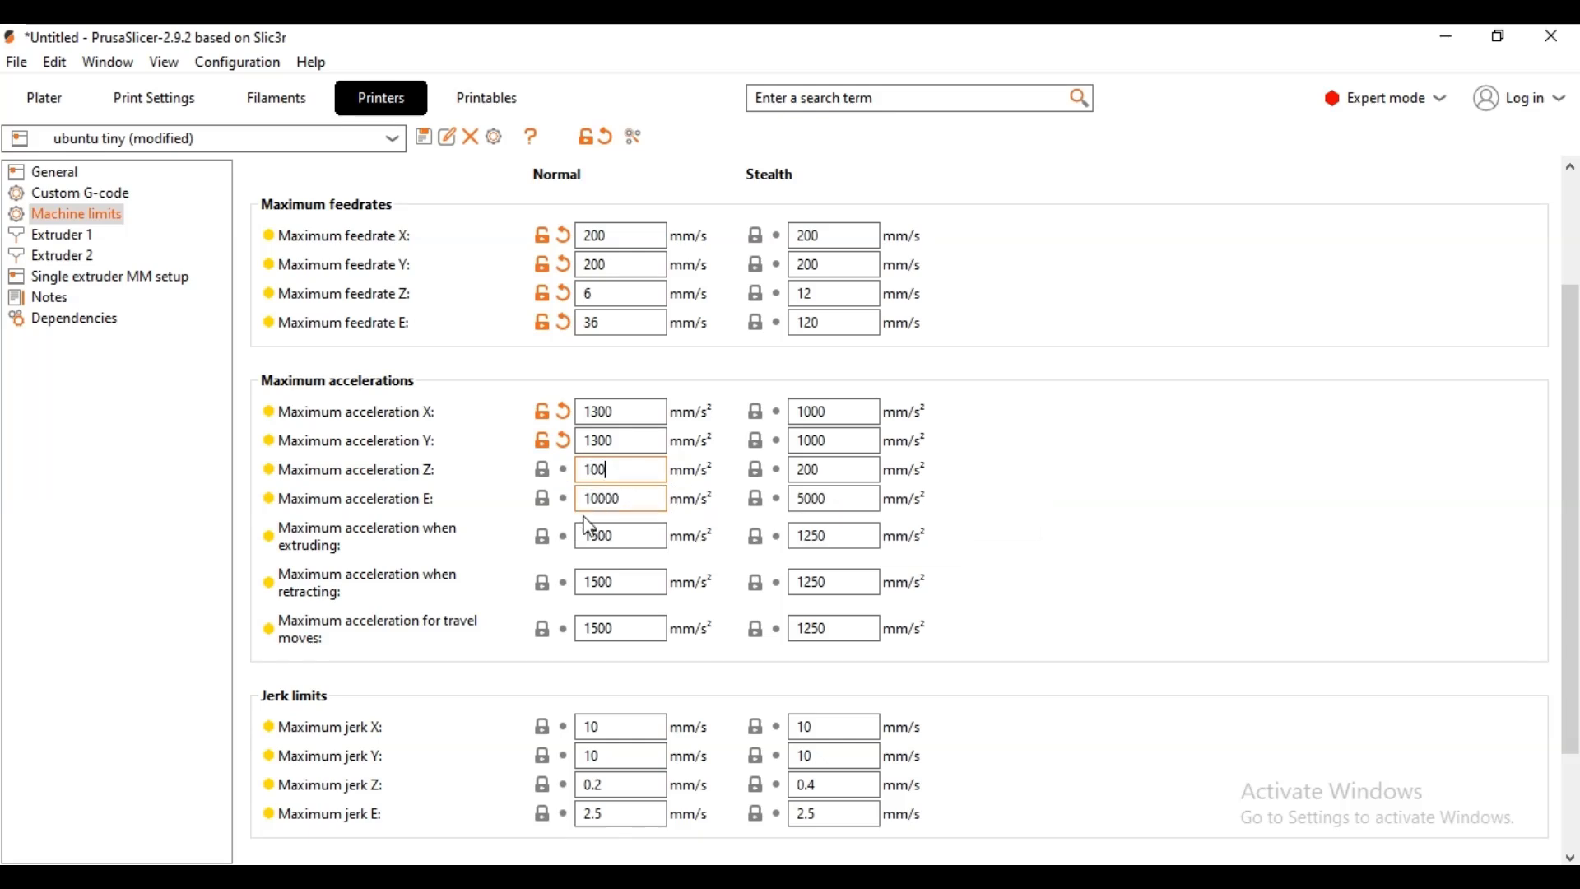
- Set the normal-mode maximum accelerations for travel moves and for retracting to 2000 mm/s² each
scroll(647, 524, down, 3)
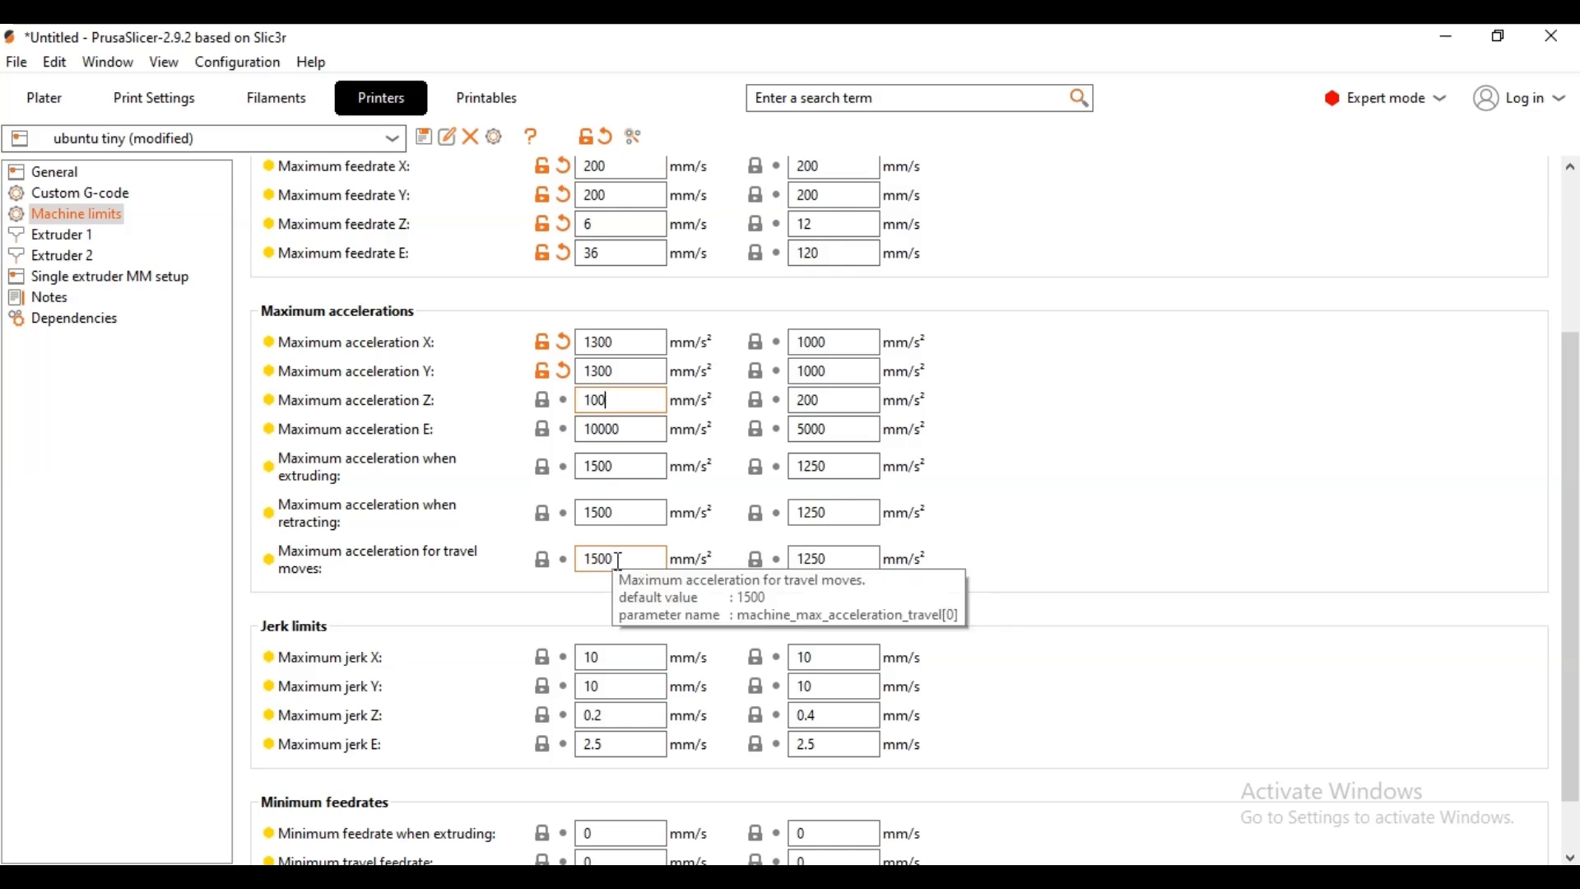
drag(619, 562, 585, 557)
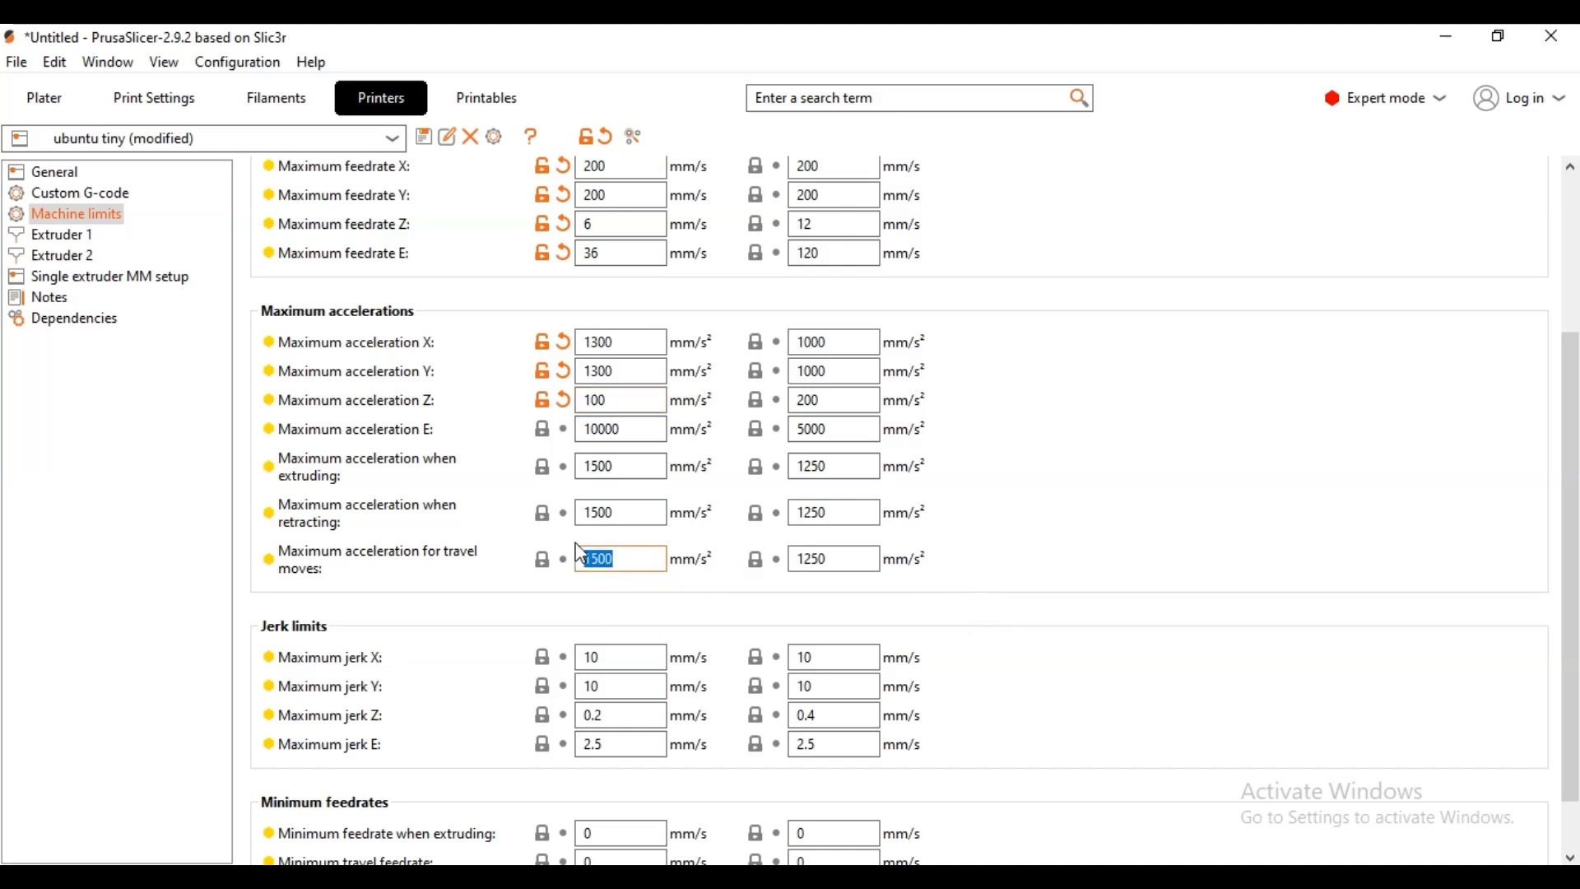
text(2)
click(624, 513)
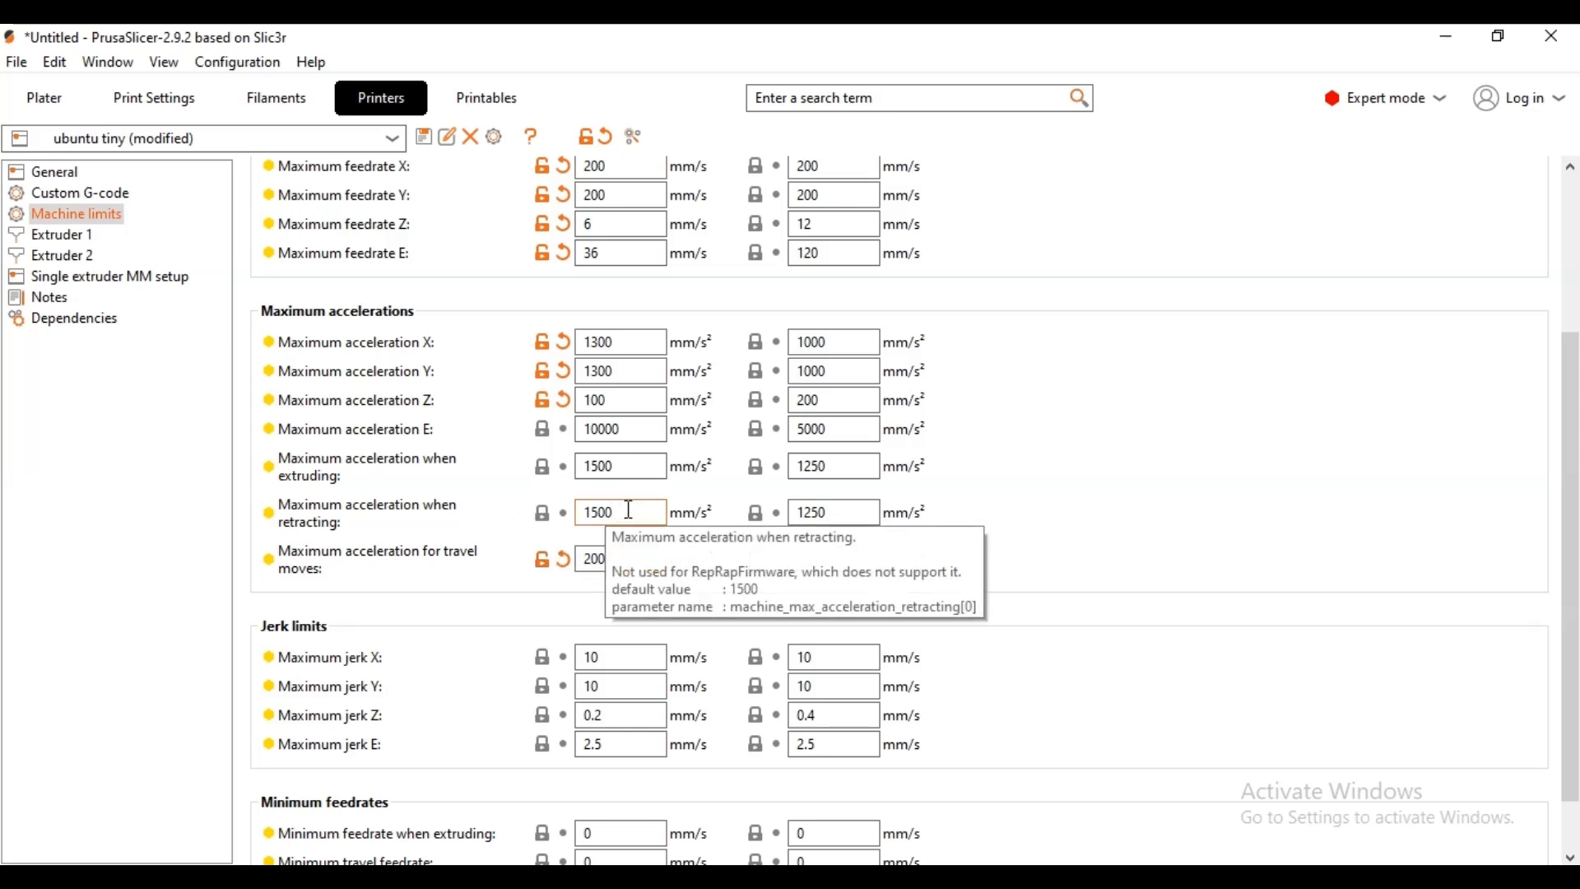
drag(630, 511, 584, 515)
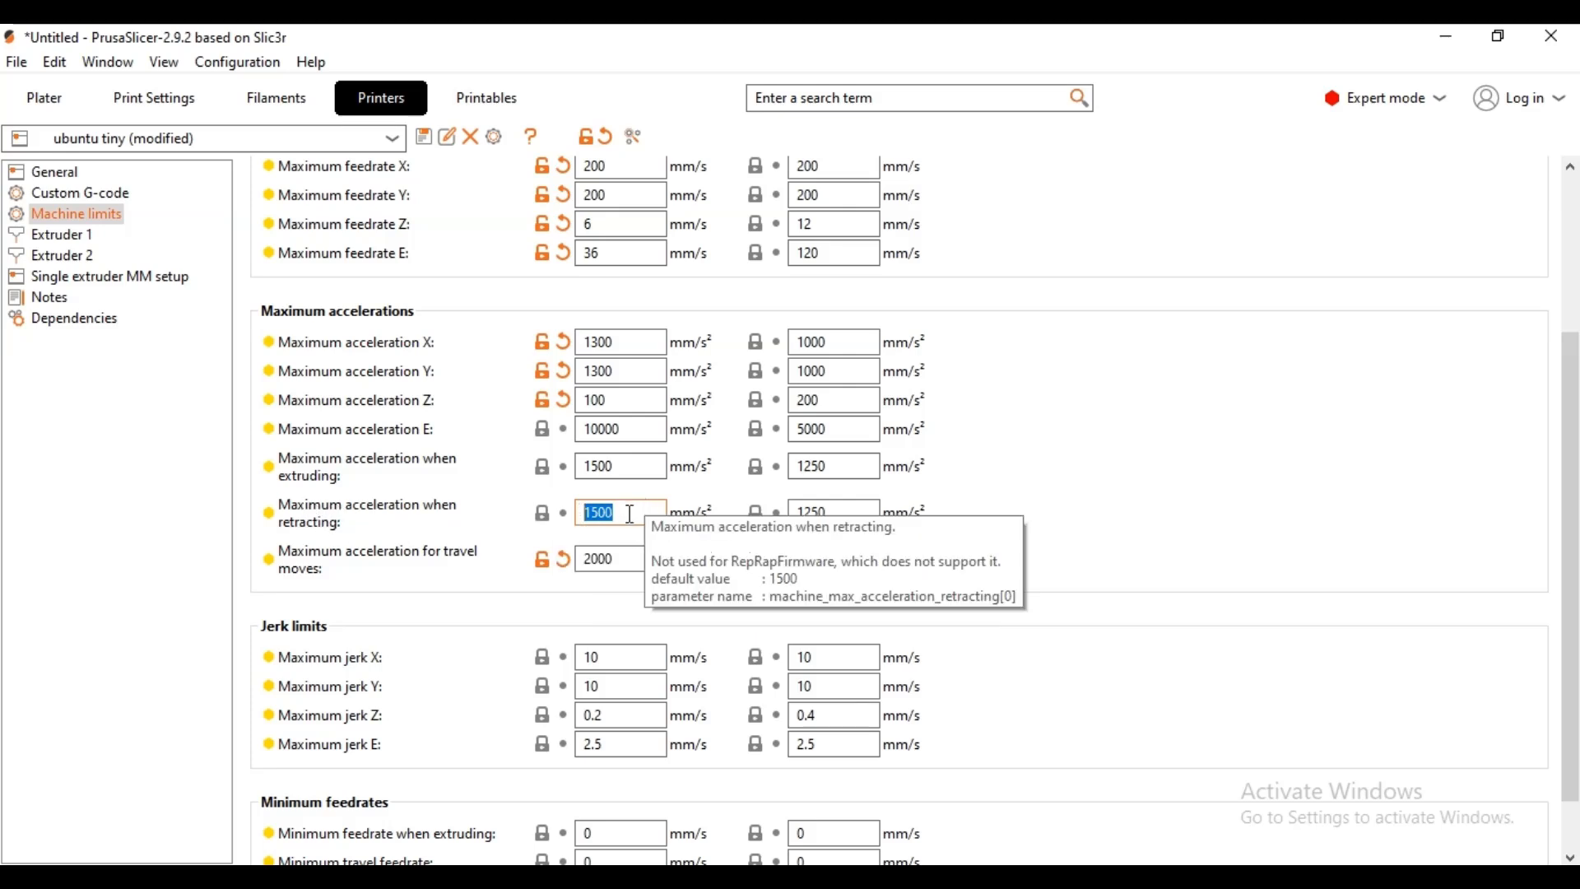
text(2000)
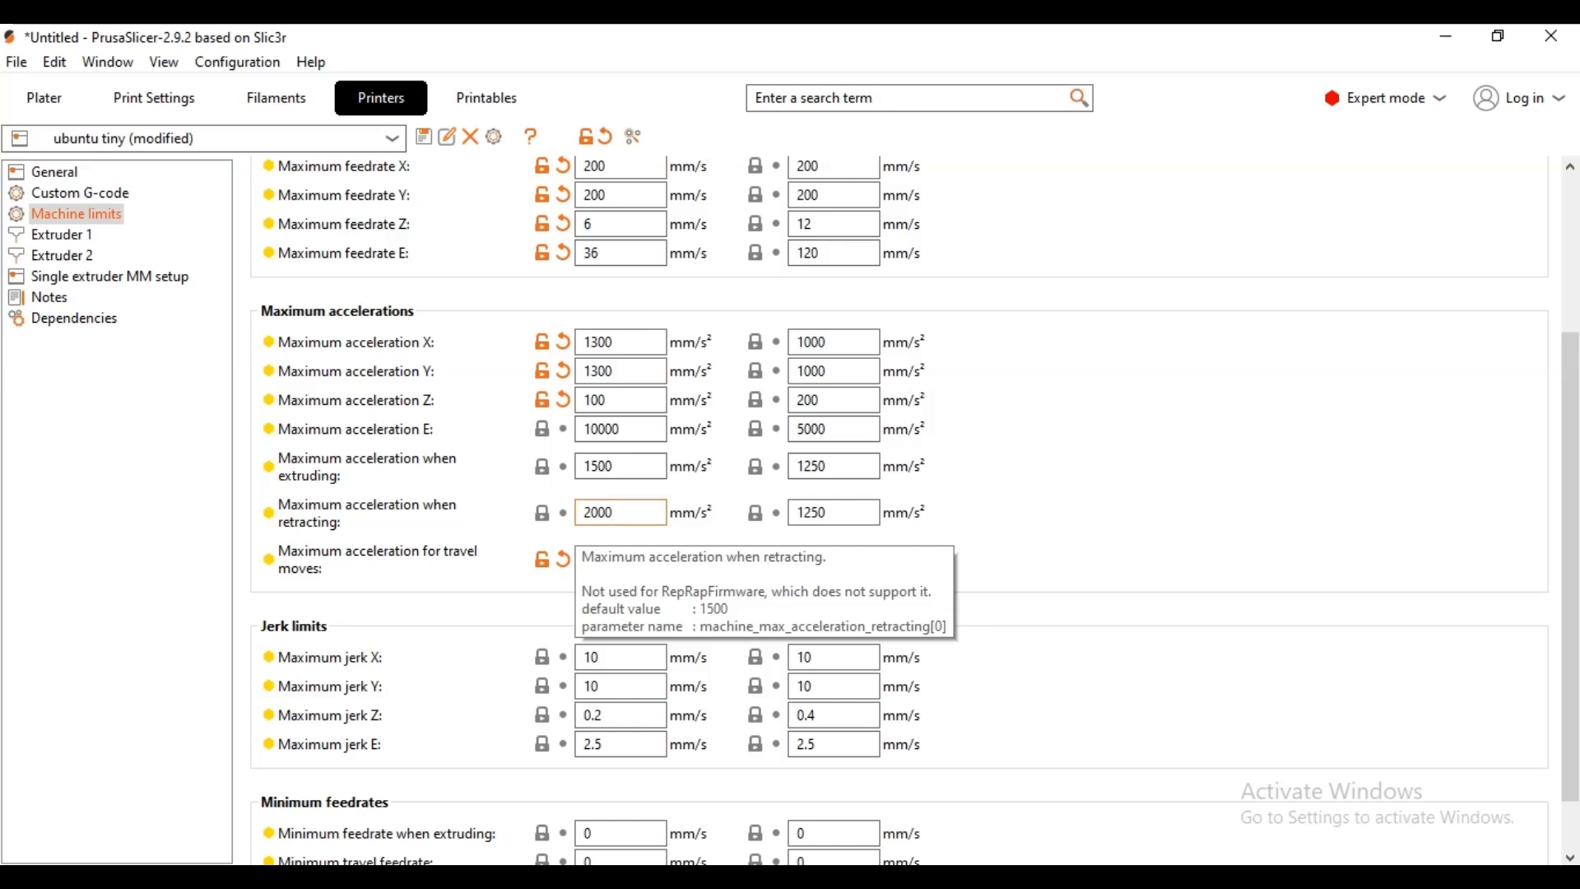
- Set the normal-mode maximum jerk for X and Y to 8 mm/s
scroll(671, 622, down, 1)
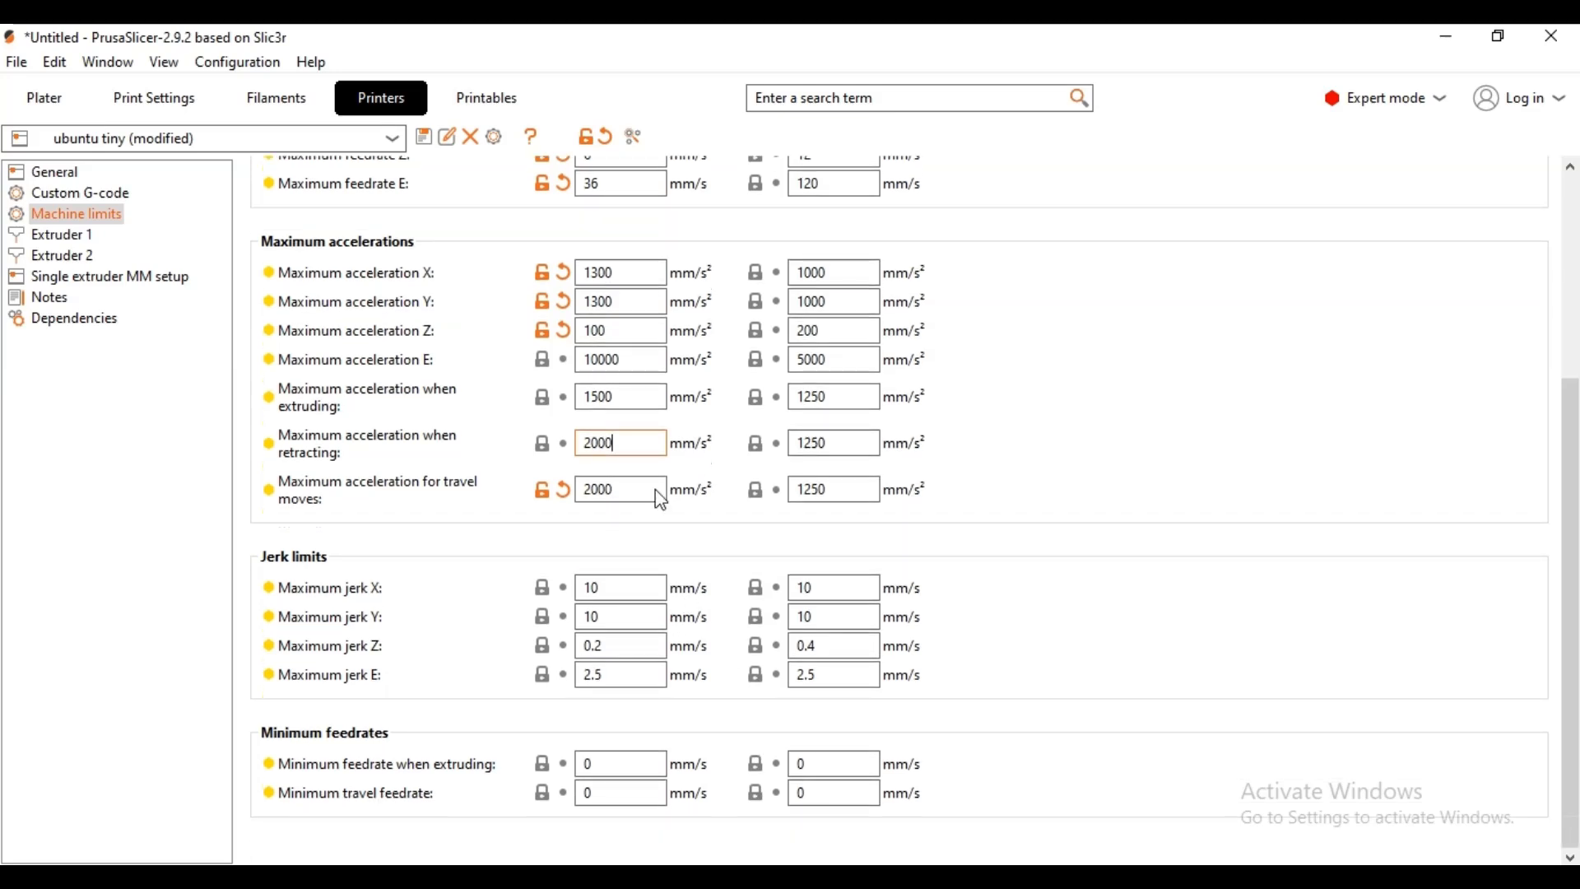
click(614, 590)
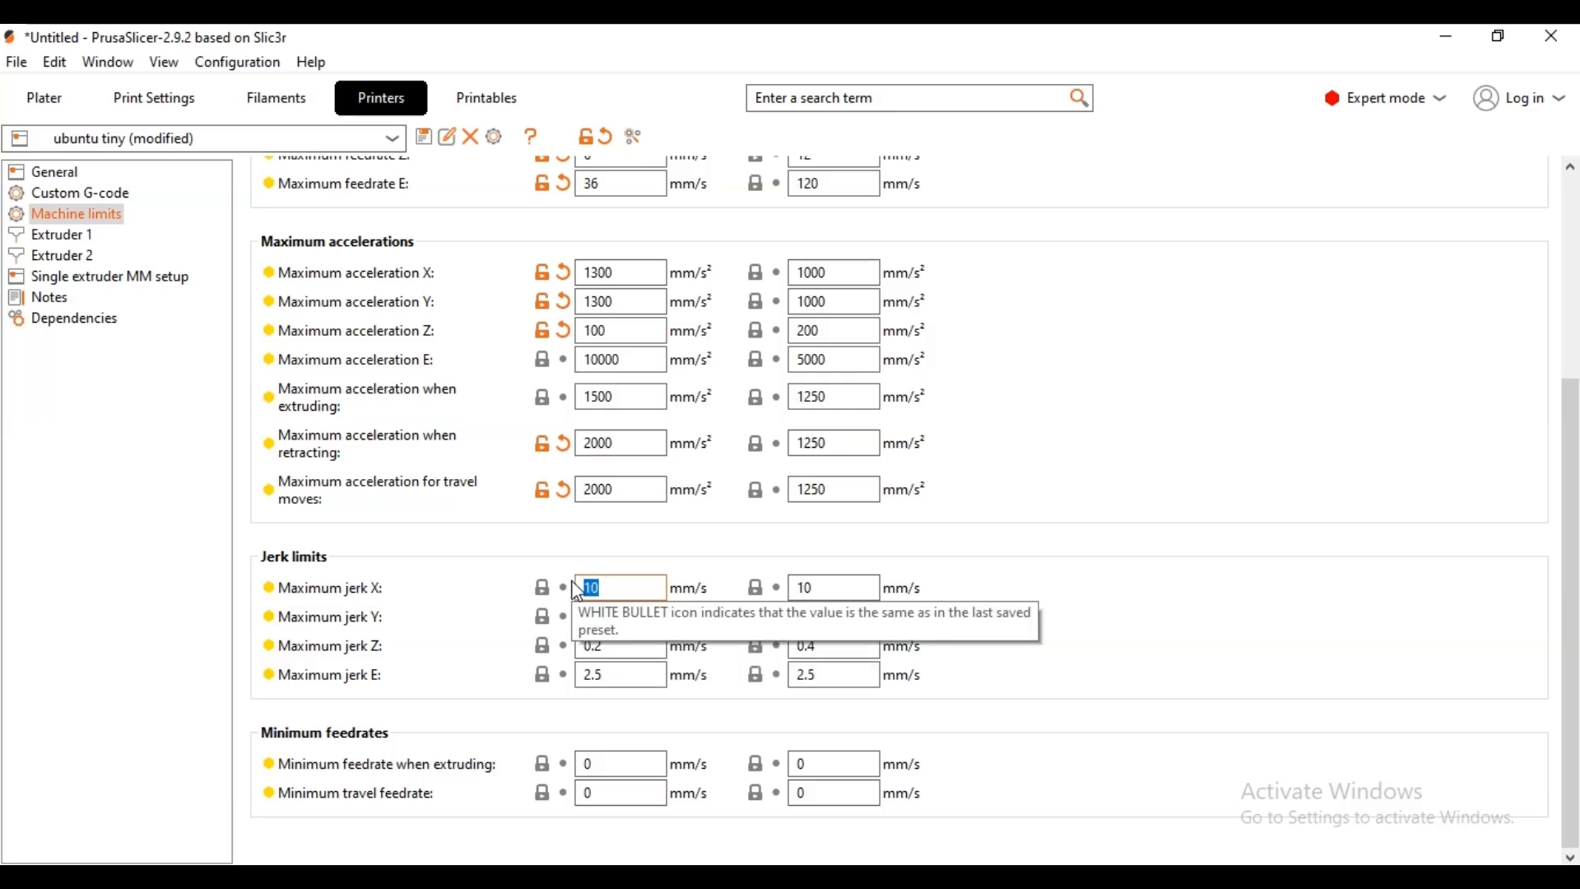
text(8)
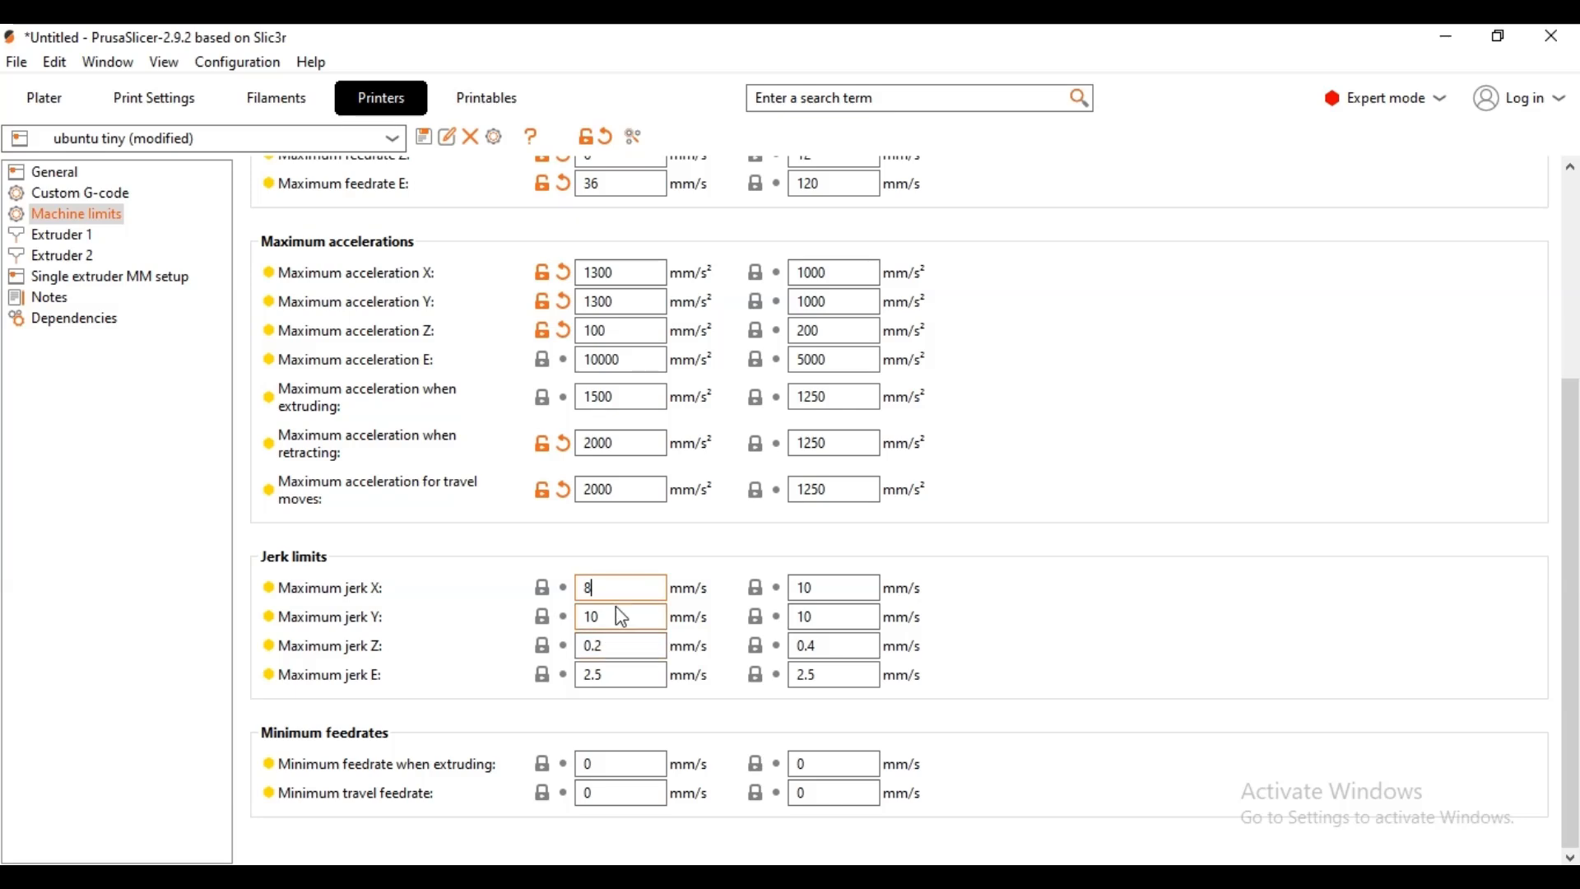
click(621, 618)
text(8)
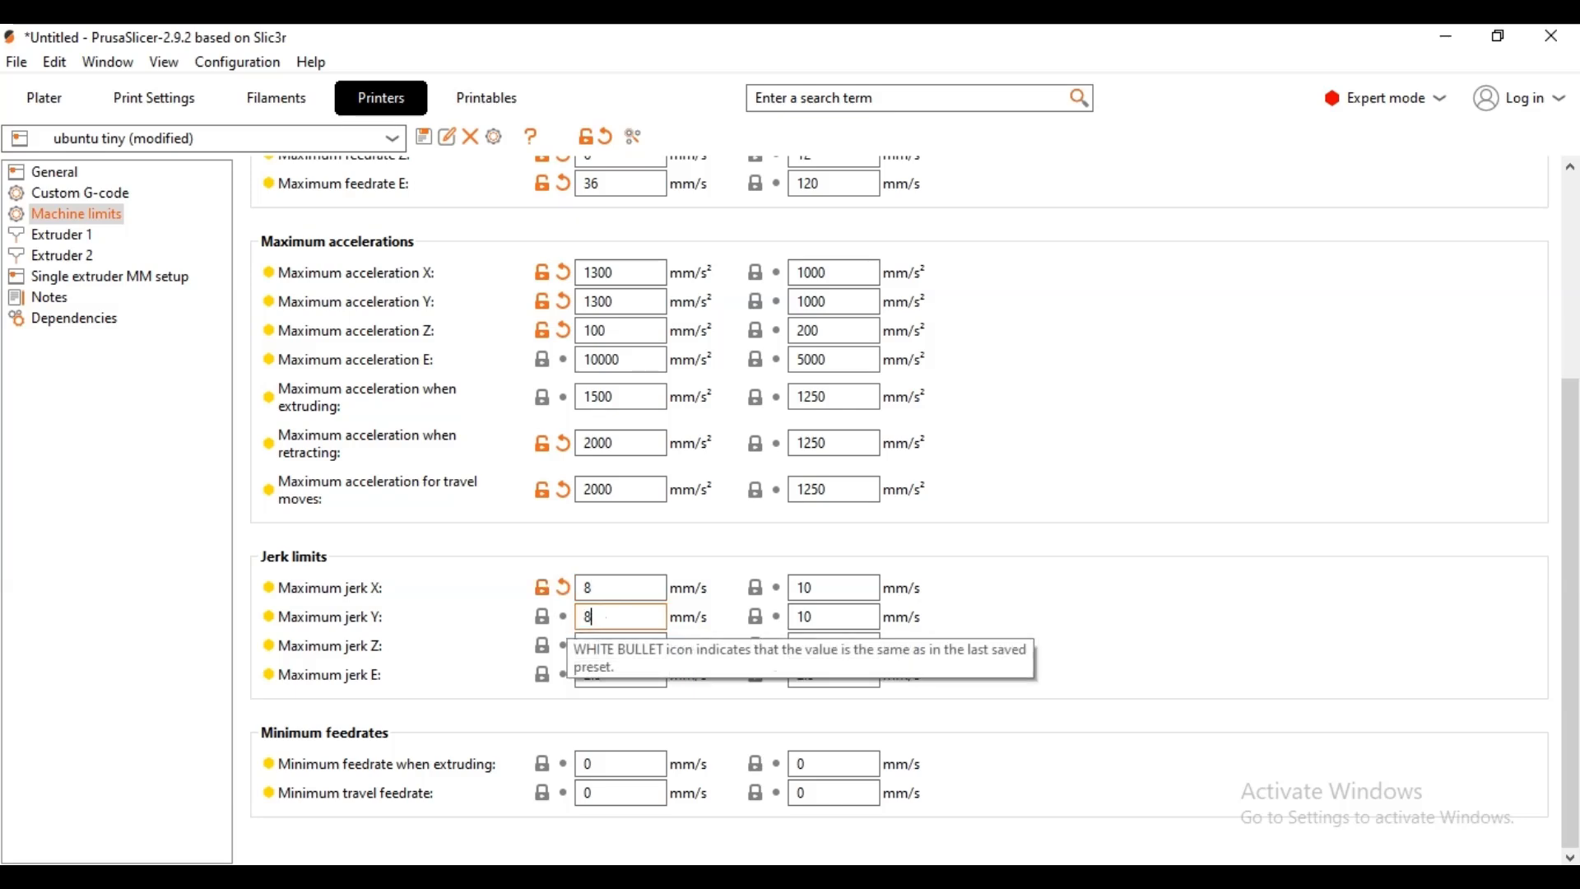
- Set the normal-mode maximum jerk to 0.3 mm/s for Z and 5 mm/s for E
click(619, 652)
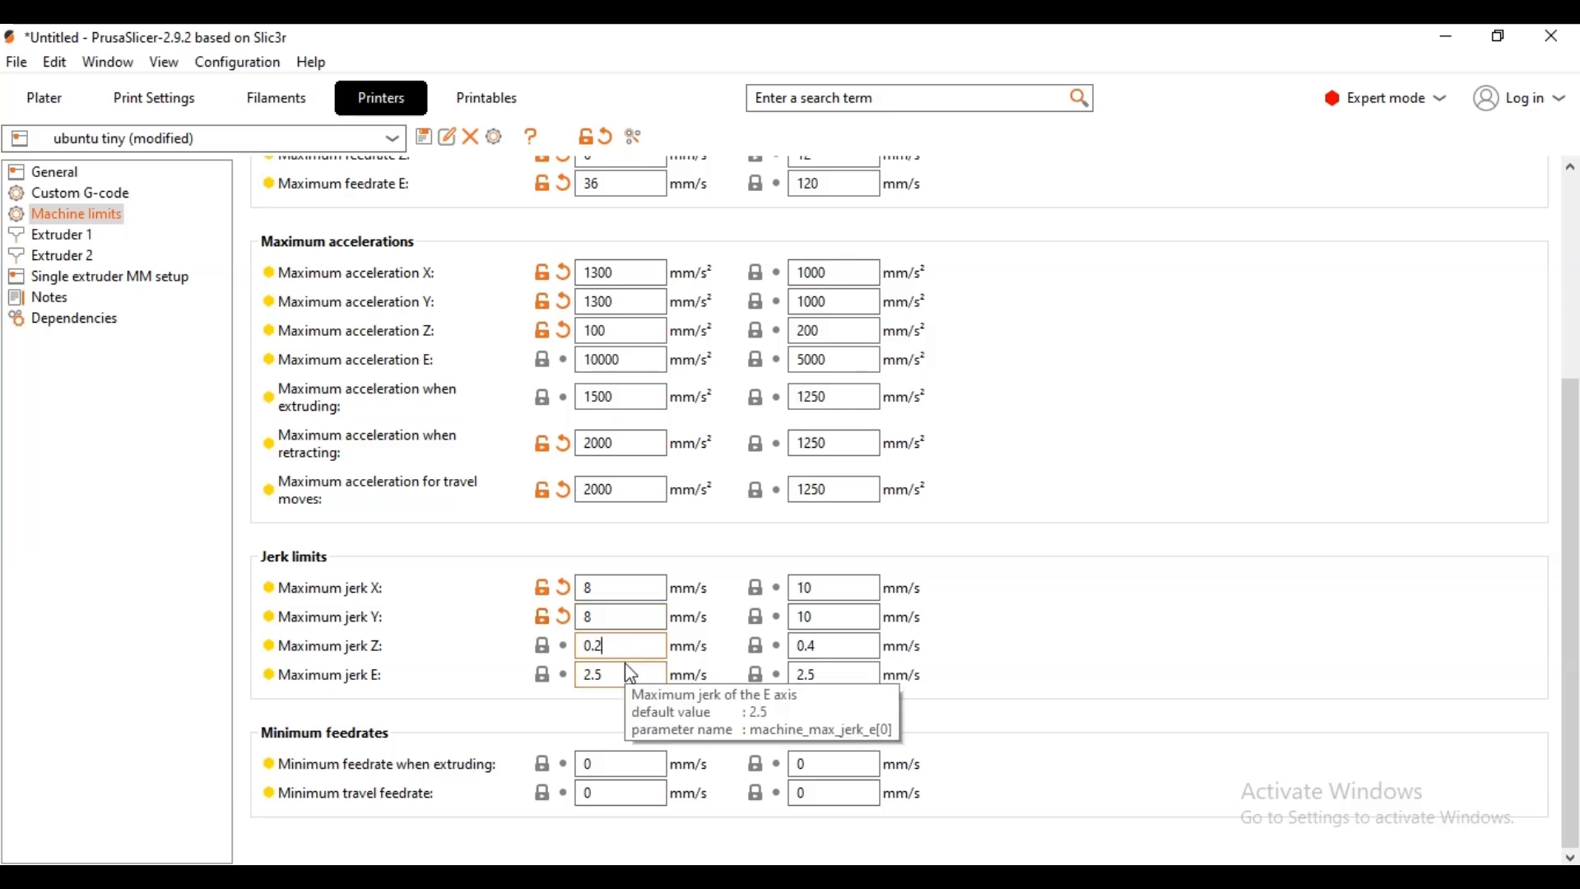
key(BackSpace)
text(3)
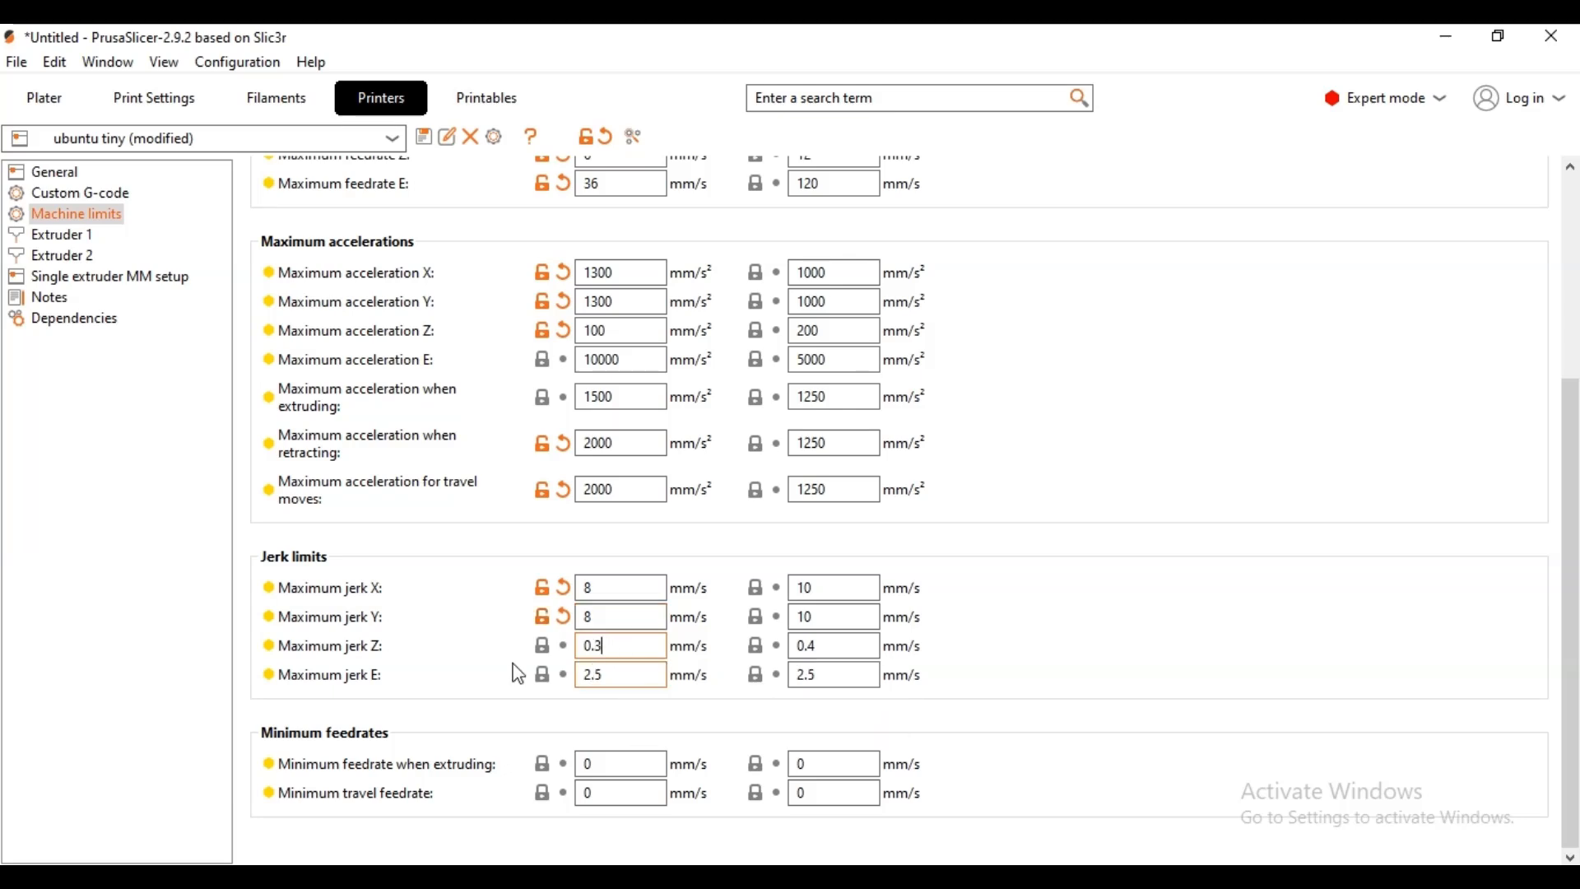
key(Tab)
text(5)
- Save the changed machine limits to the existing ubuntu tiny printer preset
scroll(613, 576, up, 3)
scroll(696, 481, up, 2)
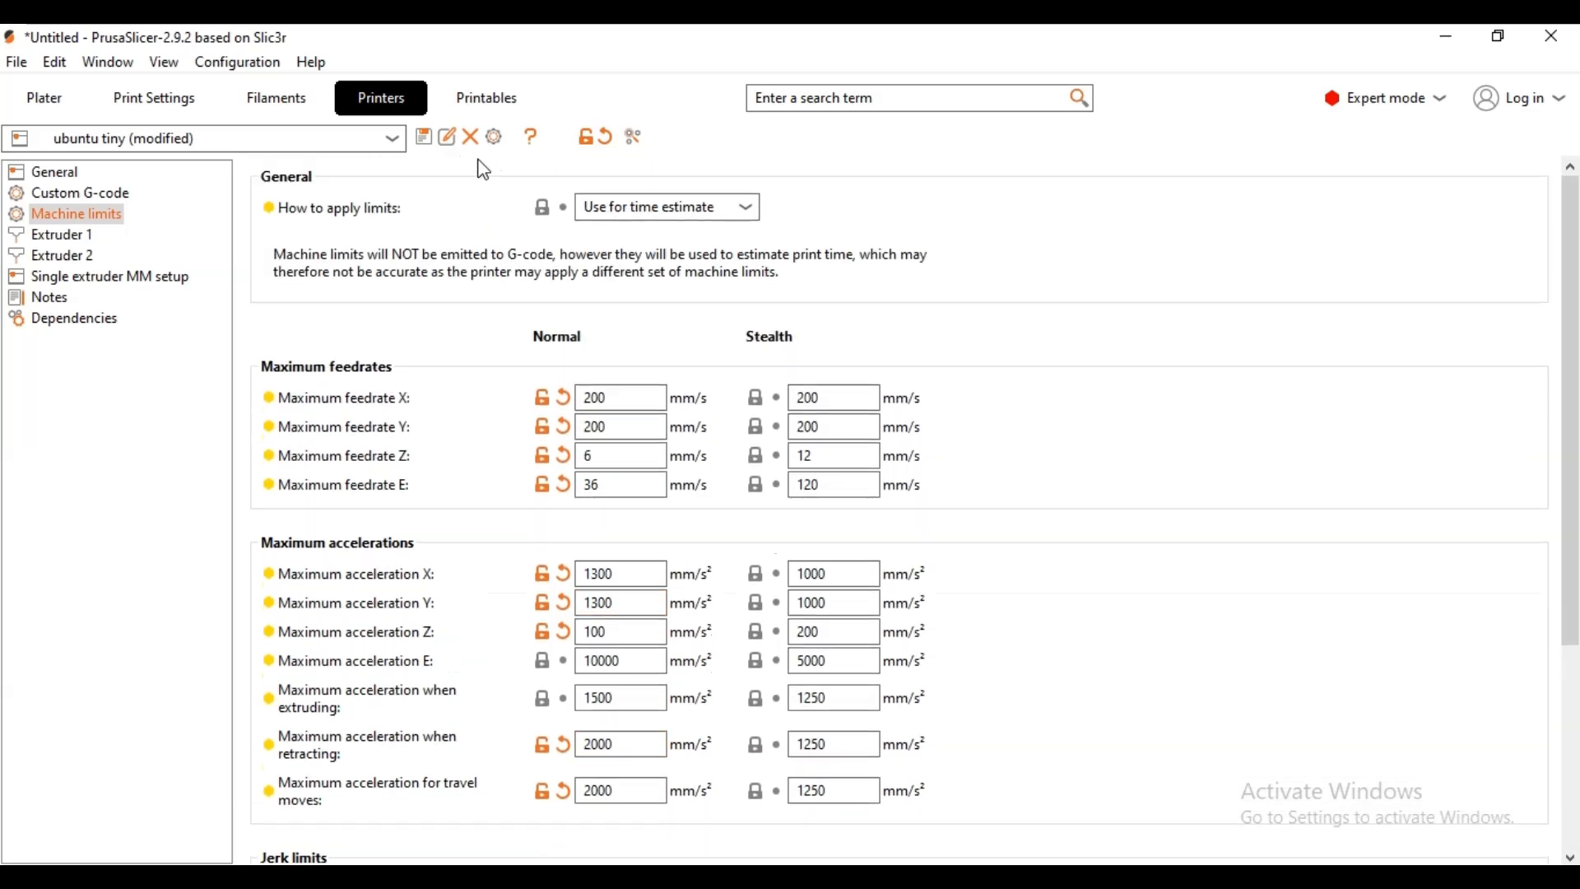
click(426, 145)
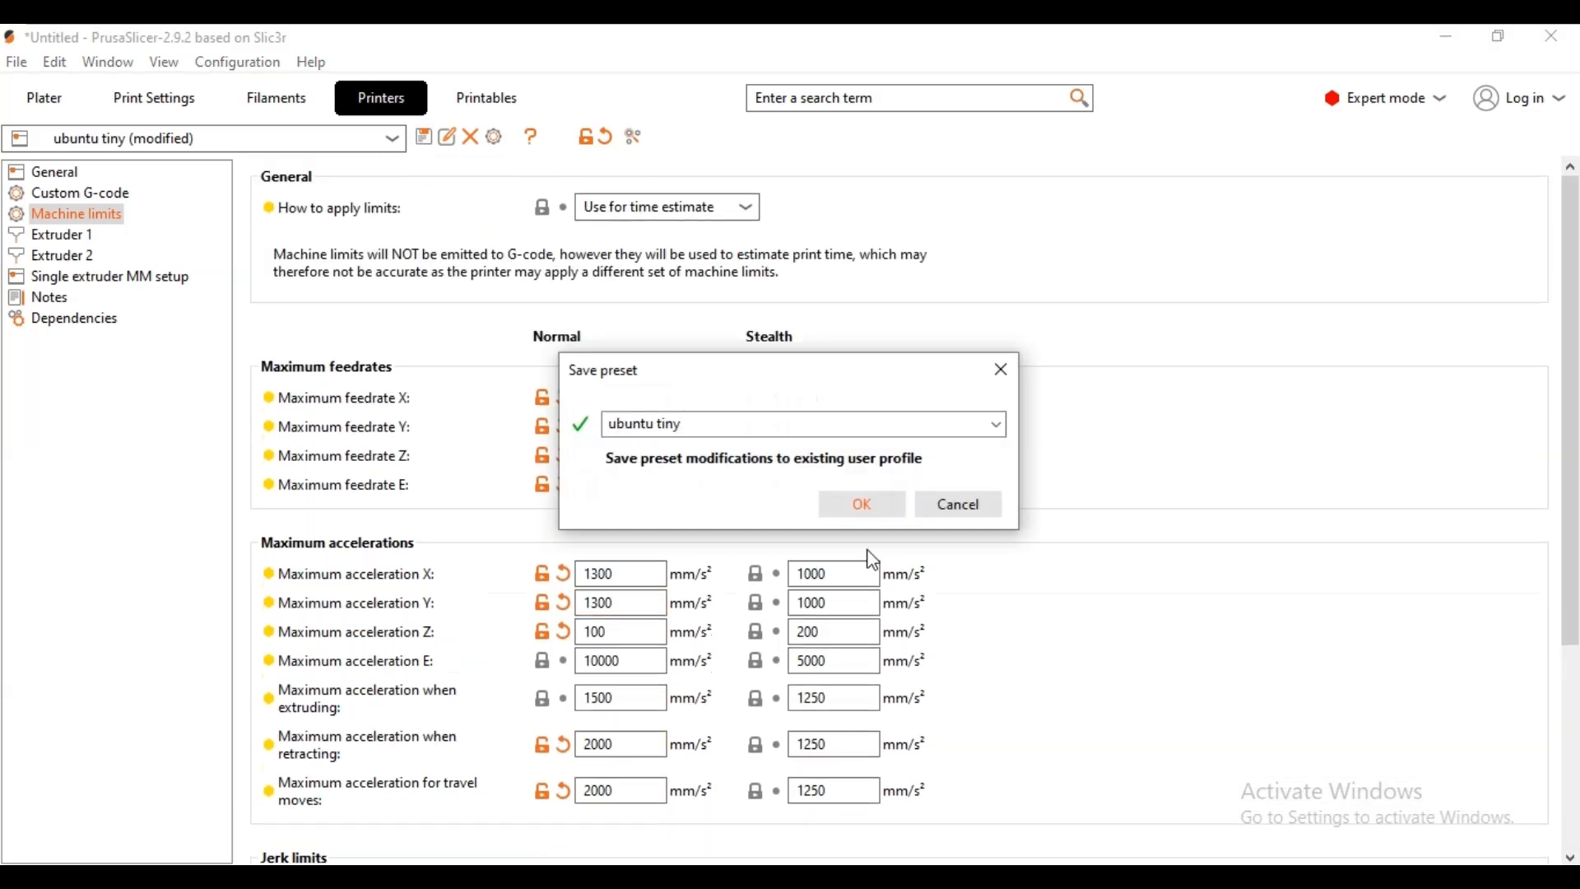
click(866, 507)
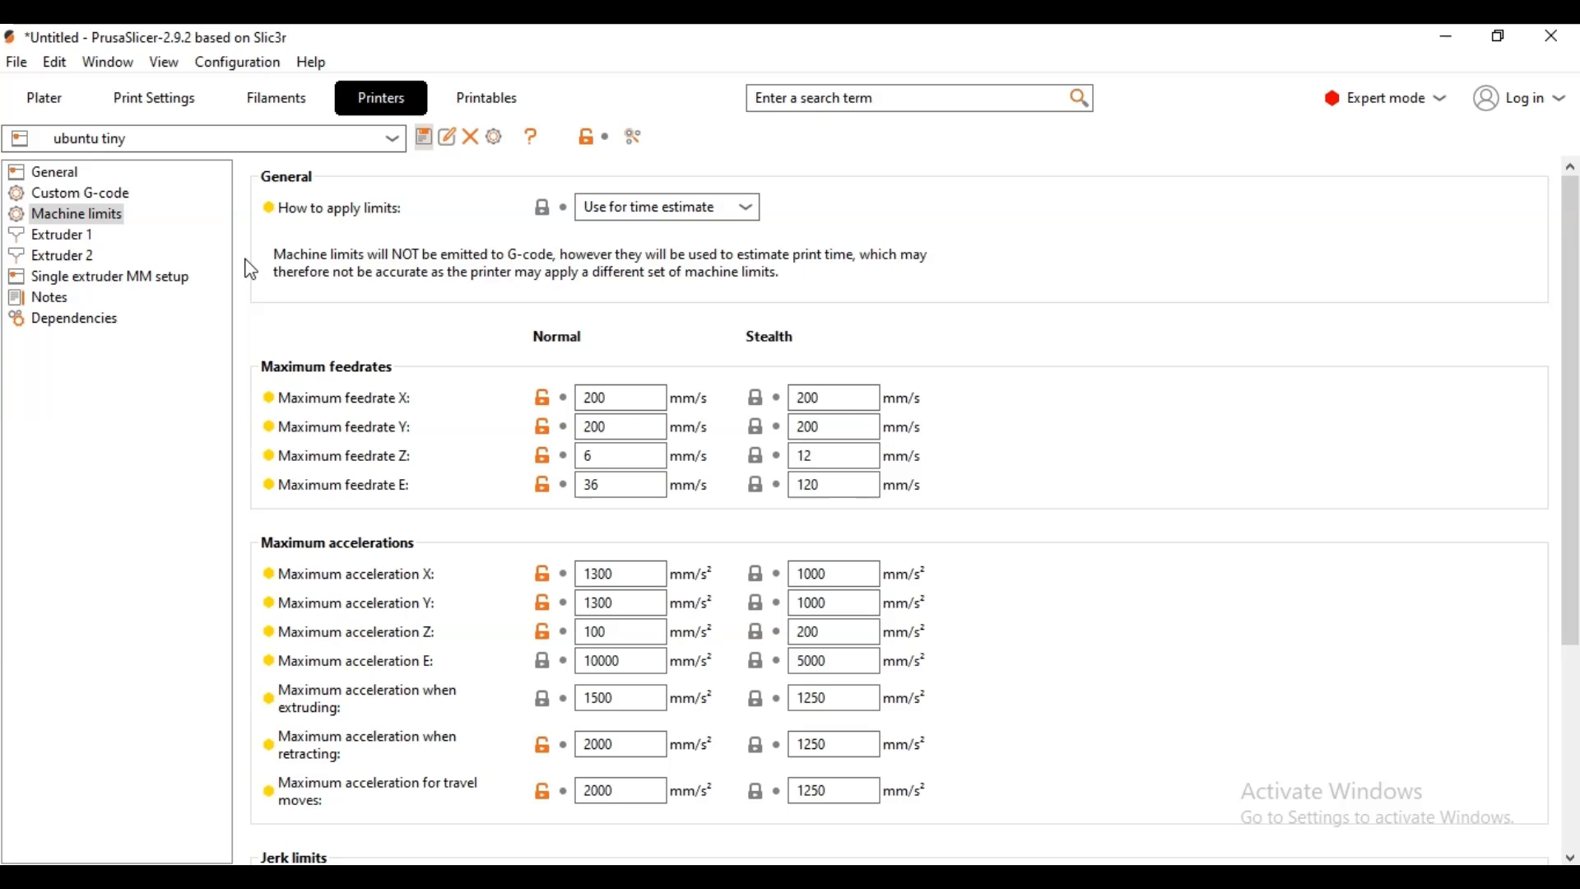
- Return to the Plater and examine the empty print bed and its origin from several angles
click(45, 100)
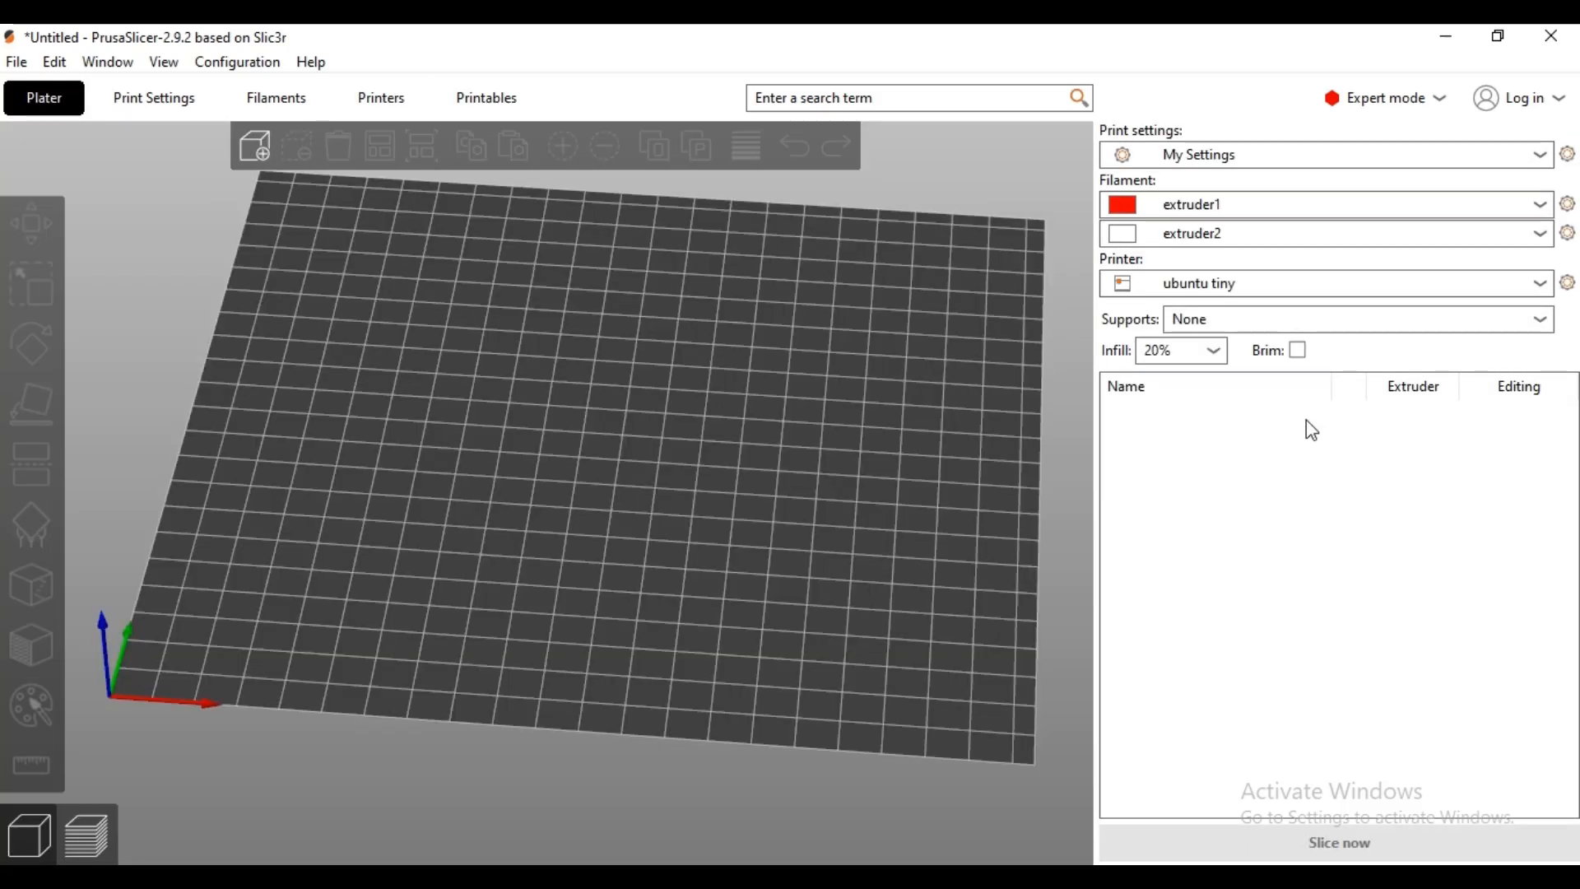
scroll(543, 490, down, 2)
scroll(593, 469, up, 3)
scroll(395, 635, down, 5)
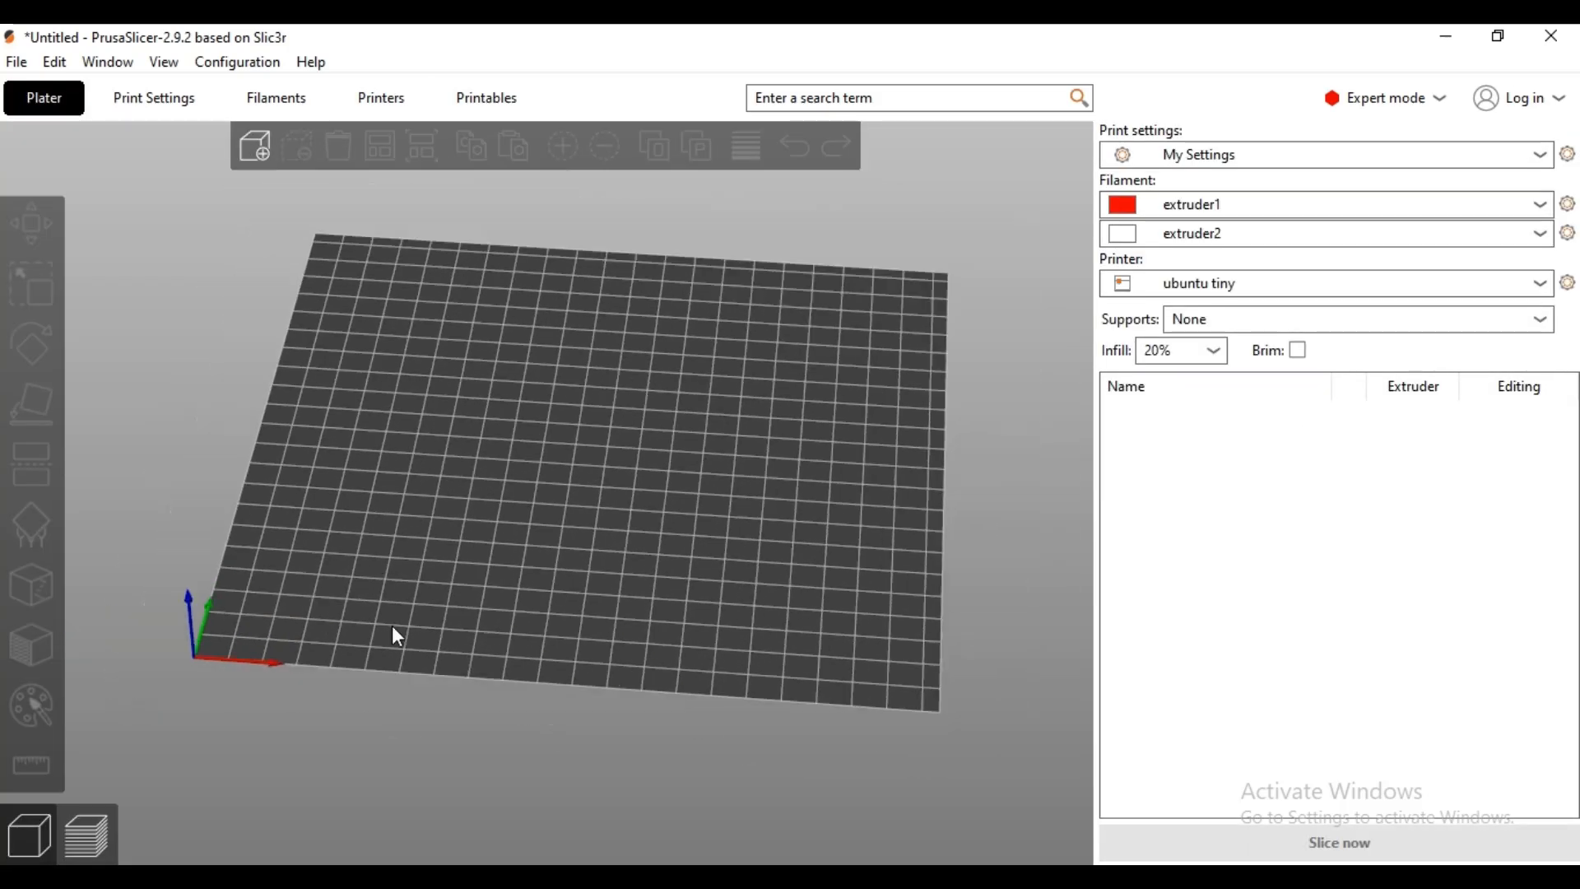
drag(535, 537, 567, 537)
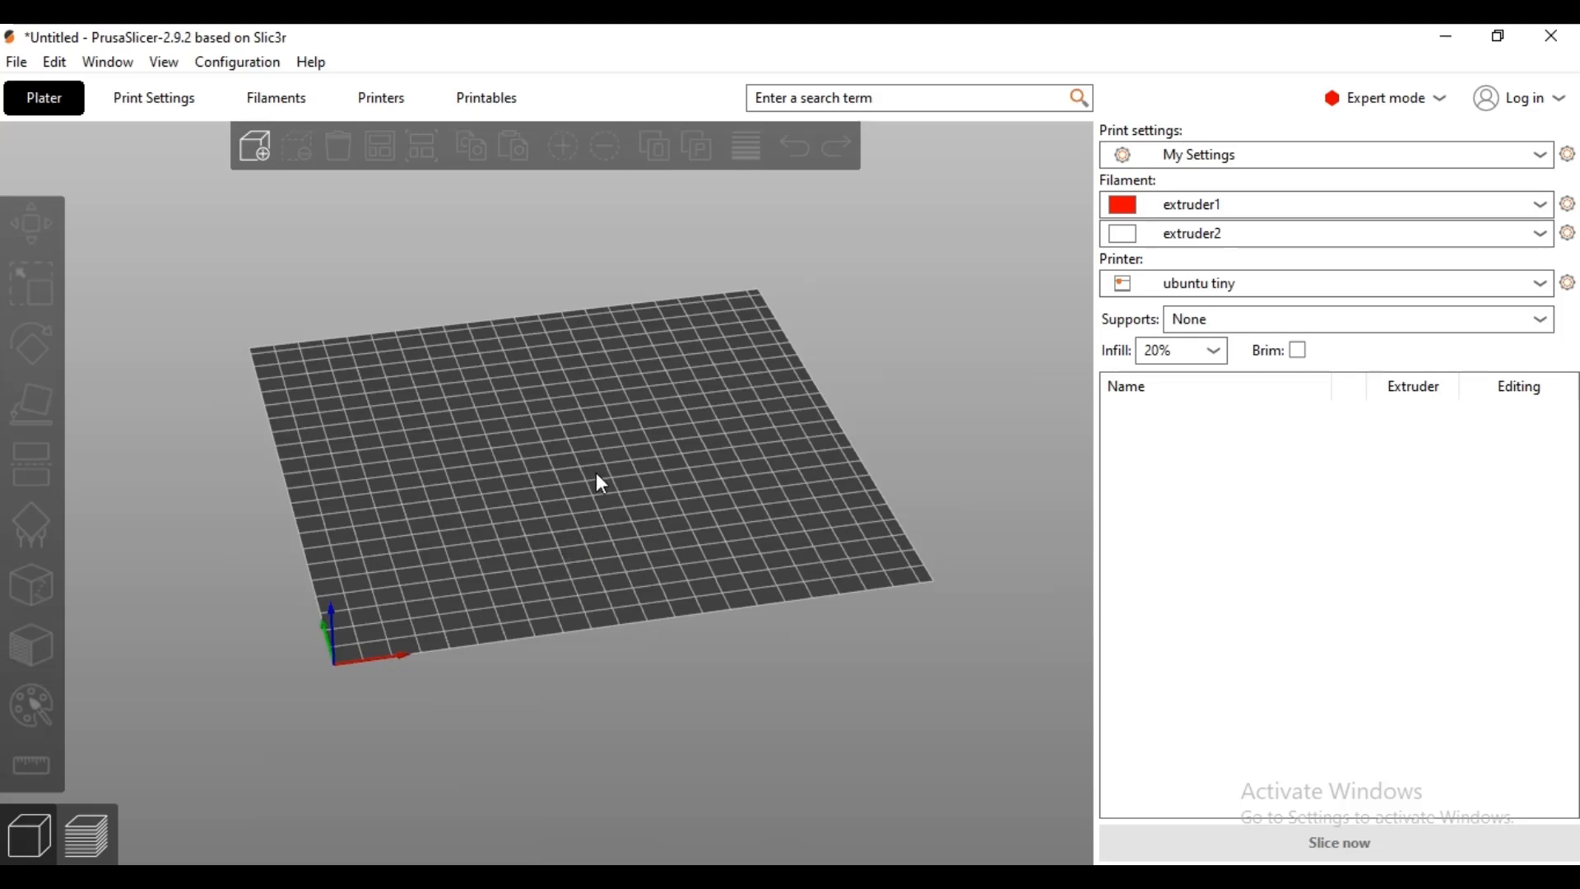
right_drag(596, 472, 630, 500)
drag(681, 584, 787, 594)
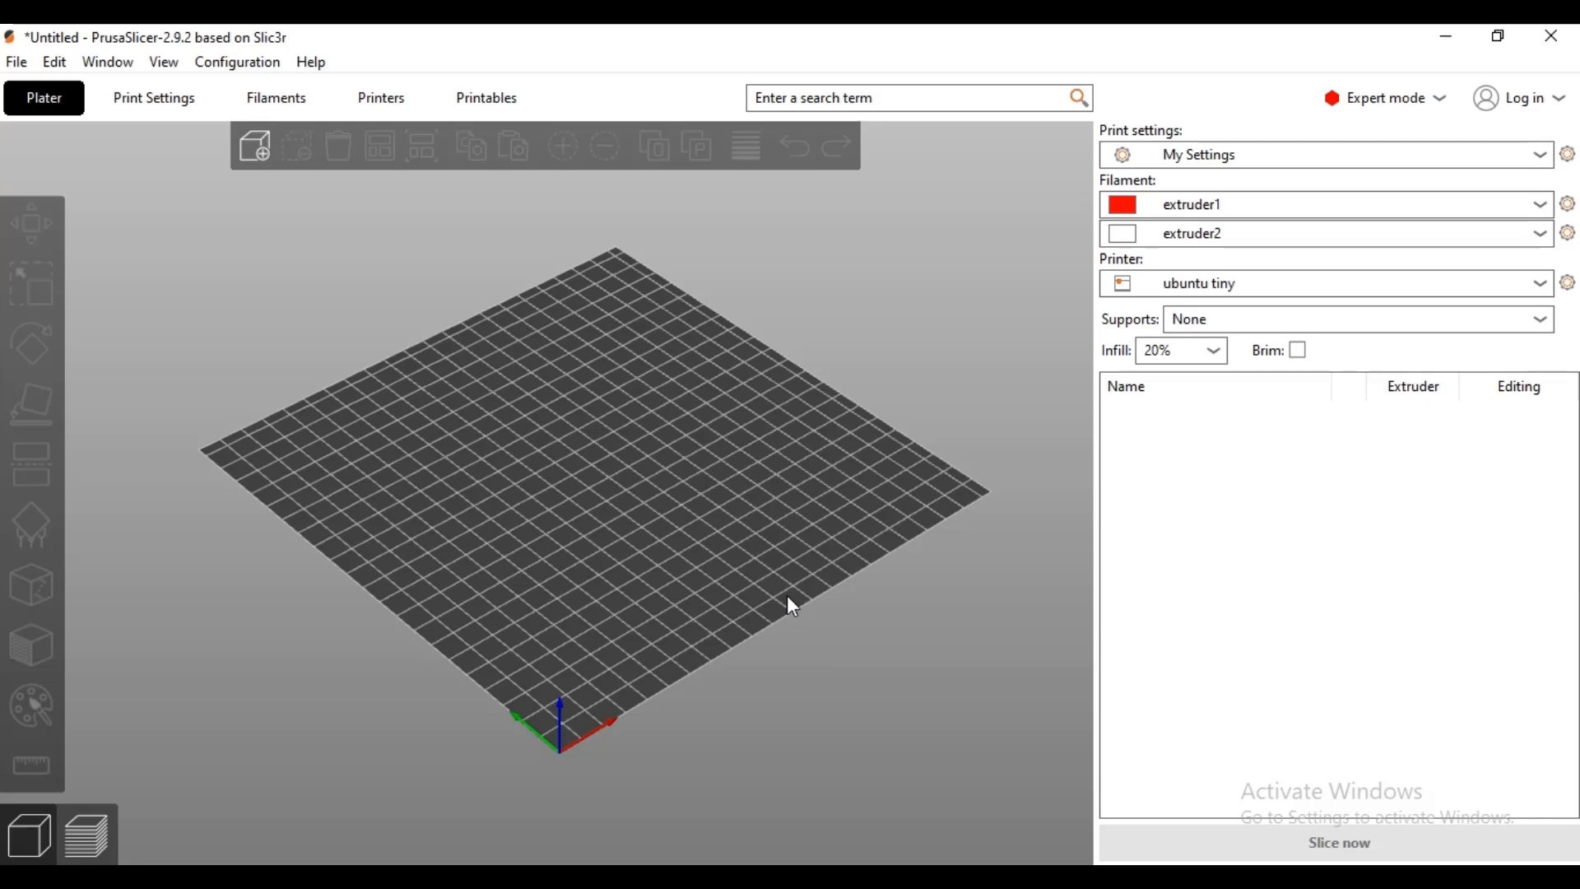
scroll(721, 634, up, 3)
scroll(482, 597, down, 3)
drag(481, 597, 616, 628)
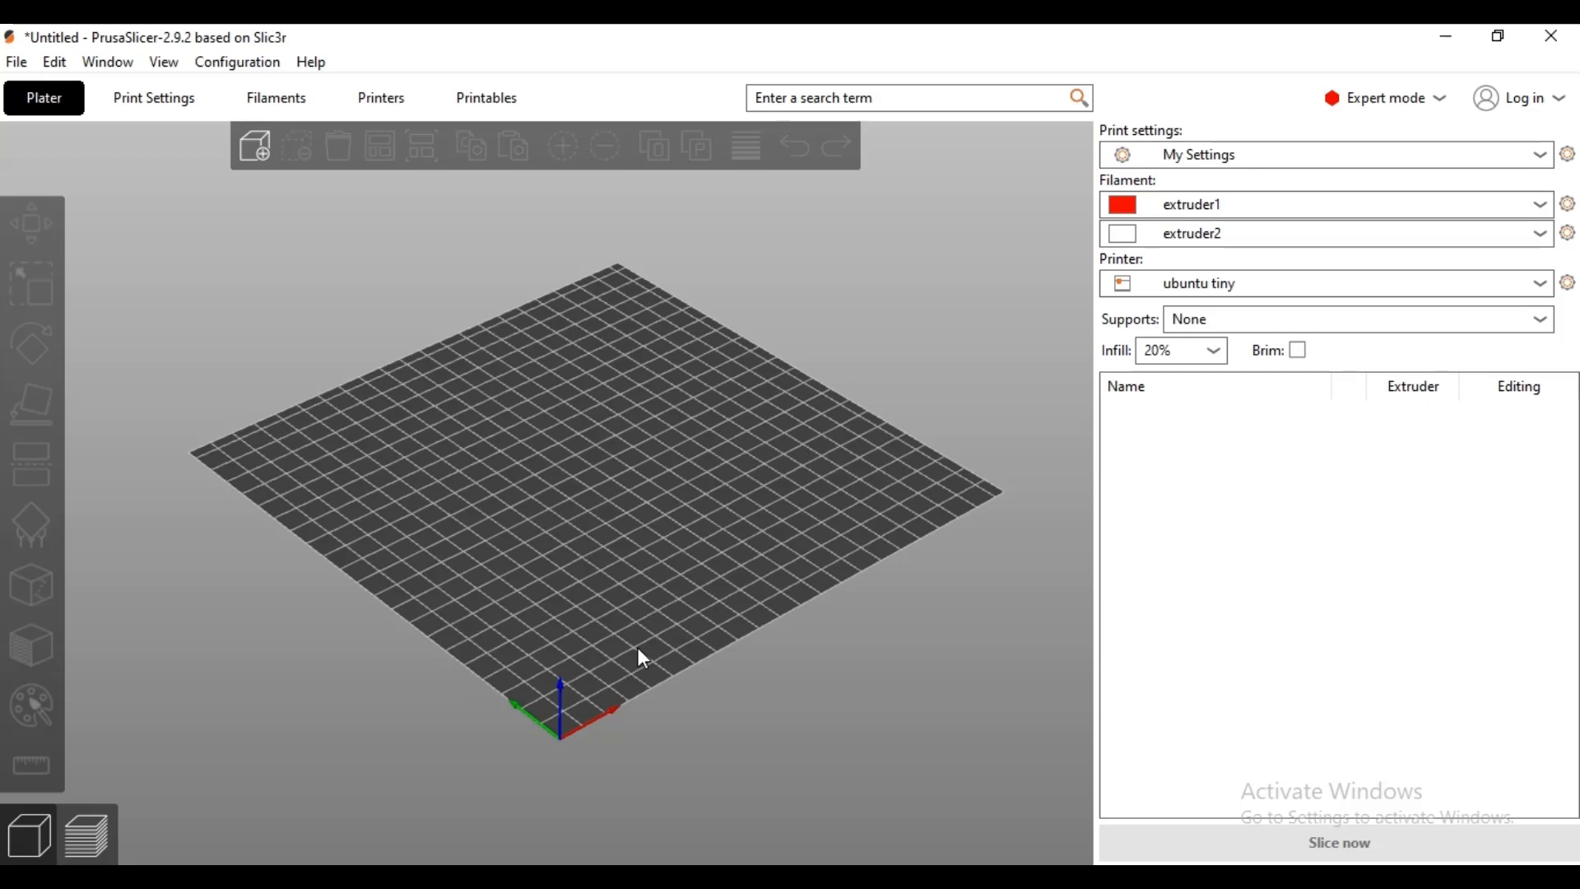
mouse_move(658, 577)
mouse_down()
mouse_move(544, 571)
mouse_move(607, 590)
mouse_move(640, 579)
mouse_move(564, 516)
mouse_move(607, 614)
mouse_move(648, 582)
mouse_move(645, 550)
mouse_move(645, 567)
mouse_up()
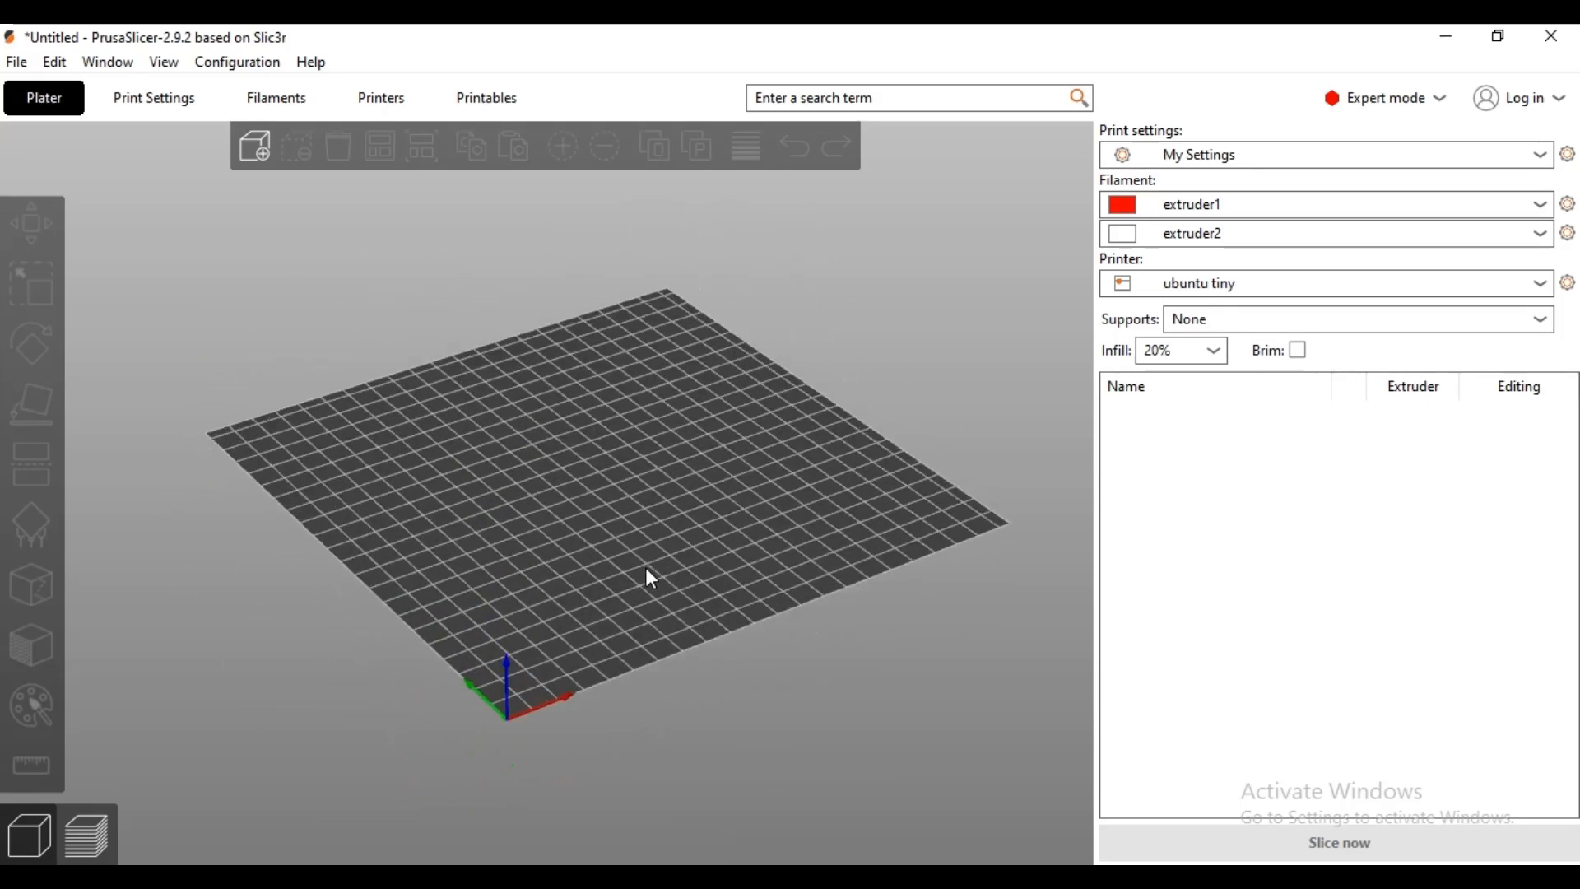